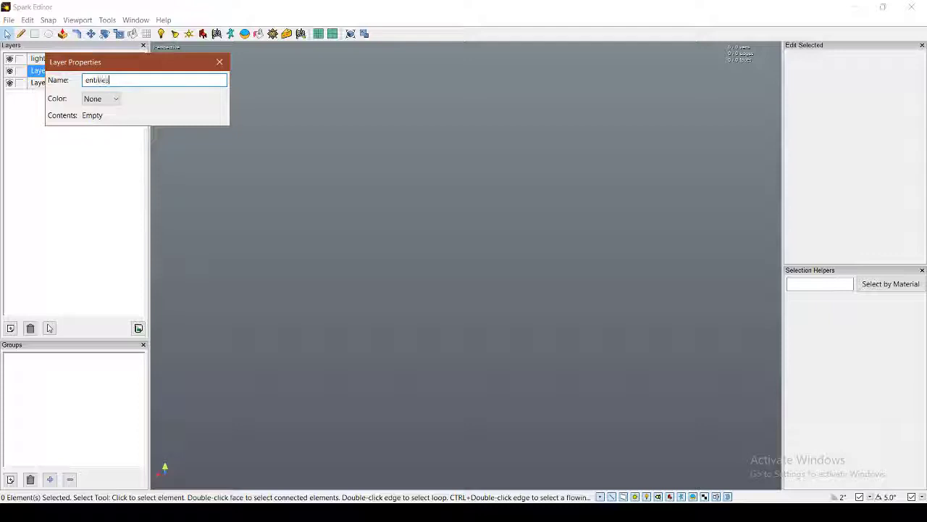
# Step: Confirm the second layer's name as entities and rename the third layer to other shit
pyautogui.press('Return')
pyautogui.doubleClick(46, 84)
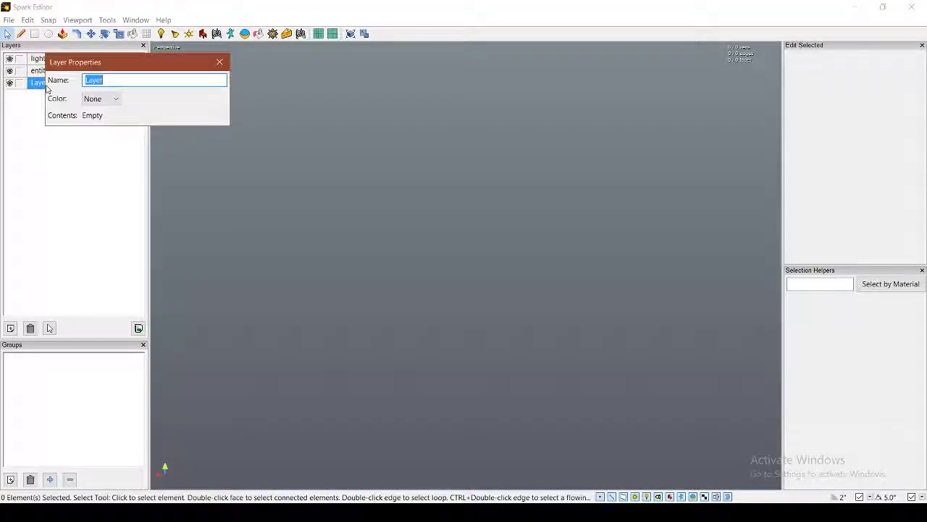
pyautogui.write('other shit')
pyautogui.press('Return')
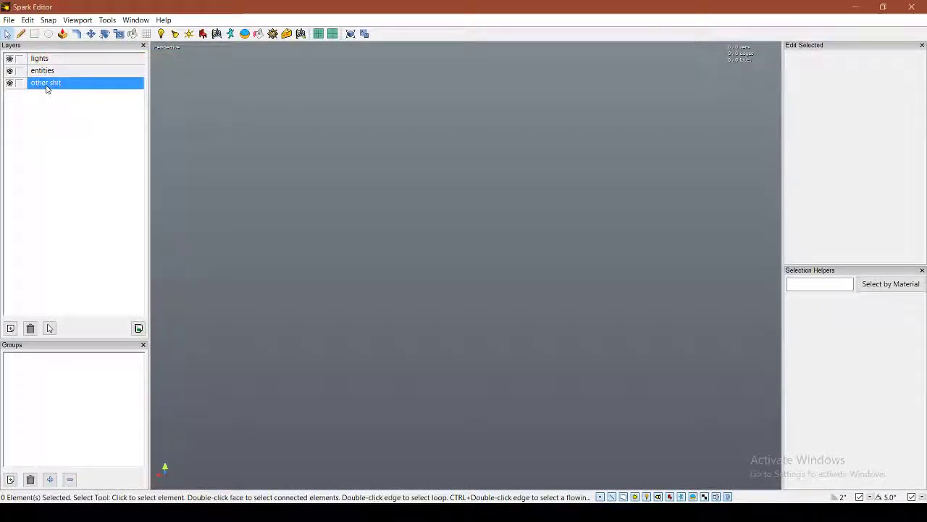
# Step: Draw a rectangular floor face about 260 by 258 inches in the perspective view with the Rectangle tool
pyautogui.click(34, 34)
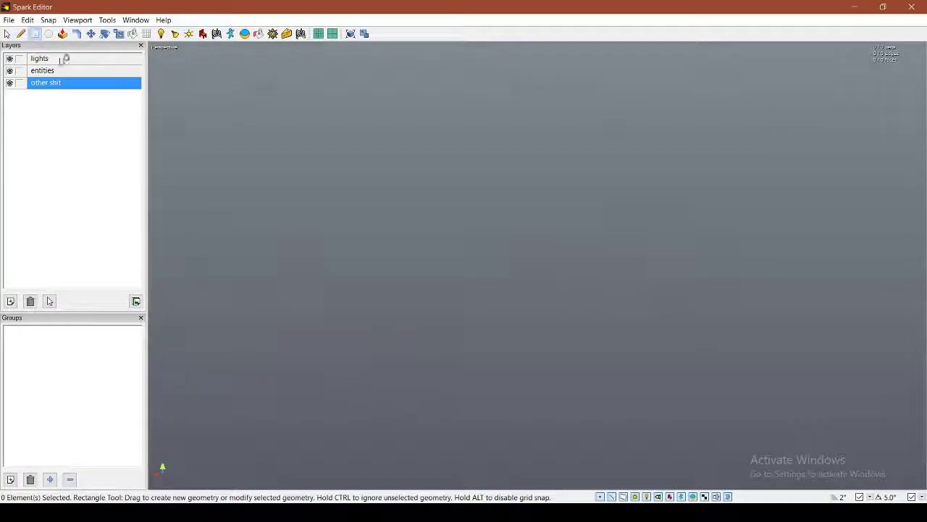
pyautogui.moveTo(288, 116); pyautogui.dragTo(687, 426)
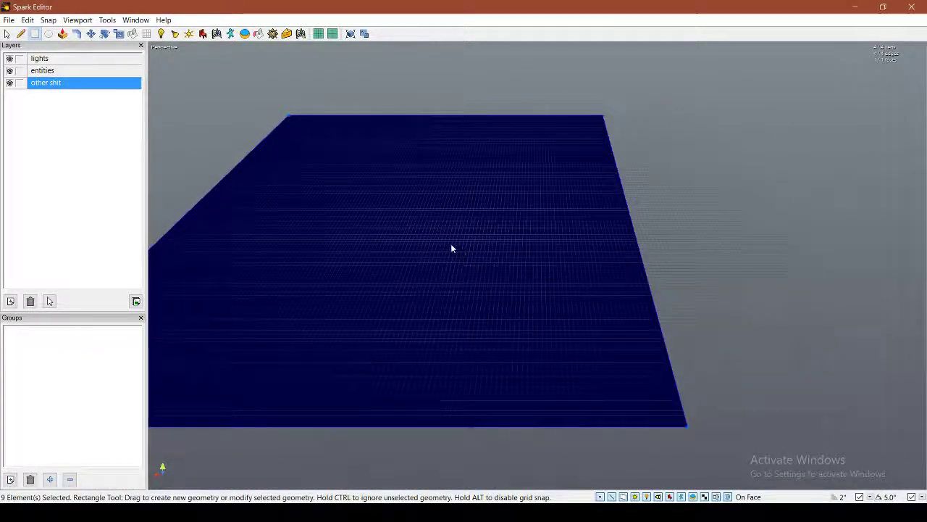
pyautogui.press('f')
pyautogui.scroll(-4, 455, 243)
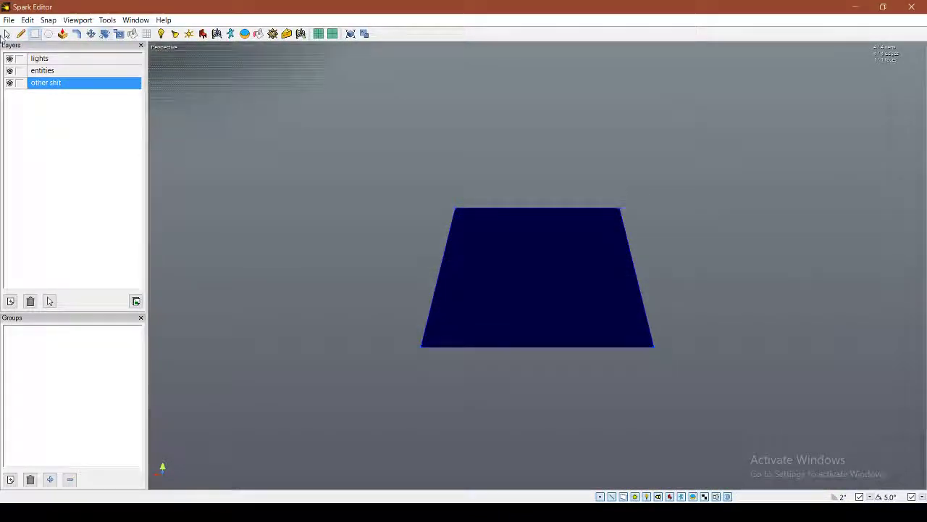
# Step: Move the whole floor face to the world origin at X 0, Y 0, Z 0
pyautogui.click(8, 35)
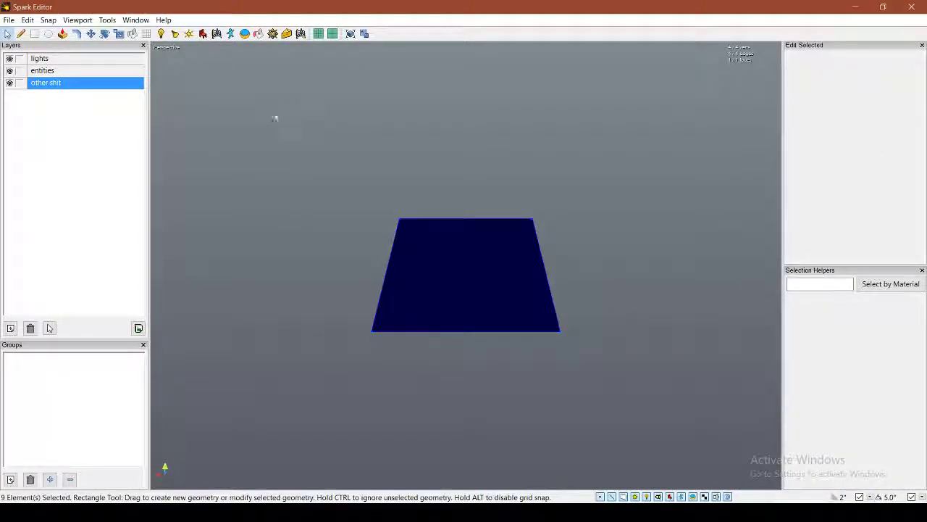
pyautogui.click(92, 35)
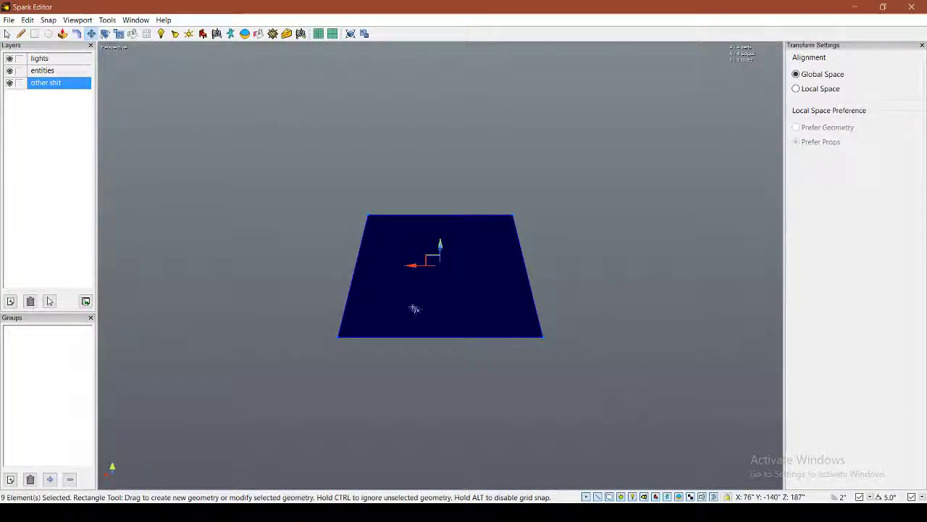
pyautogui.moveTo(416, 263); pyautogui.dragTo(506, 304)
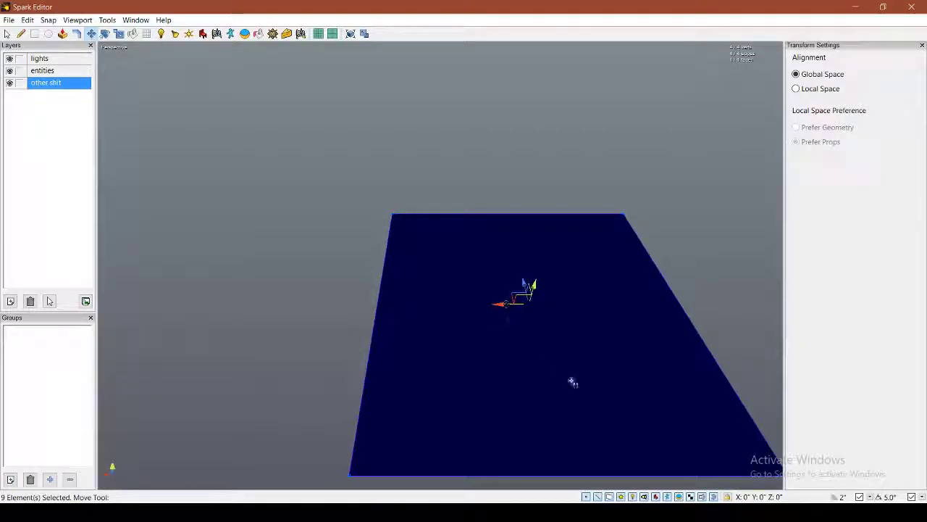
pyautogui.moveTo(583, 304); pyautogui.dragTo(513, 287, button='middle')
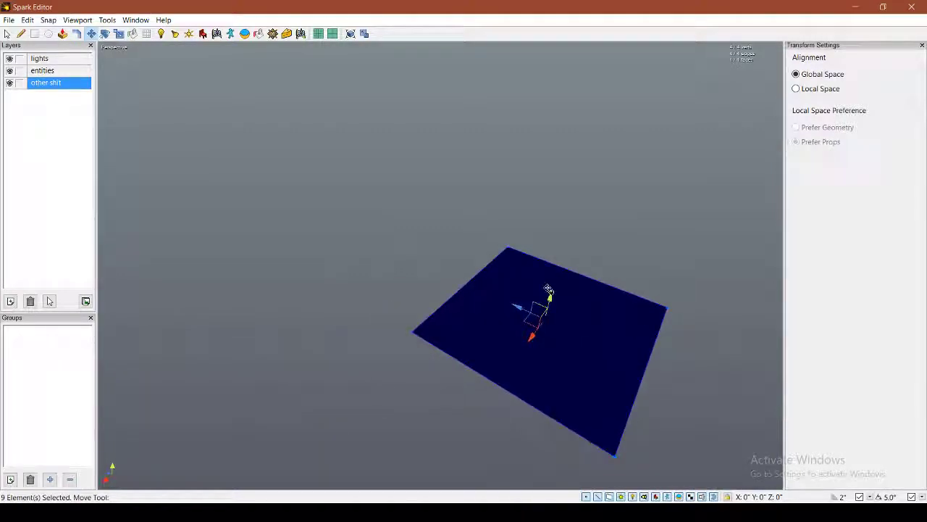
pyautogui.moveTo(475, 227); pyautogui.dragTo(440, 265, button='right')
# Step: Place an onos entity on the floor
pyautogui.click(231, 33)
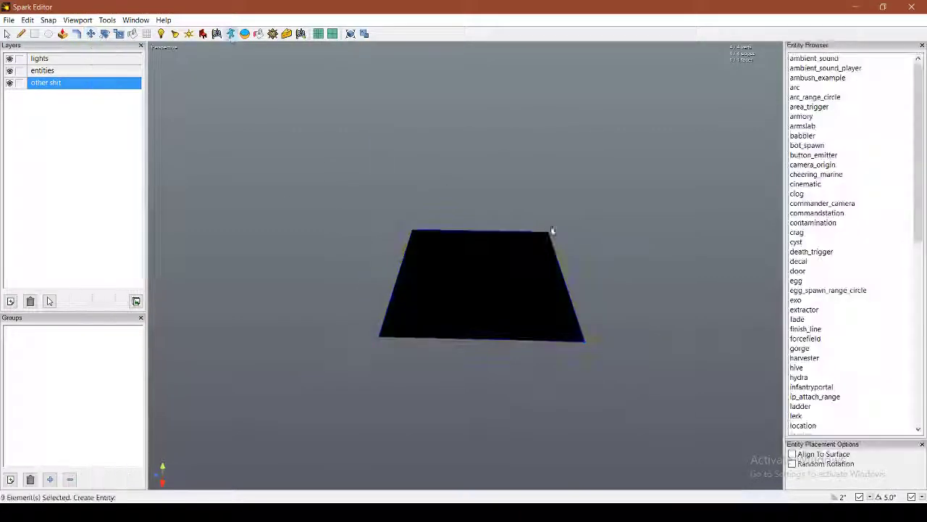
pyautogui.scroll(-5, 801, 367)
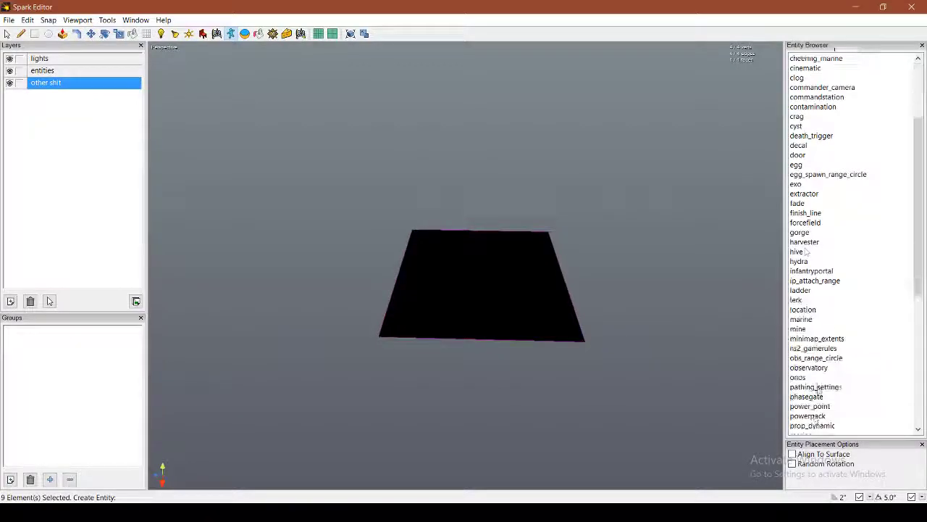
pyautogui.click(797, 348)
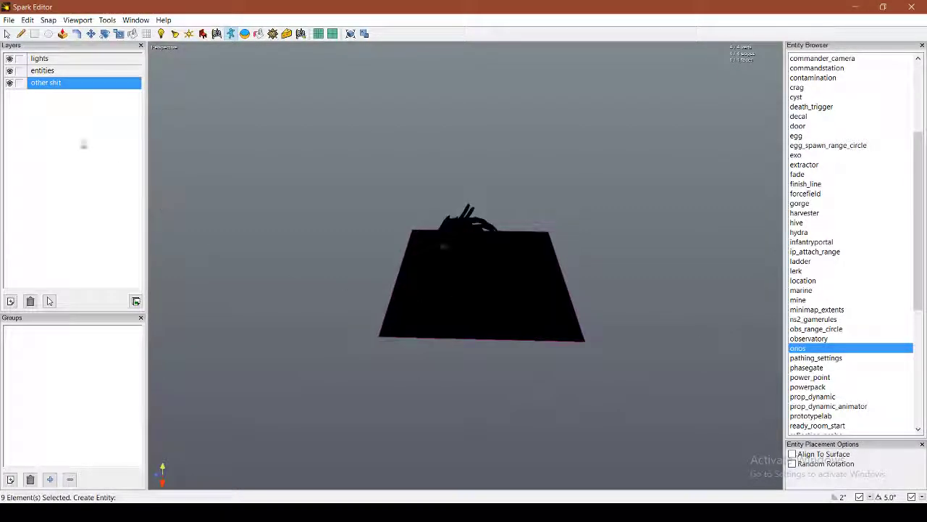
pyautogui.click(9, 20)
pyautogui.click(26, 56)
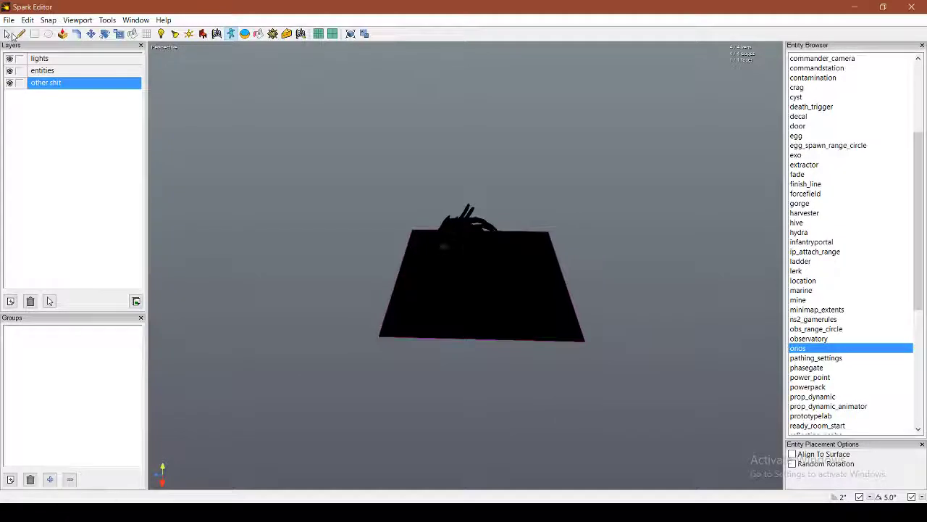
# Step: Switch the perspective viewport to Textured Unlit display and set the grid snap to 16 inches
pyautogui.click(8, 34)
pyautogui.click(166, 48)
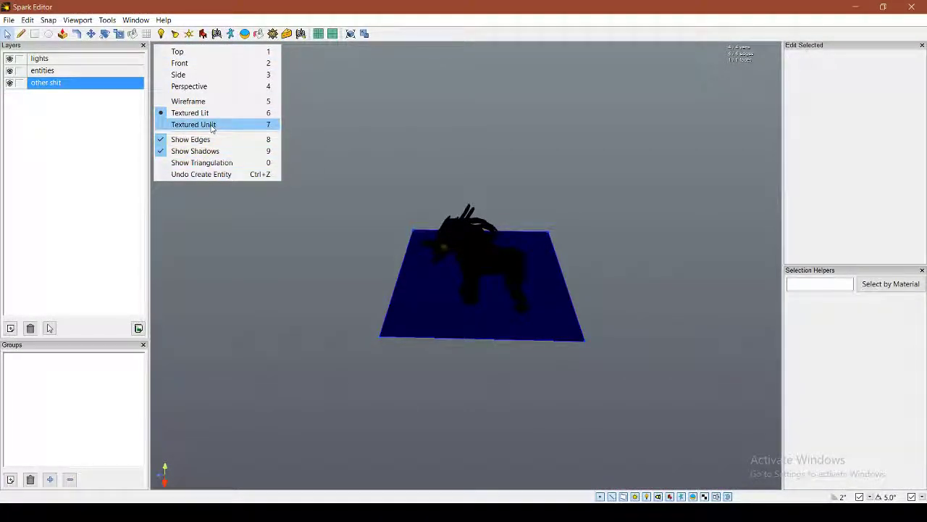
pyautogui.click(212, 125)
pyautogui.click(355, 224)
pyautogui.click(511, 256)
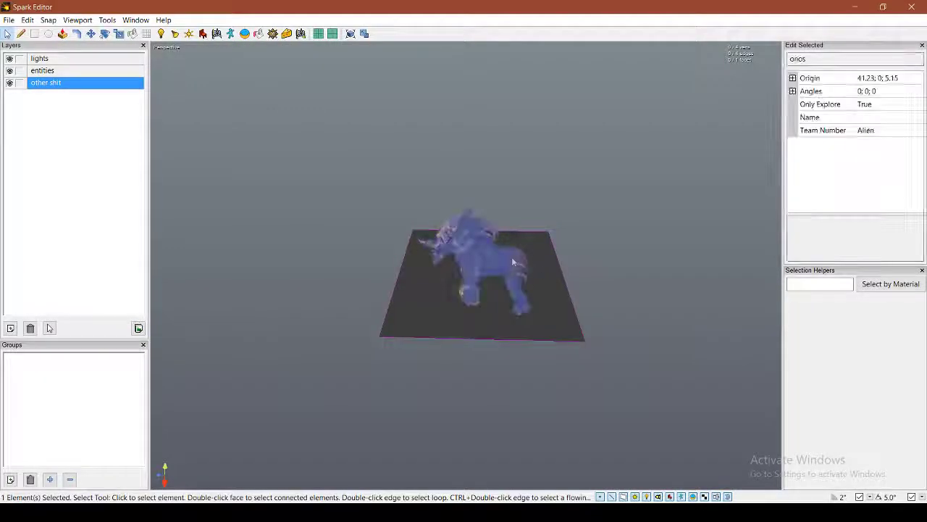
pyautogui.click(871, 498)
pyautogui.click(845, 425)
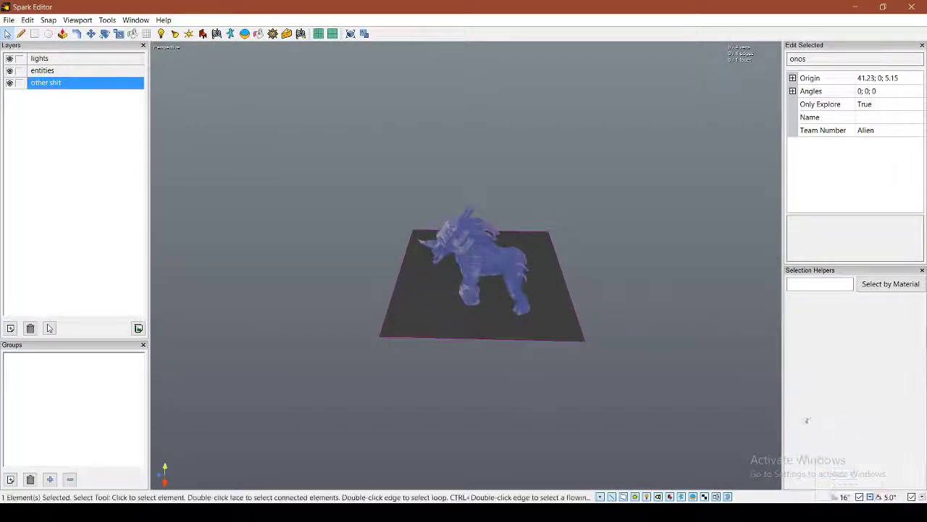
# Step: Scale the floor face along the Z axis to a length of 592 inches
pyautogui.click(91, 33)
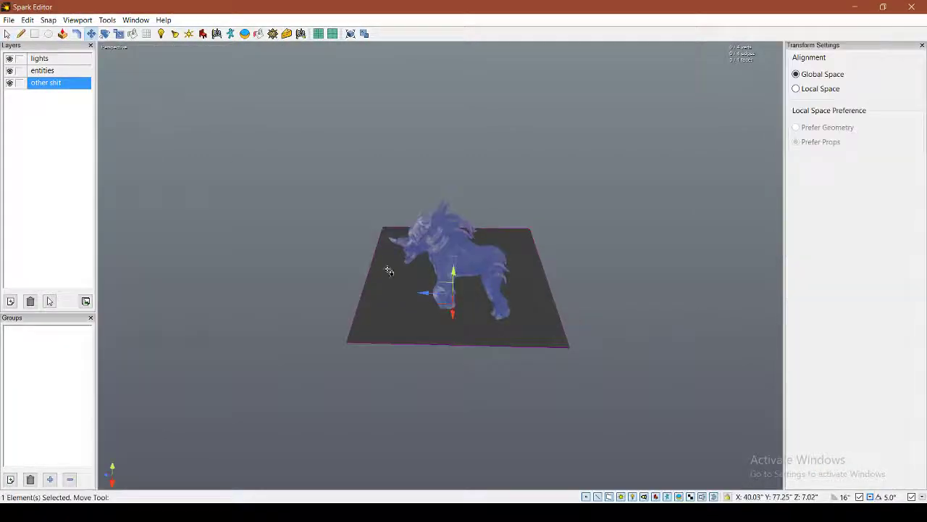
pyautogui.click(385, 267)
pyautogui.click(118, 34)
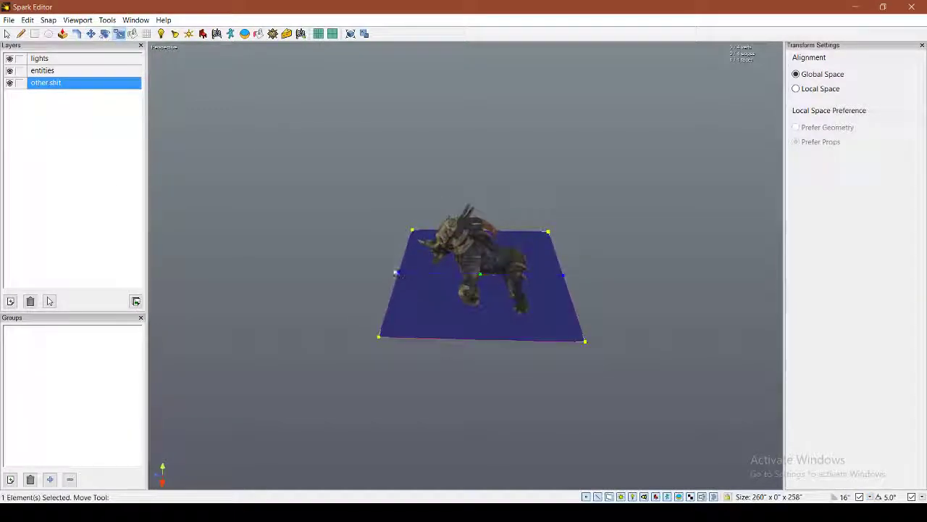
pyautogui.moveTo(398, 272); pyautogui.dragTo(193, 268)
pyautogui.moveTo(563, 276); pyautogui.dragTo(697, 311)
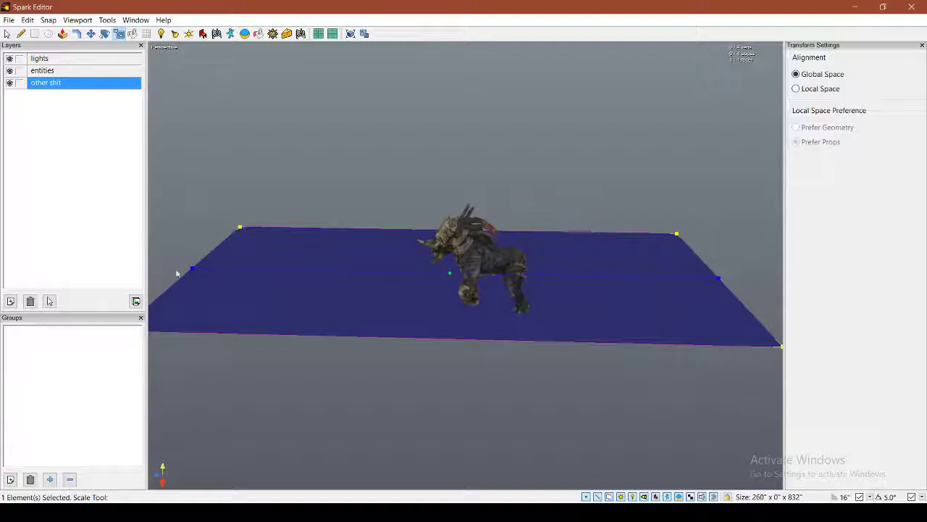
pyautogui.moveTo(193, 269); pyautogui.dragTo(343, 278)
# Step: Scale the floor face along the X axis to a width of 256 inches
pyautogui.moveTo(343, 292); pyautogui.dragTo(472, 263, button='middle')
pyautogui.moveTo(445, 230); pyautogui.dragTo(453, 234)
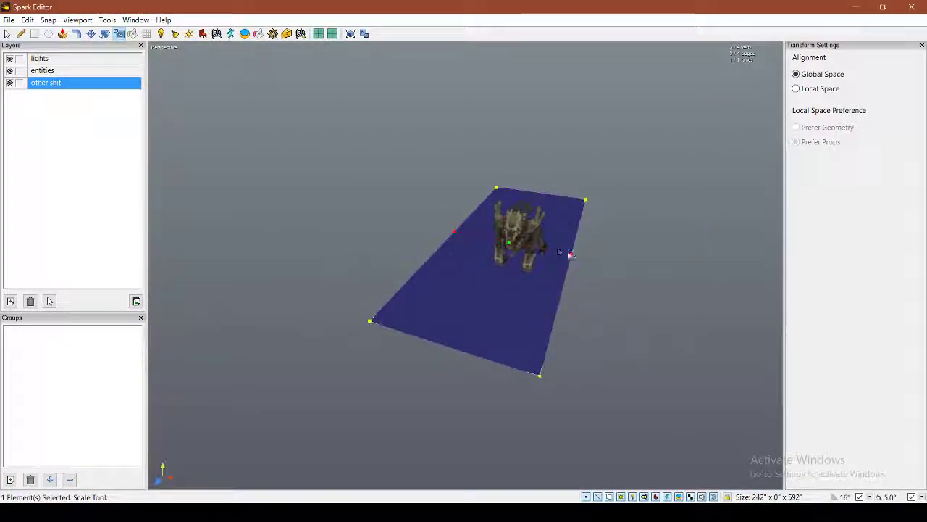
pyautogui.moveTo(570, 254); pyautogui.dragTo(577, 259)
pyautogui.click(607, 289)
pyautogui.scroll(5, 607, 289)
pyautogui.moveTo(608, 290); pyautogui.dragTo(739, 468, button='middle')
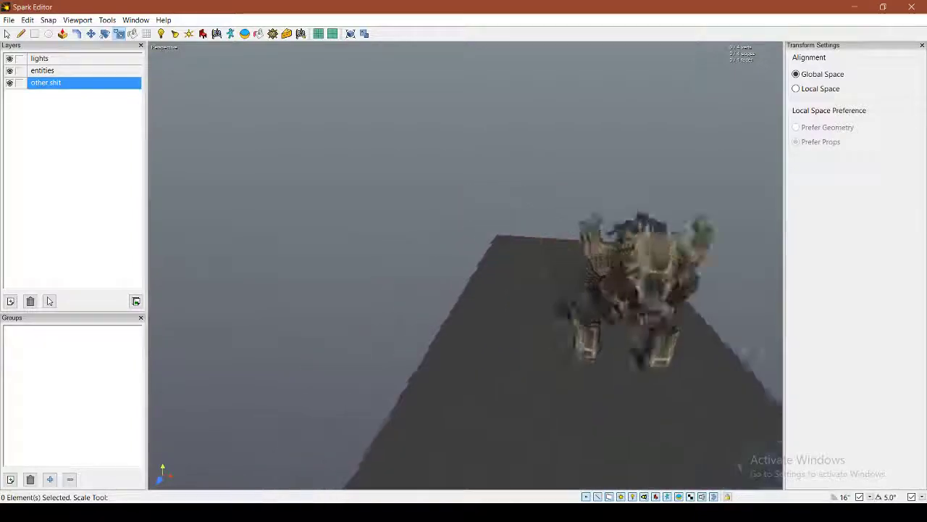
pyautogui.keyDown('alt'); pyautogui.moveTo(739, 467); pyautogui.dragTo(607, 304, button='right'); pyautogui.keyUp('alt')
# Step: Make a copy of the floor rotated by -90° and move it to the floor's back edge as a wall
pyautogui.click(459, 289)
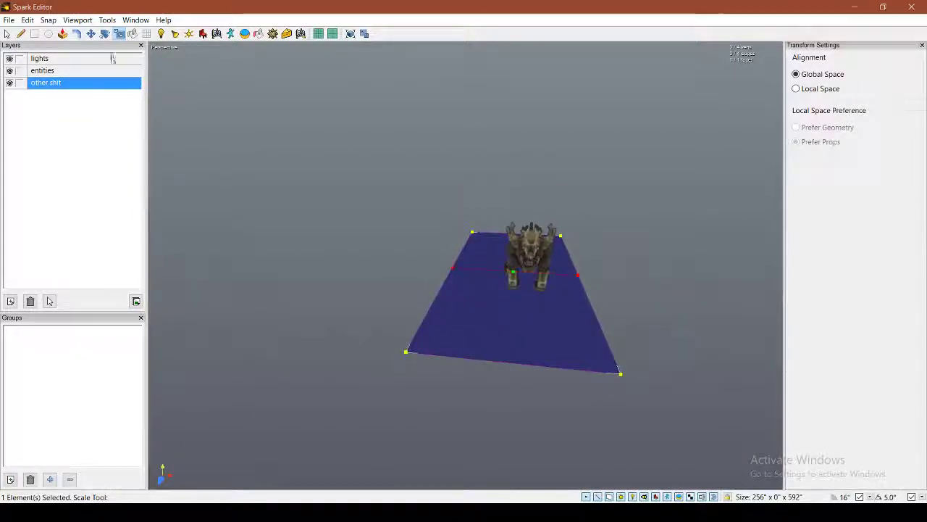
pyautogui.click(105, 34)
pyautogui.keyDown('shift'); pyautogui.moveTo(498, 239); pyautogui.dragTo(519, 234); pyautogui.keyUp('shift')
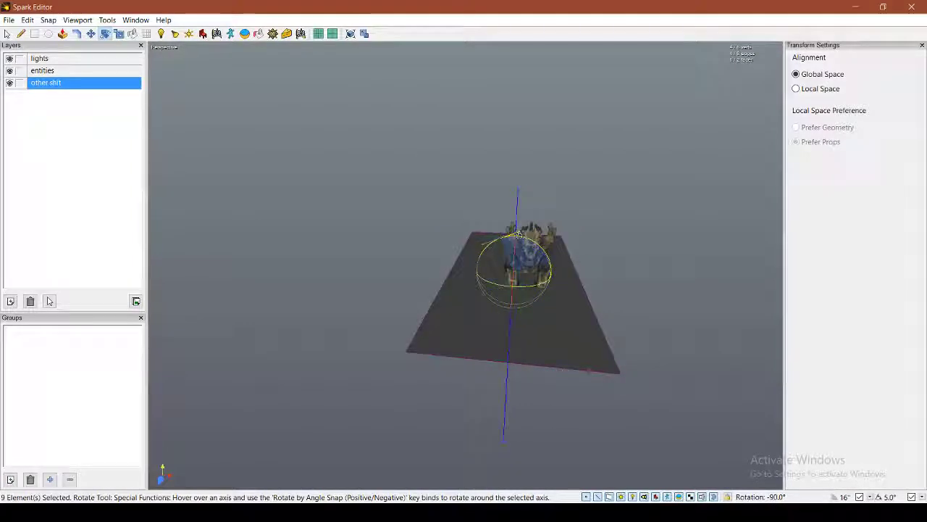
pyautogui.click(91, 34)
pyautogui.keyDown('alt'); pyautogui.moveTo(609, 397); pyautogui.dragTo(537, 411); pyautogui.keyUp('alt')
pyautogui.moveTo(517, 442); pyautogui.dragTo(279, 327)
# Step: Select the onos and move it back across the floor, close to the middle of the wall
pyautogui.click(426, 350)
pyautogui.click(451, 363)
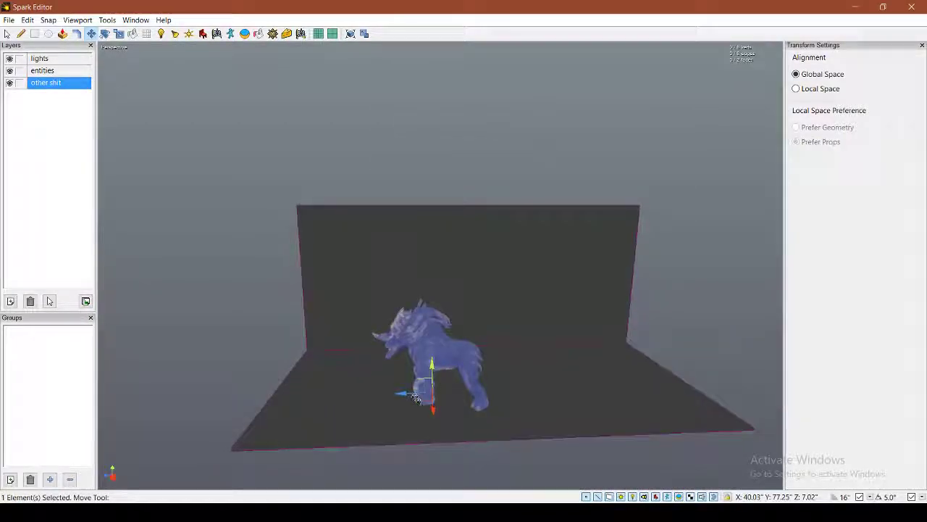
pyautogui.moveTo(413, 397); pyautogui.dragTo(449, 395)
pyautogui.keyDown('alt'); pyautogui.moveTo(456, 379); pyautogui.dragTo(572, 377, button='middle'); pyautogui.keyUp('alt')
pyautogui.keyDown('alt'); pyautogui.moveTo(572, 378); pyautogui.dragTo(213, 268); pyautogui.keyUp('alt')
pyautogui.moveTo(456, 259)
pyautogui.keyDown('alt'); pyautogui.mouseDown(button='right')
pyautogui.moveTo(551, 260)
pyautogui.moveTo(464, 268)
pyautogui.mouseUp(button='right'); pyautogui.keyUp('alt')
pyautogui.keyDown('alt'); pyautogui.moveTo(463, 268); pyautogui.dragTo(457, 259); pyautogui.keyUp('alt')
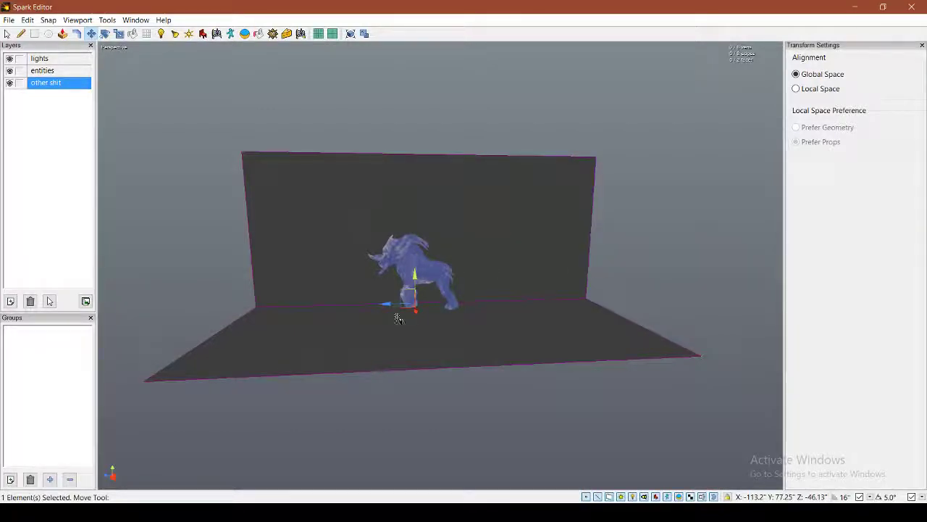
pyautogui.moveTo(391, 304); pyautogui.dragTo(402, 303)
# Step: Create 32-inch trim strips along both vertical edges of the back wall
pyautogui.click(193, 240)
pyautogui.keyDown('alt'); pyautogui.moveTo(302, 197); pyautogui.dragTo(298, 215); pyautogui.keyUp('alt')
pyautogui.click(265, 229)
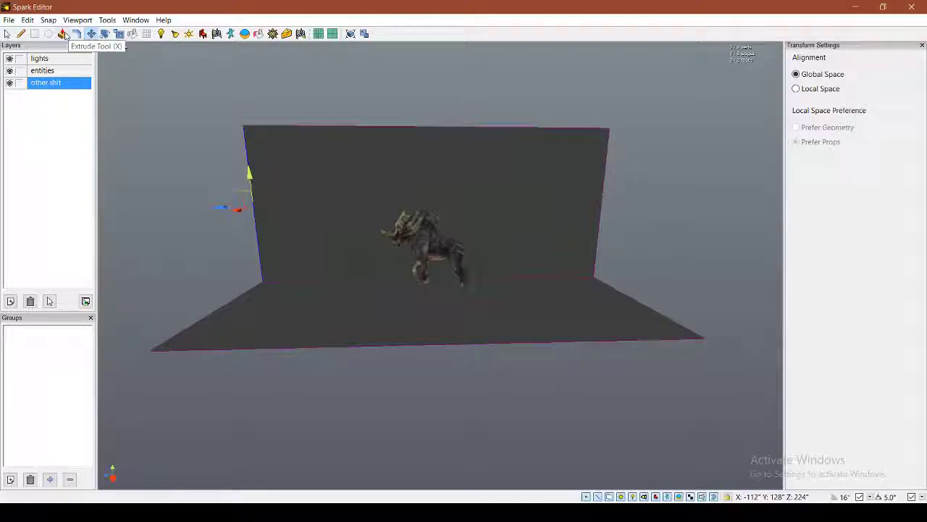
pyautogui.click(76, 34)
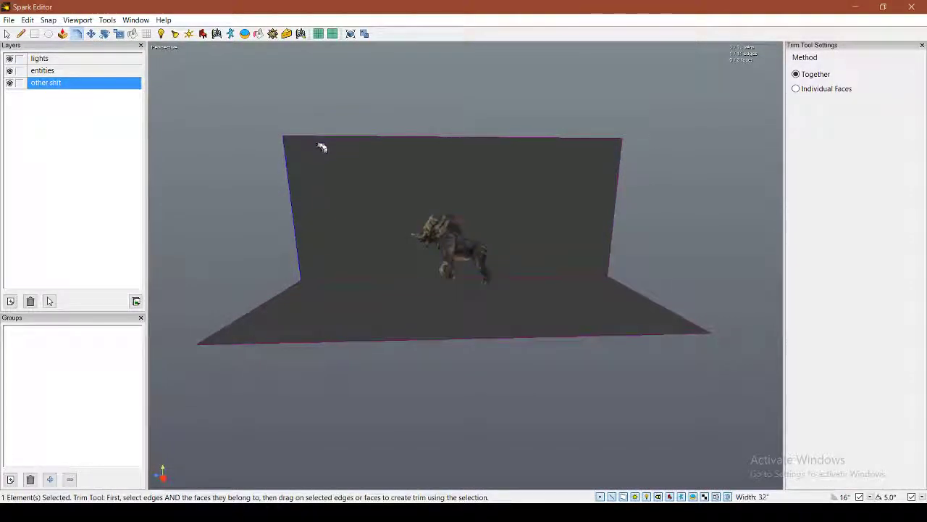
pyautogui.click(613, 207)
pyautogui.moveTo(589, 205); pyautogui.dragTo(562, 205)
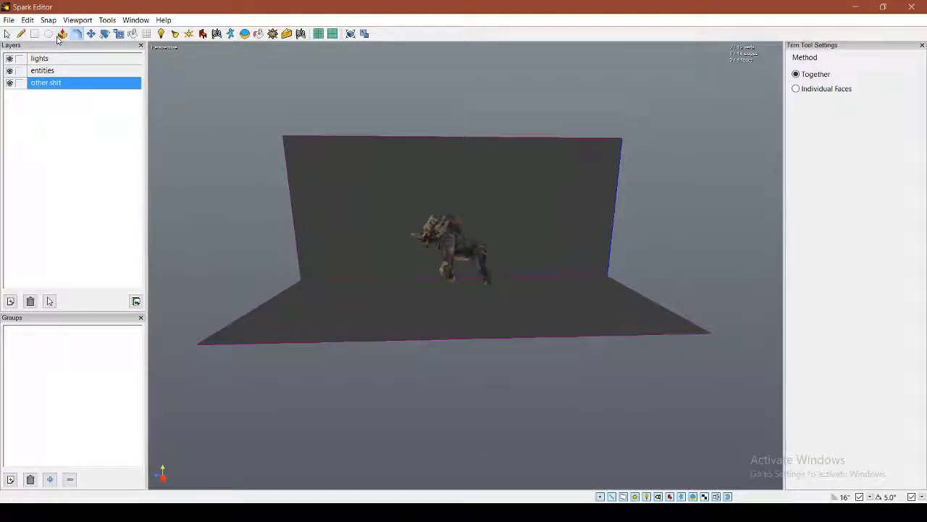
# Step: Select both vertical trim strips on the wall, then cut and paste them as separate geometry
pyautogui.click(7, 36)
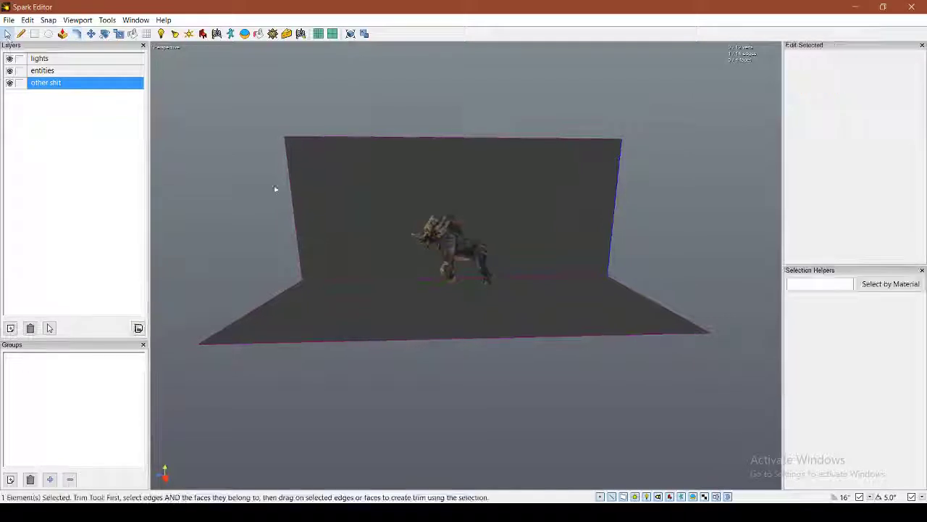
pyautogui.click(310, 198)
pyautogui.keyDown('shift'); pyautogui.click(595, 228); pyautogui.keyUp('shift')
pyautogui.moveTo(464, 262)
pyautogui.mouseDown(button='middle')
pyautogui.moveTo(551, 261)
pyautogui.moveTo(464, 261)
pyautogui.mouseUp(button='middle')
pyautogui.hotkey('ctrl', 'x')
pyautogui.hotkey('ctrl', 'v')
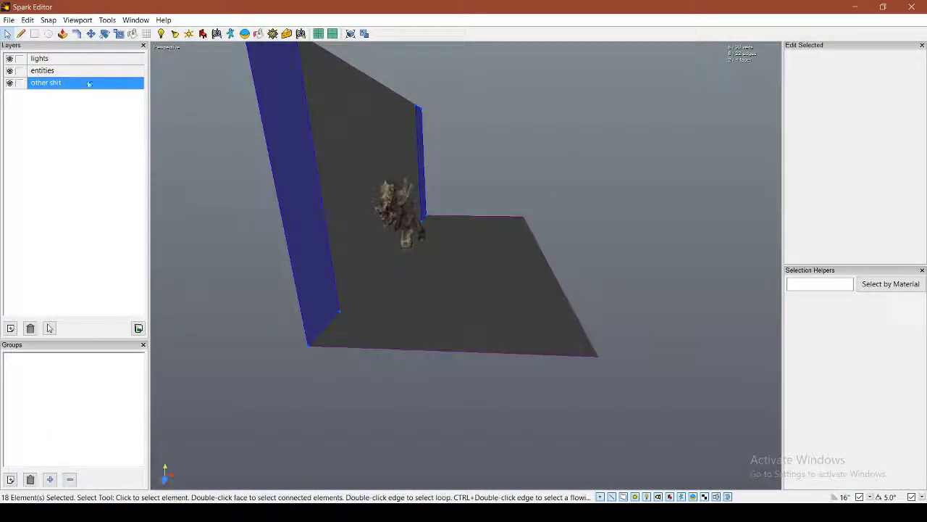
# Step: Extrude the two trim strips outward to form pillars at both ends of the wall
pyautogui.click(63, 34)
pyautogui.moveTo(338, 181); pyautogui.dragTo(391, 194)
pyautogui.moveTo(476, 141); pyautogui.dragTo(561, 190, button='middle')
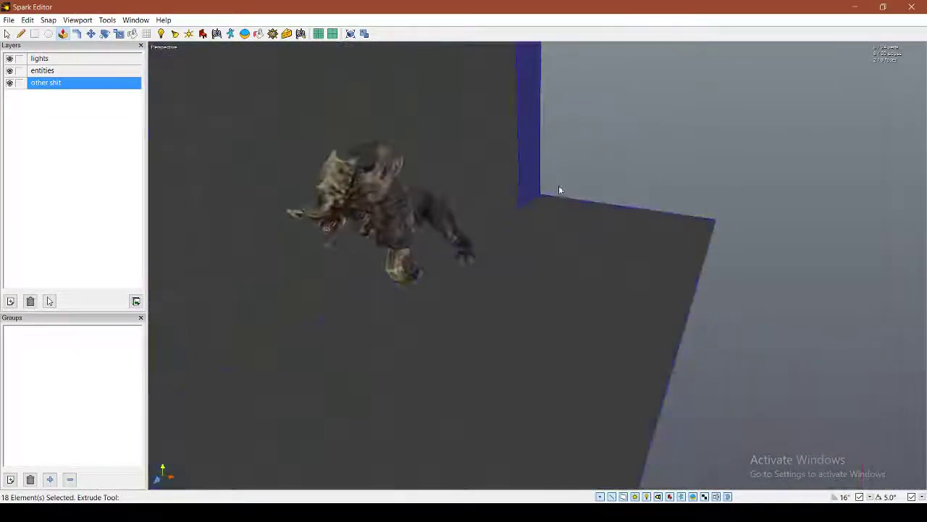
pyautogui.click(530, 164)
pyautogui.moveTo(529, 160); pyautogui.dragTo(553, 168)
pyautogui.moveTo(553, 167)
pyautogui.mouseDown(button='middle')
pyautogui.moveTo(500, 137)
pyautogui.moveTo(536, 166)
pyautogui.mouseUp(button='middle')
pyautogui.moveTo(508, 322); pyautogui.dragTo(486, 319, button='middle')
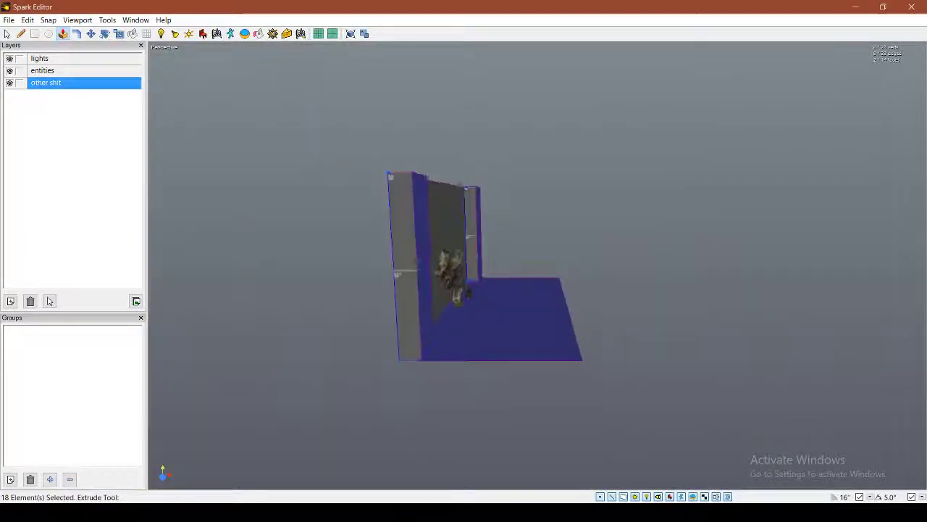
pyautogui.moveTo(538, 265)
pyautogui.mouseDown(button='middle')
pyautogui.moveTo(579, 239)
pyautogui.moveTo(522, 268)
pyautogui.mouseUp(button='middle')
pyautogui.moveTo(464, 282); pyautogui.dragTo(420, 323, button='middle')
# Step: Extrude the top faces of both pillars upward to rise above the wall
pyautogui.moveTo(350, 325); pyautogui.dragTo(353, 265)
pyautogui.moveTo(353, 265); pyautogui.dragTo(391, 253, button='middle')
pyautogui.scroll(-5, 462, 221)
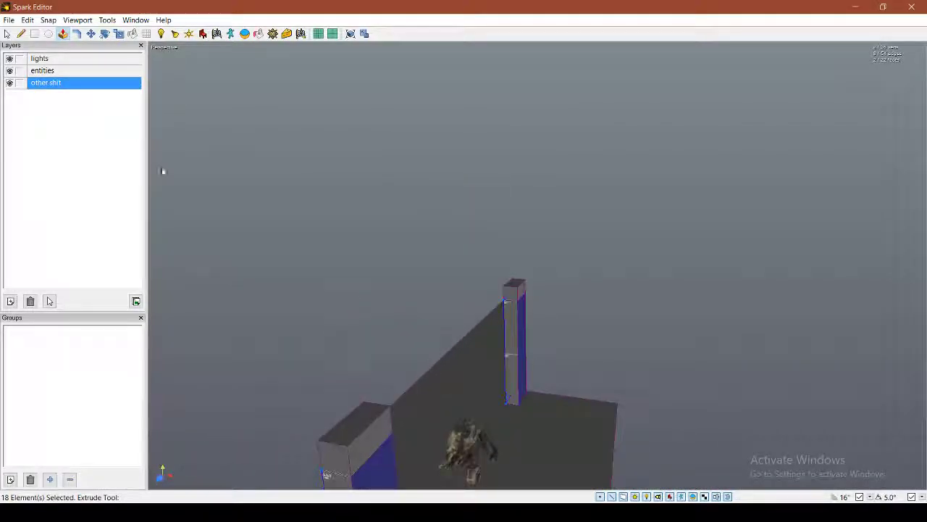
# Step: Lower the inner top edges of both pillars by 32 inches, giving each pillar a sloped top
pyautogui.click(91, 34)
pyautogui.click(291, 409)
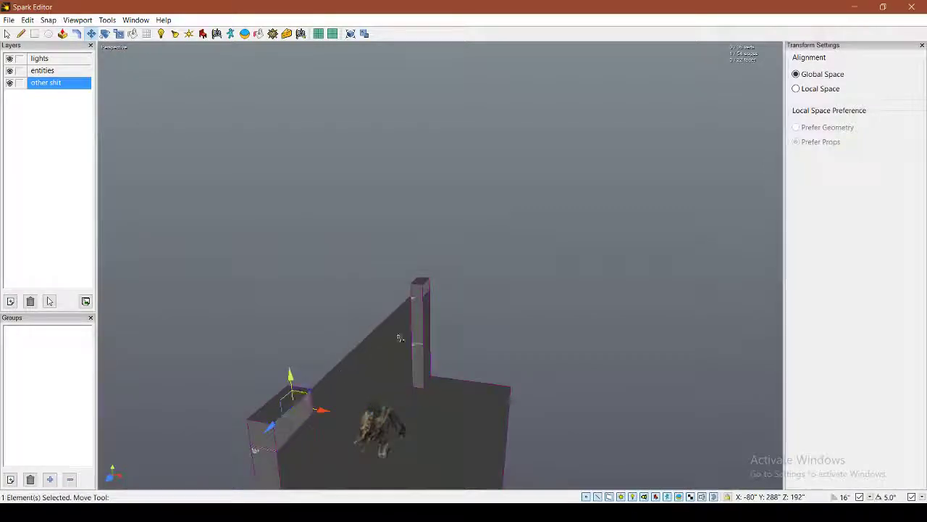
pyautogui.scroll(3, 428, 280)
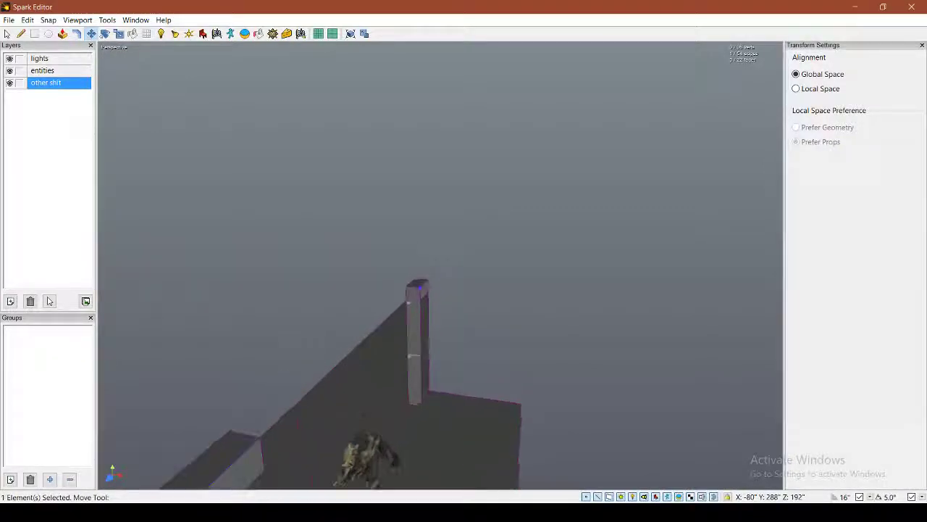
pyautogui.keyDown('shift'); pyautogui.click(415, 303); pyautogui.keyUp('shift')
pyautogui.moveTo(414, 303); pyautogui.dragTo(530, 317, button='middle')
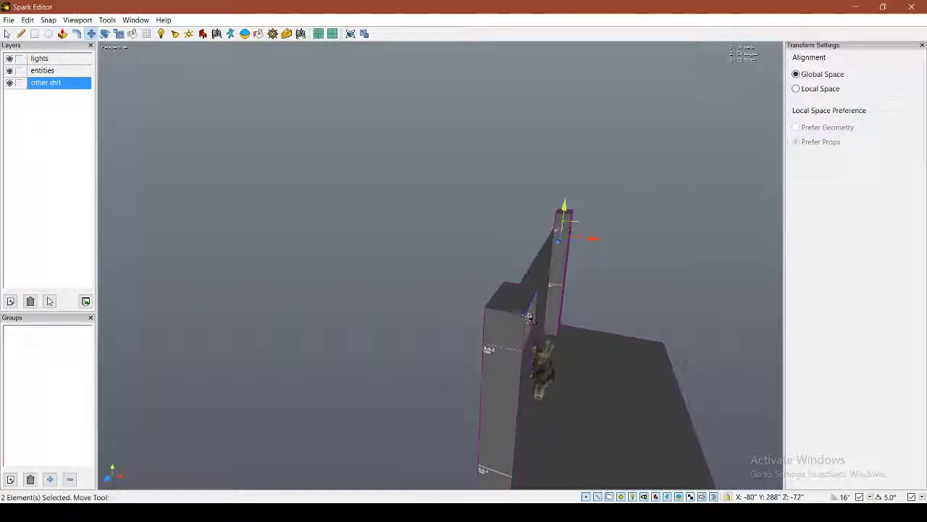
pyautogui.moveTo(529, 316); pyautogui.dragTo(525, 350)
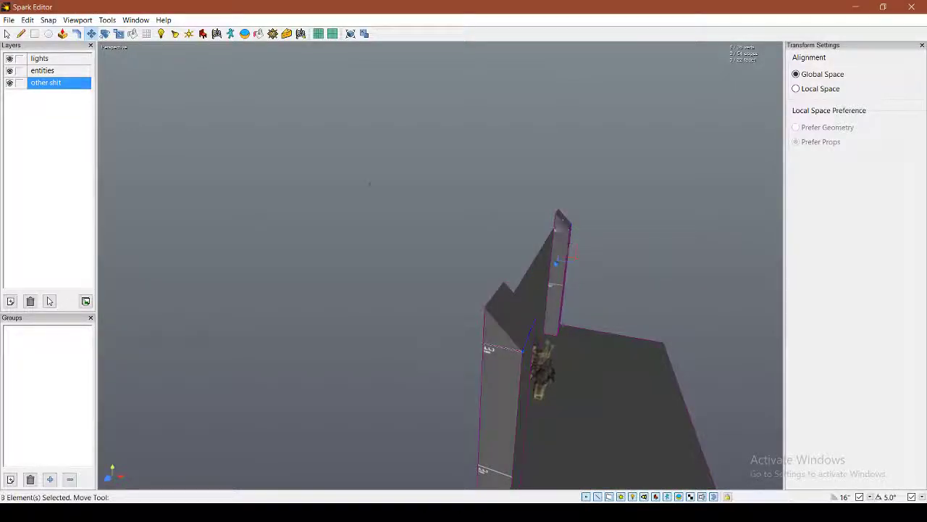
pyautogui.click(369, 184)
pyautogui.moveTo(369, 184)
pyautogui.mouseDown(button='middle')
pyautogui.moveTo(318, 207)
pyautogui.moveTo(373, 170)
pyautogui.moveTo(341, 170)
pyautogui.moveTo(380, 188)
pyautogui.mouseUp(button='middle')
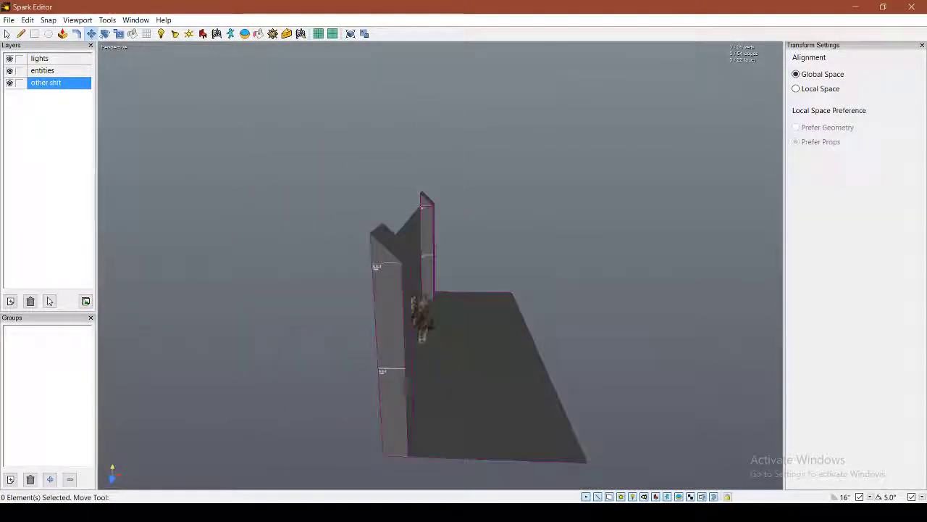
# Step: Extrude the sloped top faces of both pillars diagonally upward and out over the floor as angled beams
pyautogui.click(64, 34)
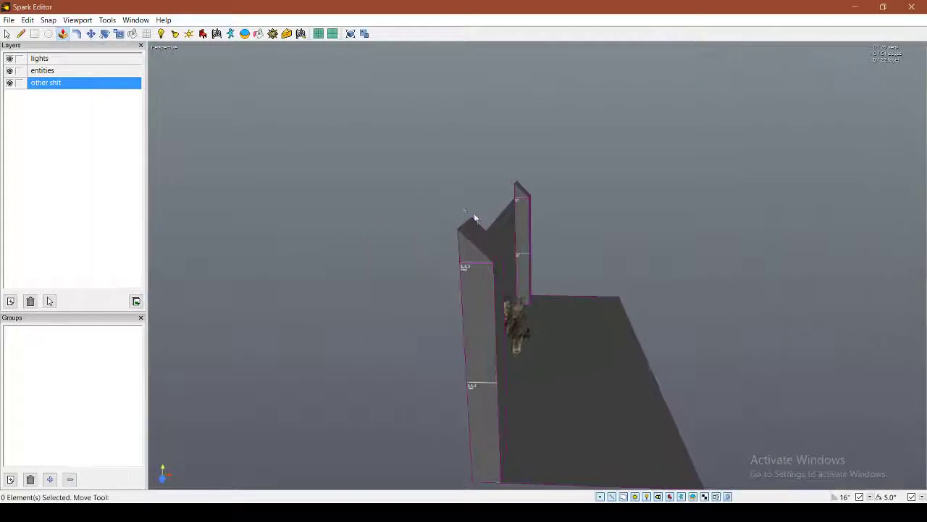
pyautogui.moveTo(515, 201); pyautogui.dragTo(535, 186)
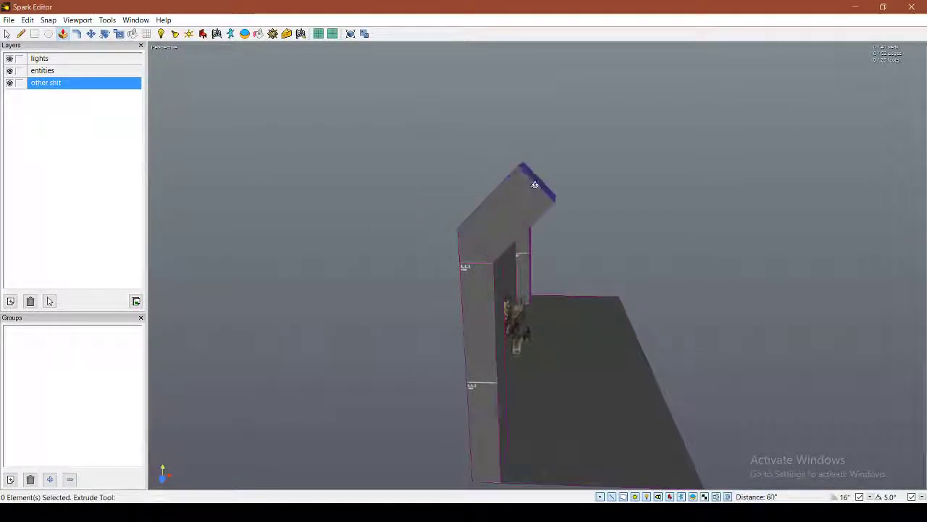
pyautogui.moveTo(536, 187); pyautogui.dragTo(637, 166, button='middle')
pyautogui.moveTo(500, 305); pyautogui.dragTo(526, 261, button='middle')
pyautogui.moveTo(484, 244); pyautogui.dragTo(637, 178)
# Step: Extrude the end faces of both angled beams a second time to add a shorter segment to each
pyautogui.scroll(-4, 637, 178)
pyautogui.moveTo(637, 178); pyautogui.dragTo(616, 211, button='middle')
pyautogui.scroll(-3, 537, 265)
pyautogui.moveTo(508, 268); pyautogui.dragTo(688, 257, button='middle')
pyautogui.moveTo(538, 265); pyautogui.dragTo(452, 276, button='middle')
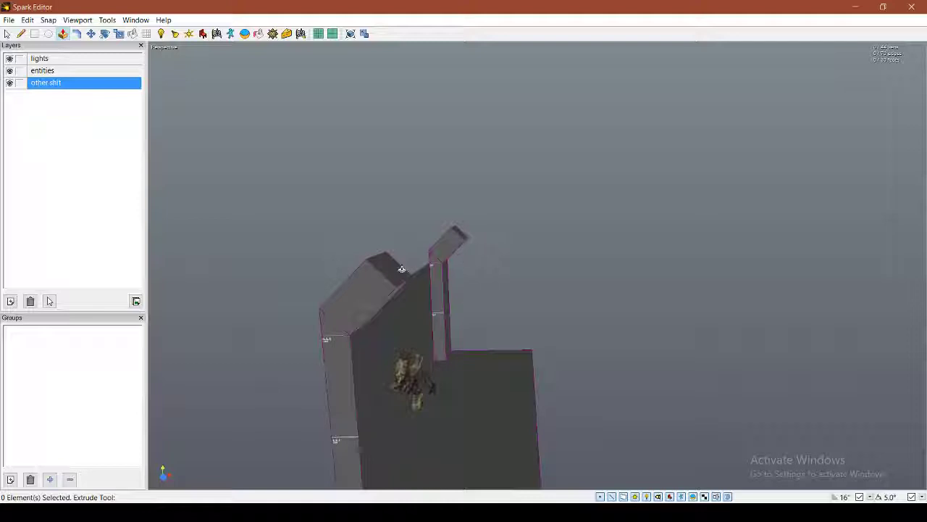
pyautogui.moveTo(392, 267); pyautogui.dragTo(420, 240)
pyautogui.moveTo(421, 241); pyautogui.dragTo(553, 286, button='middle')
pyautogui.moveTo(526, 273); pyautogui.dragTo(542, 260)
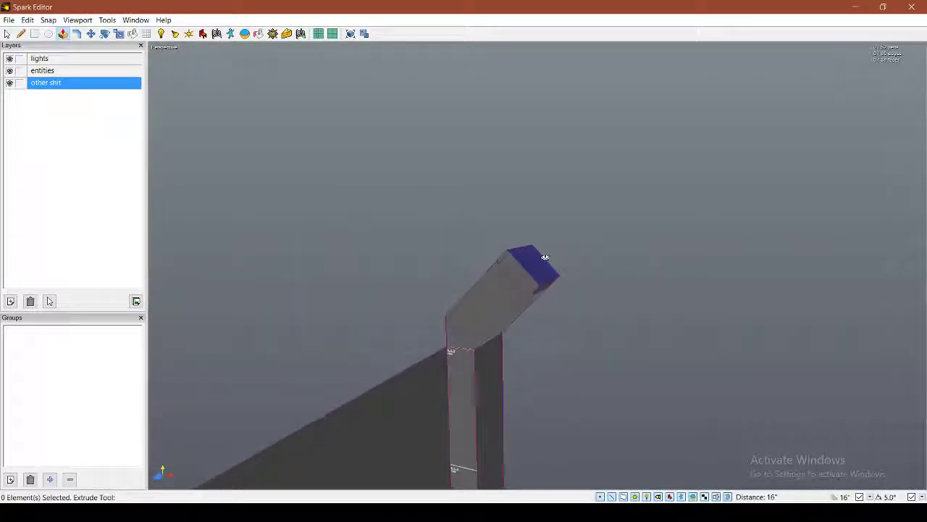
# Step: Move the lower end edges of both beams back to the seam between the segments, making the end faces steeper
pyautogui.click(92, 34)
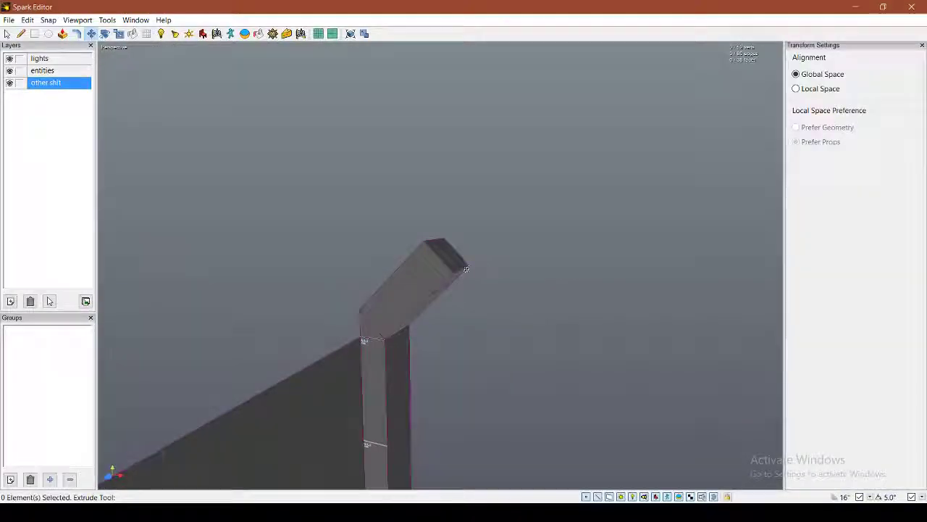
pyautogui.scroll(-5, 462, 271)
pyautogui.moveTo(462, 271); pyautogui.dragTo(493, 278, button='middle')
pyautogui.keyDown('shift'); pyautogui.click(473, 302); pyautogui.keyUp('shift')
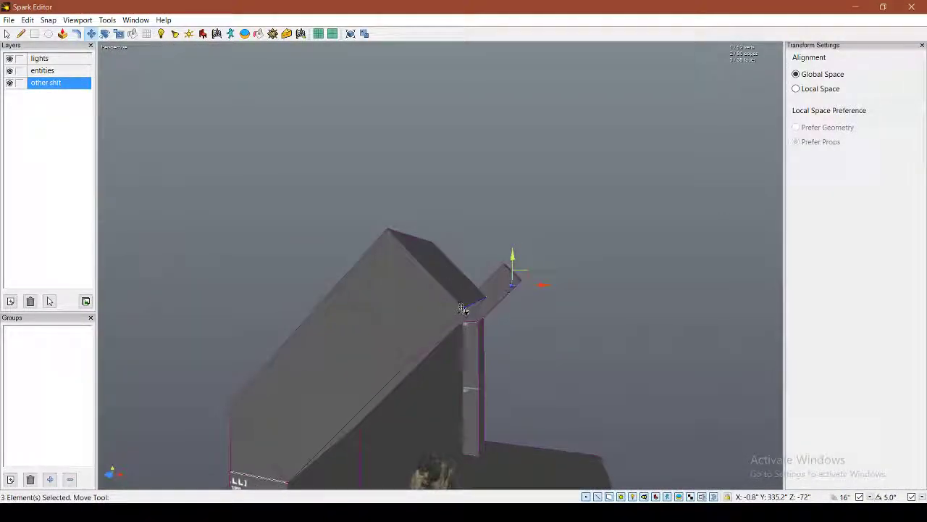
pyautogui.moveTo(462, 308); pyautogui.dragTo(414, 362)
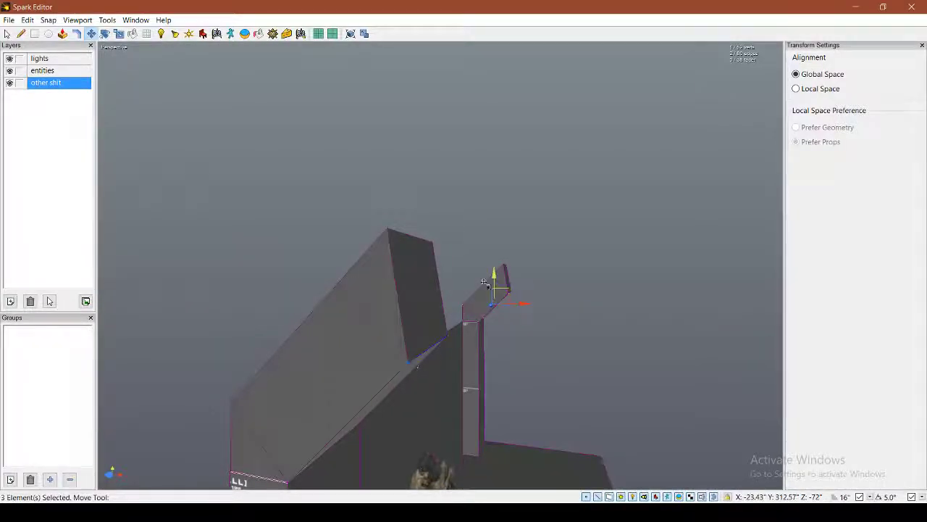
# Step: Check the dimensions of the near pillar's triangular side and of the near beam's end edge and end face
pyautogui.scroll(-3, 484, 283)
pyautogui.moveTo(484, 282); pyautogui.dragTo(439, 266, button='middle')
pyautogui.scroll(1, 441, 265)
pyautogui.click(319, 266)
pyautogui.click(365, 282)
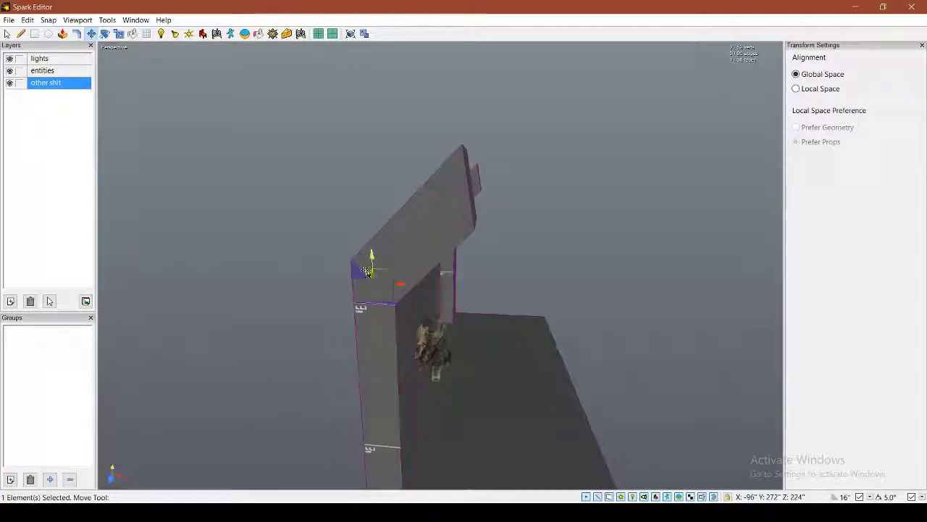
pyautogui.click(119, 34)
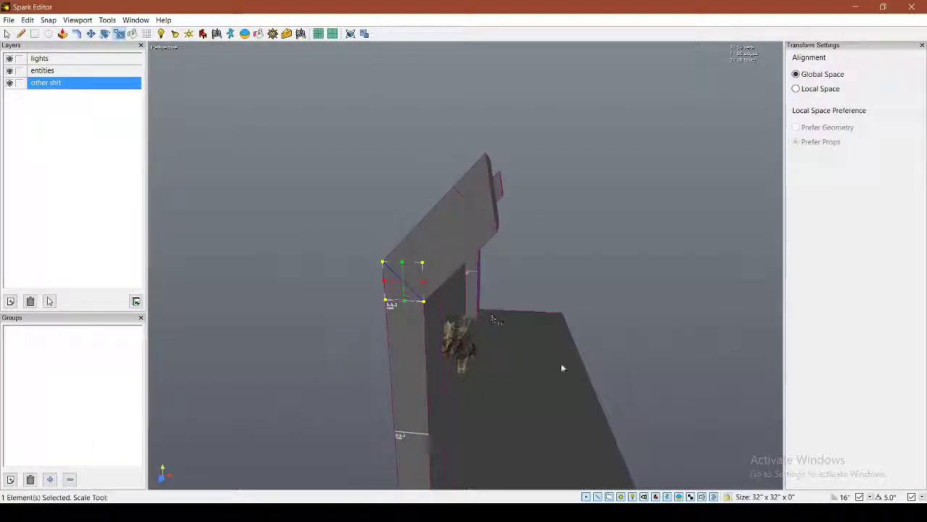
pyautogui.moveTo(495, 316); pyautogui.dragTo(497, 316, button='middle')
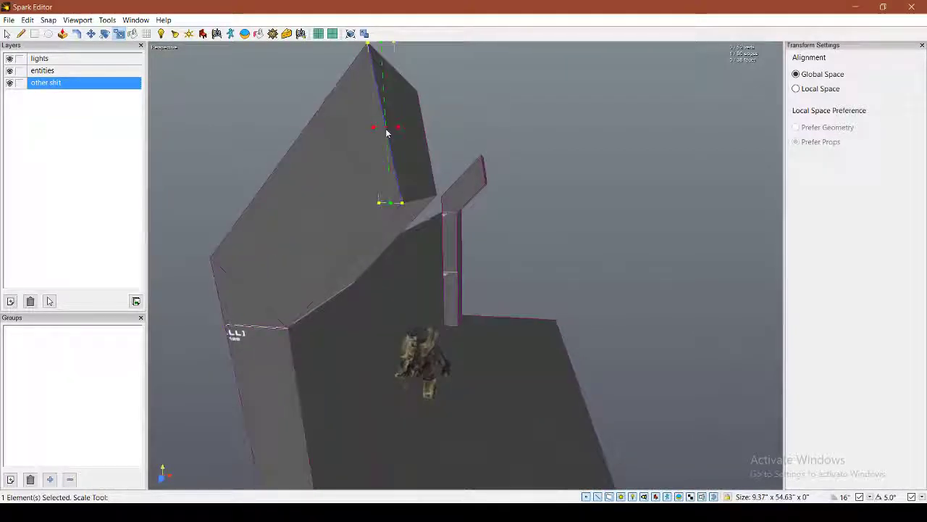
pyautogui.click(410, 136)
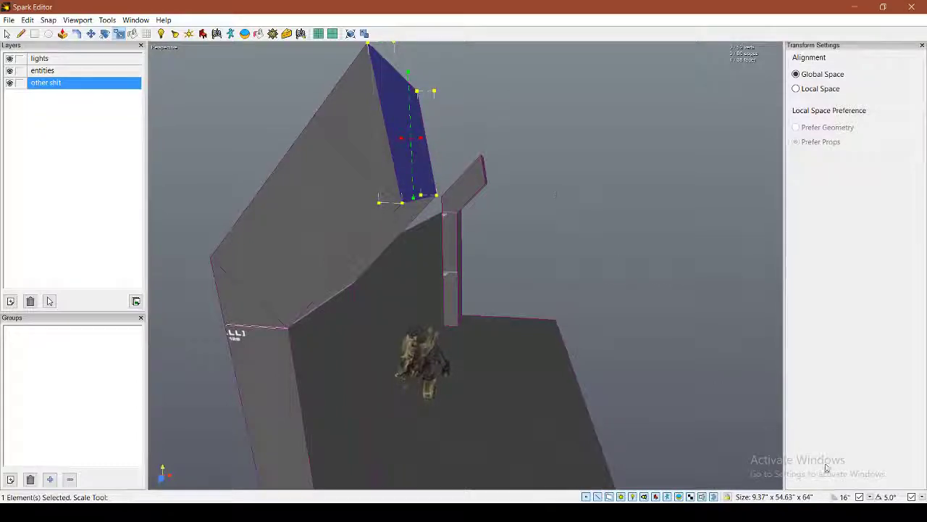
# Step: Set the grid snap to 1 inch and move the upper edge of the near beam's end face to X -24
pyautogui.click(91, 34)
pyautogui.click(367, 61)
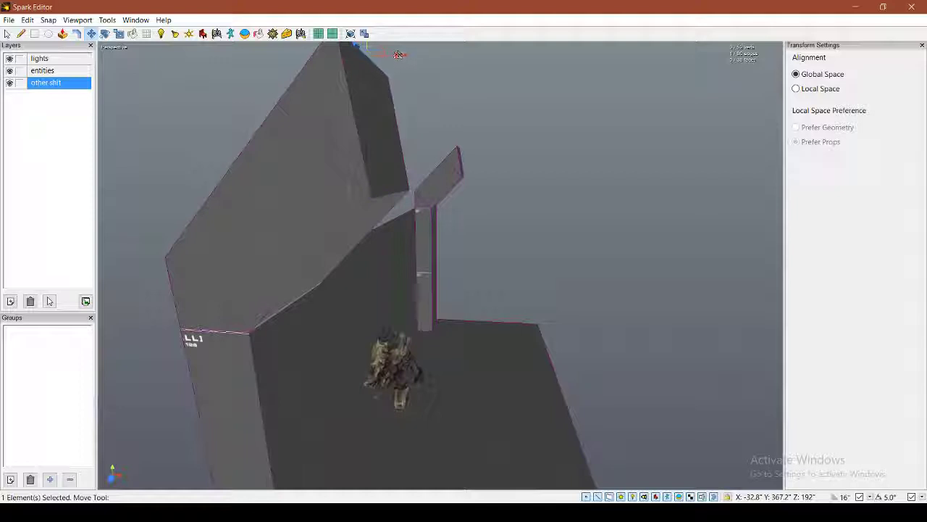
pyautogui.moveTo(398, 54); pyautogui.dragTo(430, 258, button='middle')
pyautogui.click(389, 210)
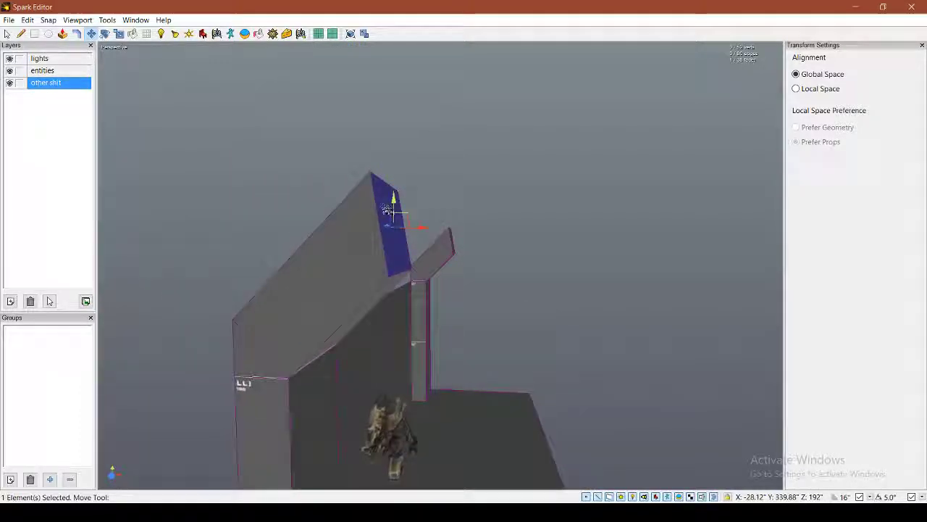
pyautogui.click(385, 183)
pyautogui.moveTo(423, 181); pyautogui.dragTo(385, 207)
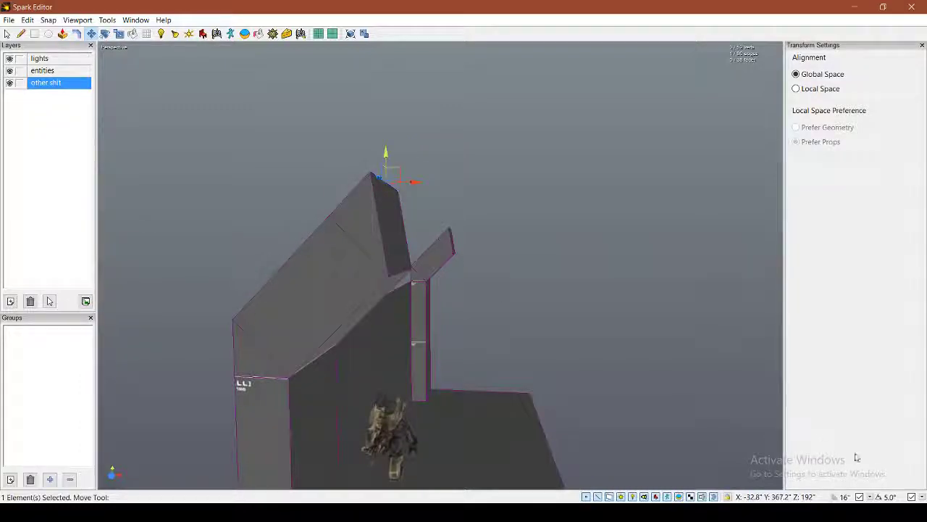
pyautogui.click(870, 497)
pyautogui.click(842, 378)
pyautogui.moveTo(409, 183); pyautogui.dragTo(419, 183)
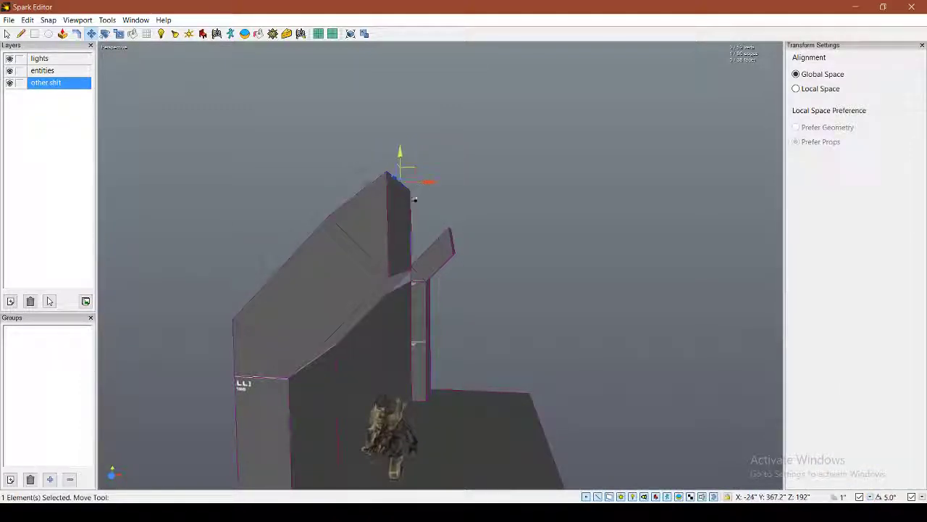
# Step: Check the dimensions of the near beam's adjusted end face
pyautogui.click(399, 207)
pyautogui.click(119, 34)
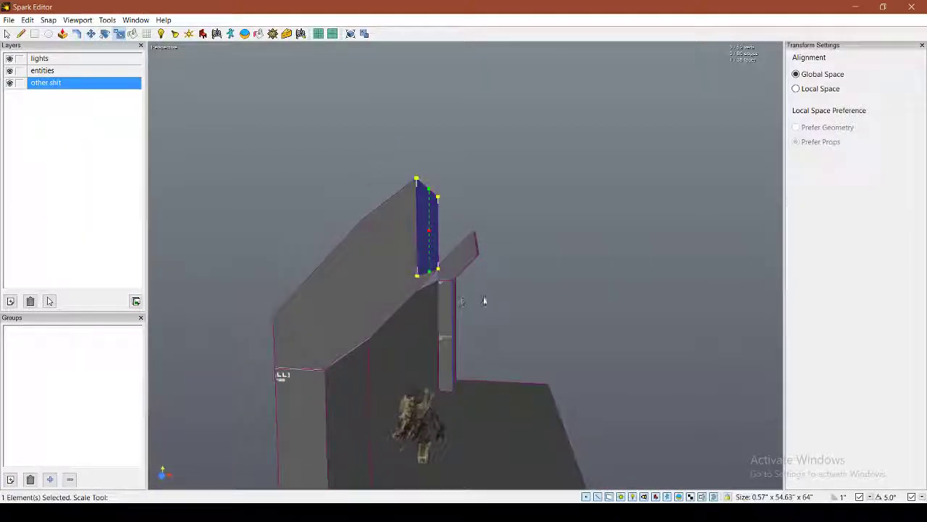
pyautogui.moveTo(507, 317); pyautogui.dragTo(500, 289, button='right')
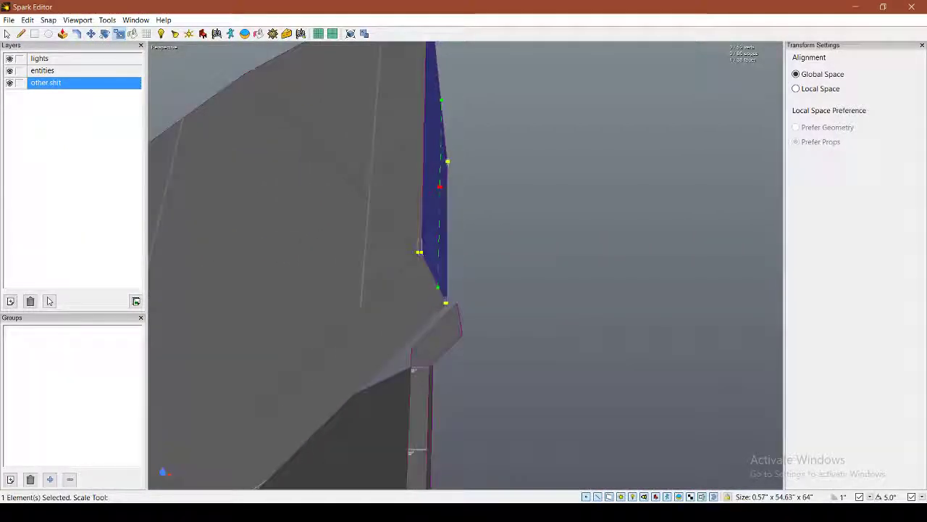
# Step: Select the unwanted geometry around the beam ends and delete it
pyautogui.click(7, 34)
pyautogui.scroll(-4, 372, 243)
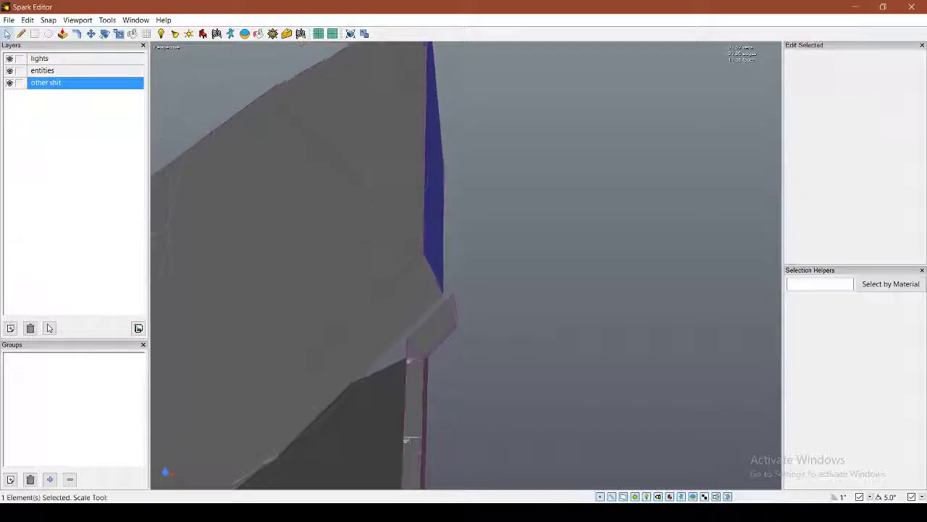
pyautogui.moveTo(309, 197); pyautogui.dragTo(587, 355)
pyautogui.press('Delete')
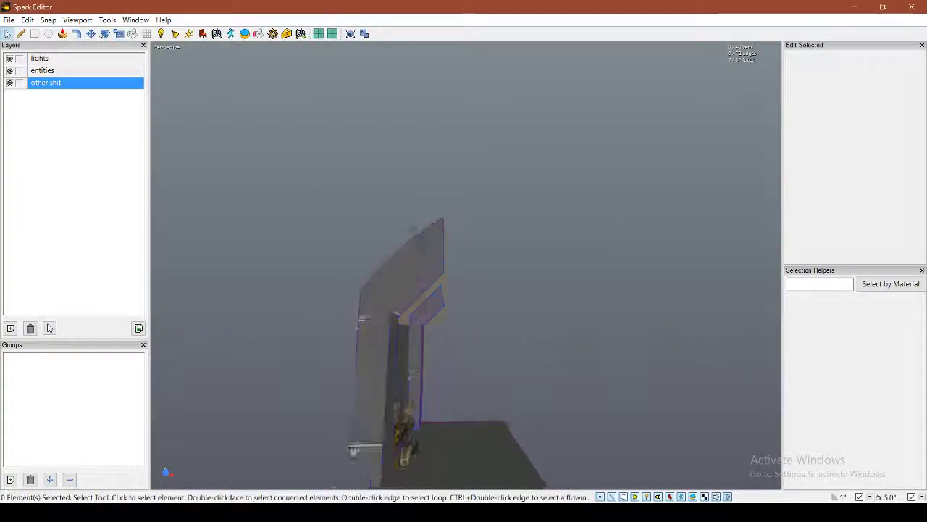
# Step: Shift the lower edge of the near beam's end face horizontally into line with its upper edge
pyautogui.scroll(-3, 304, 266)
pyautogui.click(314, 264)
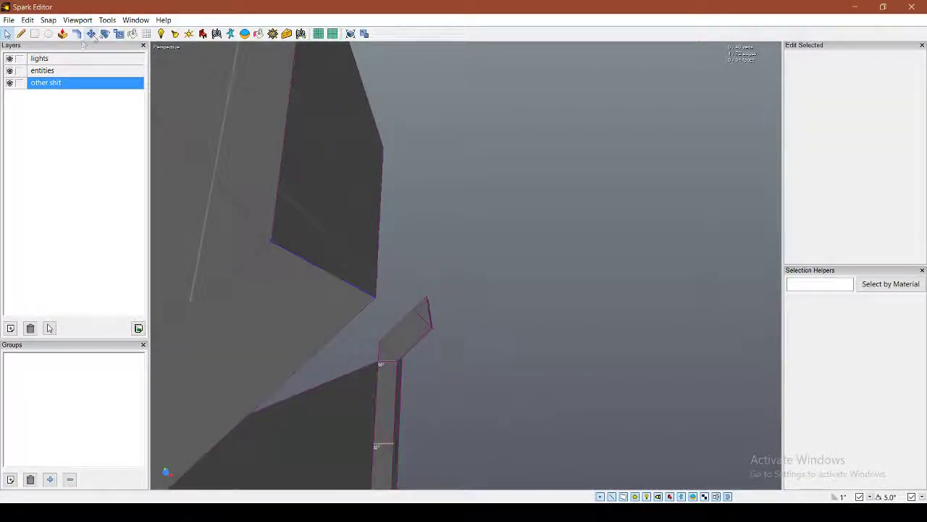
pyautogui.click(91, 34)
pyautogui.moveTo(348, 239); pyautogui.dragTo(466, 292, button='right')
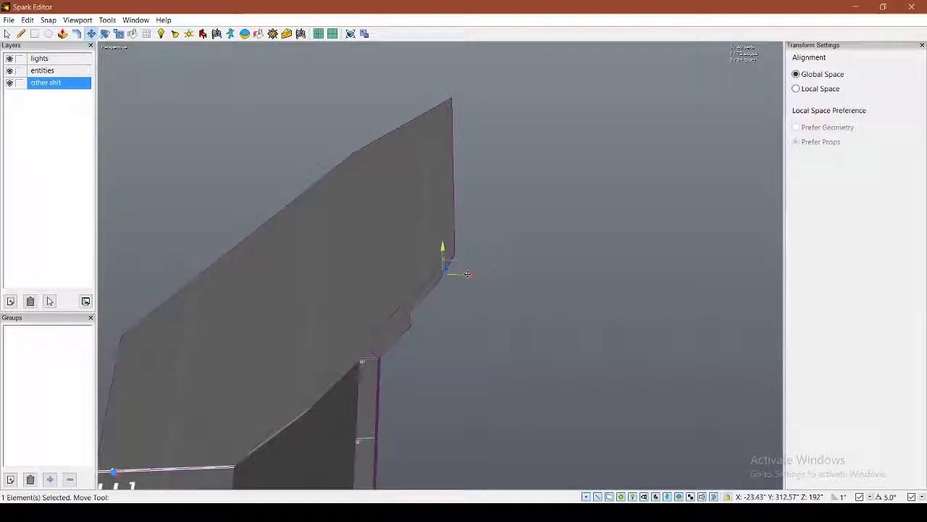
pyautogui.moveTo(467, 274); pyautogui.dragTo(465, 274)
pyautogui.moveTo(465, 273); pyautogui.dragTo(405, 268, button='right')
# Step: Check the dimensions of the near beam's underside face
pyautogui.click(326, 264)
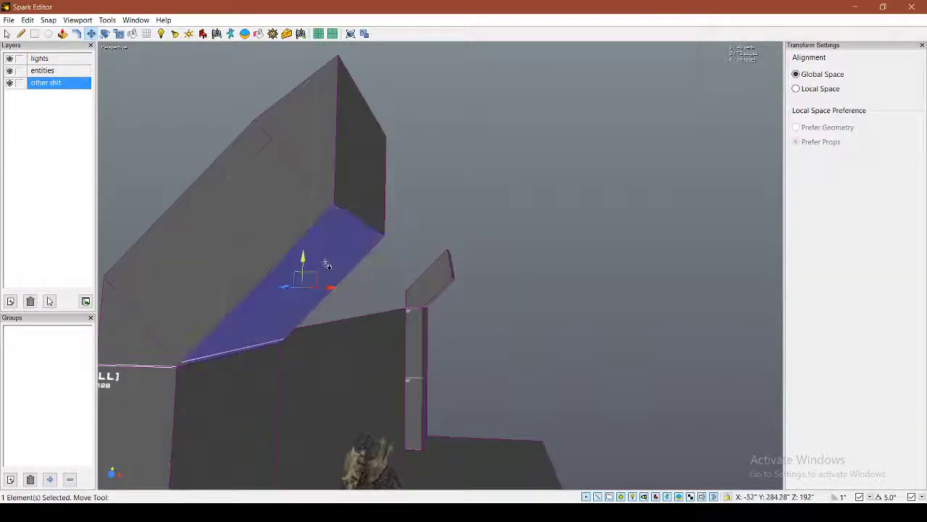
pyautogui.click(119, 34)
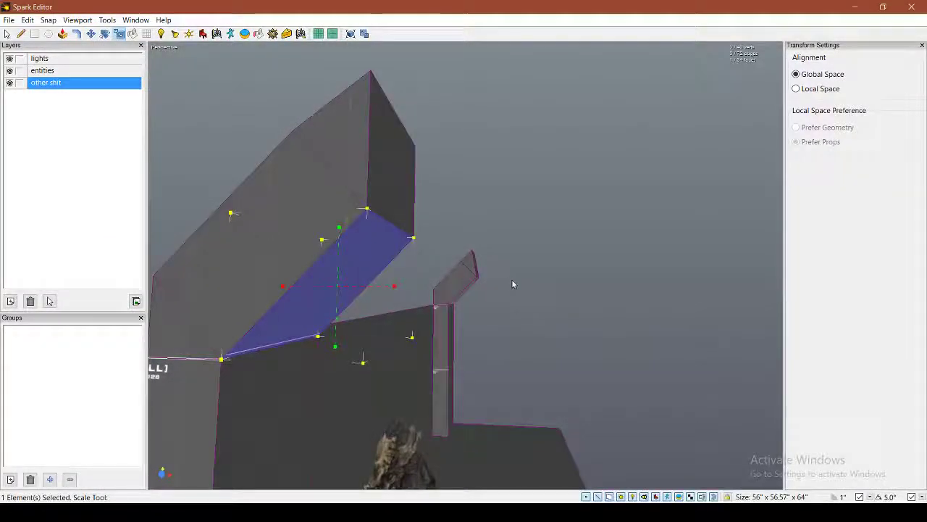
pyautogui.moveTo(512, 283); pyautogui.dragTo(533, 280, button='right')
pyautogui.scroll(-3, 435, 248)
# Step: Select all the connected pillar and beam geometry, snap it to the 1-inch grid, and clear the selection
pyautogui.doubleClick(433, 248)
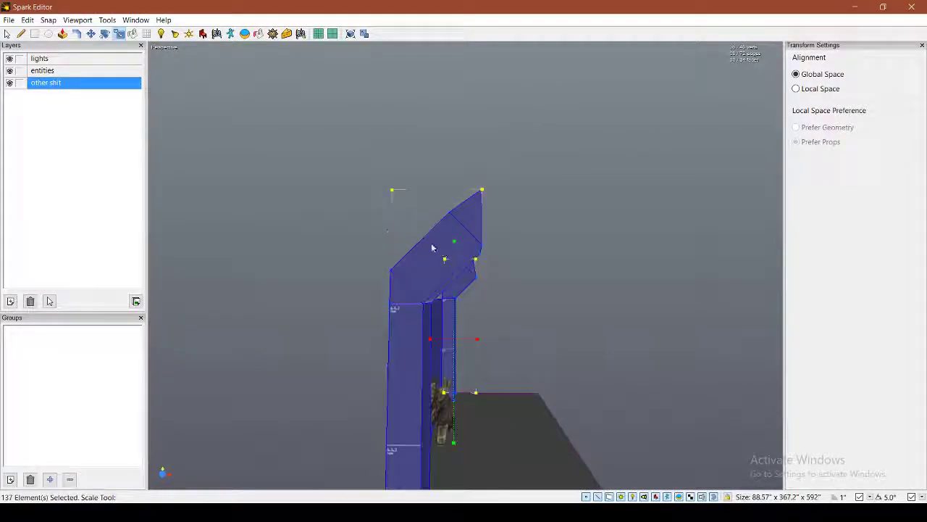
pyautogui.click(7, 33)
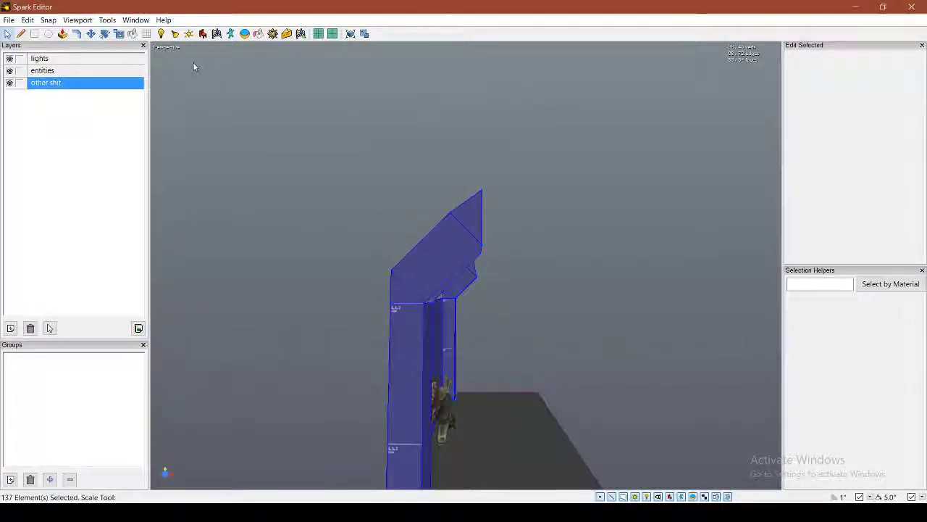
pyautogui.click(27, 20)
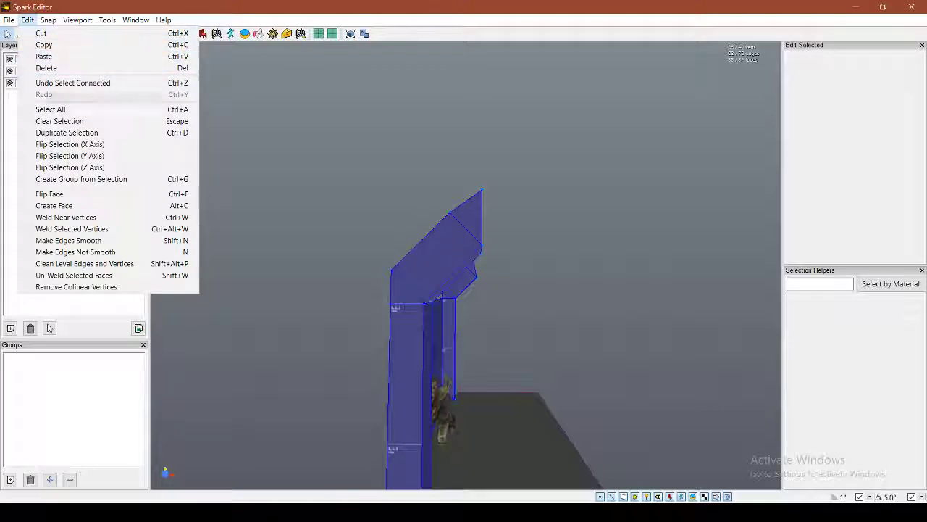
pyautogui.moveTo(48, 20)
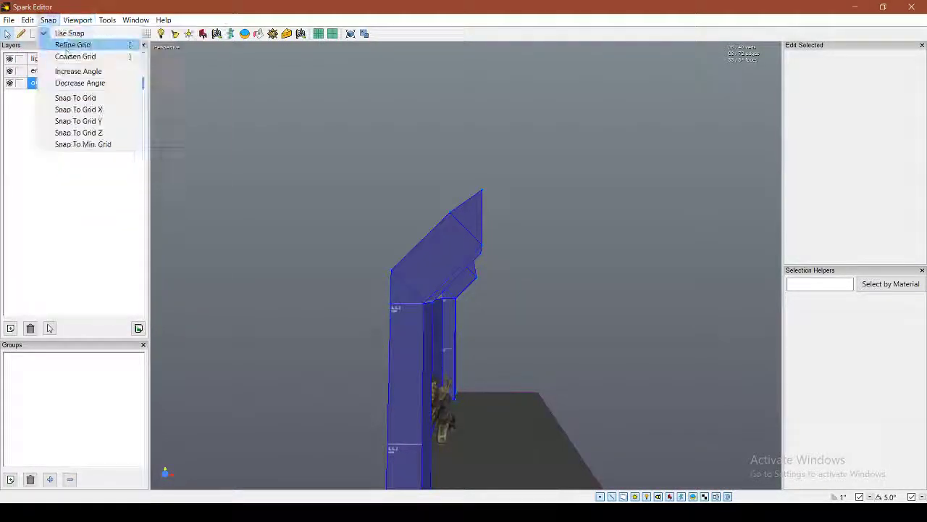
pyautogui.click(86, 98)
pyautogui.click(260, 159)
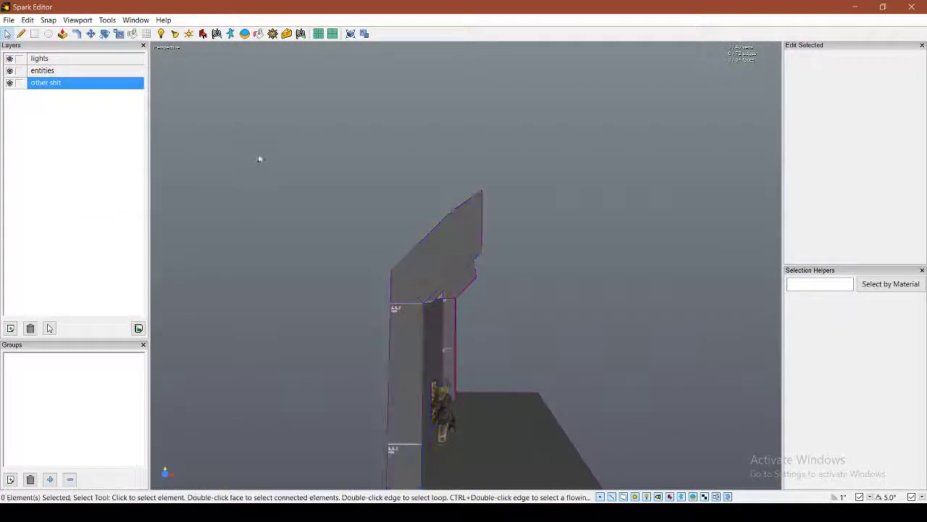
# Step: Check the dimensions of the near beam's side face and examine the snapped shape from the other side
pyautogui.click(447, 267)
pyautogui.click(118, 34)
pyautogui.moveTo(362, 217); pyautogui.dragTo(290, 250, button='right')
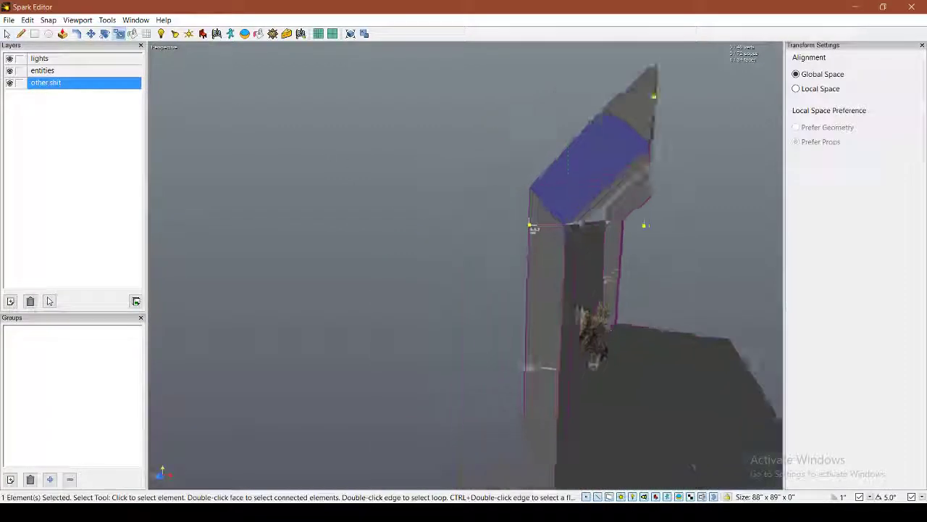
pyautogui.moveTo(406, 305); pyautogui.dragTo(457, 192, button='right')
pyautogui.click(523, 293)
pyautogui.click(481, 249)
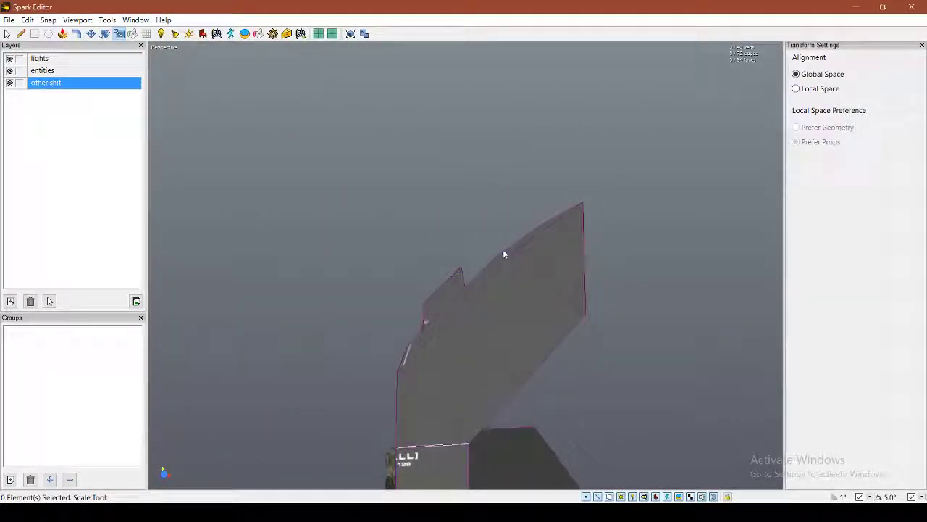
# Step: Merge the extra edge on the near beam's upper slope into the edge at the slope's lower end
pyautogui.click(506, 250)
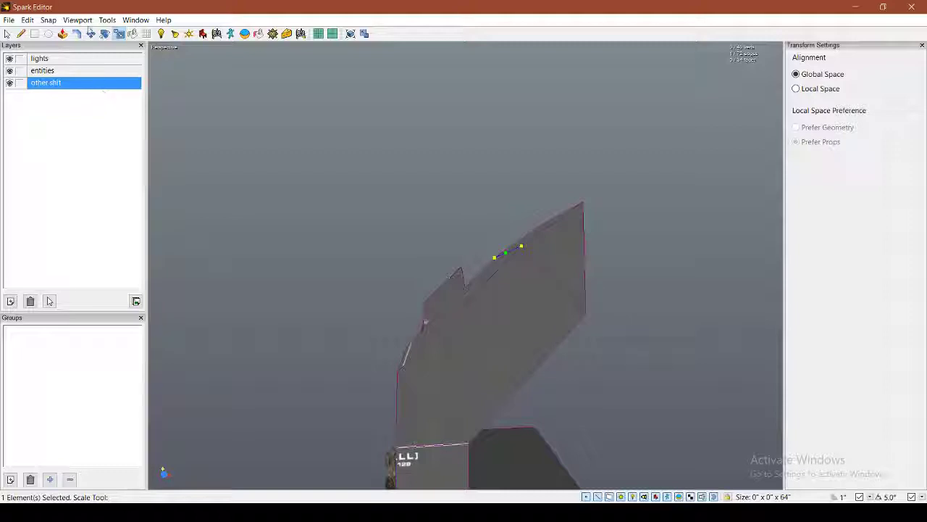
pyautogui.click(90, 33)
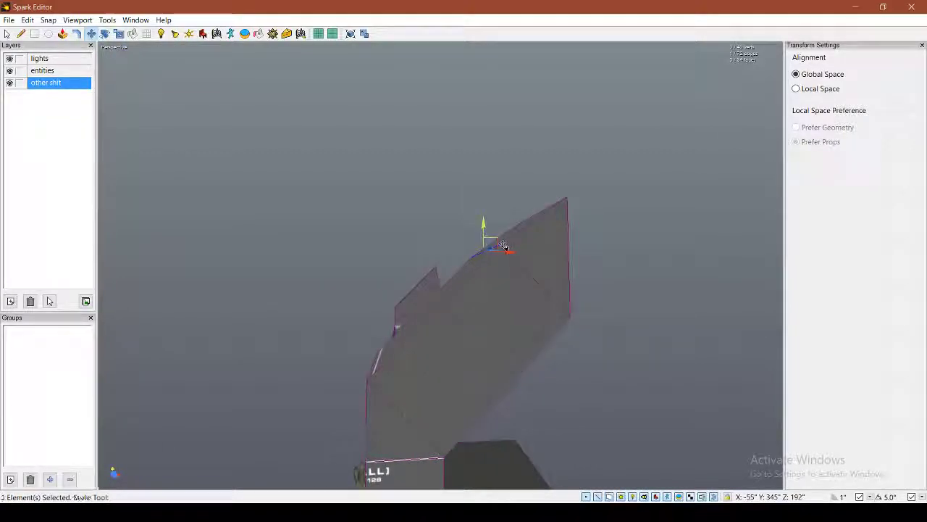
pyautogui.moveTo(503, 245); pyautogui.dragTo(385, 362)
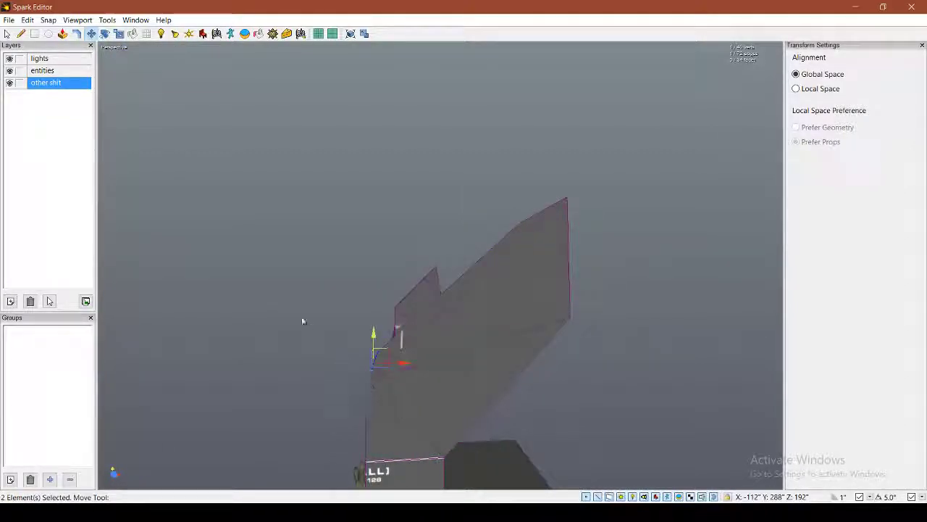
pyautogui.click(303, 321)
pyautogui.keyDown('alt'); pyautogui.moveTo(303, 320); pyautogui.dragTo(217, 193); pyautogui.keyUp('alt')
pyautogui.click(385, 269)
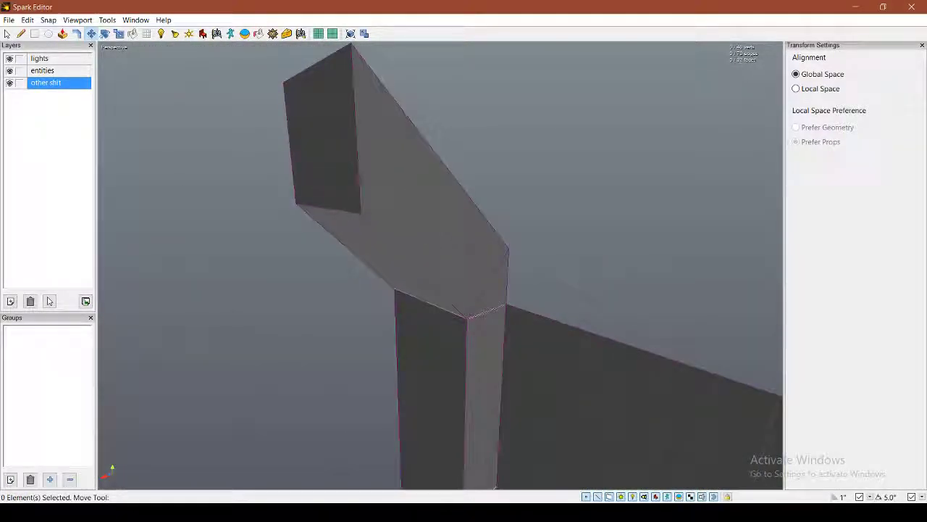
pyautogui.keyDown('alt'); pyautogui.moveTo(376, 304); pyautogui.dragTo(609, 319); pyautogui.keyUp('alt')
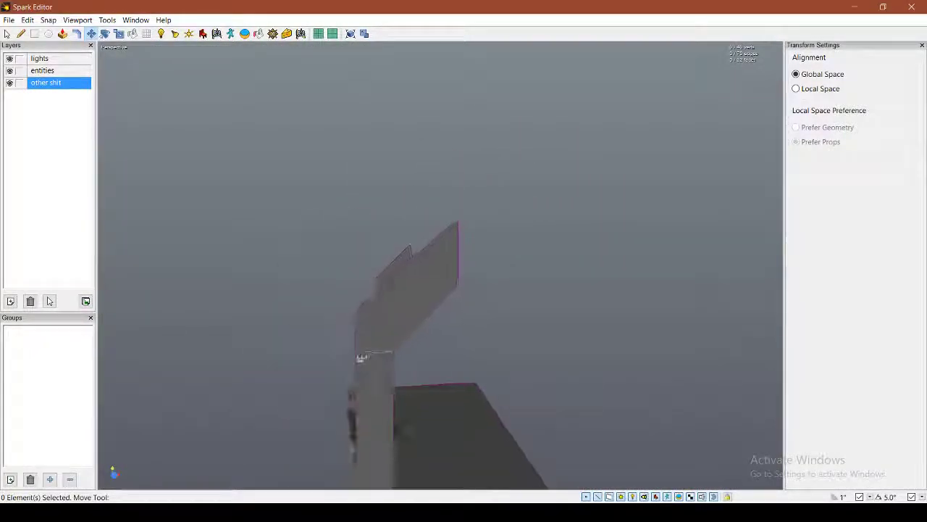
pyautogui.keyDown('alt'); pyautogui.moveTo(536, 301); pyautogui.dragTo(431, 269); pyautogui.keyUp('alt')
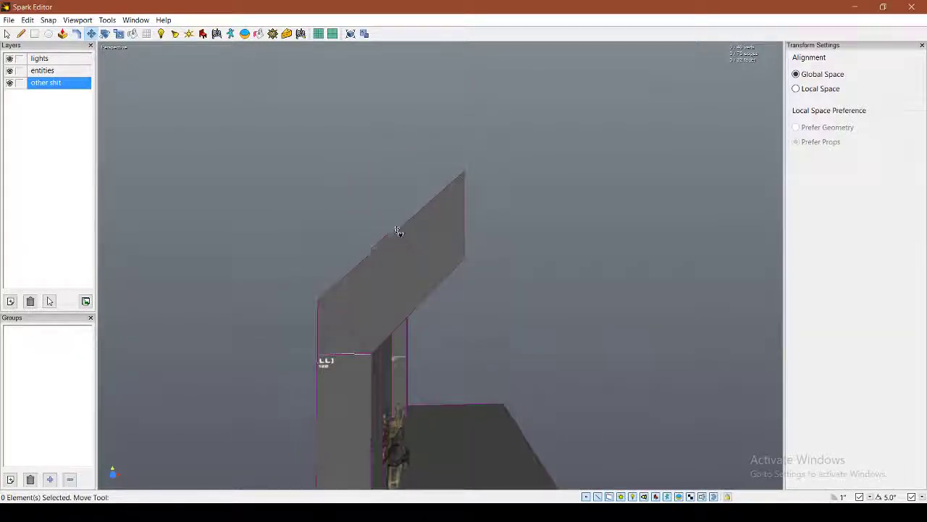
# Step: Check the dimensions of the near beam's lower sloped edge
pyautogui.click(108, 21)
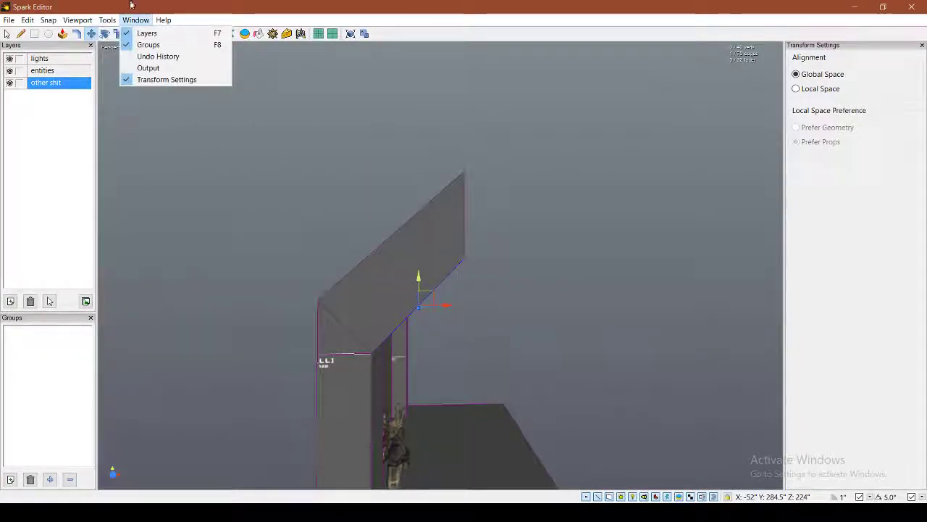
pyautogui.click(131, 5)
pyautogui.click(119, 35)
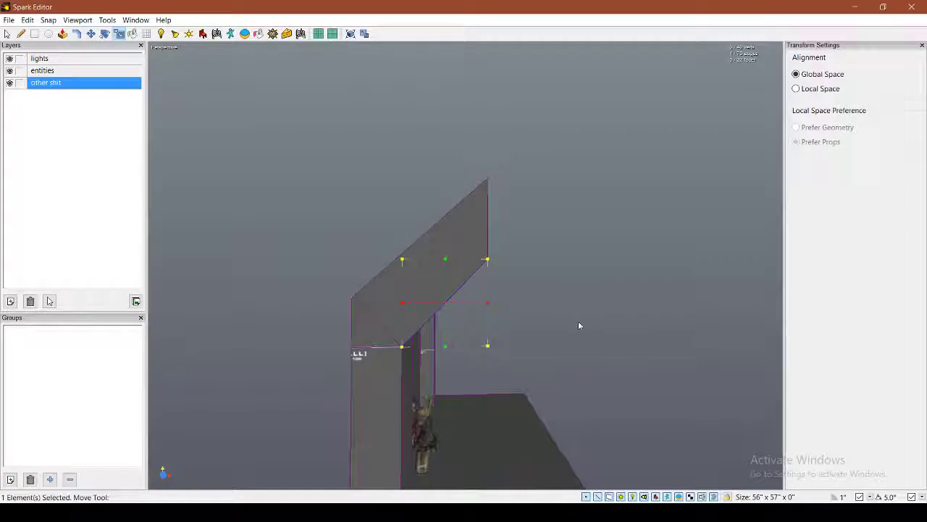
# Step: Scale both upper sloped edges of the near beam horizontally so their width matches their 79-inch height
pyautogui.click(429, 225)
pyautogui.click(432, 231)
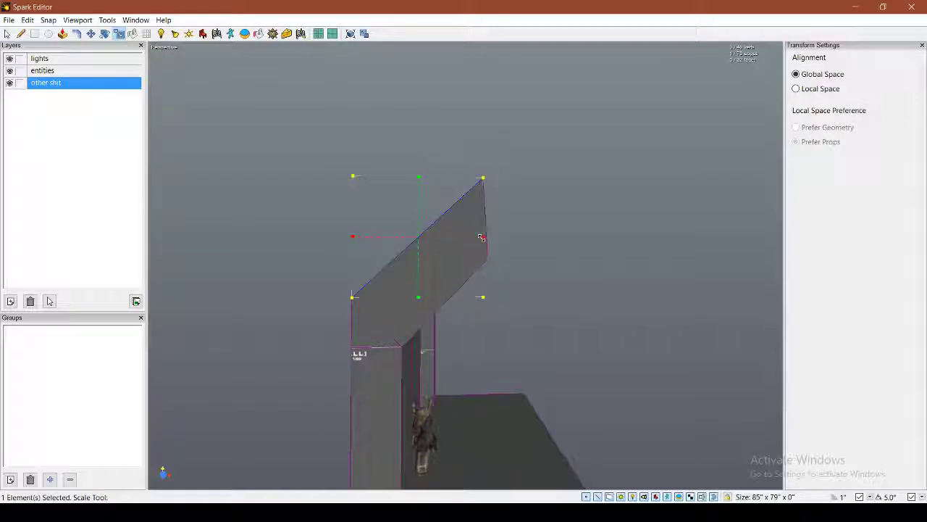
pyautogui.moveTo(481, 238); pyautogui.dragTo(473, 237)
pyautogui.moveTo(473, 238); pyautogui.dragTo(453, 268, button='right')
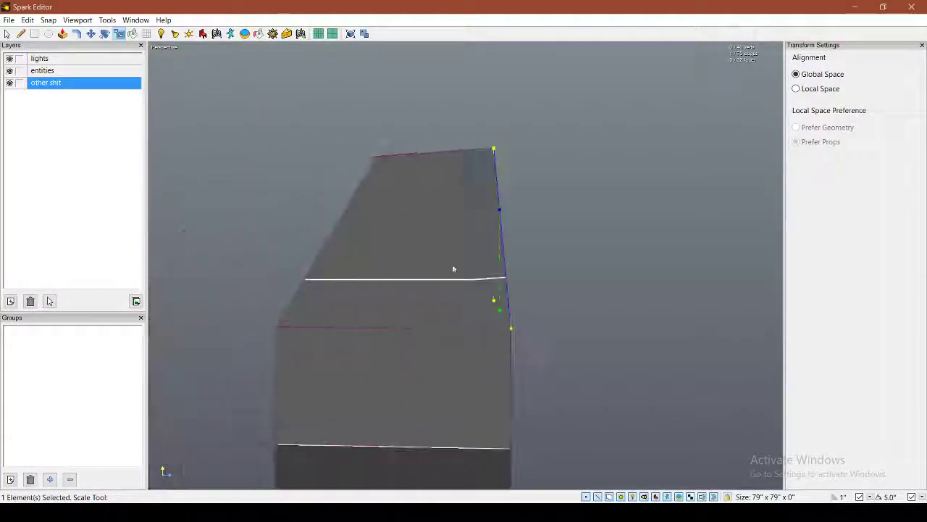
pyautogui.click(340, 225)
pyautogui.moveTo(340, 226); pyautogui.dragTo(395, 251, button='right')
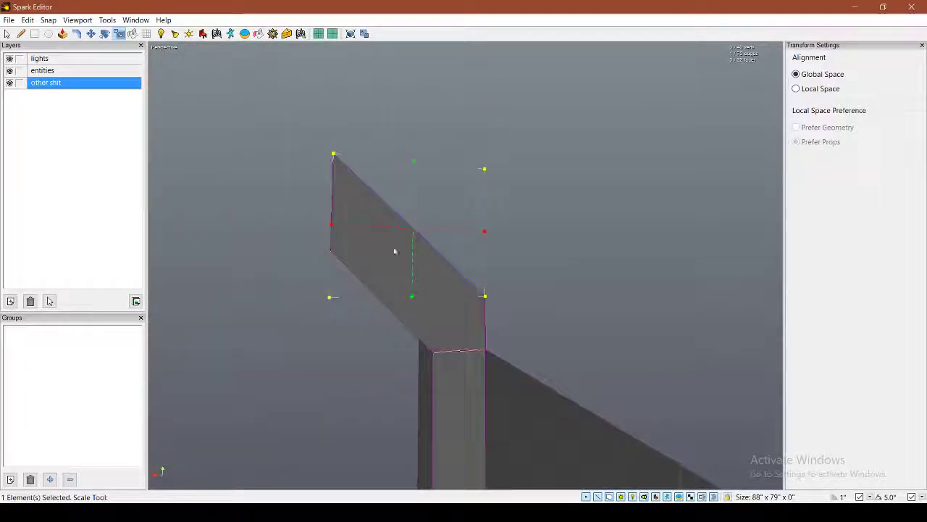
pyautogui.moveTo(331, 229); pyautogui.dragTo(347, 226)
# Step: Scale the near beam's two lower sloped edges horizontally to 57 inches
pyautogui.click(363, 296)
pyautogui.moveTo(364, 296); pyautogui.dragTo(466, 267, button='right')
pyautogui.keyDown('shift'); pyautogui.click(567, 279); pyautogui.keyUp('shift')
pyautogui.moveTo(567, 279); pyautogui.dragTo(467, 269, button='right')
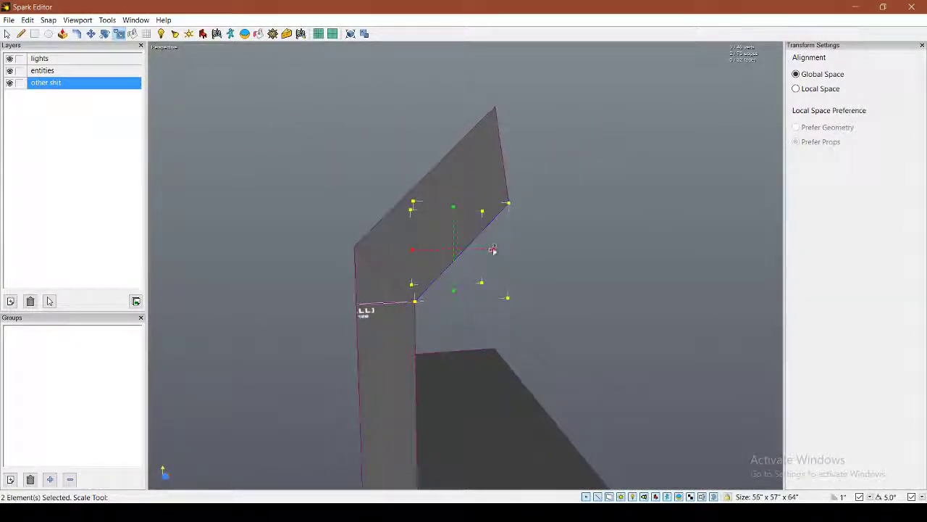
pyautogui.moveTo(455, 274)
pyautogui.mouseDown(button='right')
pyautogui.moveTo(475, 273)
pyautogui.moveTo(455, 274)
pyautogui.mouseUp(button='right')
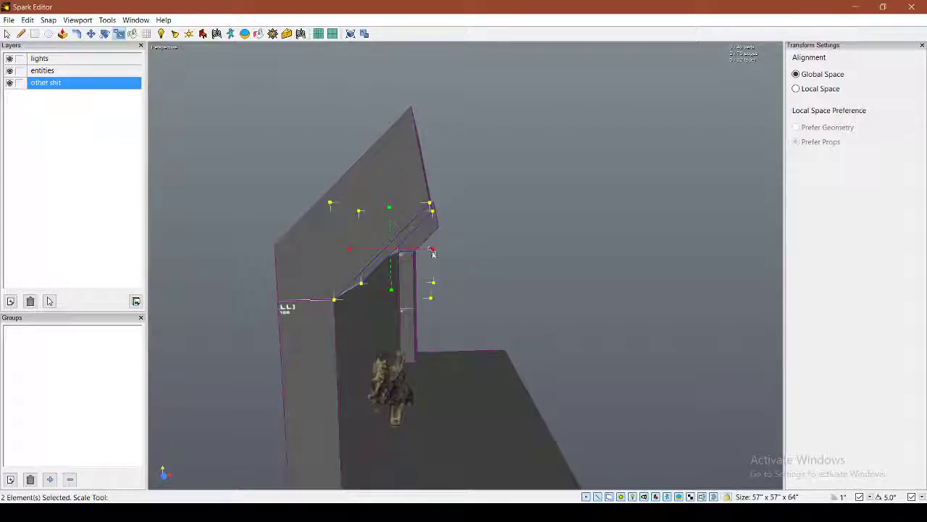
pyautogui.moveTo(433, 253)
pyautogui.mouseDown()
pyautogui.moveTo(442, 250)
pyautogui.moveTo(429, 257)
pyautogui.mouseUp()
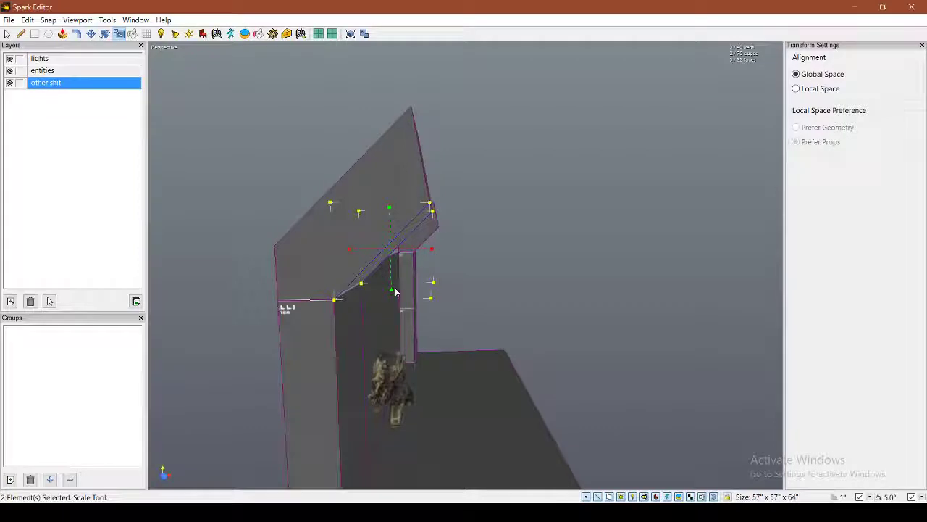
# Step: Try to reduce the height of the near beam's two lower sloped edges
pyautogui.moveTo(391, 289); pyautogui.dragTo(391, 291)
pyautogui.hotkey('ctrl', 'z')
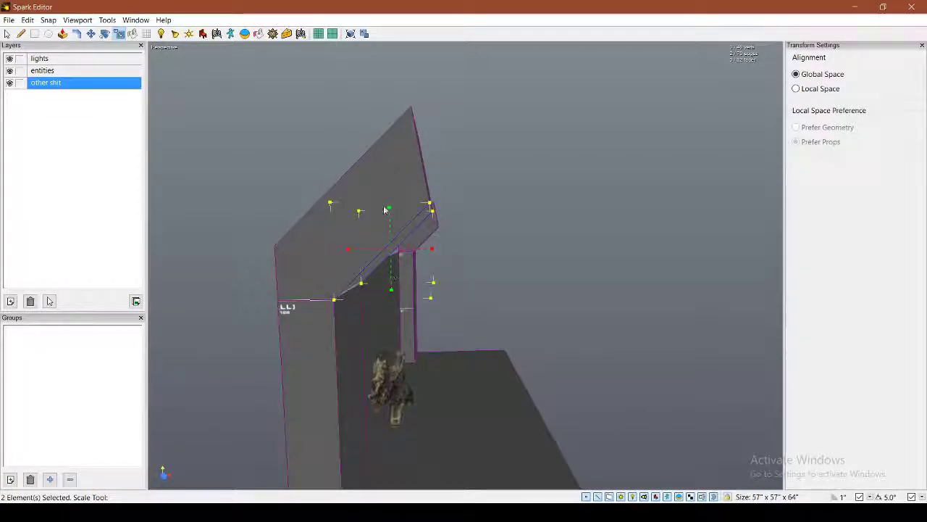
pyautogui.moveTo(389, 207); pyautogui.dragTo(392, 217)
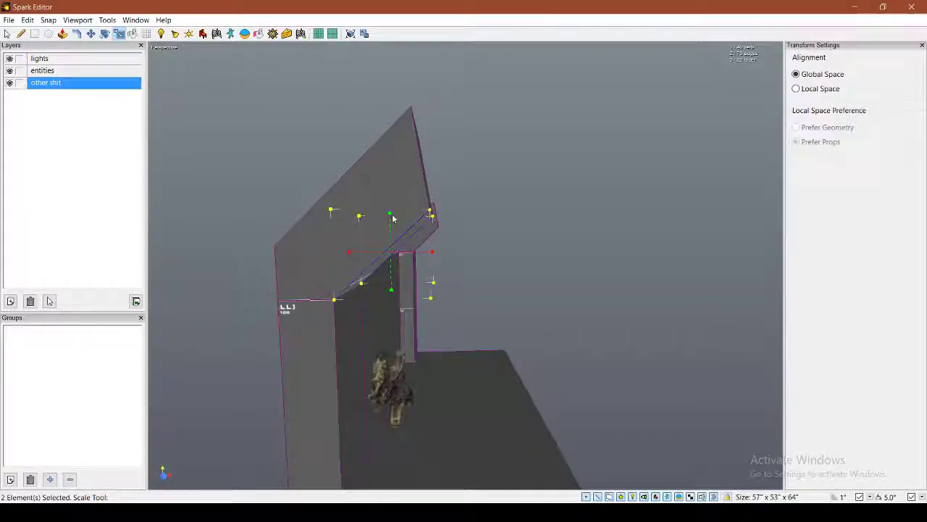
# Step: Undo the rescaling of the near beam's upper and lower sloped edges
pyautogui.hotkey('ctrl', 'z')
pyautogui.hotkey('ctrl', 'z')
pyautogui.hotkey('ctrl', 'z')
pyautogui.hotkey('ctrl', 'z')
pyautogui.hotkey('ctrl', 'z')
pyautogui.hotkey('ctrl', 'z')
pyautogui.hotkey('ctrl', 'z')
pyautogui.hotkey('ctrl', 'z')
pyautogui.hotkey('ctrl', 'z')
pyautogui.hotkey('ctrl', 'z')
pyautogui.hotkey('ctrl', 'z')
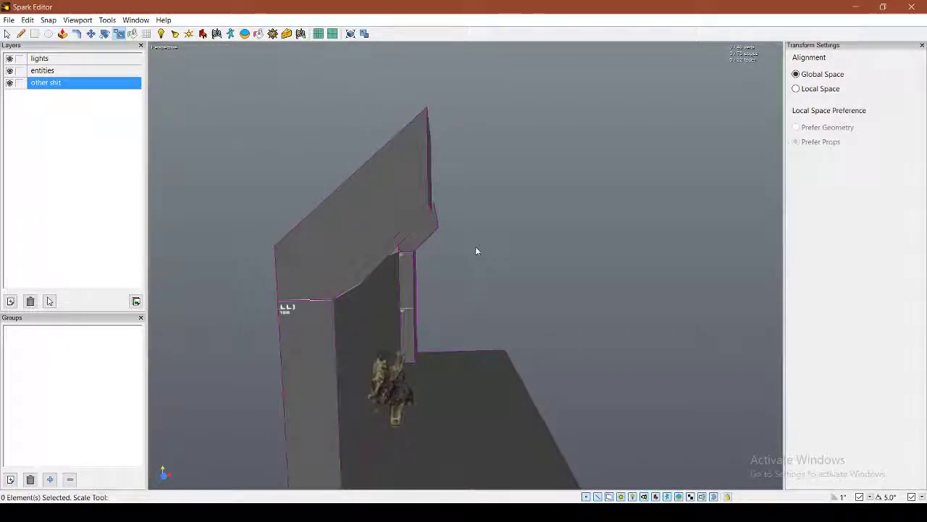
pyautogui.moveTo(475, 251); pyautogui.dragTo(500, 262, button='middle')
pyautogui.click(520, 275)
pyautogui.moveTo(603, 360); pyautogui.dragTo(623, 384, button='middle')
pyautogui.scroll(-4, 641, 384)
pyautogui.moveTo(464, 265); pyautogui.dragTo(416, 285, button='middle')
pyautogui.scroll(5, 523, 287)
pyautogui.scroll(-5, 523, 287)
pyautogui.scroll(4, 471, 283)
pyautogui.scroll(-4, 471, 282)
# Step: Scale the two diagonal edges at the near beam's base vertically to 16 inches
pyautogui.click(337, 300)
pyautogui.moveTo(338, 300); pyautogui.dragTo(453, 269, button='middle')
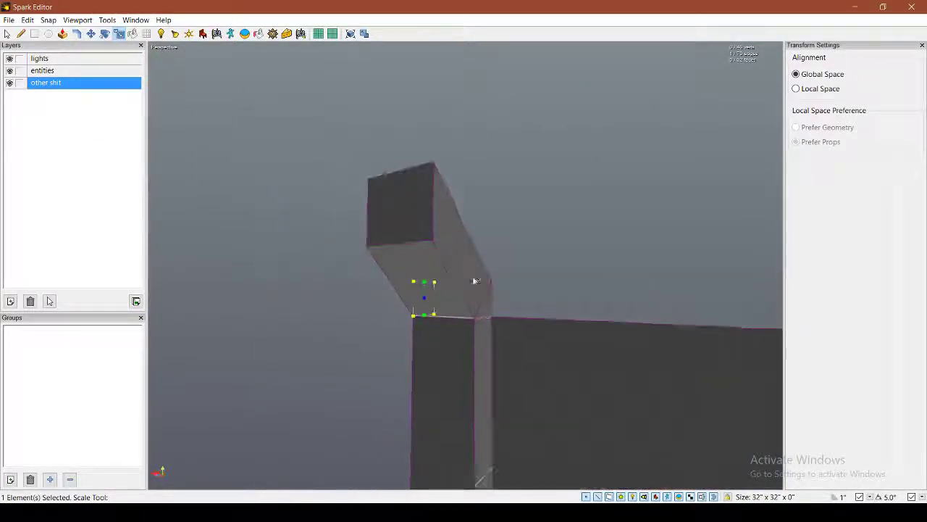
pyautogui.keyDown('shift'); pyautogui.click(486, 304); pyautogui.keyUp('shift')
pyautogui.moveTo(486, 304); pyautogui.dragTo(551, 311, button='middle')
pyautogui.moveTo(423, 287); pyautogui.dragTo(454, 289, button='middle')
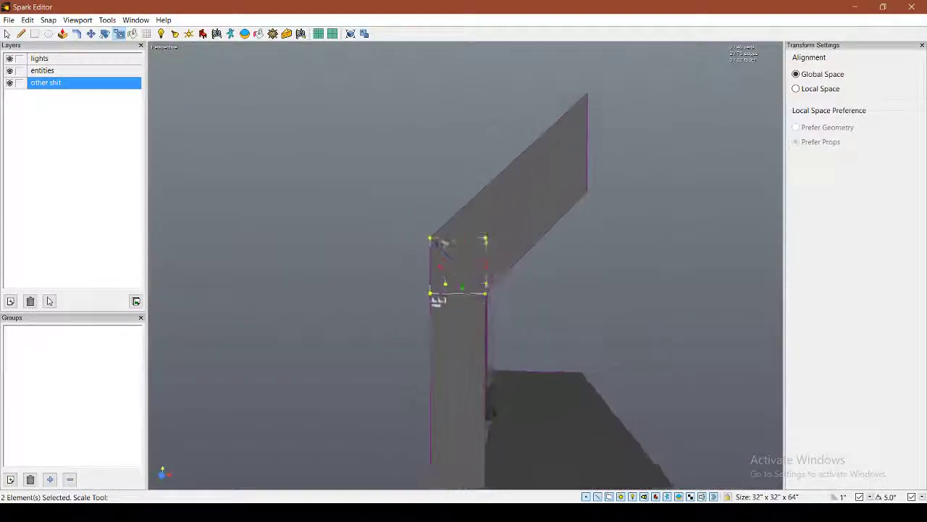
pyautogui.scroll(2, 454, 289)
pyautogui.moveTo(454, 291); pyautogui.dragTo(457, 272)
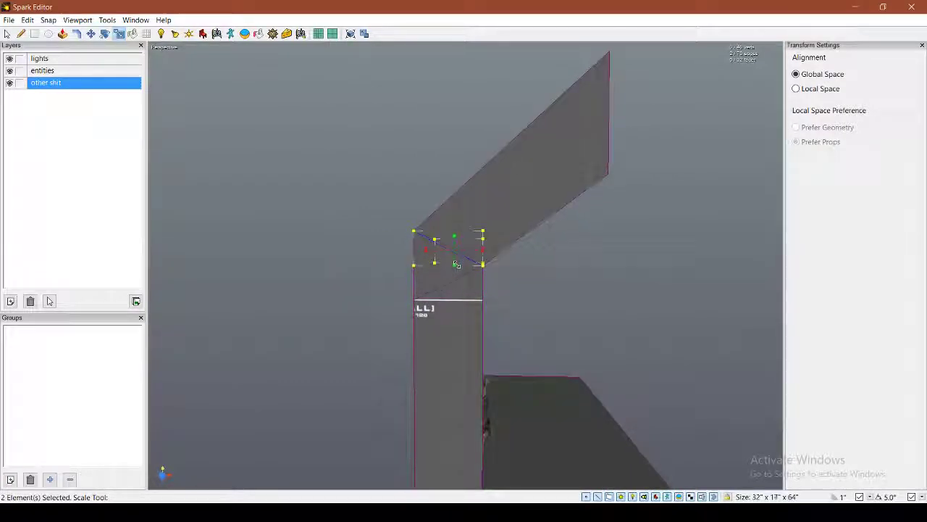
pyautogui.moveTo(457, 268); pyautogui.dragTo(406, 266, button='middle')
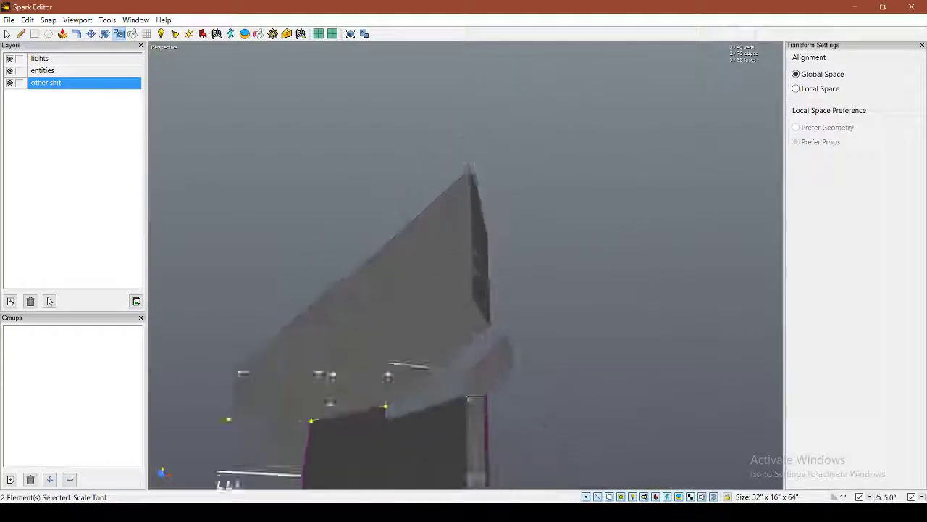
# Step: Raise the lower side of the near beam's end face, reducing the face's height to about 33 inches
pyautogui.click(482, 265)
pyautogui.moveTo(483, 265); pyautogui.dragTo(434, 269, button='middle')
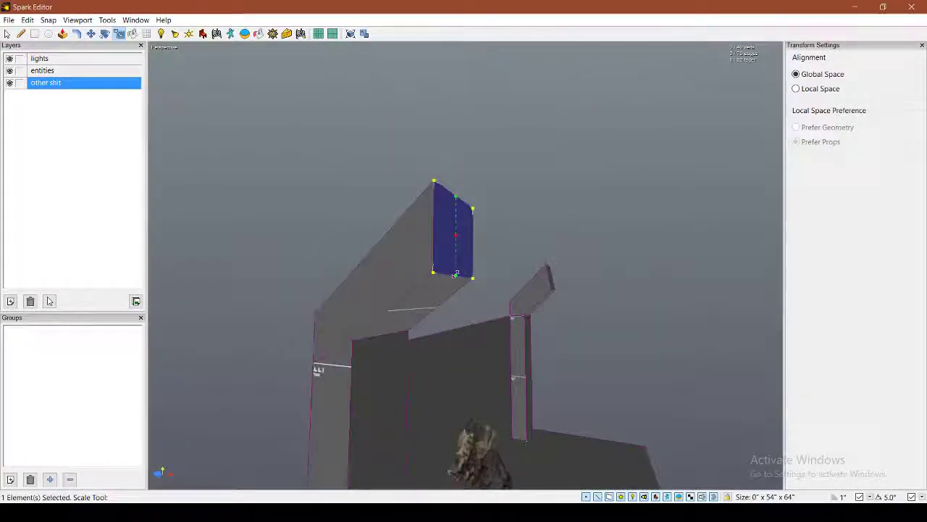
pyautogui.moveTo(456, 277); pyautogui.dragTo(461, 246)
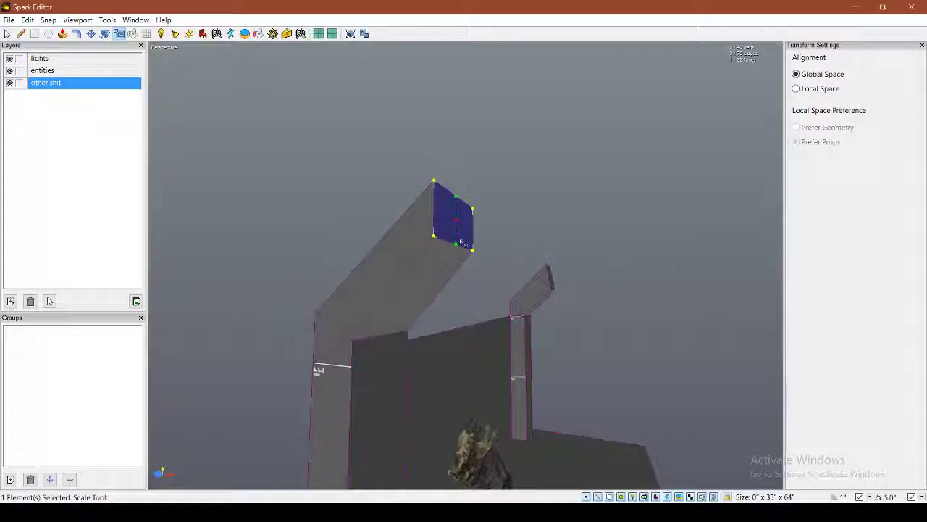
pyautogui.moveTo(468, 247); pyautogui.dragTo(464, 265, button='middle')
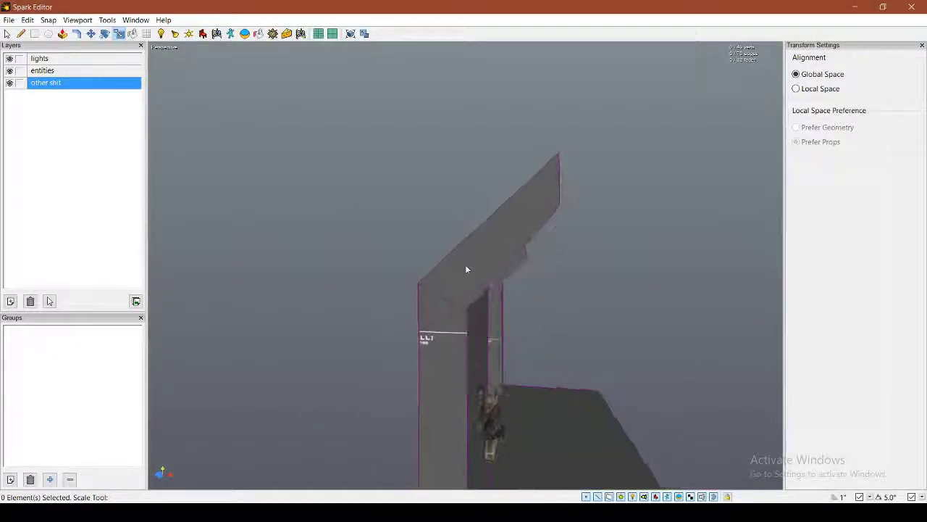
# Step: Undo the scaling of the near beam's end face and base edges, and clear the selection
pyautogui.hotkey('ctrl', 'z')
pyautogui.hotkey('ctrl', 'z')
pyautogui.hotkey('ctrl', 'z')
pyautogui.hotkey('ctrl', 'z')
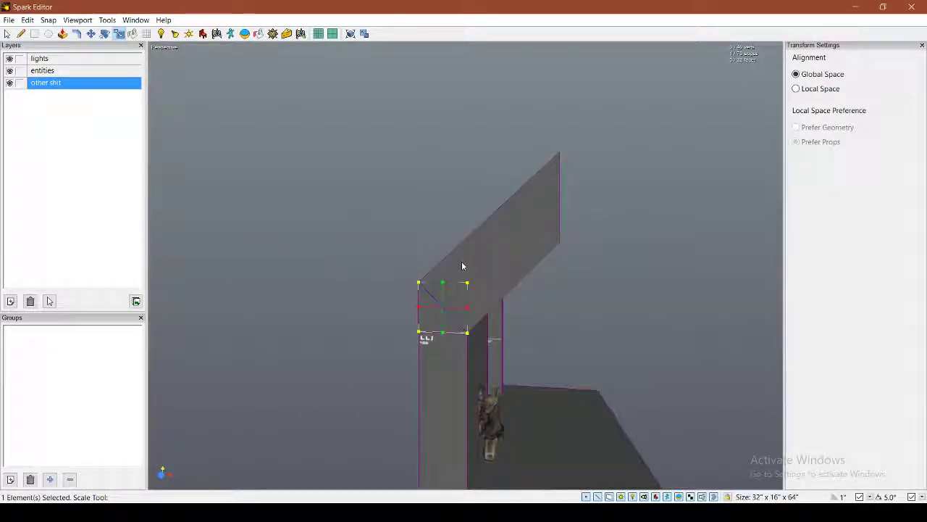
pyautogui.click(391, 285)
pyautogui.press('d')
pyautogui.moveTo(392, 288); pyautogui.dragTo(426, 223, button='middle')
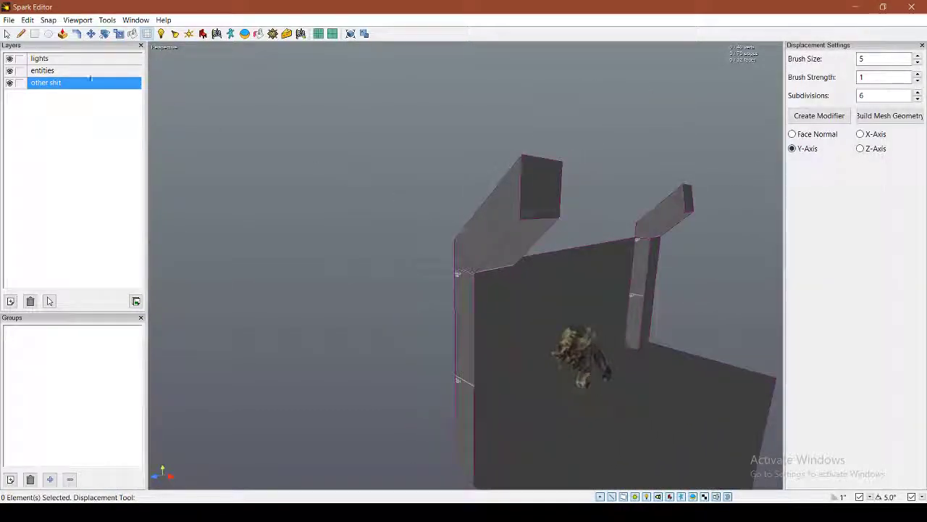
# Step: Select all the connected wall, pillar and beam geometry and delete it, leaving the floor and the onos
pyautogui.click(7, 34)
pyautogui.doubleClick(536, 209)
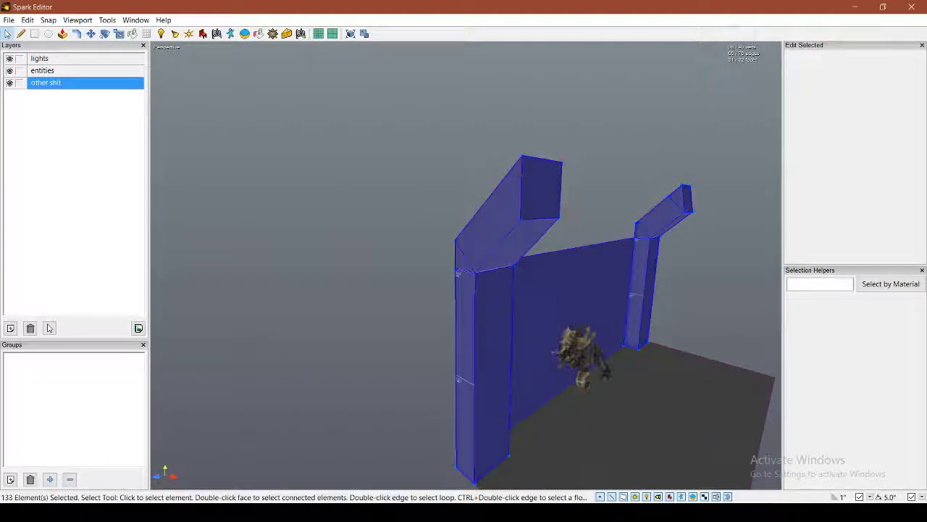
pyautogui.moveTo(536, 208); pyautogui.dragTo(580, 217, button='middle')
pyautogui.moveTo(463, 218); pyautogui.dragTo(465, 264, button='middle')
pyautogui.press('Delete')
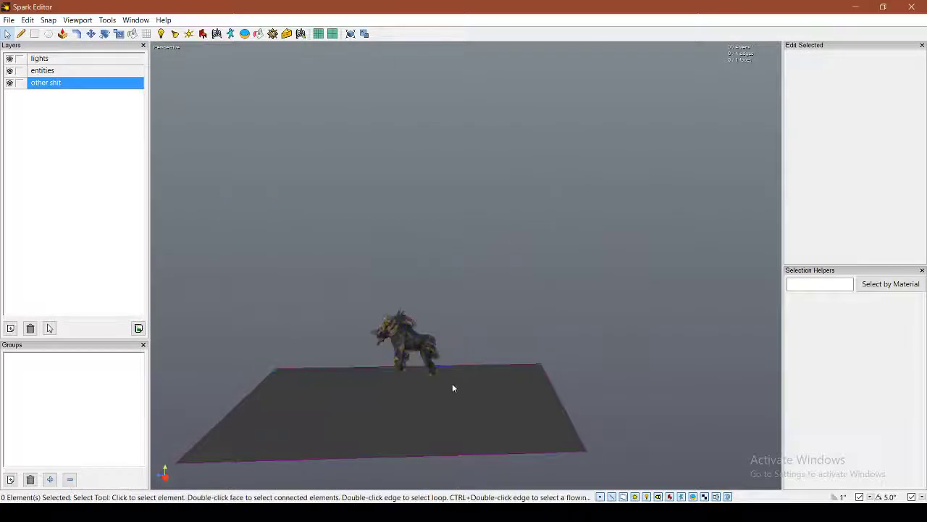
# Step: Duplicate the floor face and rotate the copy upright across the floor
pyautogui.click(453, 388)
pyautogui.press('e')
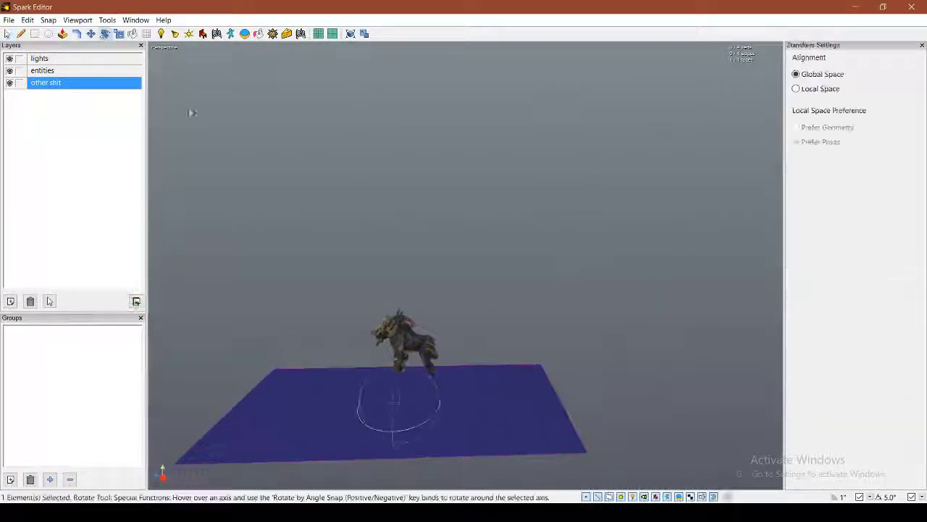
pyautogui.moveTo(415, 371); pyautogui.dragTo(433, 374)
pyautogui.click(91, 34)
pyautogui.keyDown('alt'); pyautogui.moveTo(247, 129); pyautogui.dragTo(428, 303); pyautogui.keyUp('alt')
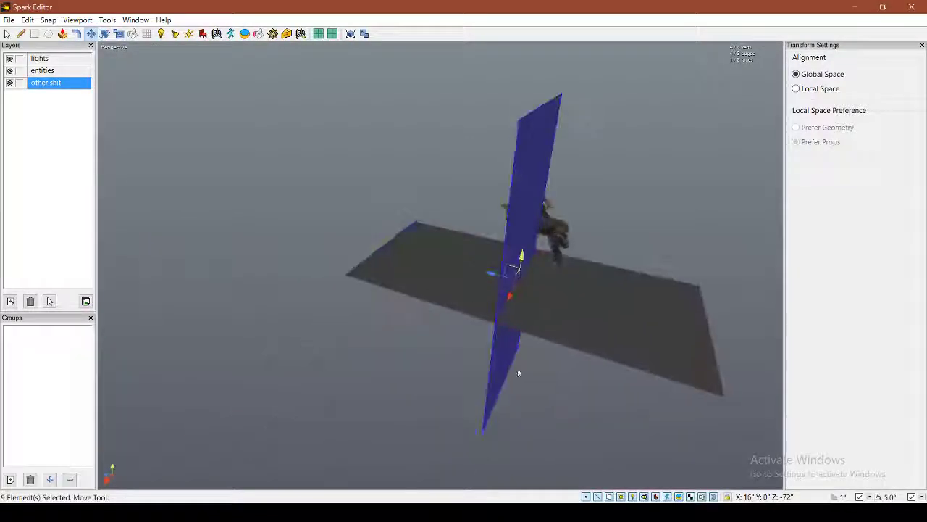
# Step: Move the upright face so its lower corner snaps to the floor's end corner, and clear the selection
pyautogui.moveTo(485, 435); pyautogui.dragTo(347, 280)
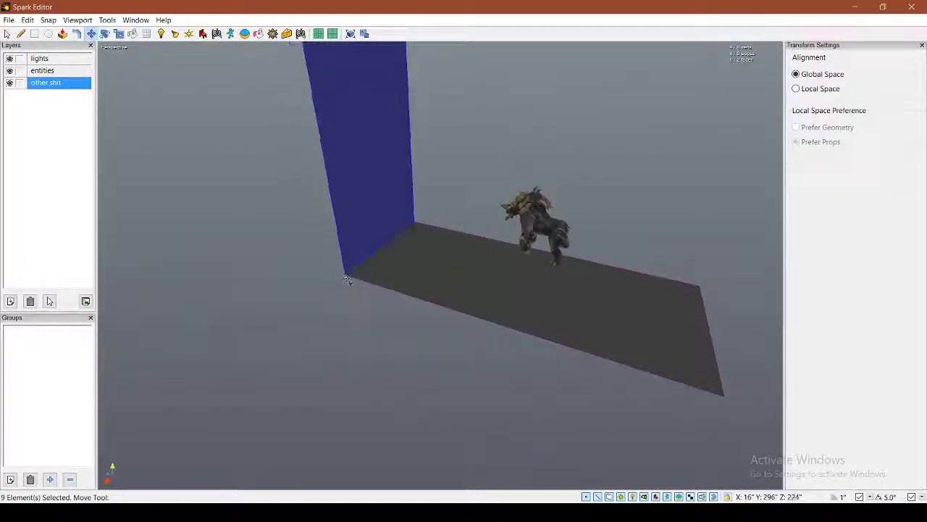
pyautogui.keyDown('alt'); pyautogui.moveTo(402, 313); pyautogui.dragTo(441, 252); pyautogui.keyUp('alt')
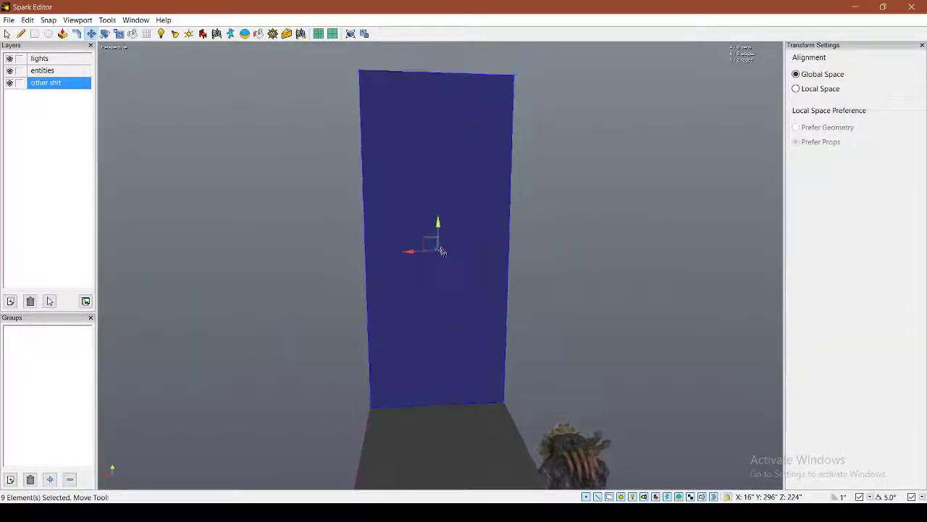
pyautogui.click(526, 117)
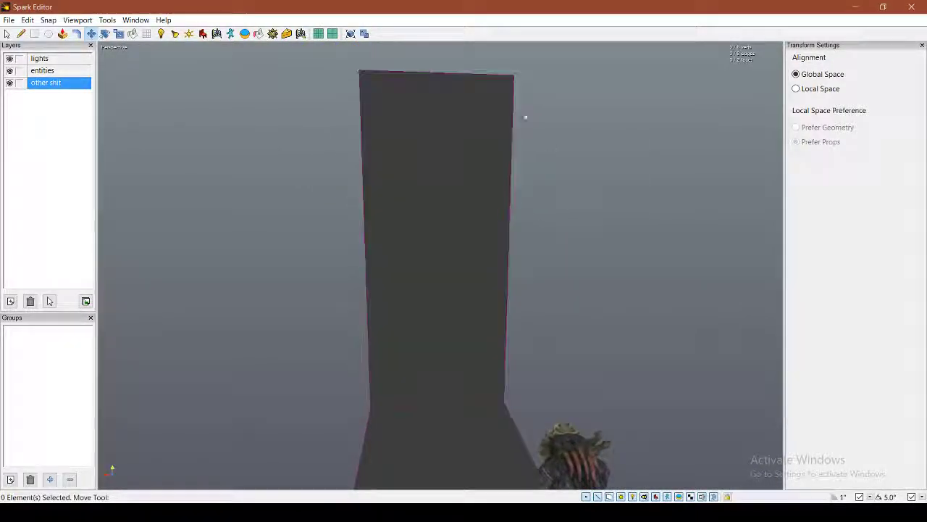
# Step: Lower the top edge of the upright wall to Y 228 inches
pyautogui.click(481, 76)
pyautogui.moveTo(437, 52); pyautogui.dragTo(478, 269)
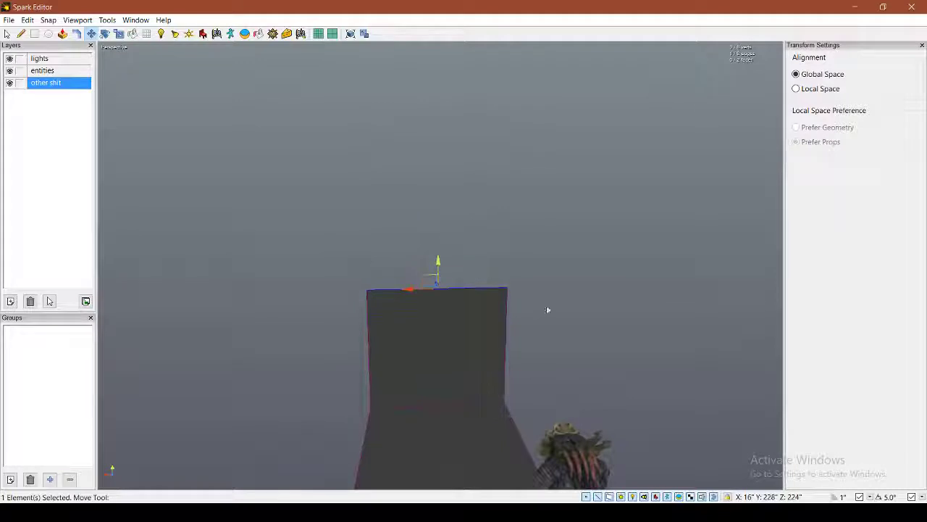
pyautogui.press('w')
pyautogui.moveTo(548, 310); pyautogui.dragTo(445, 266, button='right')
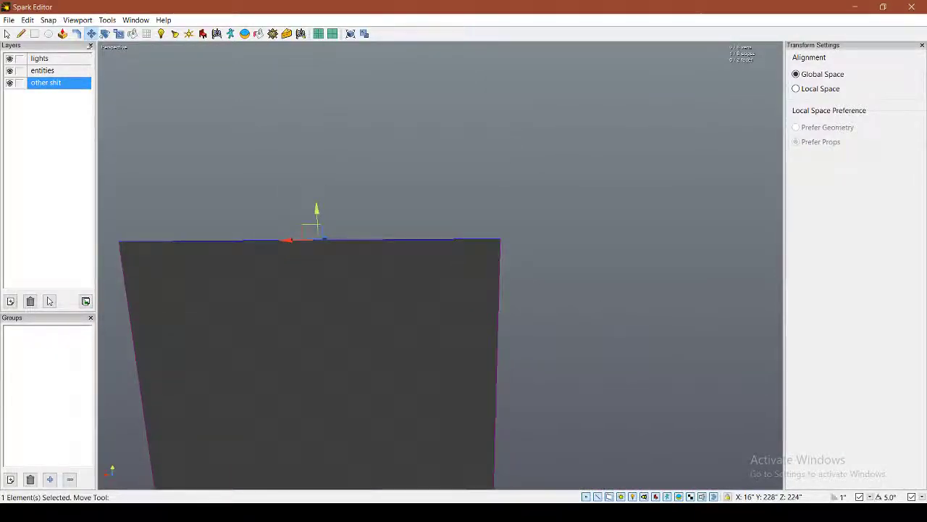
# Step: Set the movement snap to 16 inches and trim a 32-inch-wide border along the wall's top and one side edge
pyautogui.click(77, 34)
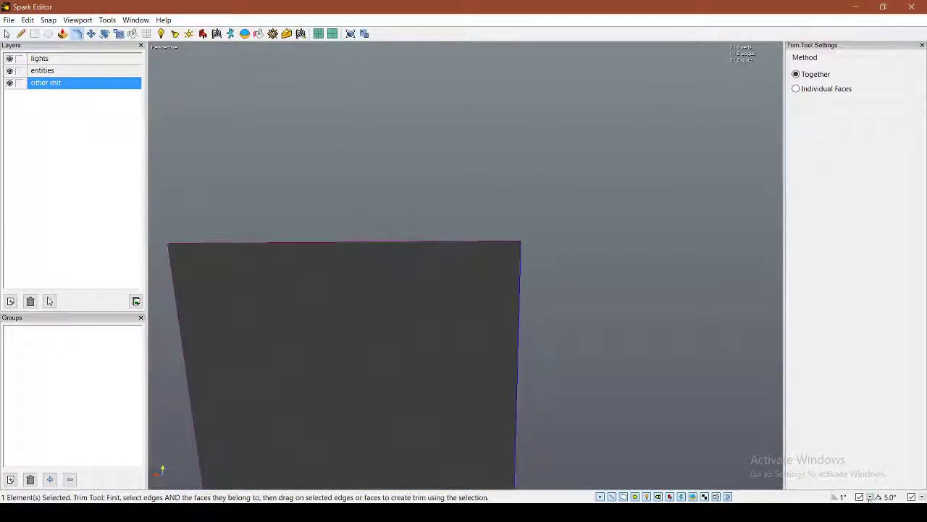
pyautogui.click(870, 497)
pyautogui.click(842, 424)
pyautogui.moveTo(725, 406); pyautogui.dragTo(681, 435, button='right')
pyautogui.press('s')
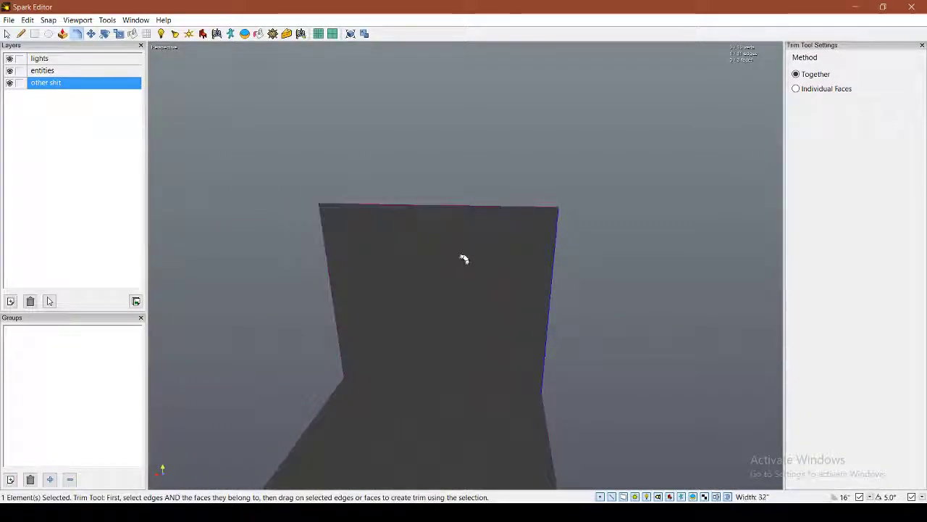
pyautogui.click(483, 206)
pyautogui.click(482, 206)
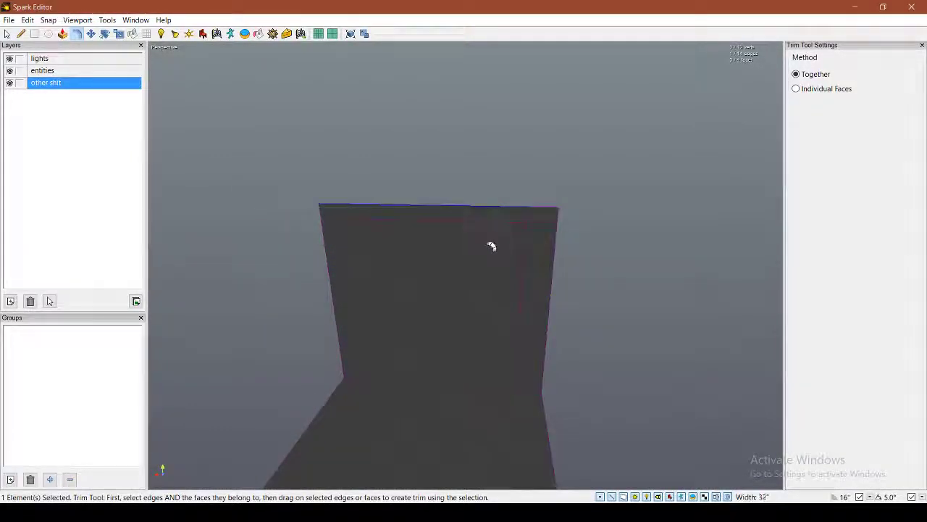
pyautogui.moveTo(491, 246); pyautogui.dragTo(528, 237)
pyautogui.moveTo(540, 204); pyautogui.dragTo(471, 231)
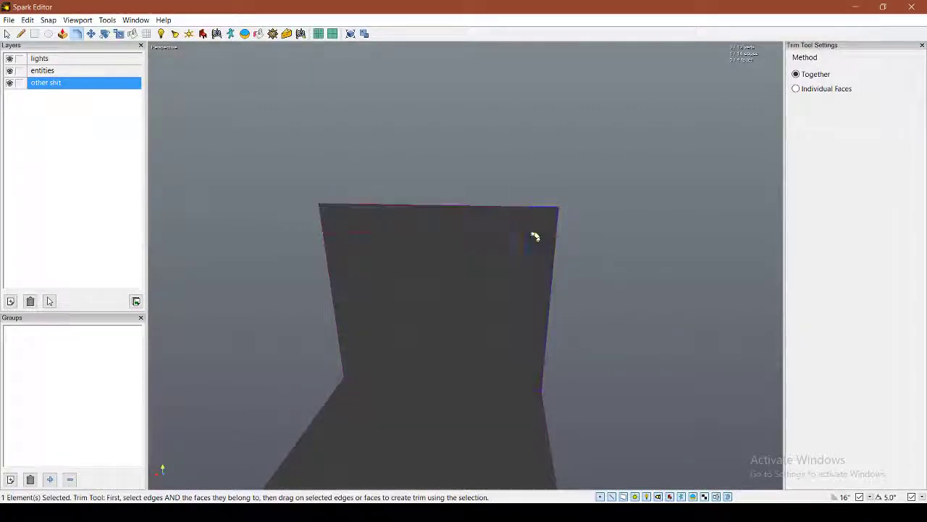
pyautogui.moveTo(561, 255); pyautogui.dragTo(520, 248)
# Step: Draw a line across the wall along the top border and a short diagonal cutting the border's inner corner
pyautogui.click(21, 33)
pyautogui.moveTo(363, 225); pyautogui.dragTo(649, 230)
pyautogui.moveTo(571, 229); pyautogui.dragTo(612, 266)
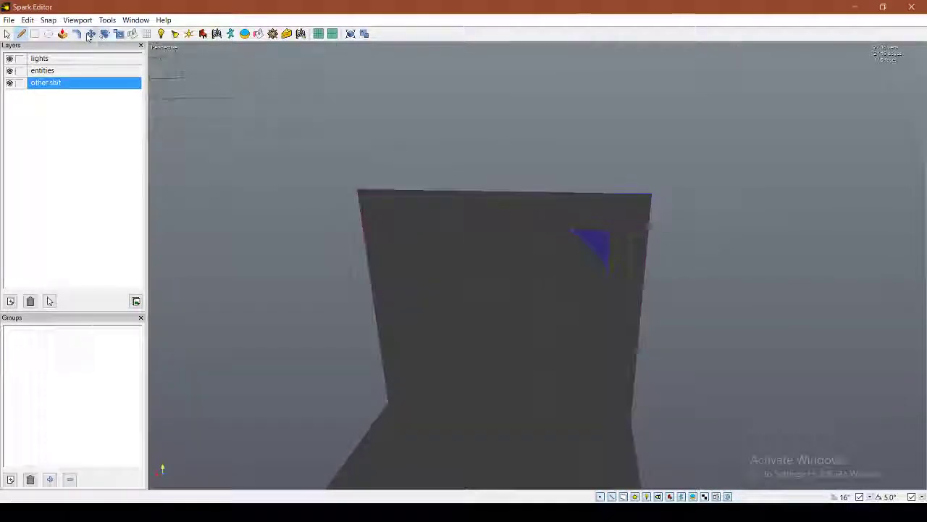
# Step: Move the wall's outer upper corner vertex to X -80 inches, clean up the leftover corner geometry and select the border face
pyautogui.click(91, 34)
pyautogui.click(538, 203)
pyautogui.moveTo(537, 202); pyautogui.dragTo(508, 203)
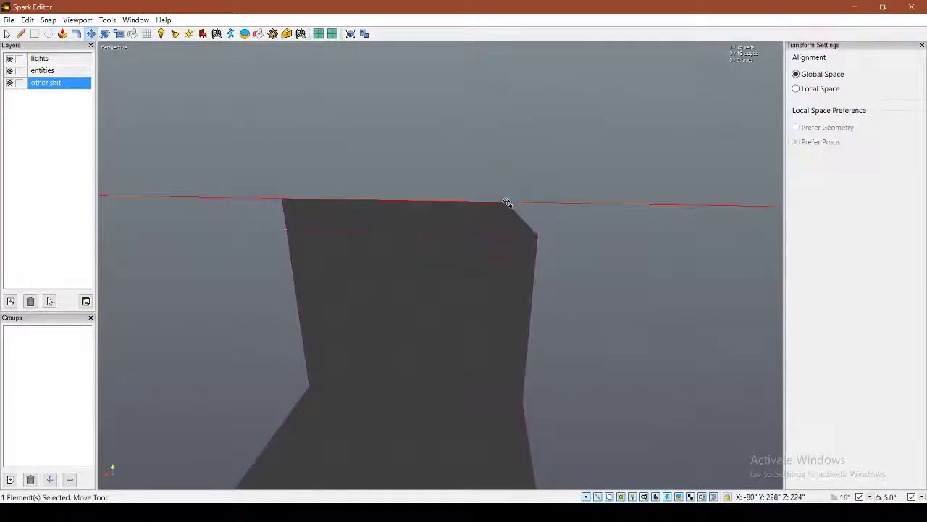
pyautogui.click(546, 236)
pyautogui.click(506, 227)
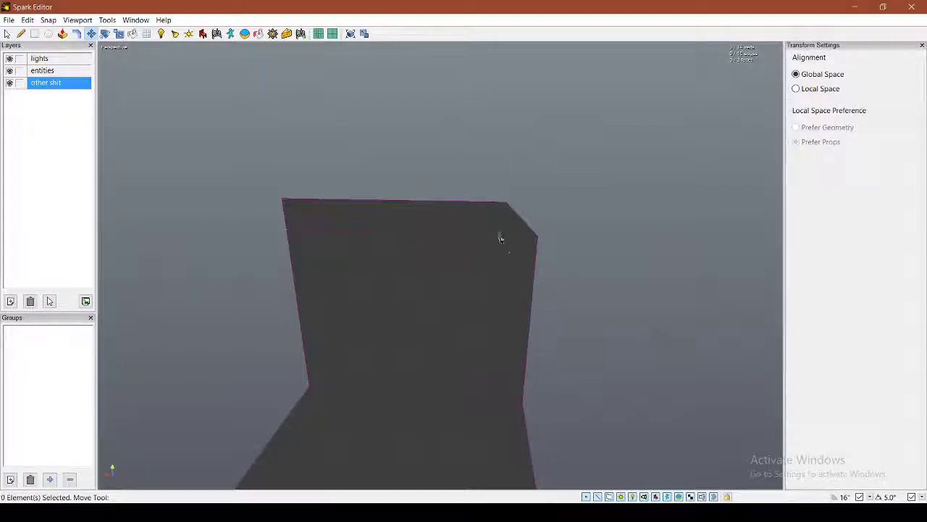
pyautogui.click(512, 252)
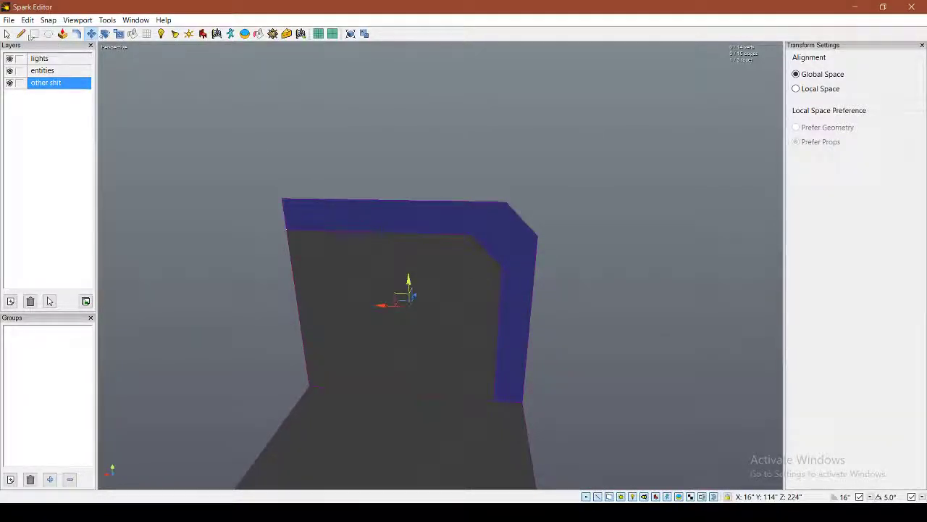
# Step: Draw two seam lines across the bent border, joining each inner corner of the bevel to its outer corner
pyautogui.click(21, 35)
pyautogui.scroll(3, 268, 112)
pyautogui.moveTo(555, 210); pyautogui.dragTo(610, 160)
pyautogui.moveTo(603, 260); pyautogui.dragTo(661, 213)
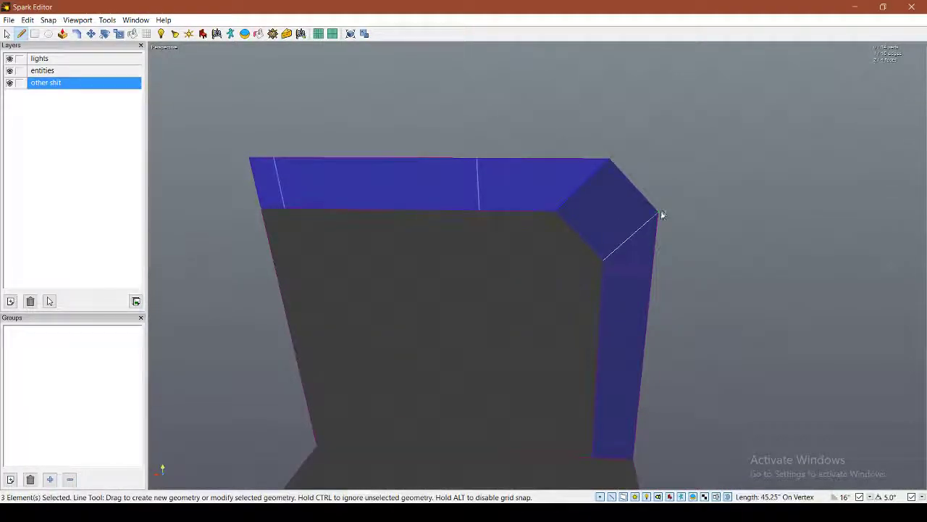
# Step: Delete the border's beveled corner face and the large inner wall face
pyautogui.click(7, 34)
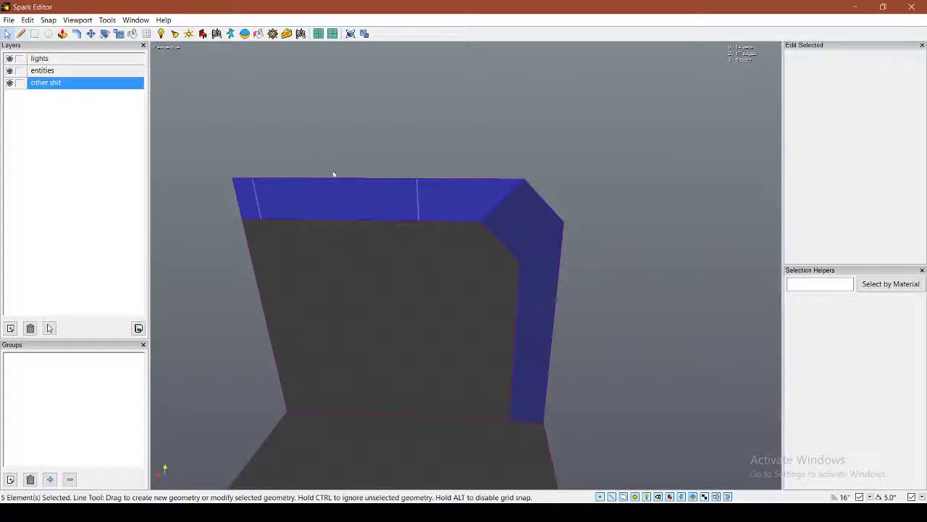
pyautogui.click(408, 204)
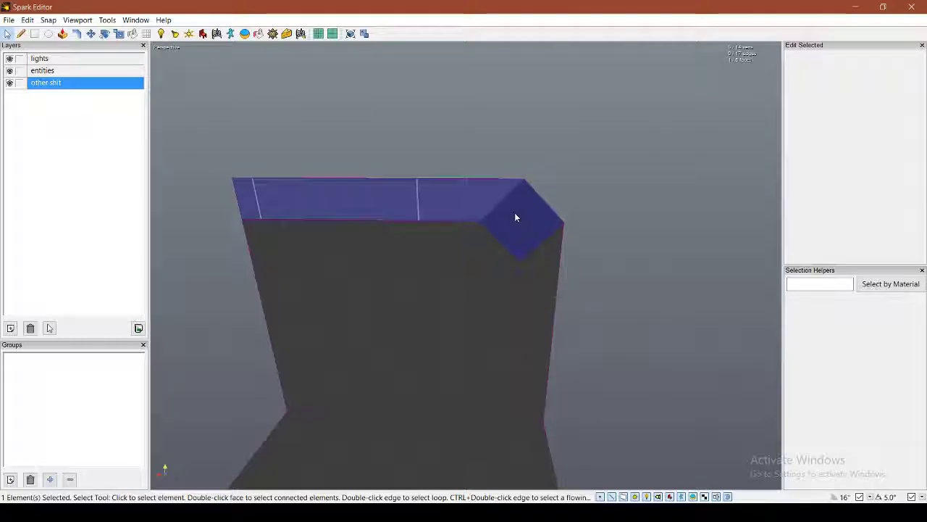
pyautogui.press('Delete')
pyautogui.click(435, 254)
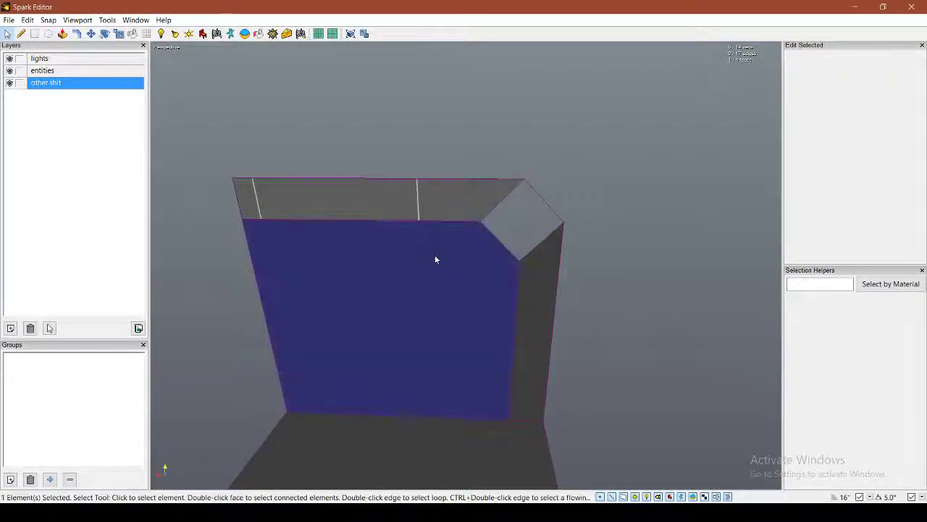
pyautogui.press('Delete')
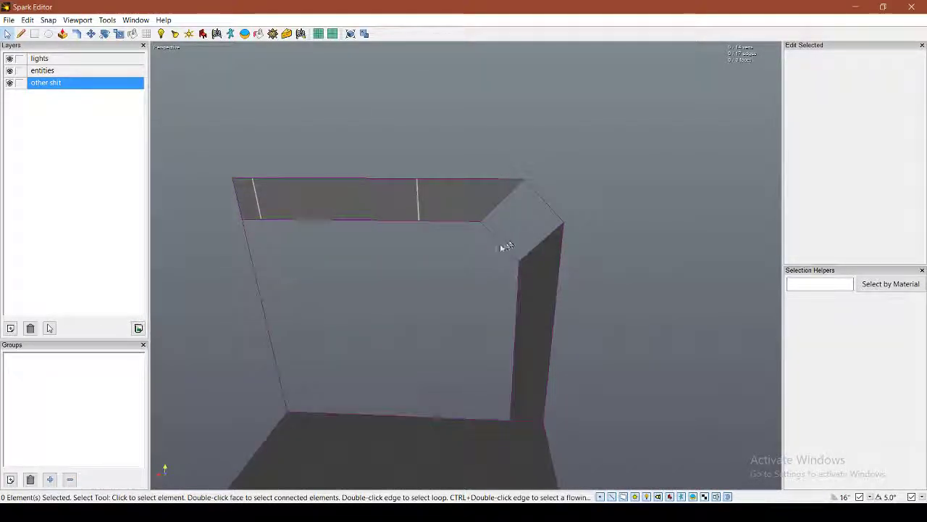
# Step: Select the edges around the missing corner piece, fill the gap with a new face and clear the selection
pyautogui.moveTo(430, 138); pyautogui.dragTo(628, 285)
pyautogui.doubleClick(499, 240)
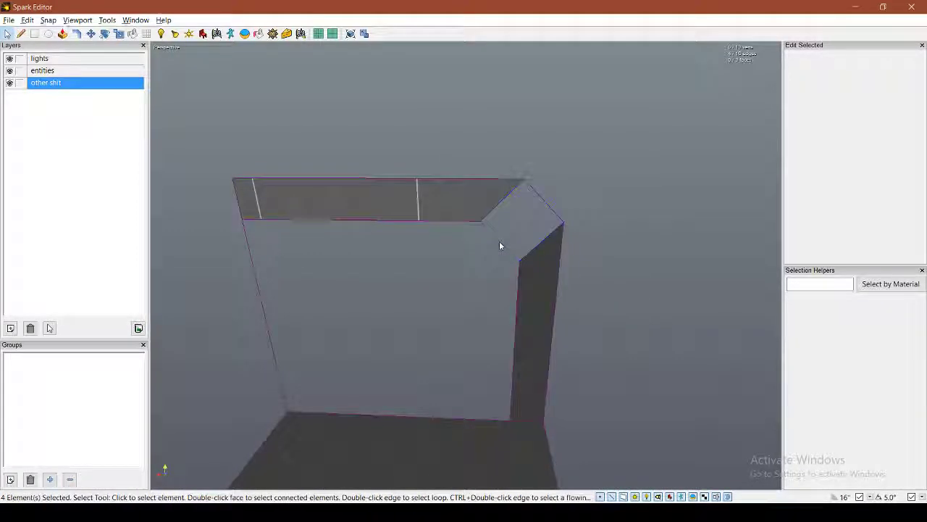
pyautogui.press('f')
pyautogui.press('Escape')
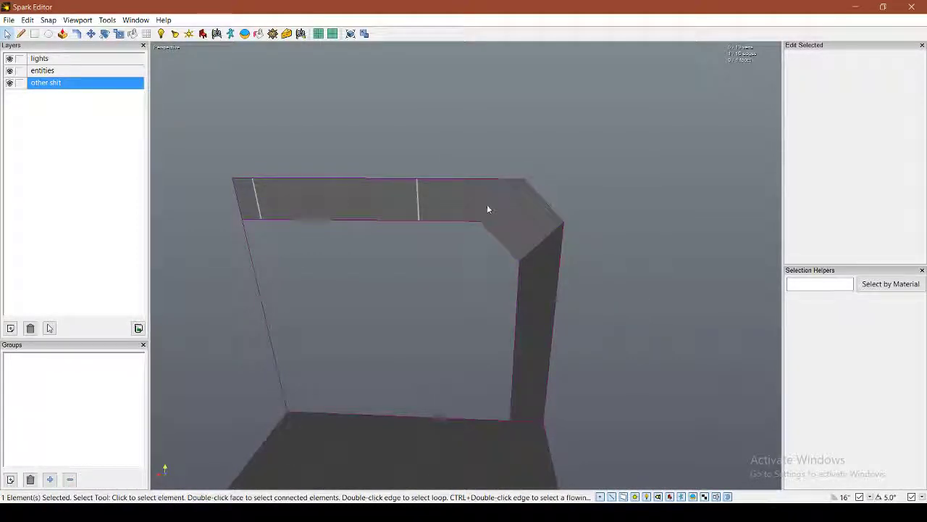
# Step: With a 1-inch snap, scale the corner's upper seam to 16 inches wide and its lower seam to 16 inches high
pyautogui.click(121, 37)
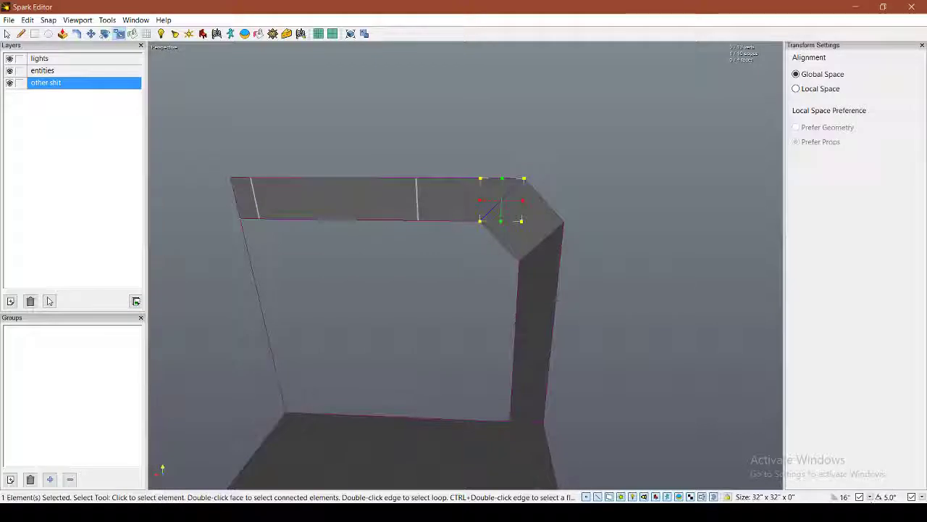
pyautogui.click(842, 497)
pyautogui.click(837, 375)
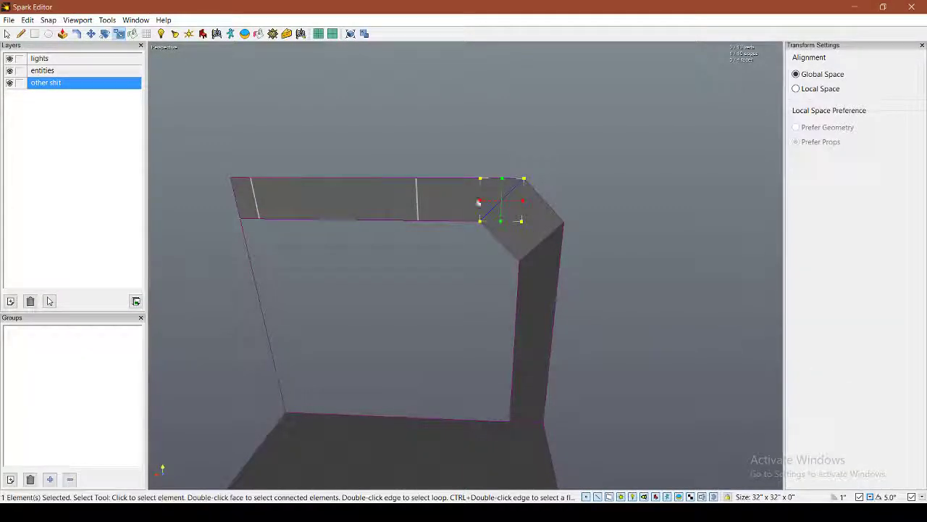
pyautogui.moveTo(480, 199); pyautogui.dragTo(494, 199)
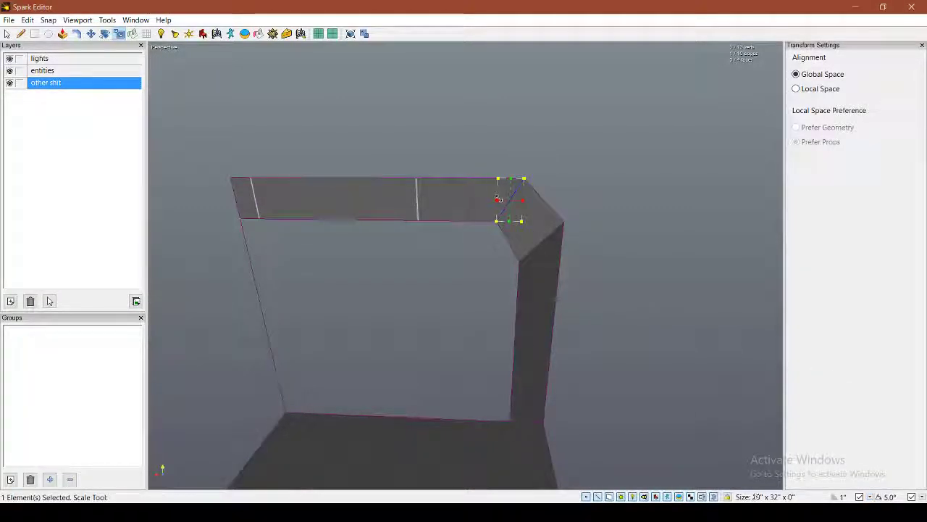
pyautogui.click(546, 257)
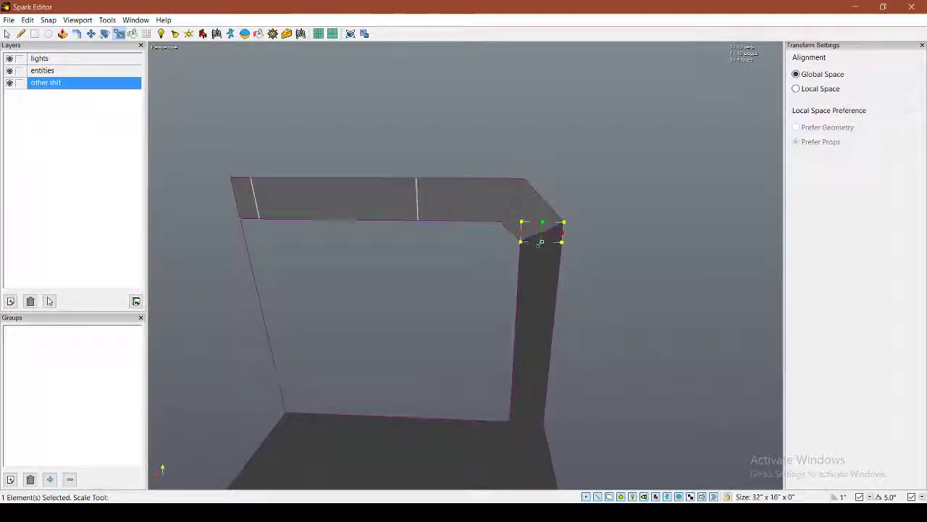
pyautogui.click(627, 245)
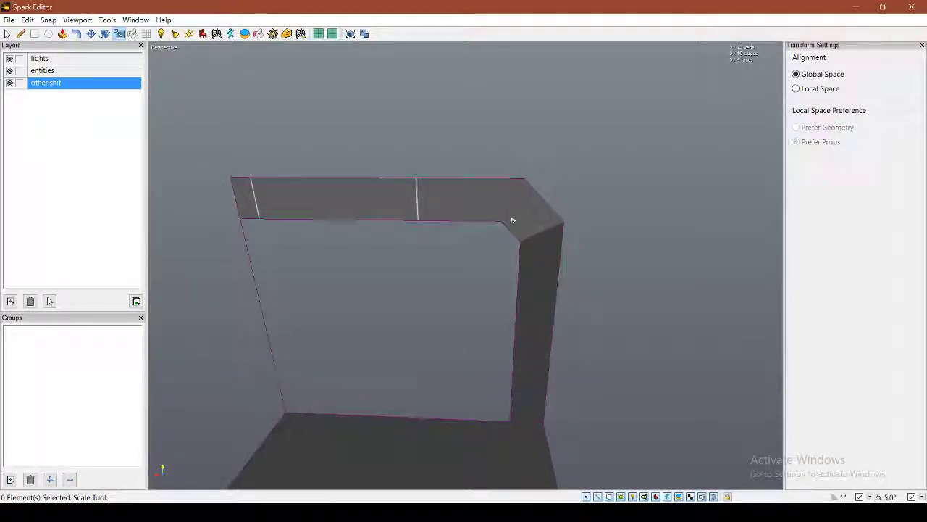
# Step: Slide the upper seam inward along the top beam and lower the pillar seam to Y 149 inches
pyautogui.click(94, 35)
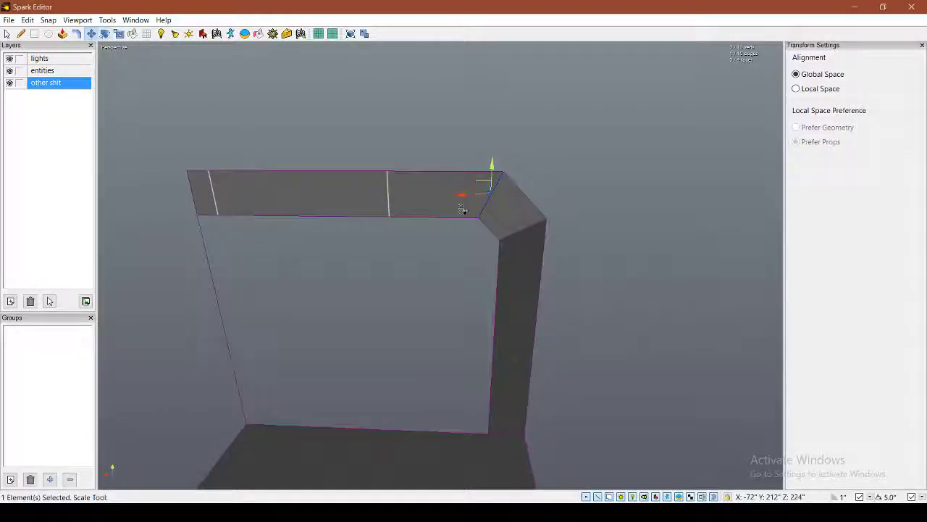
pyautogui.moveTo(470, 194); pyautogui.dragTo(404, 195)
pyautogui.click(523, 228)
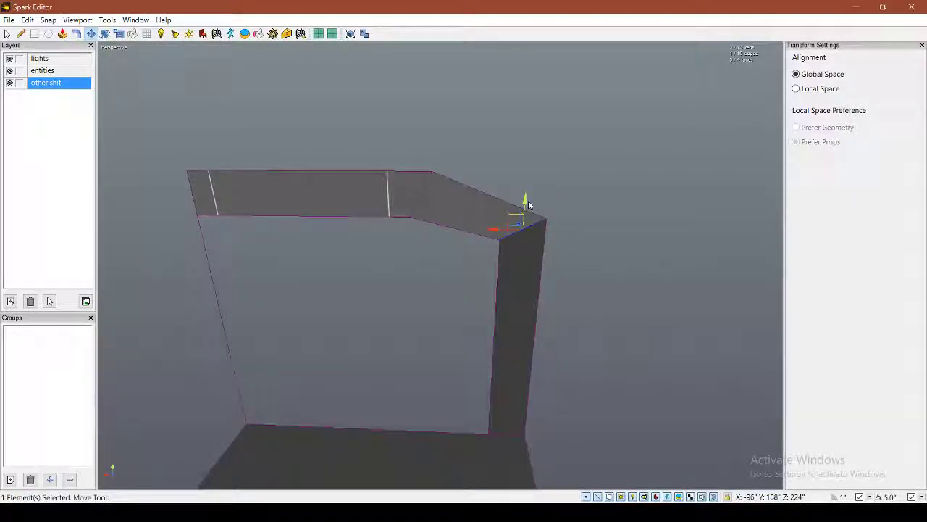
pyautogui.moveTo(527, 234); pyautogui.dragTo(528, 253)
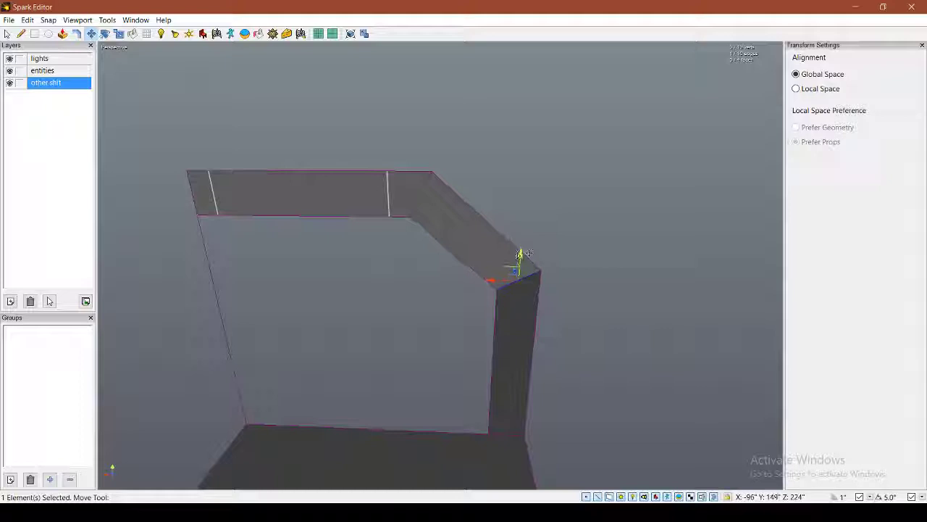
# Step: Scale the outer and inner diagonal edges narrower at the upper end, keeping the upper seam 16 inches wide
pyautogui.click(458, 257)
pyautogui.click(121, 36)
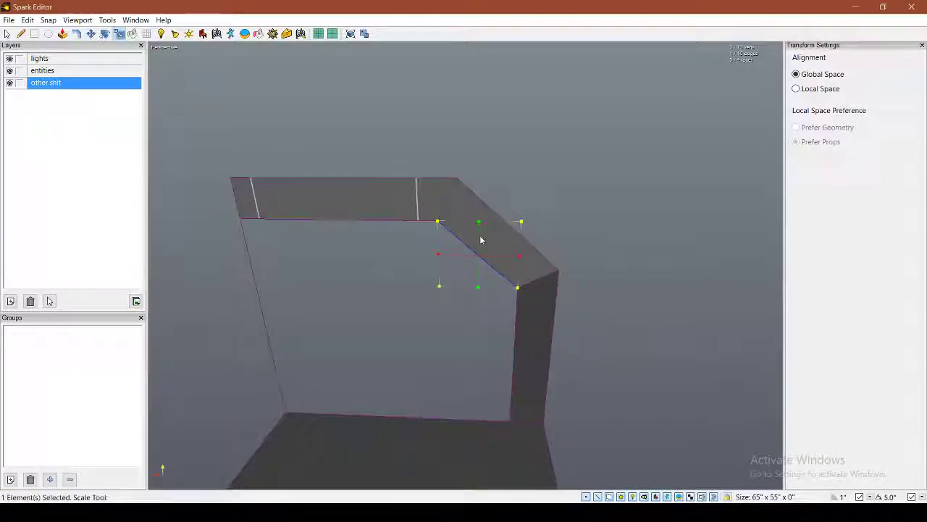
pyautogui.click(510, 227)
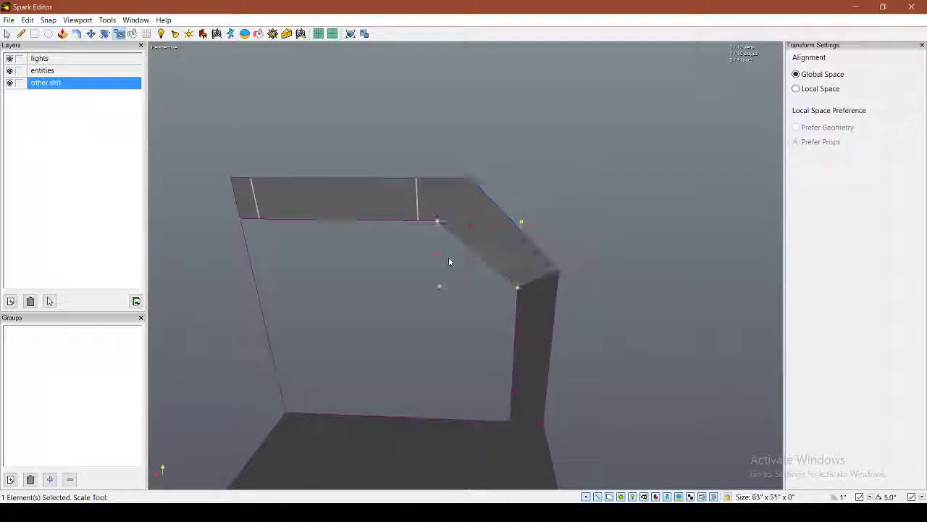
pyautogui.moveTo(437, 254); pyautogui.dragTo(440, 253)
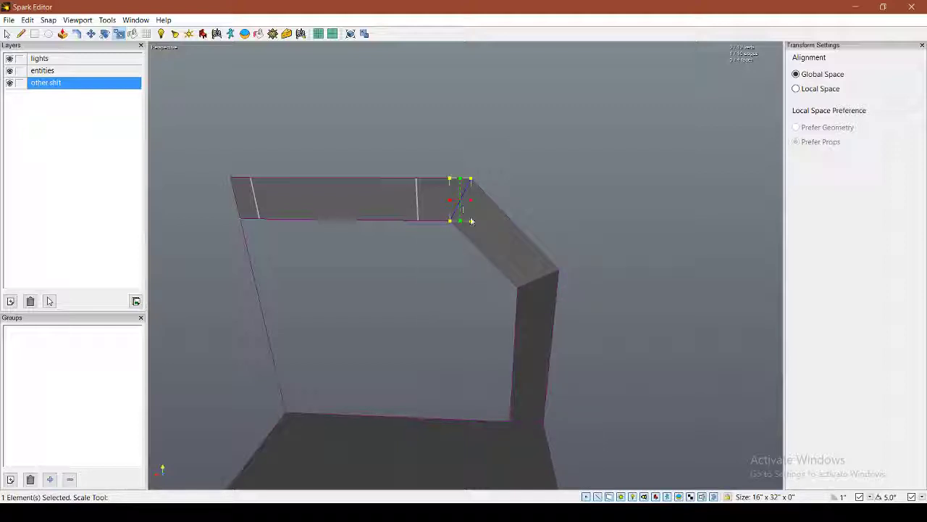
# Step: Delete both seam edges to merge the beam, angled corner and pillar into one face, and select that face
pyautogui.click(520, 297)
pyautogui.click(539, 282)
pyautogui.press('Delete')
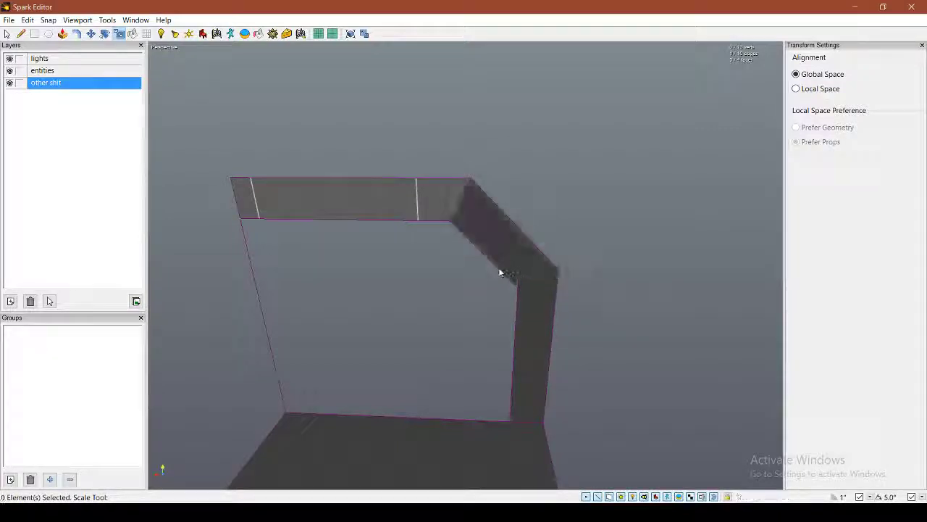
pyautogui.press('Delete')
pyautogui.click(466, 220)
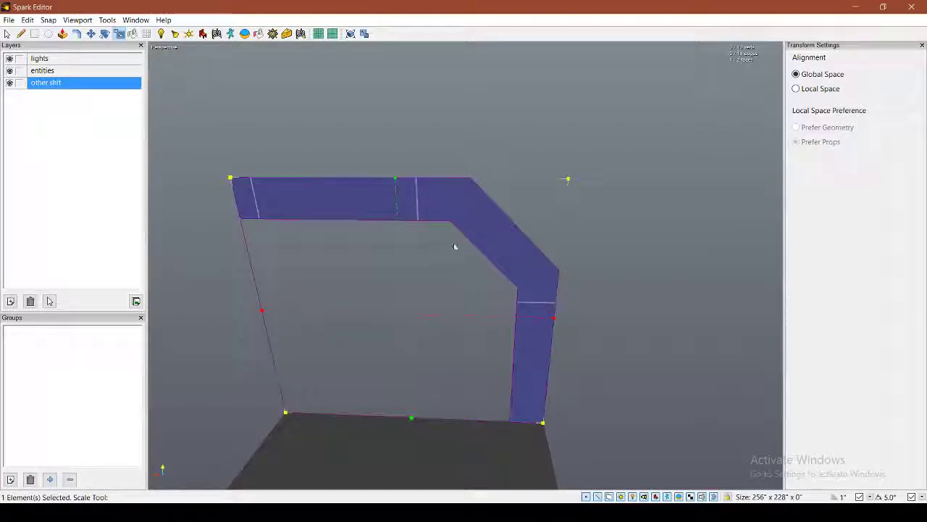
# Step: Set the movement snap to 16 inches and extrude the frame face over the floor towards the onos
pyautogui.moveTo(456, 246); pyautogui.dragTo(465, 268, button='middle')
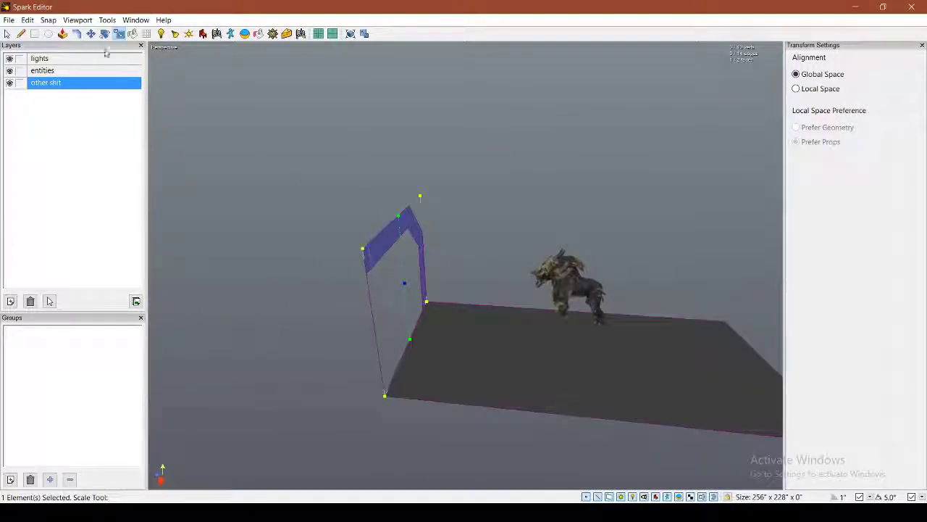
pyautogui.click(65, 36)
pyautogui.click(875, 497)
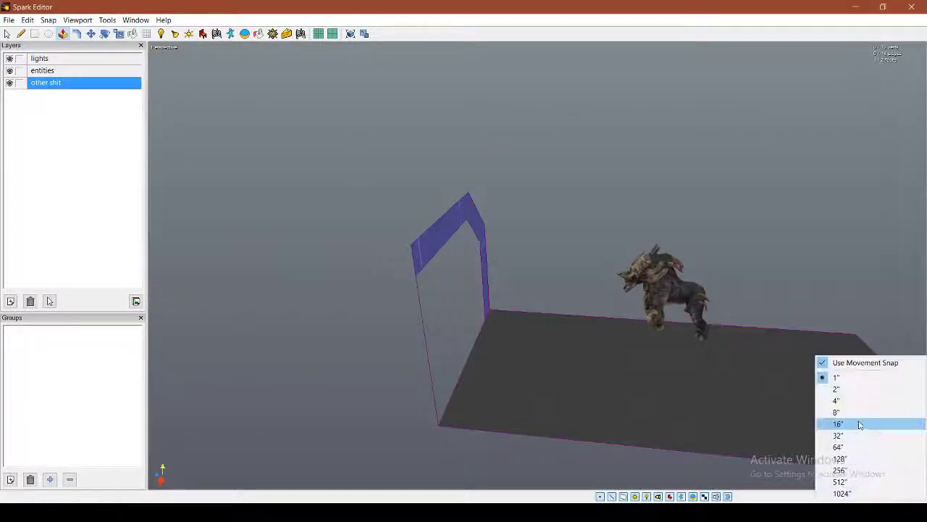
pyautogui.click(864, 424)
pyautogui.moveTo(451, 226); pyautogui.dragTo(500, 254)
# Step: Remove the stray edges left over around the open side of the extruded frame
pyautogui.click(8, 34)
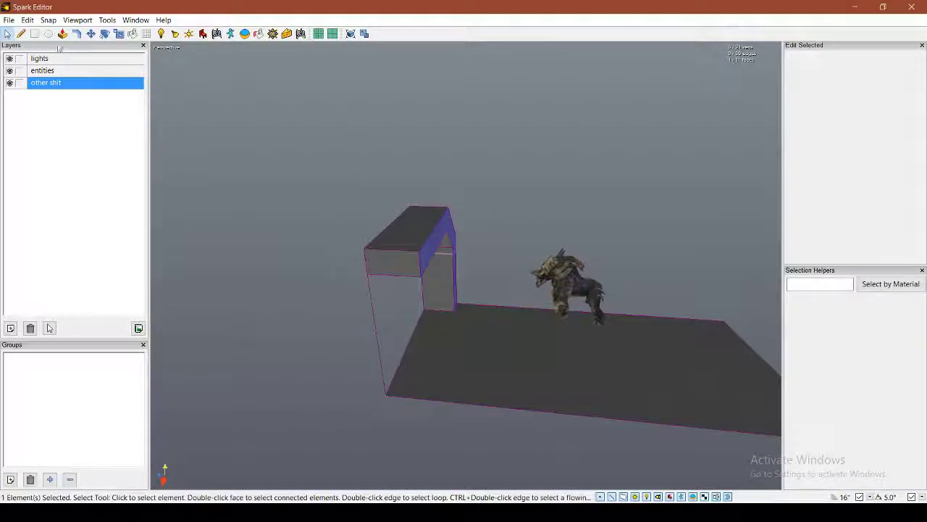
pyautogui.click(27, 19)
pyautogui.click(109, 263)
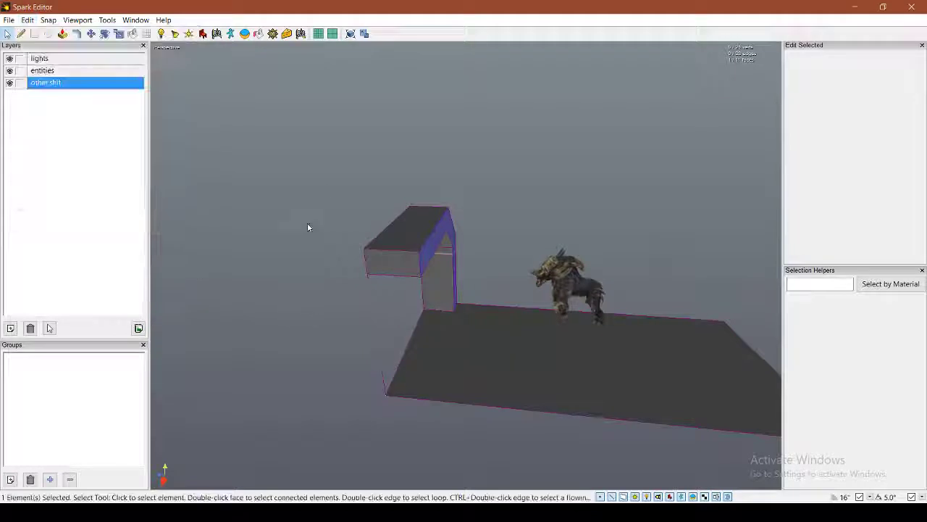
# Step: Select the whole extruded frame without the onos, duplicate it in place and ready the copy for moving
pyautogui.moveTo(341, 171); pyautogui.dragTo(523, 289)
pyautogui.keyDown('shift'); pyautogui.click(568, 300); pyautogui.keyUp('shift')
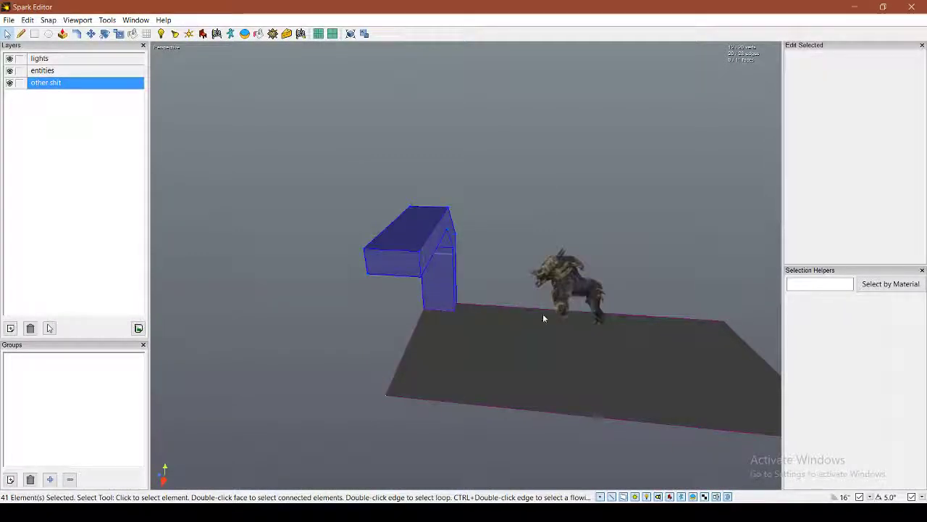
pyautogui.hotkey('ctrl', 'c')
pyautogui.hotkey('ctrl', 'v')
pyautogui.click(92, 35)
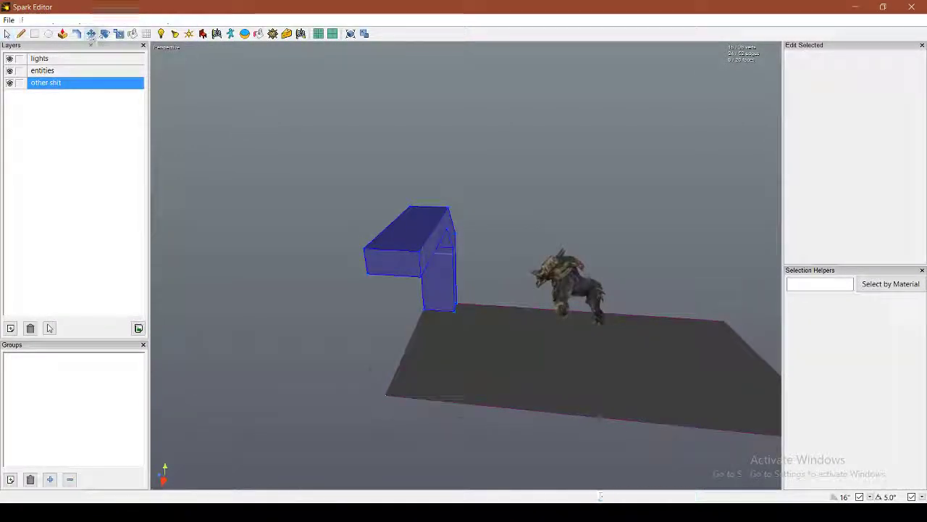
pyautogui.click(378, 287)
pyautogui.hotkey('ctrl', 'z')
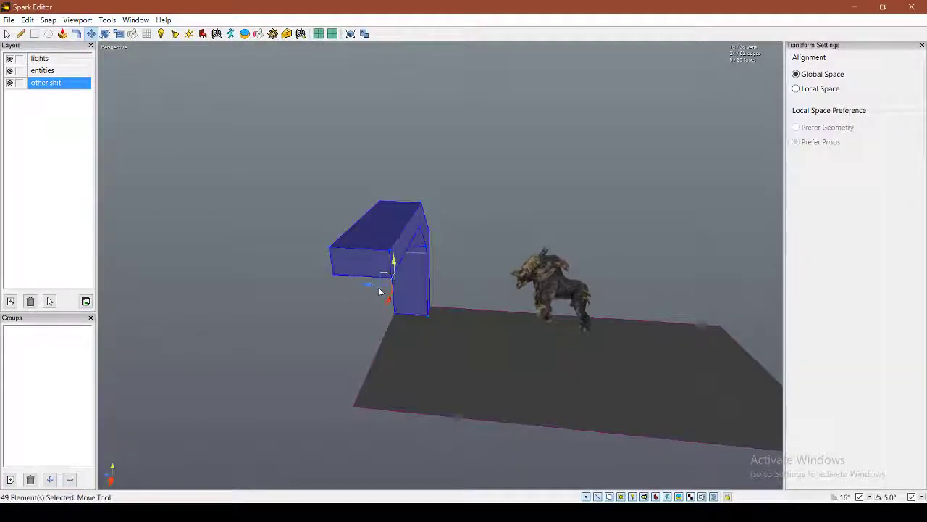
# Step: Move the duplicated frame across the floor to the opposite end, to about Z -336 inches
pyautogui.moveTo(378, 290); pyautogui.dragTo(739, 344)
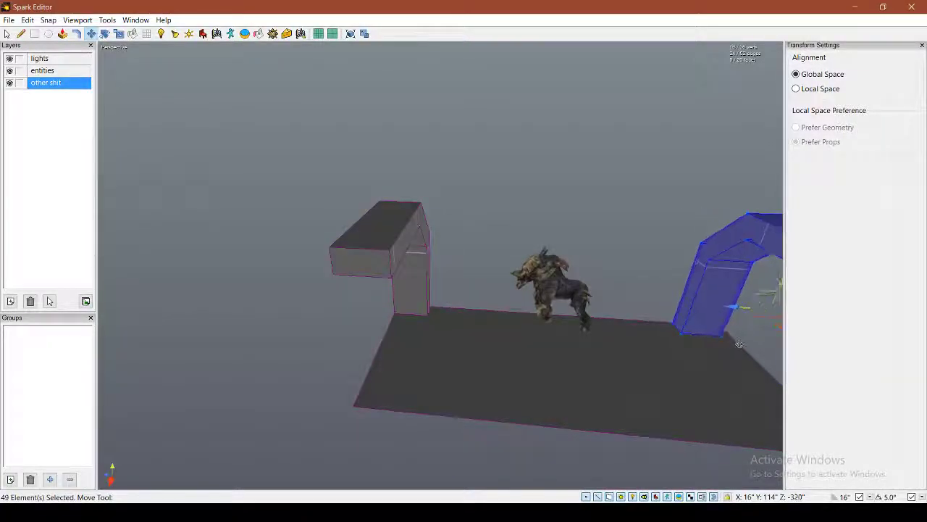
pyautogui.moveTo(738, 344); pyautogui.dragTo(421, 237, button='middle')
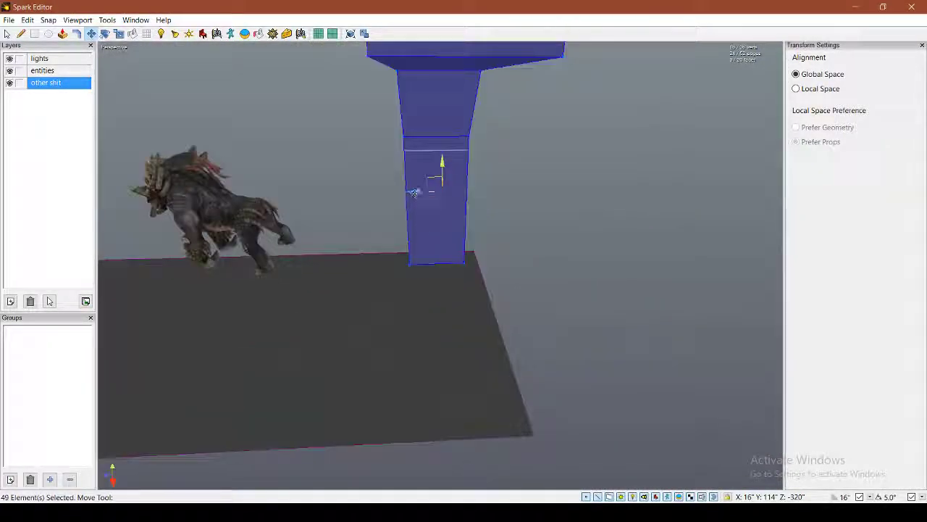
pyautogui.moveTo(414, 193); pyautogui.dragTo(428, 194)
pyautogui.moveTo(427, 194); pyautogui.dragTo(441, 269, button='middle')
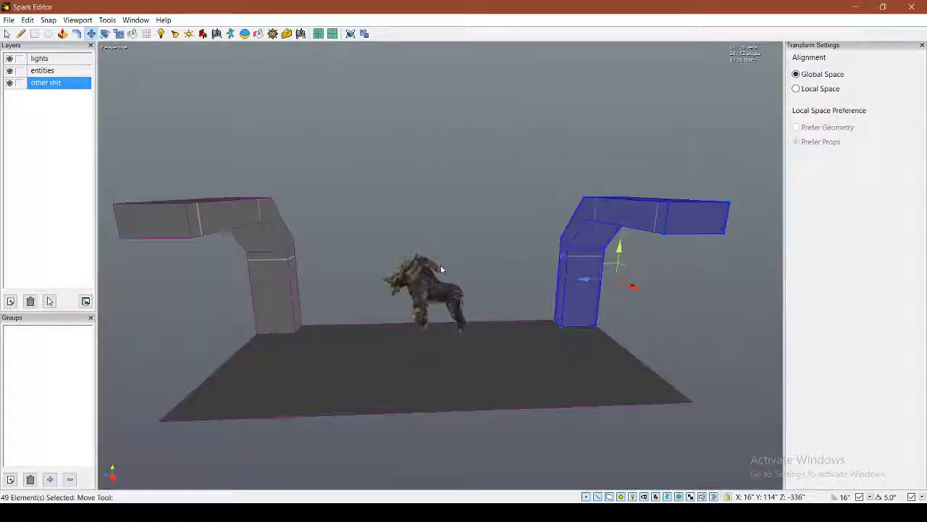
# Step: Paste another copy of the frame and move it between the two end frames to Z -64 inches
pyautogui.hotkey('ctrl', 'v')
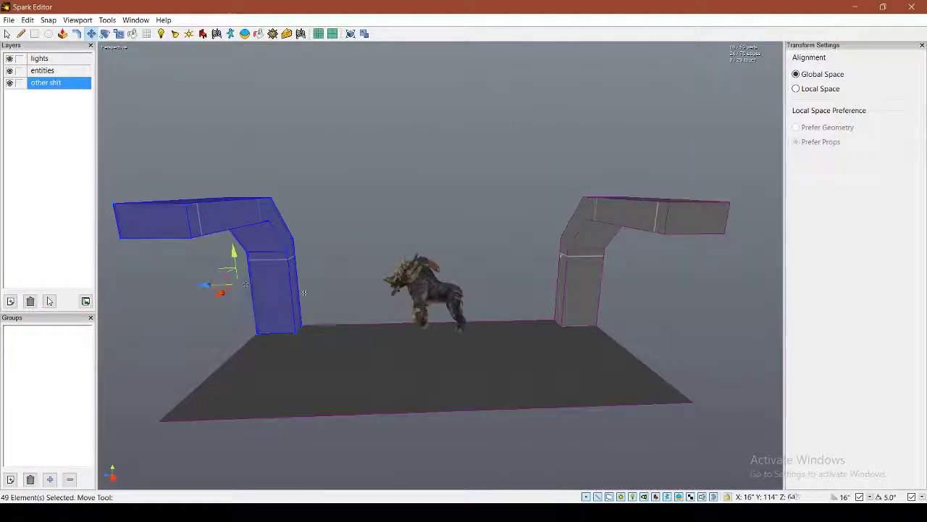
pyautogui.moveTo(246, 285); pyautogui.dragTo(420, 291)
pyautogui.moveTo(420, 292)
pyautogui.mouseDown(button='middle')
pyautogui.moveTo(369, 282)
pyautogui.moveTo(406, 295)
pyautogui.mouseUp(button='middle')
pyautogui.moveTo(406, 295); pyautogui.dragTo(407, 297)
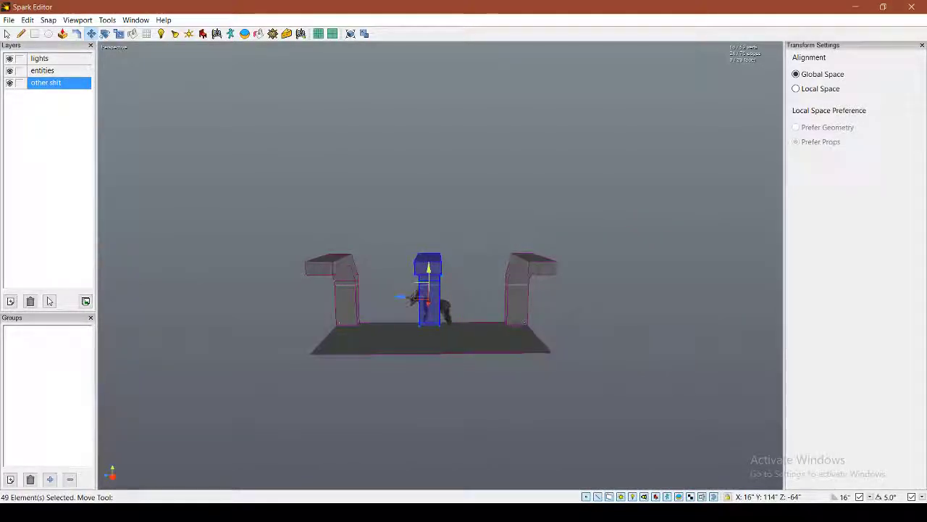
# Step: Set the movement snap to 8 inches and center the middle frame between the end frames at Z -72 inches
pyautogui.click(870, 497)
pyautogui.click(837, 413)
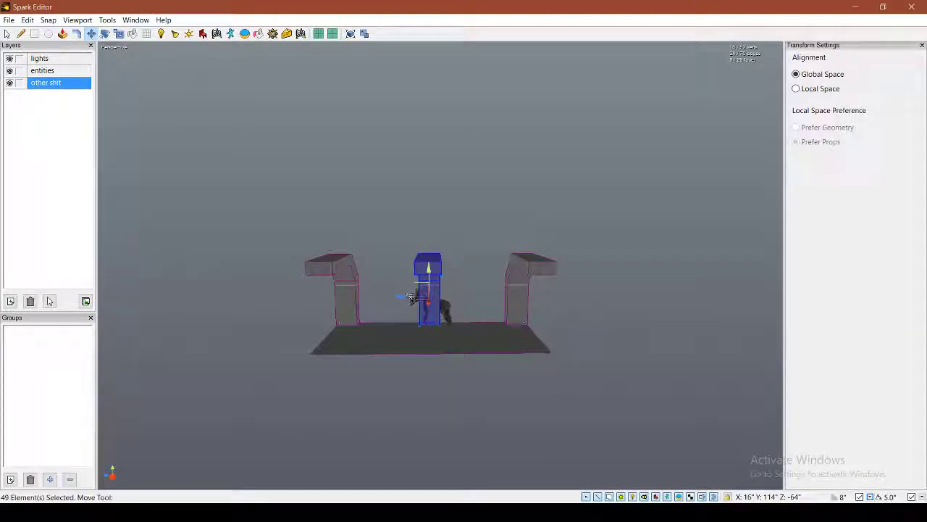
pyautogui.moveTo(411, 297); pyautogui.dragTo(414, 298)
# Step: Deselect the middle frame and delete the onos standing beside it
pyautogui.click(447, 267)
pyautogui.moveTo(446, 268)
pyautogui.mouseDown(button='middle')
pyautogui.moveTo(482, 250)
pyautogui.moveTo(446, 268)
pyautogui.mouseUp(button='middle')
pyautogui.click(426, 284)
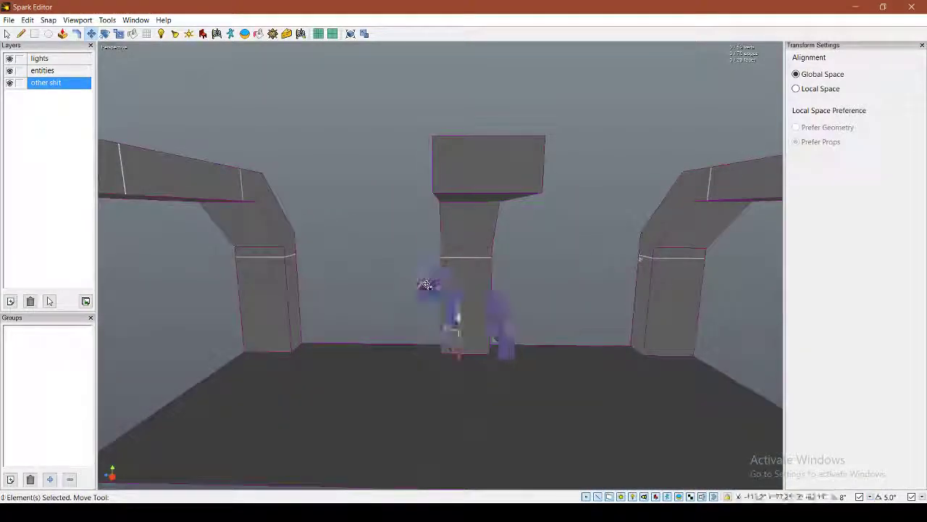
pyautogui.press('Delete')
# Step: Select the top face of the original frame's beam and raise it about 8 inches to thicken the beam
pyautogui.moveTo(440, 266); pyautogui.dragTo(297, 265, button='right')
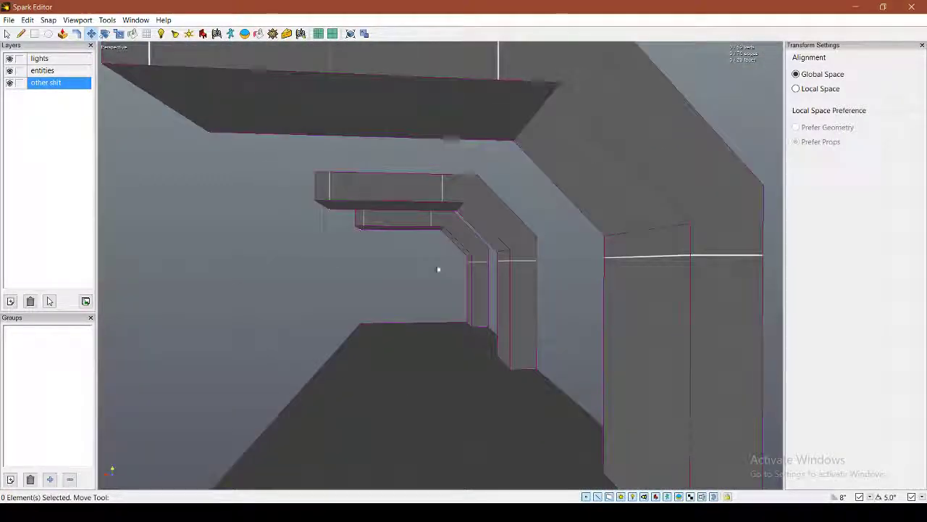
pyautogui.moveTo(246, 149); pyautogui.dragTo(355, 151, button='right')
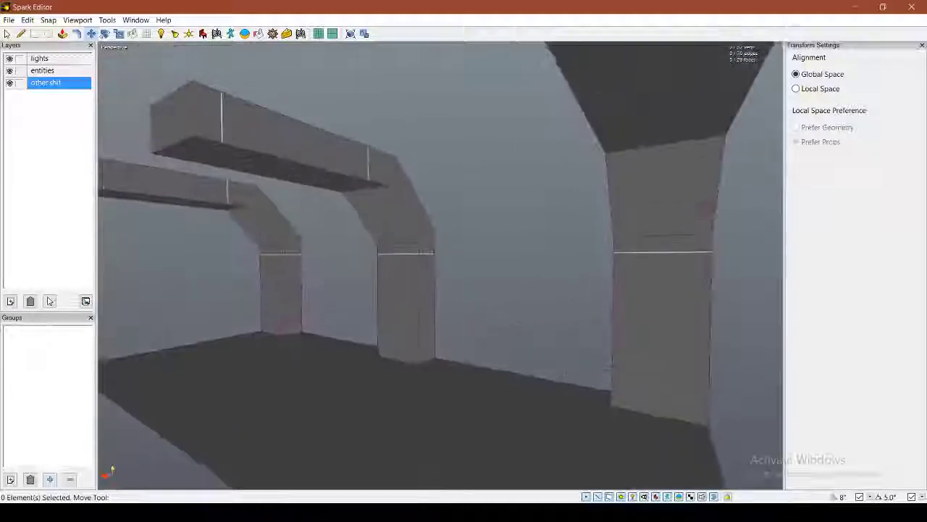
pyautogui.moveTo(450, 254); pyautogui.dragTo(439, 265, button='right')
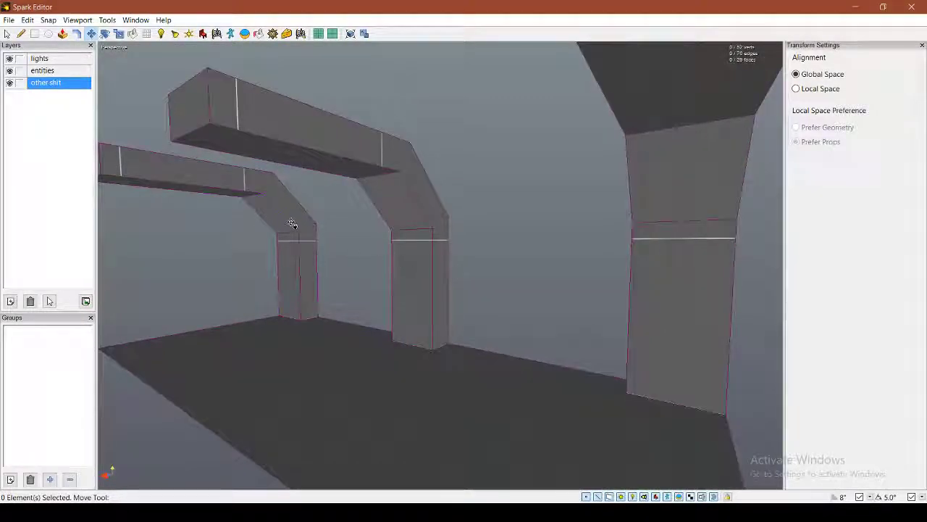
pyautogui.moveTo(274, 213); pyautogui.dragTo(344, 218, button='right')
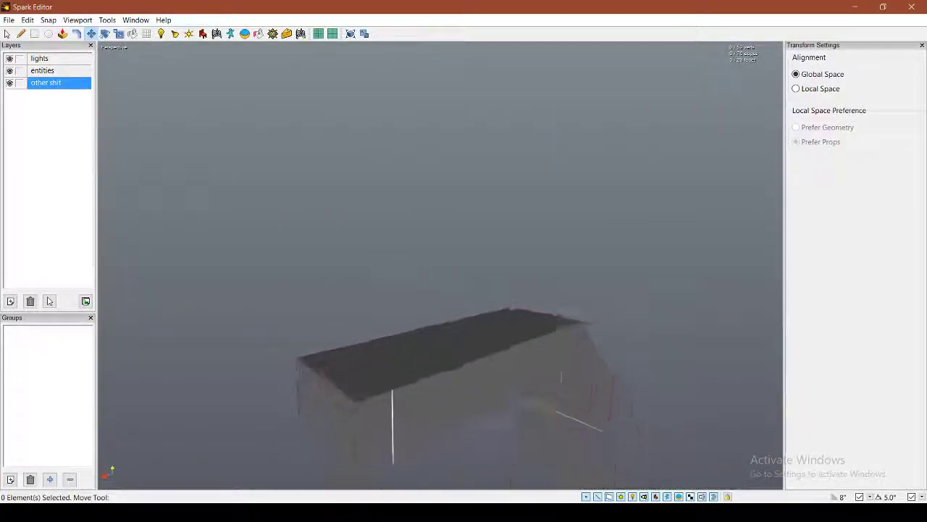
pyautogui.moveTo(406, 283); pyautogui.dragTo(425, 285, button='right')
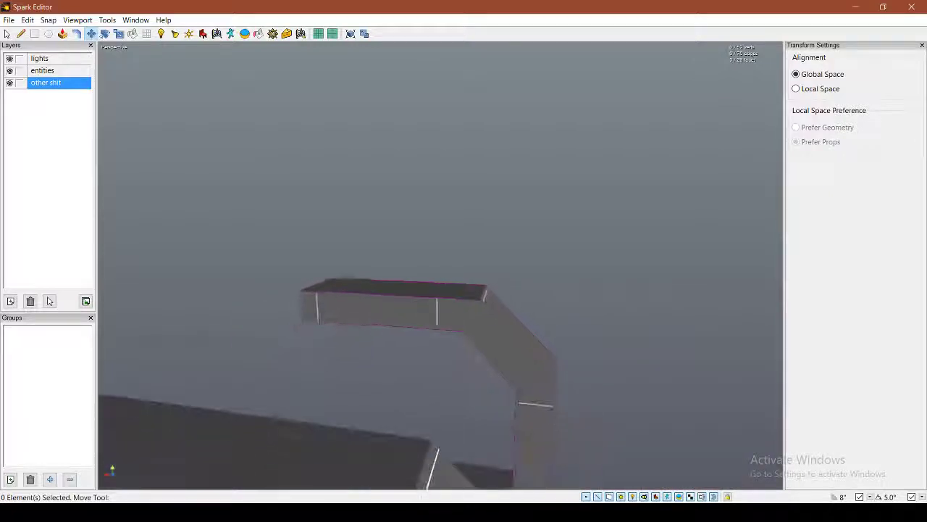
pyautogui.click(428, 290)
pyautogui.moveTo(396, 261); pyautogui.dragTo(396, 247)
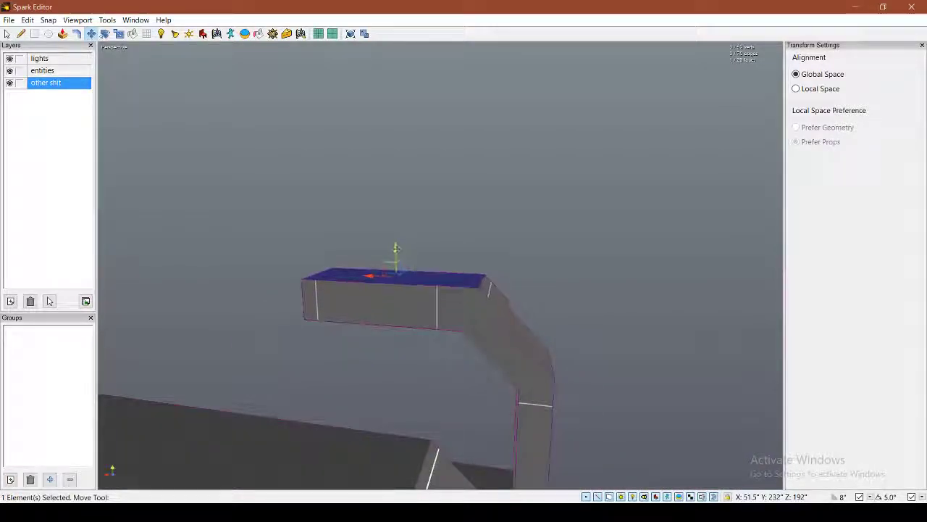
# Step: Select the outer face of the original frame's pillar and move it outward using the 8-inch snap
pyautogui.moveTo(397, 250); pyautogui.dragTo(440, 269, button='right')
pyautogui.click(400, 287)
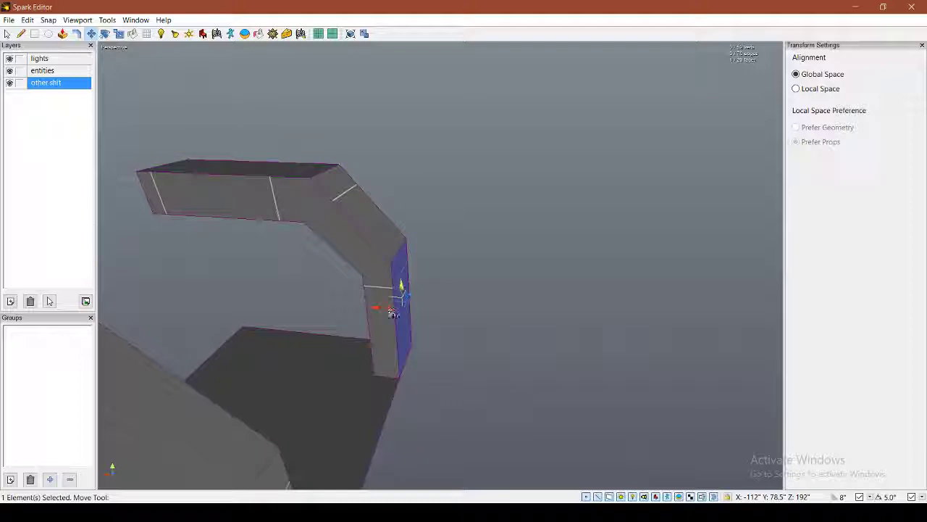
pyautogui.moveTo(391, 310); pyautogui.dragTo(402, 311)
# Step: Select the top faces of the other two frames' beams and raise them together to match the original
pyautogui.moveTo(402, 311); pyautogui.dragTo(448, 271, button='right')
pyautogui.keyDown('shift'); pyautogui.click(404, 342); pyautogui.keyUp('shift')
pyautogui.moveTo(403, 342)
pyautogui.mouseDown(button='right')
pyautogui.moveTo(381, 403)
pyautogui.moveTo(416, 353)
pyautogui.mouseUp(button='right')
pyautogui.moveTo(378, 255); pyautogui.dragTo(378, 241)
# Step: Select the outer pillar faces of the other two frames, move them outward together, and clear the selection
pyautogui.moveTo(378, 241); pyautogui.dragTo(432, 236, button='right')
pyautogui.click(414, 231)
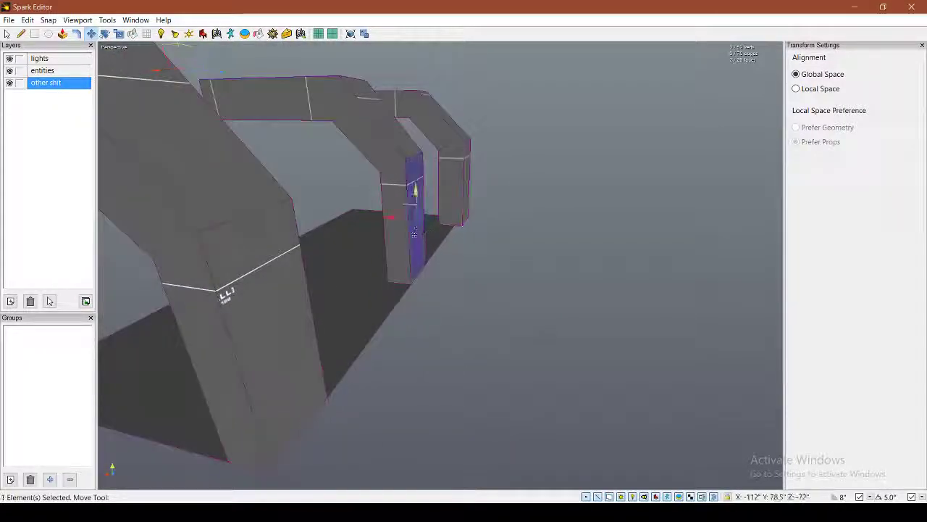
pyautogui.keyDown('shift'); pyautogui.click(263, 312); pyautogui.keyUp('shift')
pyautogui.moveTo(354, 256); pyautogui.dragTo(369, 260)
pyautogui.press('Escape')
# Step: Select the two upper bend corner points on the end frame for the Scale tool and set the movement snap to 1 inch
pyautogui.moveTo(369, 260); pyautogui.dragTo(304, 232, button='right')
pyautogui.moveTo(440, 265)
pyautogui.mouseDown(button='right')
pyautogui.moveTo(428, 283)
pyautogui.moveTo(377, 271)
pyautogui.moveTo(443, 265)
pyautogui.mouseUp(button='right')
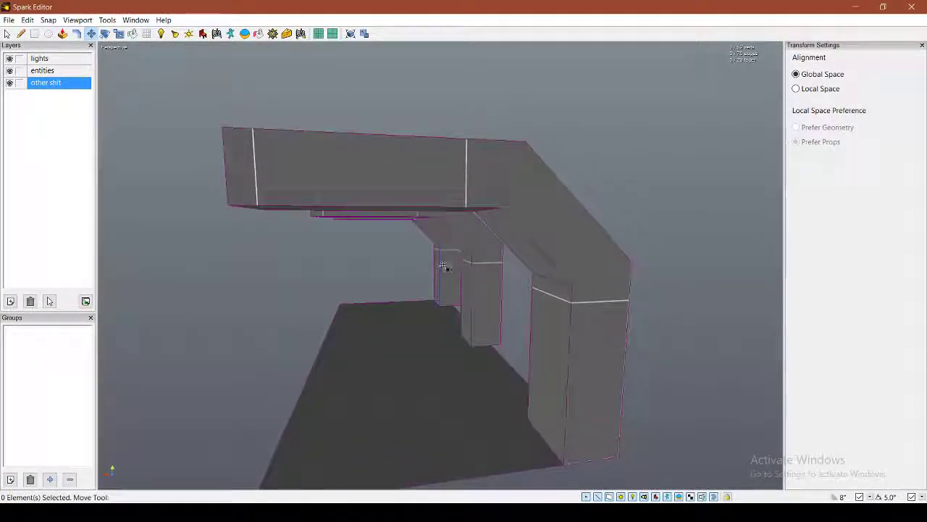
pyautogui.click(500, 209)
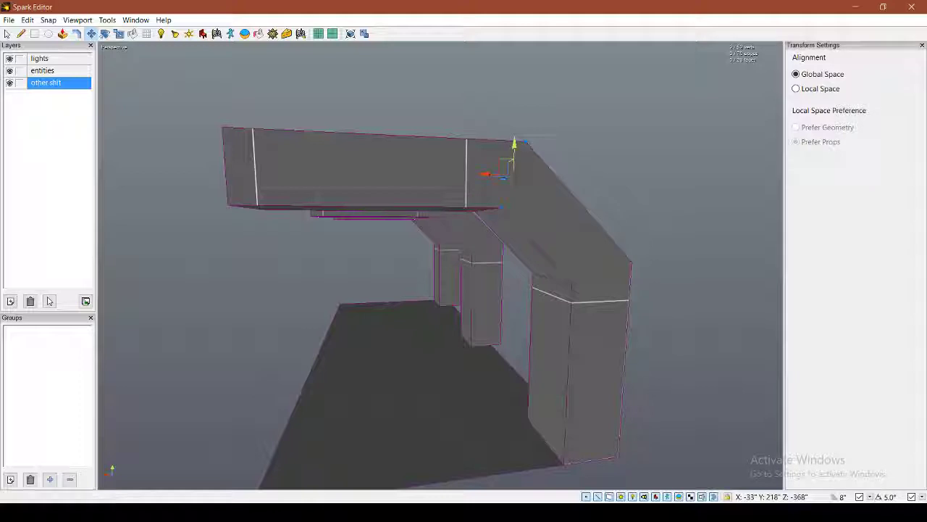
pyautogui.click(119, 34)
pyautogui.moveTo(310, 203); pyautogui.dragTo(348, 203, button='right')
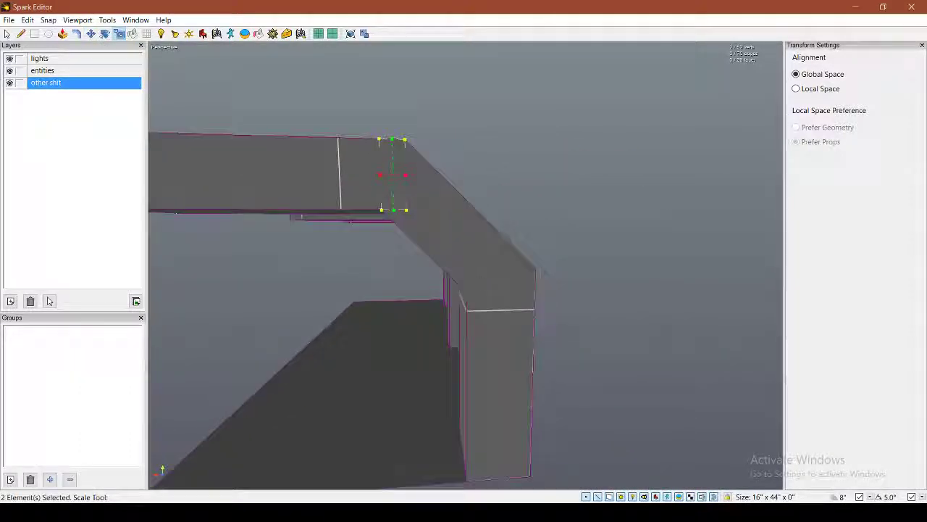
pyautogui.click(869, 497)
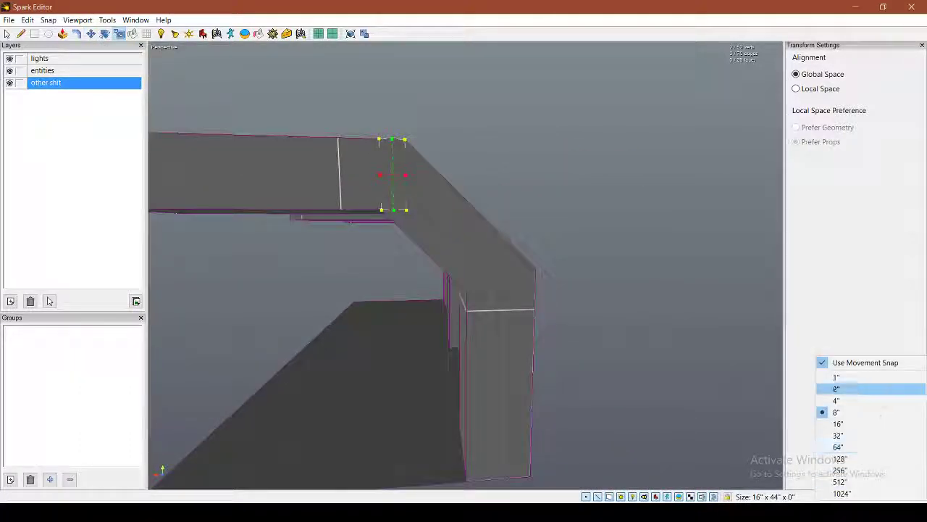
pyautogui.click(826, 373)
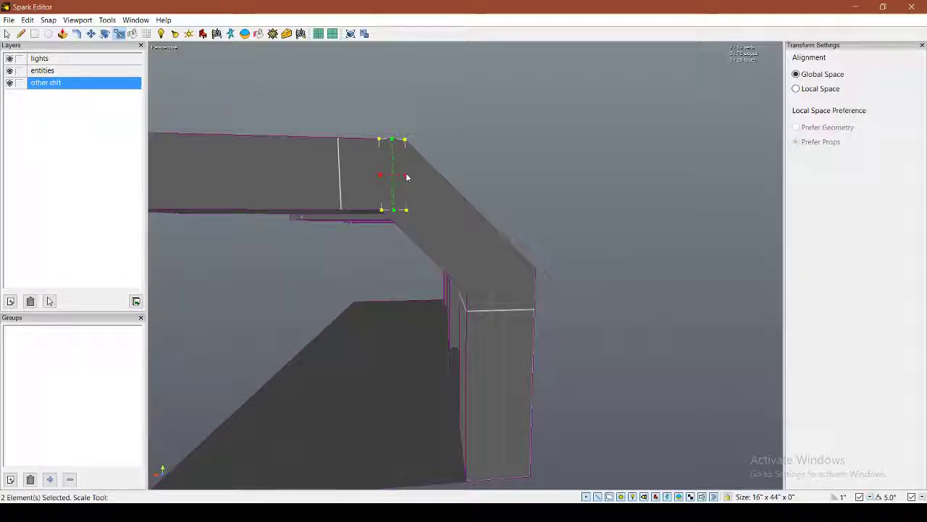
# Step: Try stretching the two selected corner points to a 22-inch width, and undo the scaling
pyautogui.moveTo(406, 177); pyautogui.dragTo(415, 174)
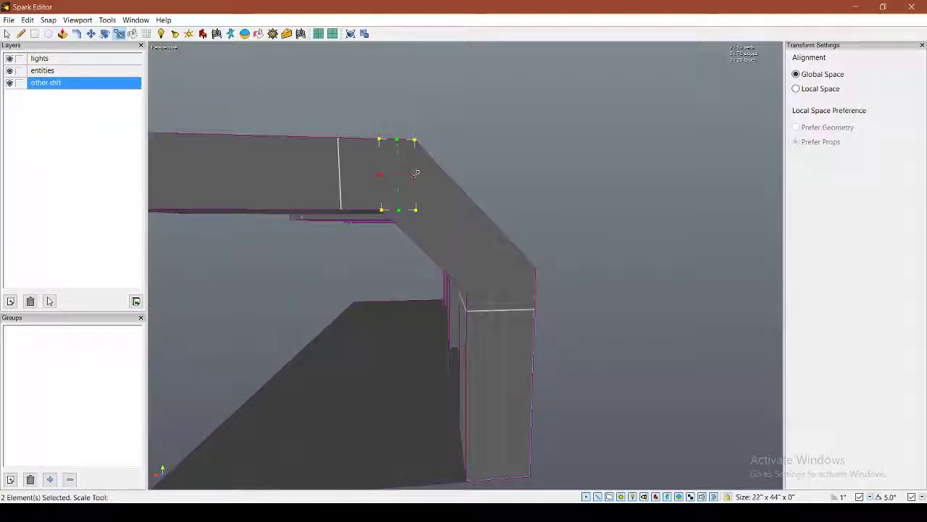
pyautogui.moveTo(435, 188); pyautogui.dragTo(579, 288, button='right')
pyautogui.hotkey('ctrl', 'z')
# Step: Replace the corner point selection with the upper bend's top and bottom edges across the end frame's depth
pyautogui.keyDown('shift'); pyautogui.click(481, 249); pyautogui.keyUp('shift')
pyautogui.moveTo(471, 272); pyautogui.dragTo(466, 268, button='right')
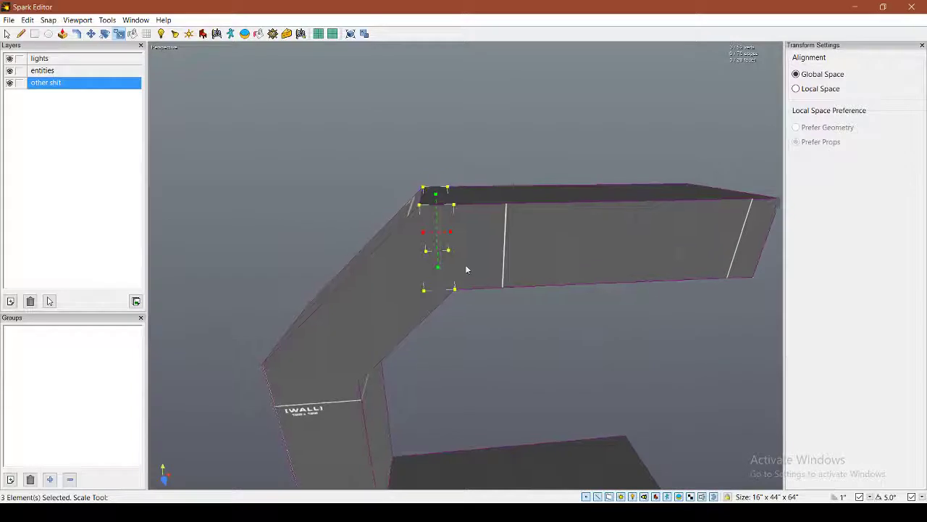
pyautogui.click(423, 197)
pyautogui.moveTo(423, 197); pyautogui.dragTo(451, 251, button='right')
pyautogui.keyDown('shift'); pyautogui.click(460, 257); pyautogui.keyUp('shift')
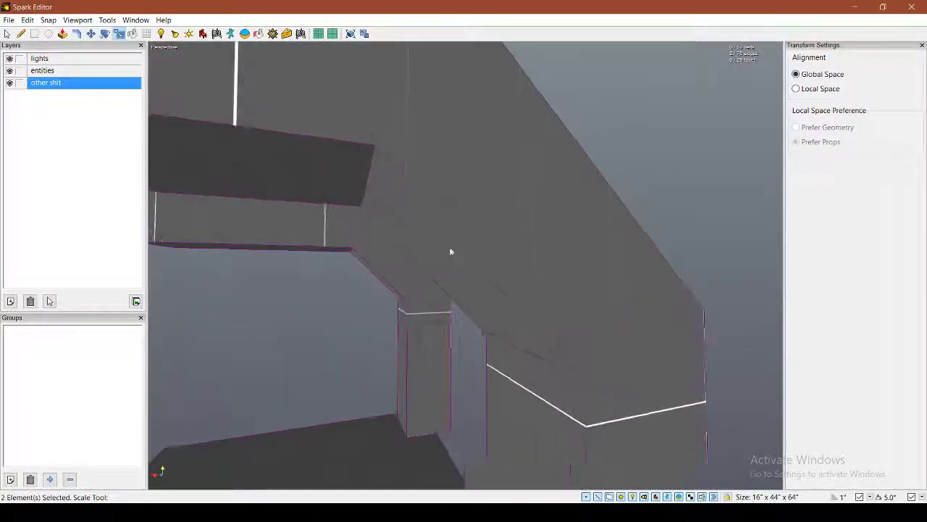
# Step: Add the matching upper bend edges of the other two frames to the scaling selection
pyautogui.keyDown('shift'); pyautogui.click(367, 189); pyautogui.keyUp('shift')
pyautogui.moveTo(376, 229); pyautogui.dragTo(471, 234, button='right')
pyautogui.keyDown('shift'); pyautogui.click(474, 196); pyautogui.keyUp('shift')
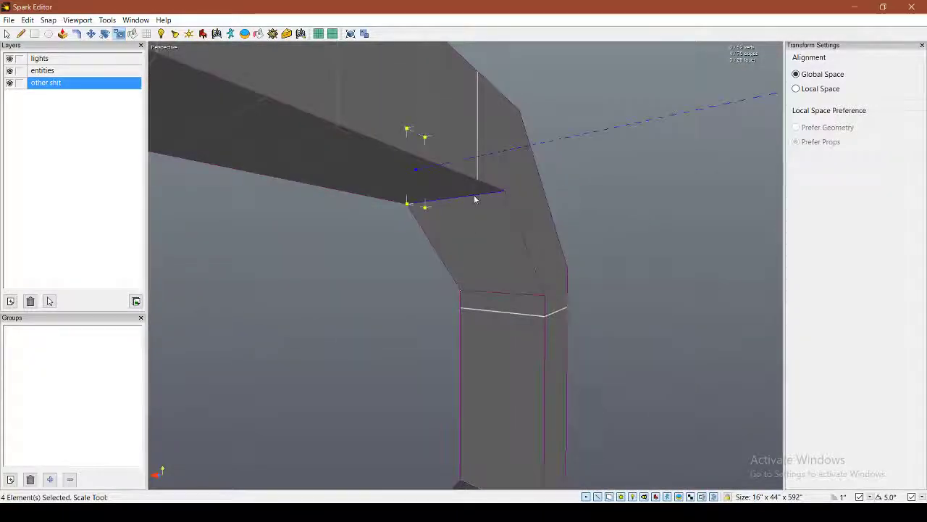
pyautogui.moveTo(475, 199); pyautogui.dragTo(457, 276, button='right')
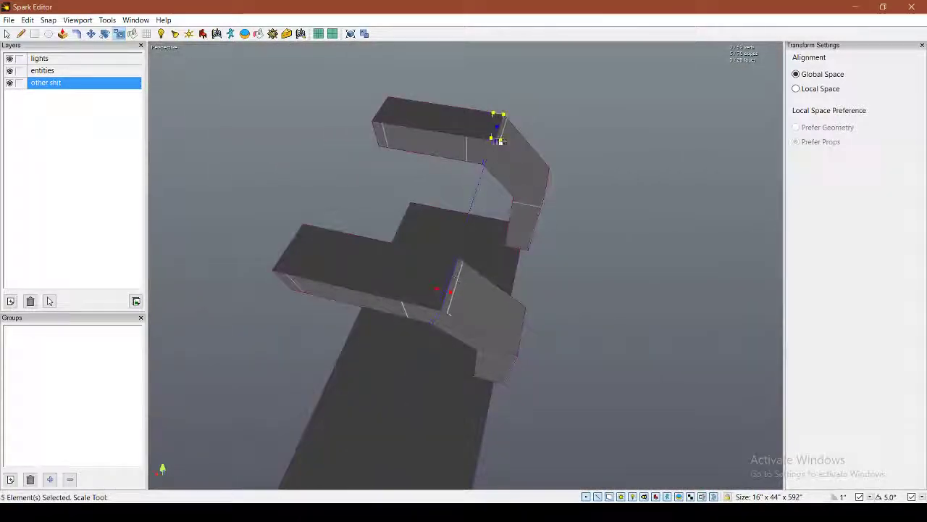
pyautogui.keyDown('shift'); pyautogui.click(504, 130); pyautogui.keyUp('shift')
pyautogui.moveTo(635, 225); pyautogui.dragTo(568, 260, button='right')
pyautogui.moveTo(568, 358); pyautogui.dragTo(475, 281, button='right')
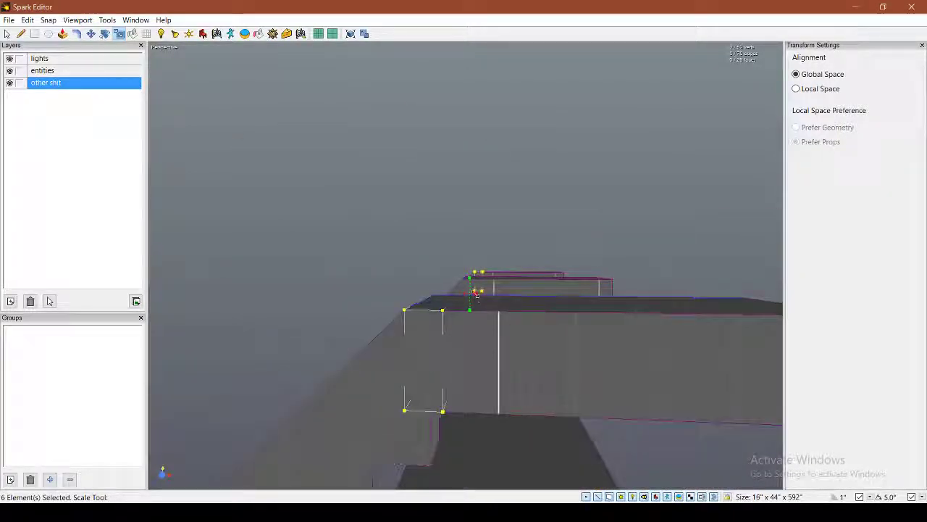
pyautogui.moveTo(479, 294)
pyautogui.mouseDown(button='right')
pyautogui.moveTo(727, 222)
pyautogui.moveTo(455, 256)
pyautogui.moveTo(596, 215)
pyautogui.moveTo(470, 305)
pyautogui.mouseUp(button='right')
# Step: Start a new selection with the inner and outer lower bend edges of all three frames
pyautogui.click(469, 256)
pyautogui.keyDown('shift'); pyautogui.click(479, 337); pyautogui.keyUp('shift')
pyautogui.moveTo(479, 338); pyautogui.dragTo(462, 271, button='right')
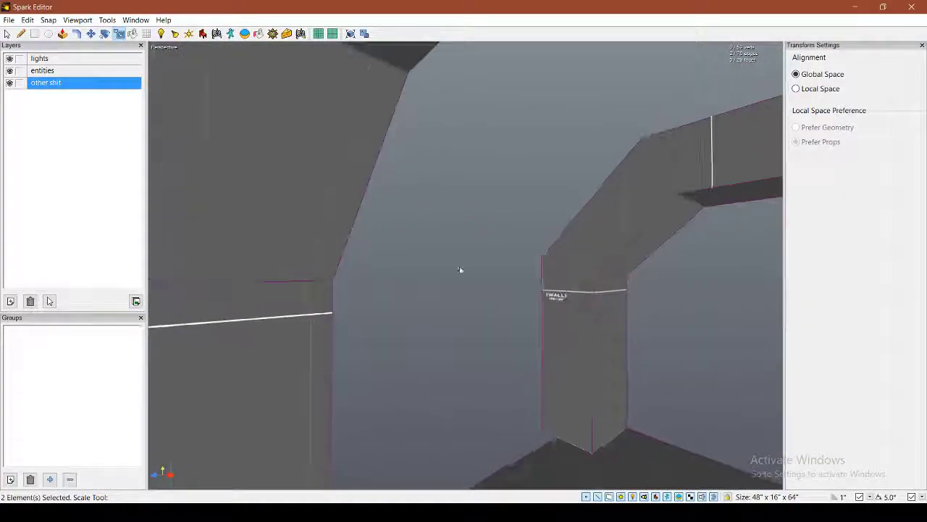
pyautogui.keyDown('shift'); pyautogui.click(303, 281); pyautogui.keyUp('shift')
pyautogui.keyDown('shift'); pyautogui.click(300, 281); pyautogui.keyUp('shift')
pyautogui.keyDown('shift'); pyautogui.click(304, 258); pyautogui.keyUp('shift')
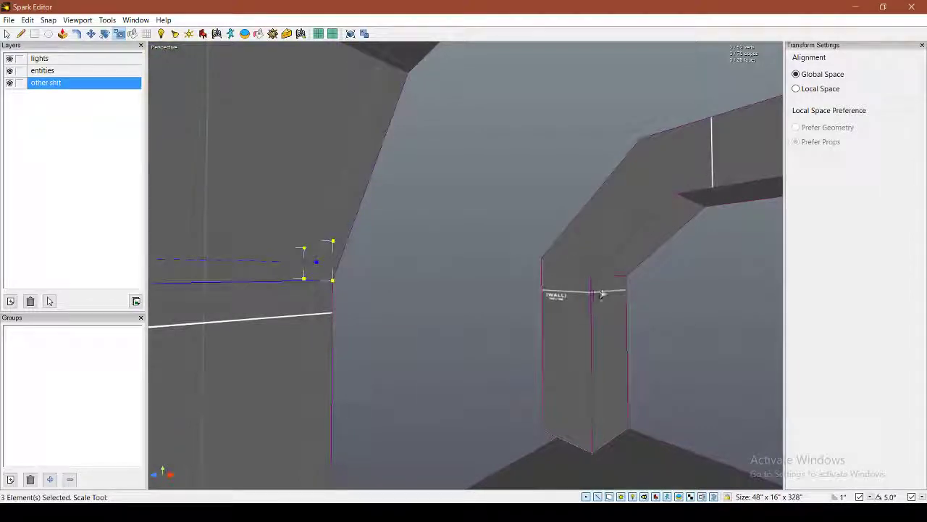
pyautogui.keyDown('shift'); pyautogui.click(610, 278); pyautogui.keyUp('shift')
pyautogui.moveTo(610, 278); pyautogui.dragTo(558, 190, button='right')
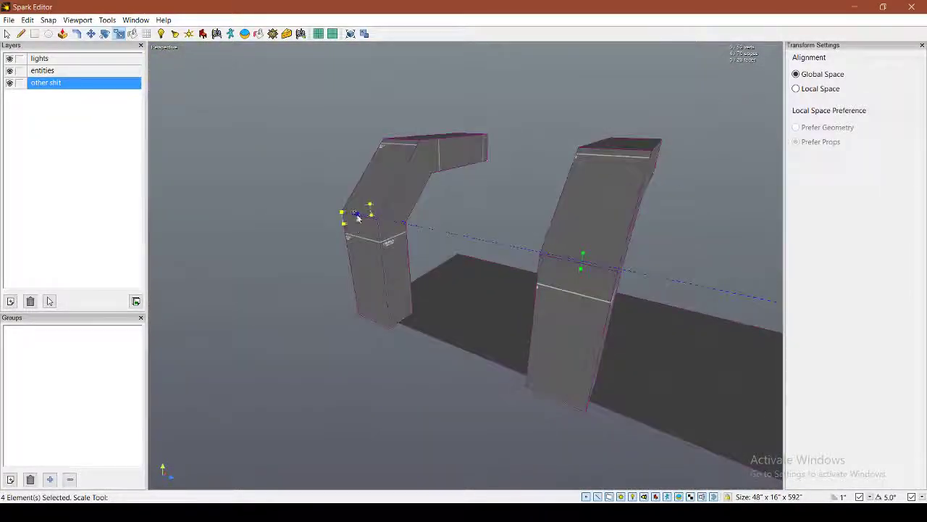
pyautogui.keyDown('ctrl'); pyautogui.click(566, 268); pyautogui.keyUp('ctrl')
# Step: Scale the selected lower bend edges to a height of 23 inches and clear the selection
pyautogui.moveTo(398, 280); pyautogui.dragTo(533, 268, button='right')
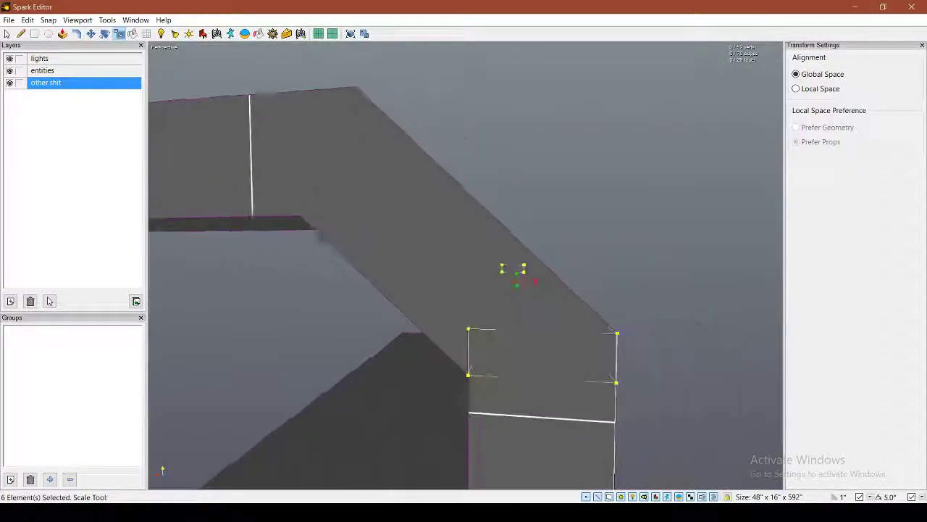
pyautogui.moveTo(516, 274); pyautogui.dragTo(516, 269)
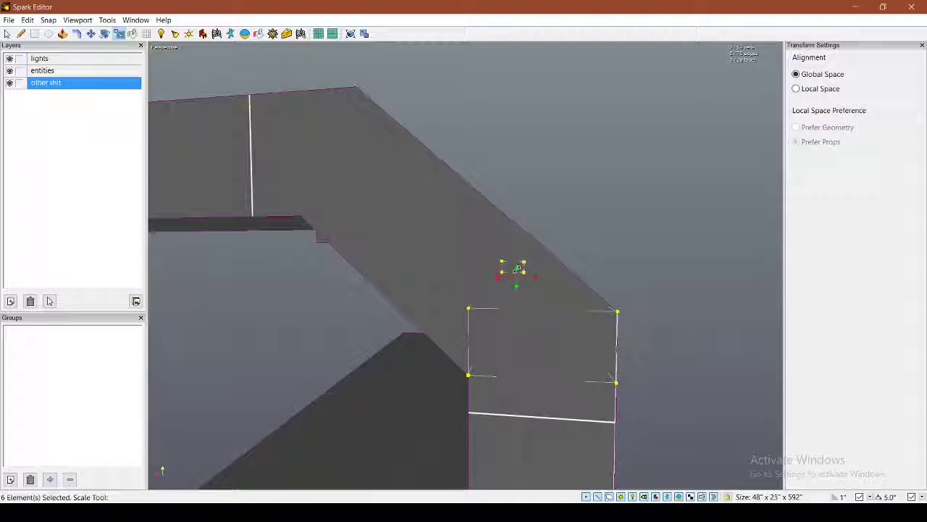
pyautogui.click(615, 232)
# Step: Copy the underside face of a frame's beam slightly upward with the Move tool and slide it beside the beam to Z 128 inches
pyautogui.moveTo(615, 232); pyautogui.dragTo(714, 230, button='right')
pyautogui.moveTo(466, 266); pyautogui.dragTo(466, 269, button='right')
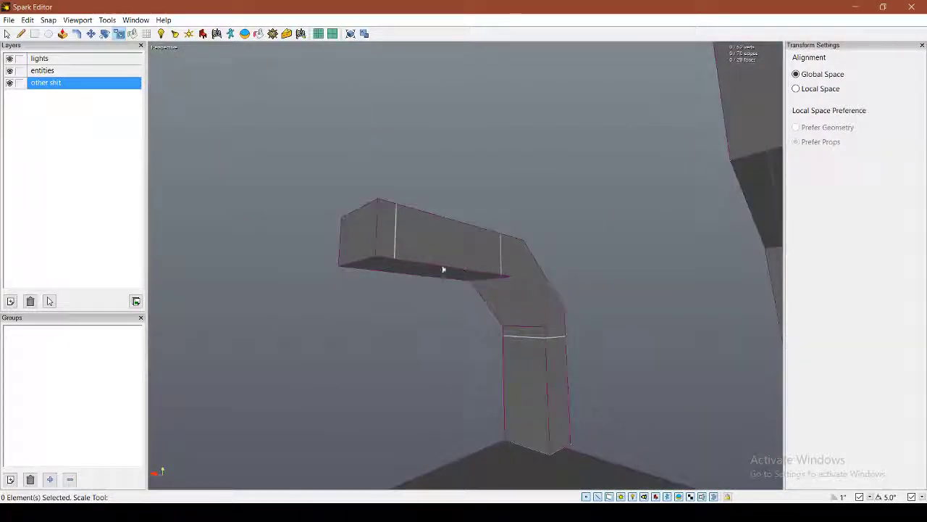
pyautogui.click(419, 273)
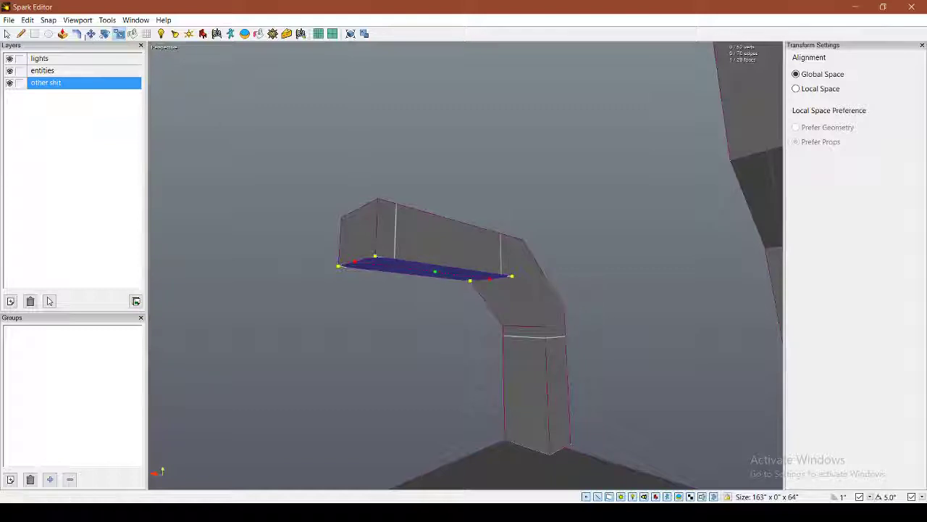
pyautogui.click(91, 36)
pyautogui.keyDown('ctrl'); pyautogui.moveTo(409, 252); pyautogui.dragTo(409, 240); pyautogui.keyUp('ctrl')
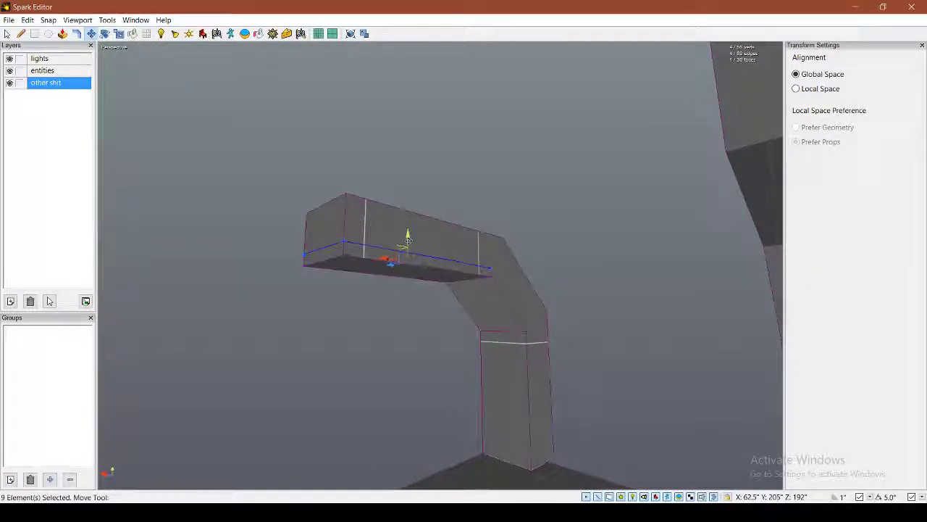
pyautogui.moveTo(409, 242); pyautogui.dragTo(595, 356, button='middle')
pyautogui.moveTo(326, 262); pyautogui.dragTo(404, 263)
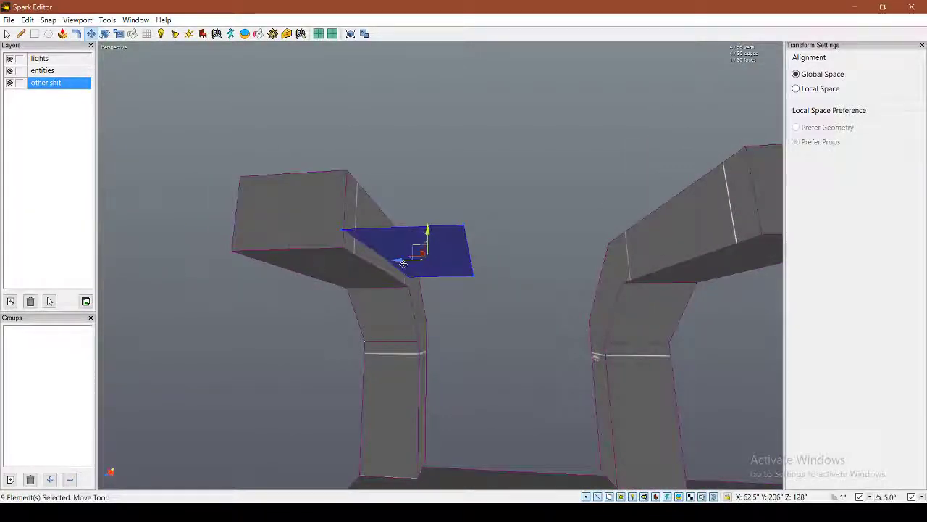
# Step: Scale the copied underside face to 200 inches along Z so it spans the gap between two neighbouring frames
pyautogui.moveTo(405, 264)
pyautogui.mouseDown(button='middle')
pyautogui.moveTo(442, 265)
pyautogui.moveTo(275, 268)
pyautogui.moveTo(435, 239)
pyautogui.moveTo(410, 258)
pyautogui.mouseUp(button='middle')
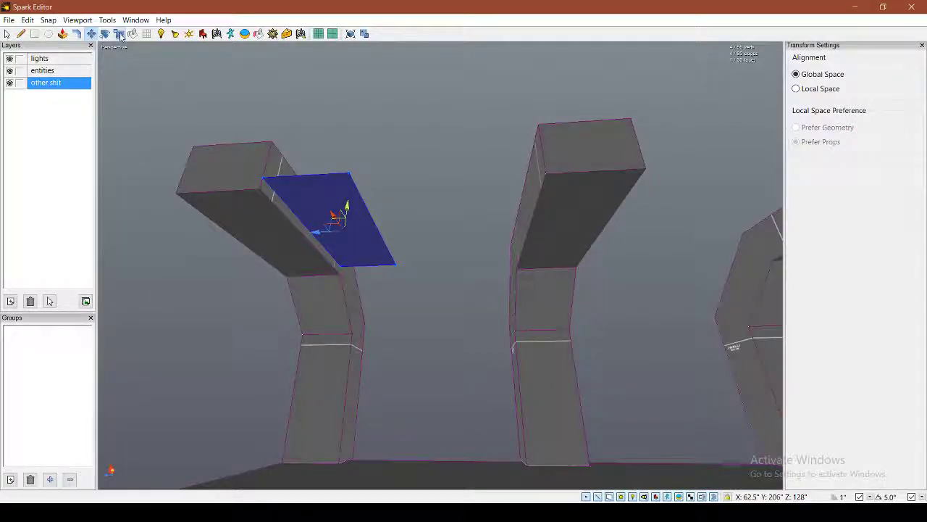
pyautogui.click(119, 34)
pyautogui.moveTo(408, 239); pyautogui.dragTo(545, 247)
pyautogui.moveTo(546, 248); pyautogui.dragTo(565, 217, button='middle')
# Step: Add the adjoining beam's lower edge to the ceiling panel selection, scale the height up slightly and clear the selection
pyautogui.moveTo(492, 368); pyautogui.dragTo(497, 370)
pyautogui.moveTo(497, 370); pyautogui.dragTo(457, 267, button='middle')
pyautogui.keyDown('shift'); pyautogui.click(457, 269); pyautogui.keyUp('shift')
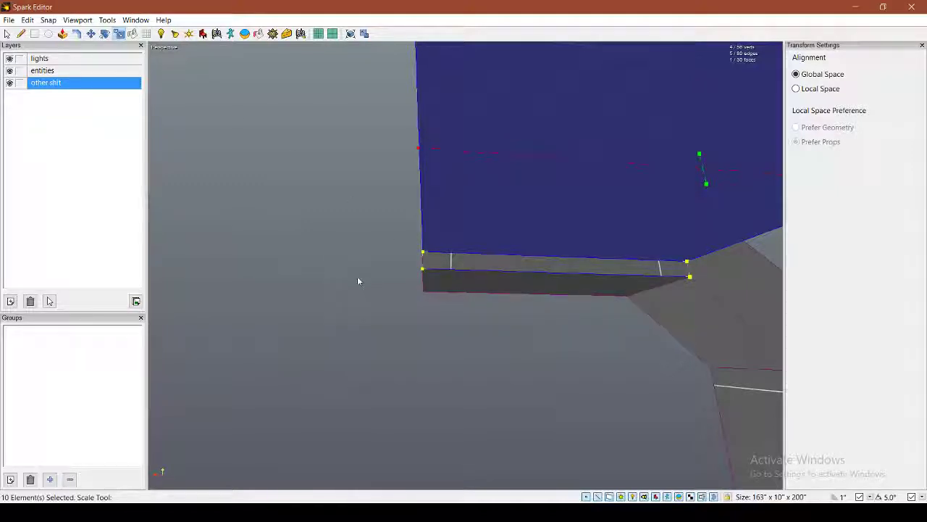
pyautogui.moveTo(700, 157); pyautogui.dragTo(697, 149)
pyautogui.click(567, 366)
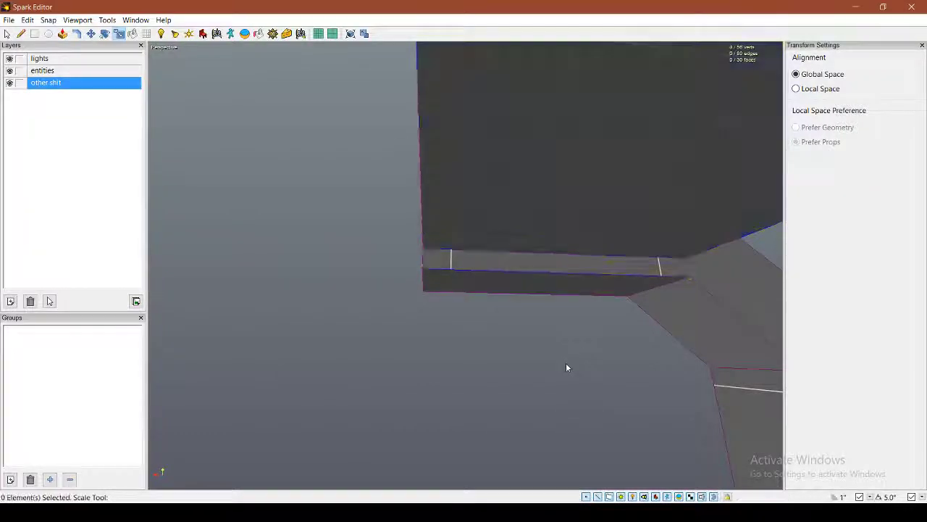
# Step: Extrude the ceiling panel's outer edge and move it down to the frames' lower bend at X -97, Y 150, Z 60 inches
pyautogui.keyDown('alt'); pyautogui.moveTo(576, 333); pyautogui.dragTo(628, 317); pyautogui.keyUp('alt')
pyautogui.moveTo(465, 267)
pyautogui.mouseDown(button='right')
pyautogui.moveTo(500, 267)
pyautogui.moveTo(465, 266)
pyautogui.mouseUp(button='right')
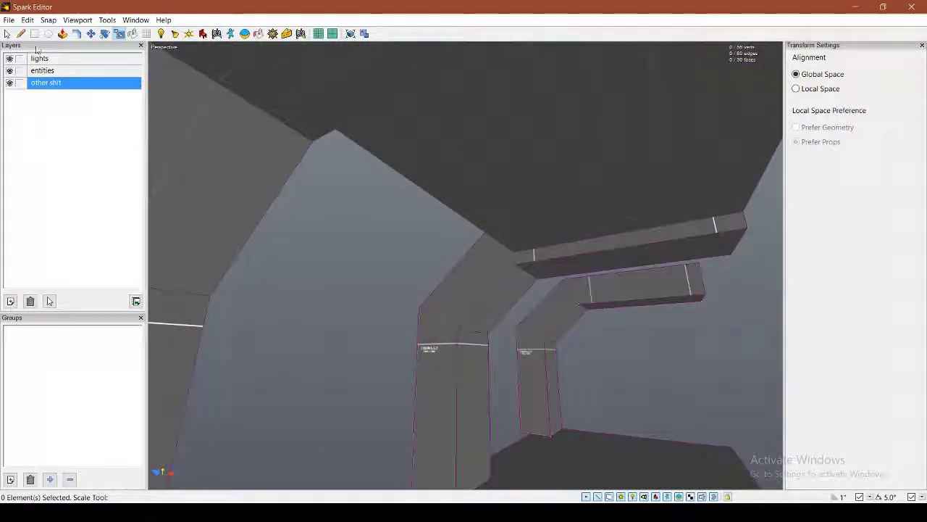
pyautogui.click(62, 34)
pyautogui.moveTo(543, 212); pyautogui.dragTo(451, 246)
pyautogui.click(91, 34)
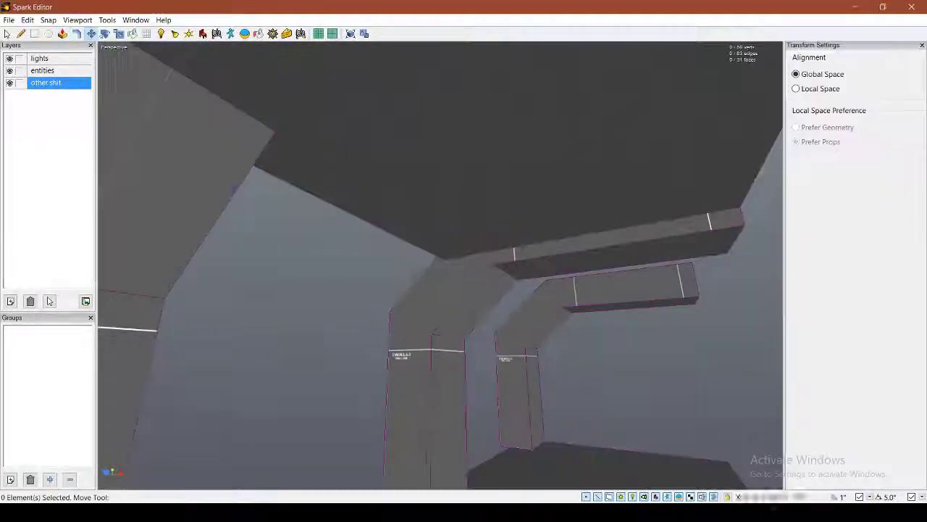
pyautogui.moveTo(373, 211); pyautogui.dragTo(336, 299)
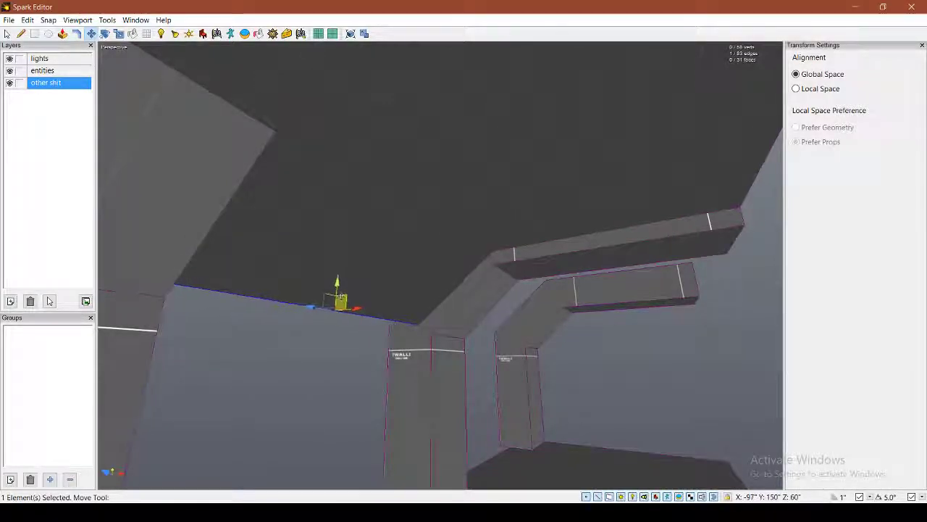
pyautogui.moveTo(343, 306); pyautogui.dragTo(269, 190, button='right')
# Step: Extrude the sloped panel's lower edge, align it to X -90 inches and lower it to the floor at Y 0 inches
pyautogui.click(62, 36)
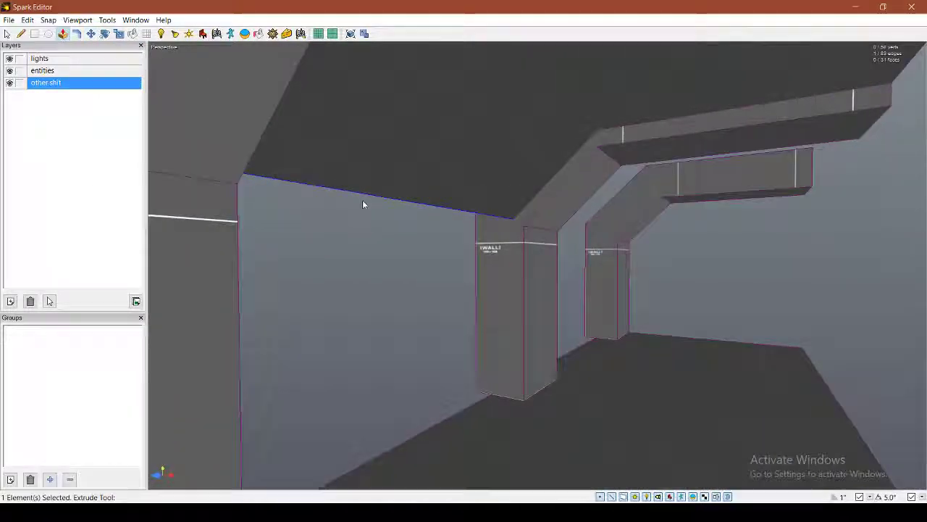
pyautogui.moveTo(364, 195); pyautogui.dragTo(355, 220)
pyautogui.click(93, 34)
pyautogui.moveTo(440, 268)
pyautogui.mouseDown(button='right')
pyautogui.moveTo(440, 312)
pyautogui.moveTo(441, 269)
pyautogui.mouseUp(button='right')
pyautogui.click(503, 241)
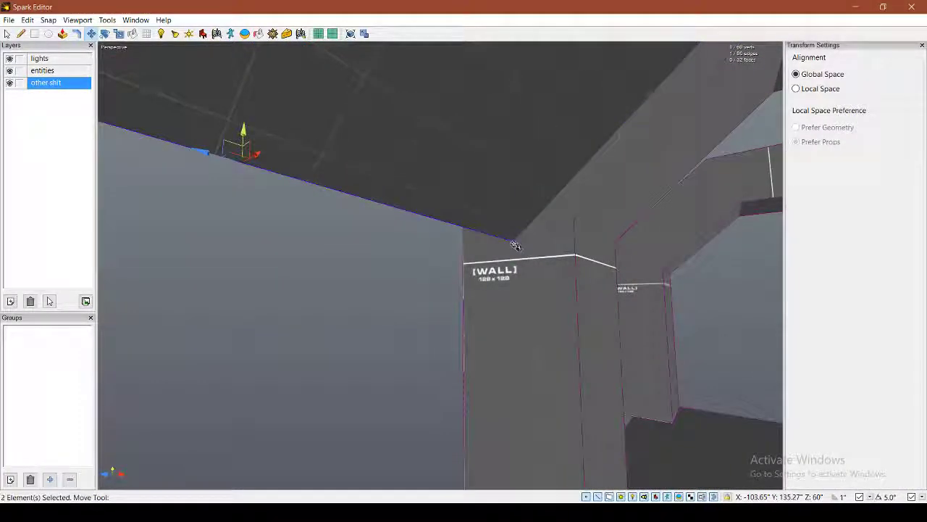
pyautogui.moveTo(518, 243); pyautogui.dragTo(549, 207)
pyautogui.moveTo(548, 208); pyautogui.dragTo(543, 251, button='right')
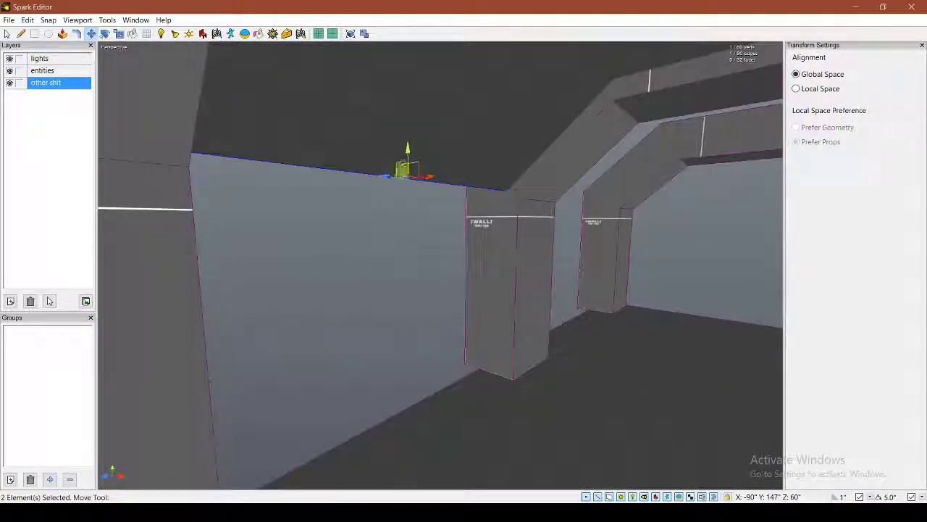
pyautogui.moveTo(414, 216); pyautogui.dragTo(433, 397)
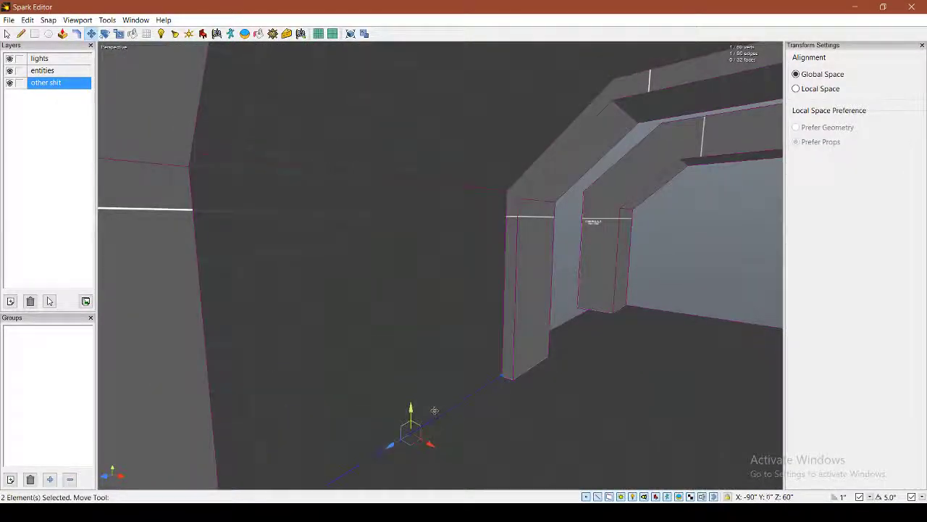
pyautogui.moveTo(437, 411); pyautogui.dragTo(442, 267, button='right')
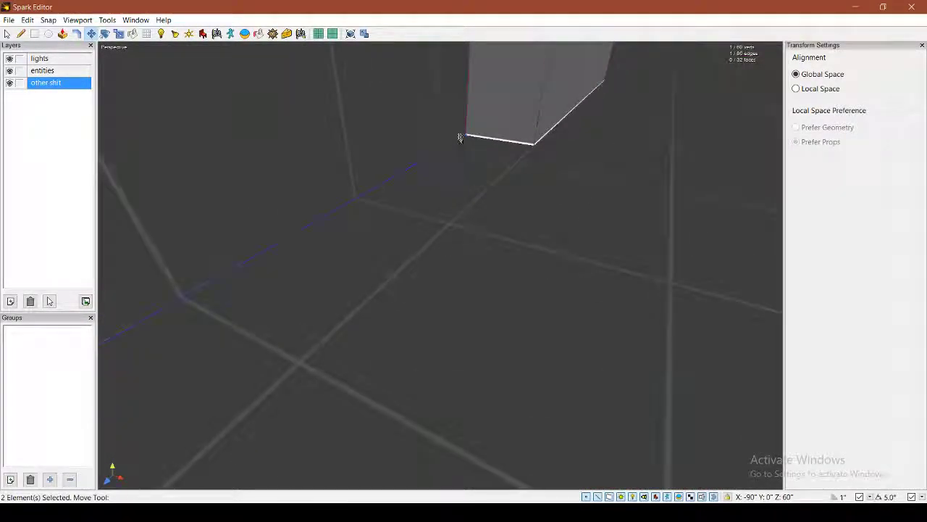
# Step: Use the Scale tool to check the offsets between the new panels' edges and the frame's corners
pyautogui.click(119, 35)
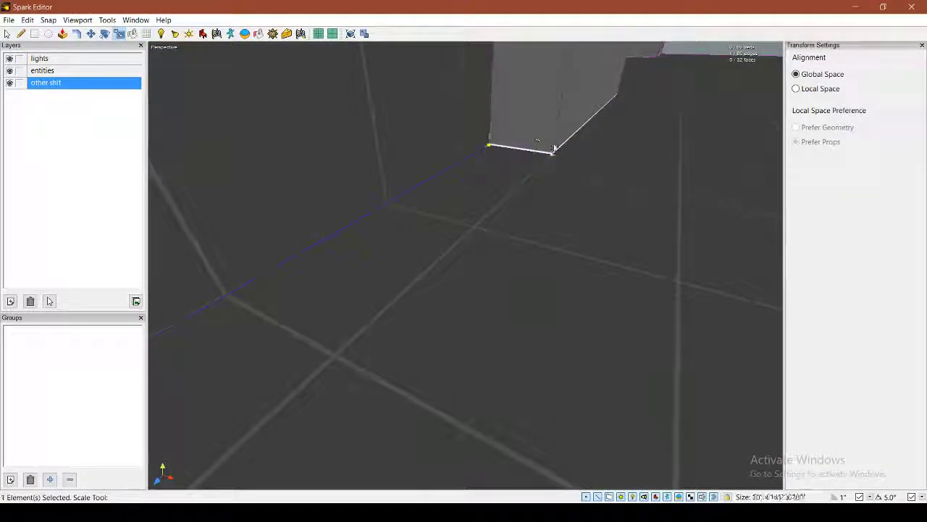
pyautogui.moveTo(487, 169); pyautogui.dragTo(482, 206, button='right')
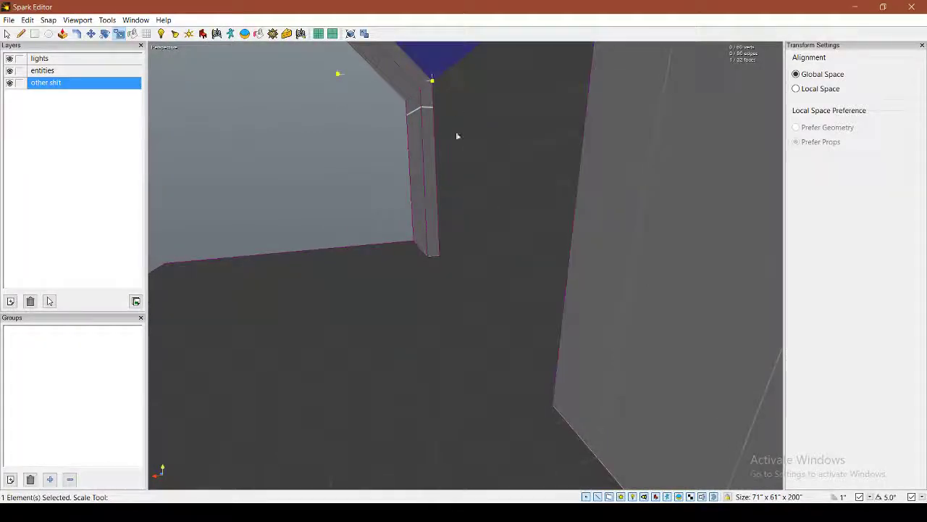
pyautogui.moveTo(457, 136); pyautogui.dragTo(462, 217, button='right')
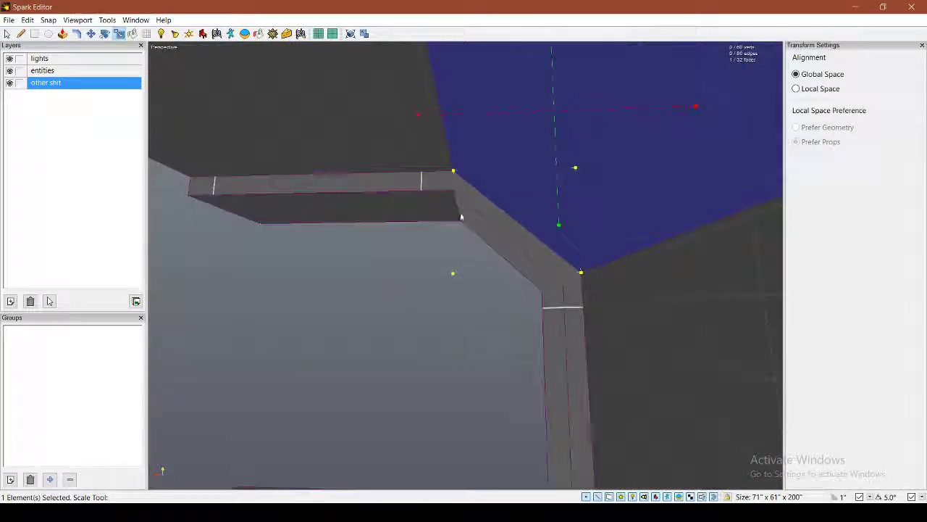
pyautogui.click(449, 161)
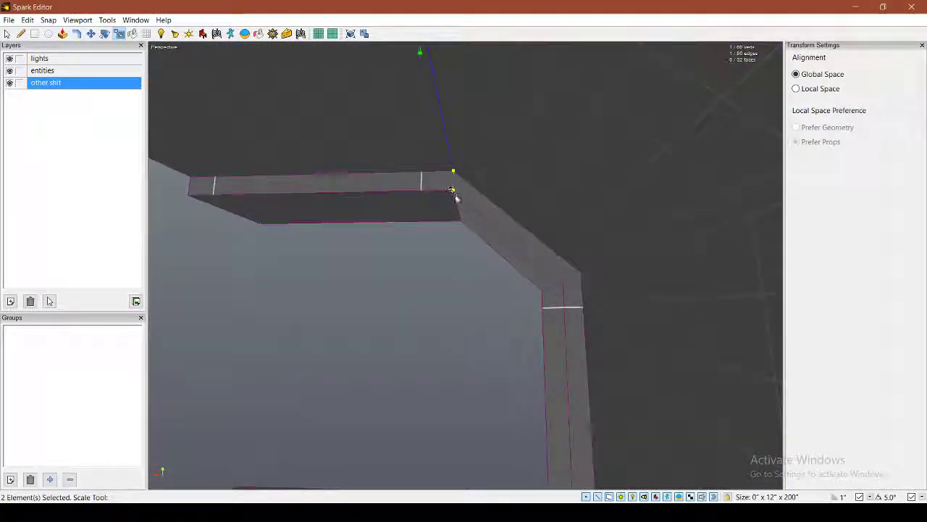
# Step: Move the panels' upper bend edge to X -23 inches, adjust the lower bend edge's height and check its offset from the frame
pyautogui.press('w')
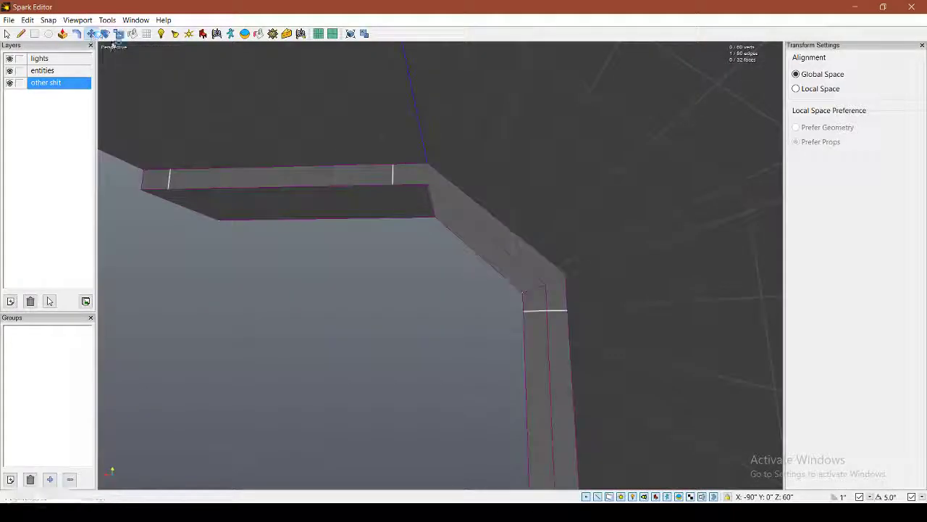
pyautogui.moveTo(444, 125); pyautogui.dragTo(401, 203, button='right')
pyautogui.moveTo(397, 174); pyautogui.dragTo(409, 186)
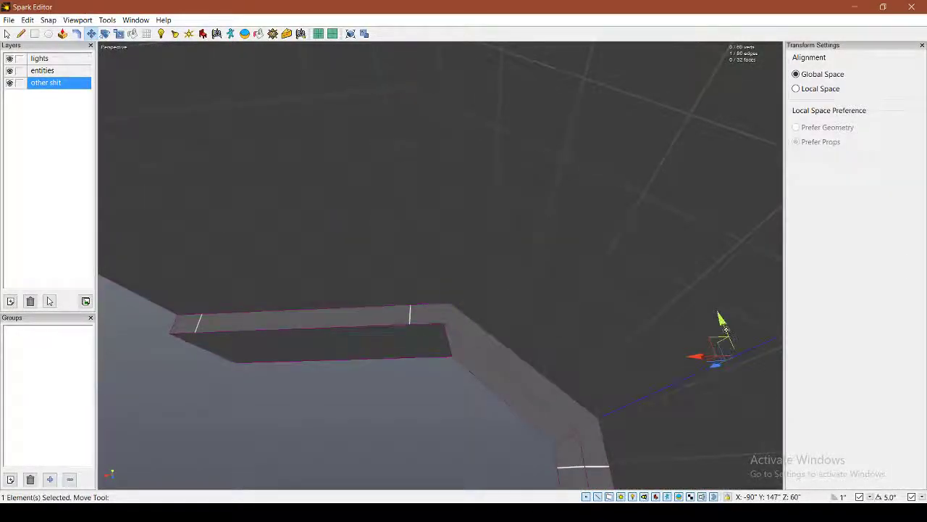
pyautogui.moveTo(726, 330); pyautogui.dragTo(724, 326)
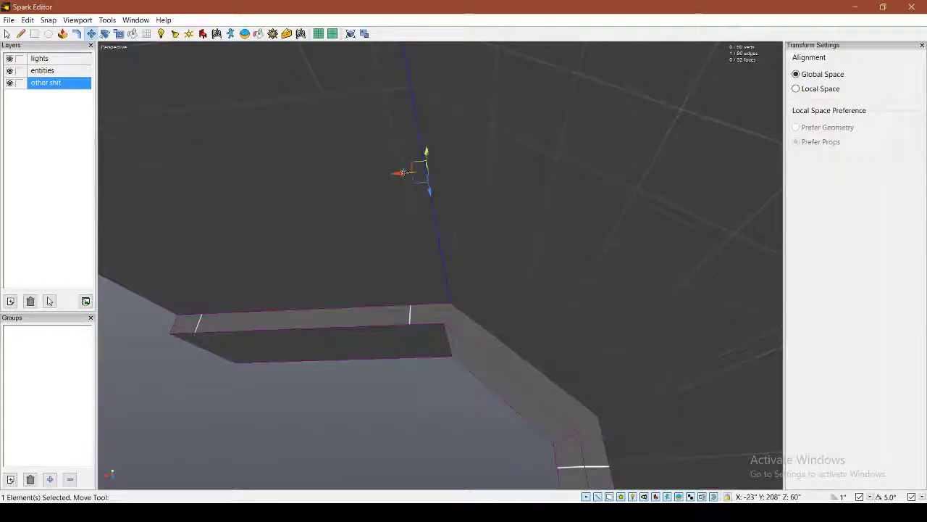
pyautogui.click(119, 35)
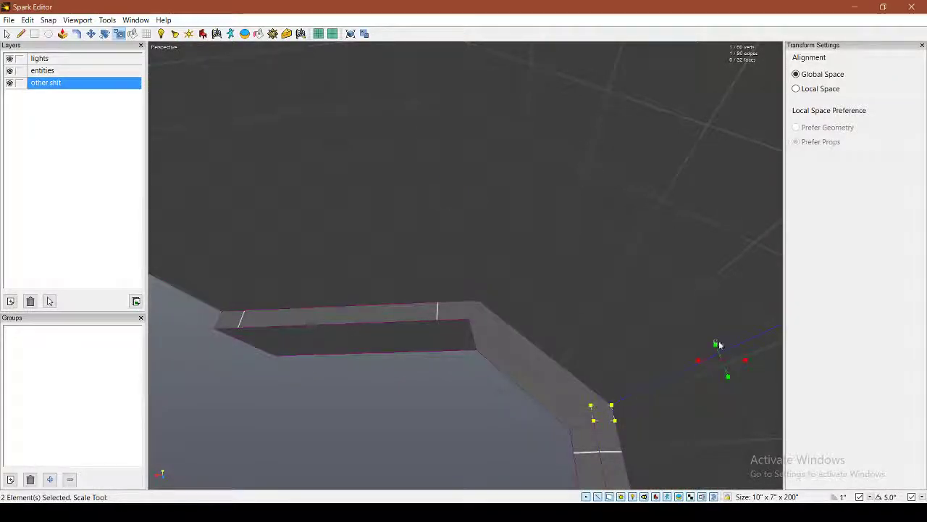
pyautogui.click(483, 441)
pyautogui.moveTo(484, 441); pyautogui.dragTo(507, 435, button='right')
# Step: Copy the connected wall and ceiling panels into the next gap between frames, at Z -204 inches, and clear the selection
pyautogui.doubleClick(387, 273)
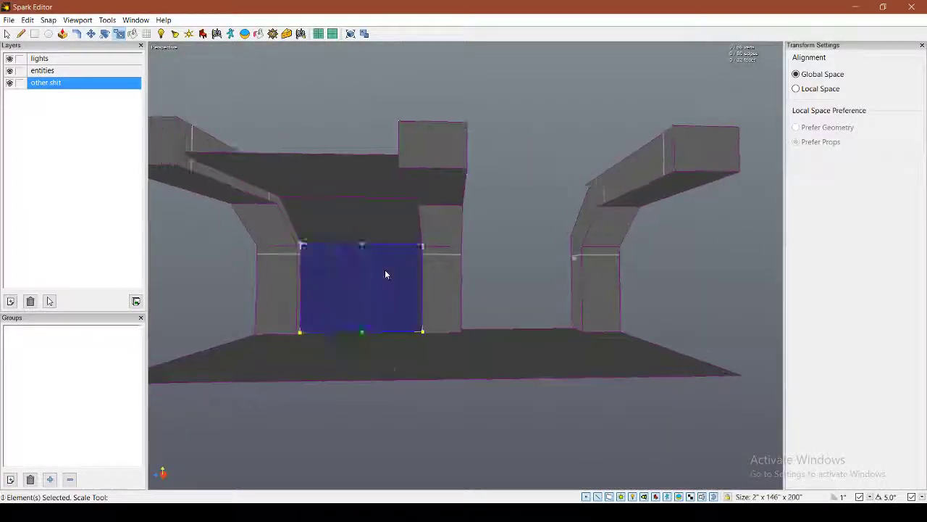
pyautogui.click(91, 34)
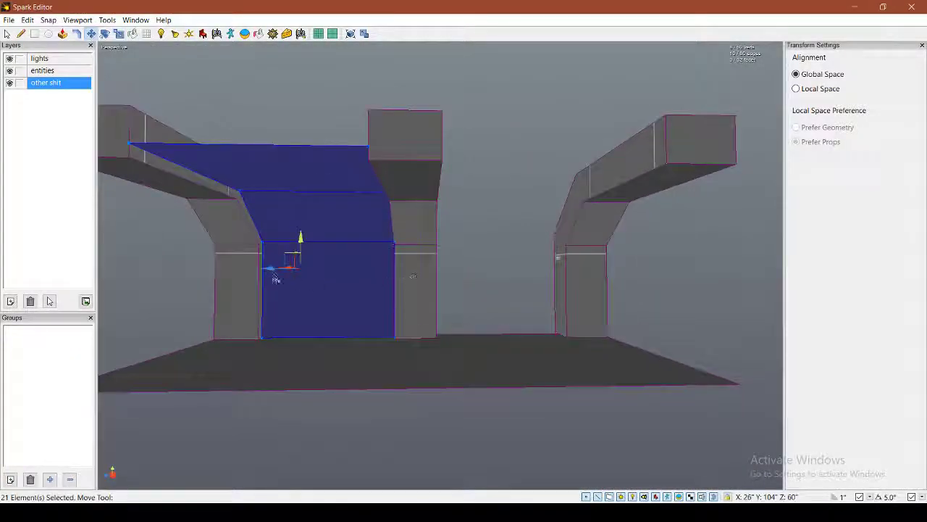
pyautogui.keyDown('shift'); pyautogui.moveTo(270, 272); pyautogui.dragTo(486, 285); pyautogui.keyUp('shift')
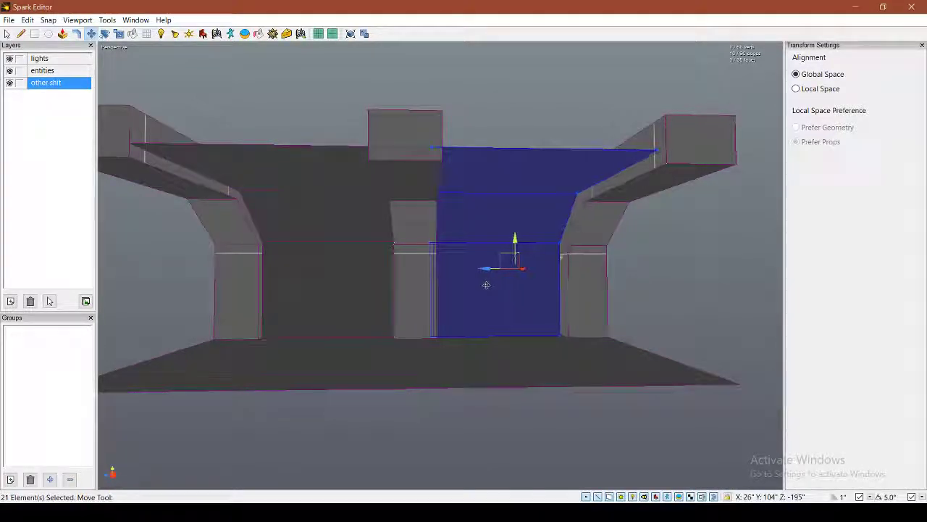
pyautogui.press('d')
pyautogui.press('w')
pyautogui.moveTo(367, 318)
pyautogui.mouseDown(button='right')
pyautogui.moveTo(416, 290)
pyautogui.moveTo(367, 318)
pyautogui.mouseUp(button='right')
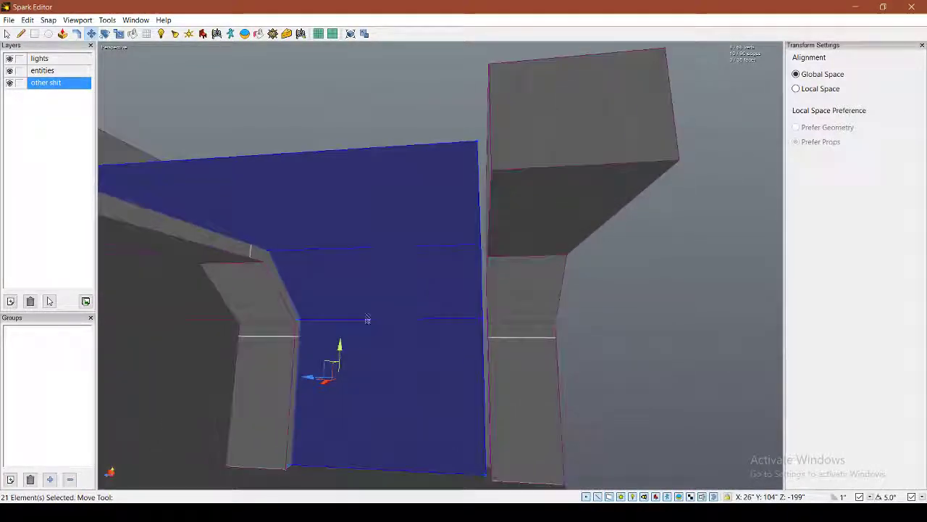
pyautogui.moveTo(313, 377); pyautogui.dragTo(320, 376)
pyautogui.press('a')
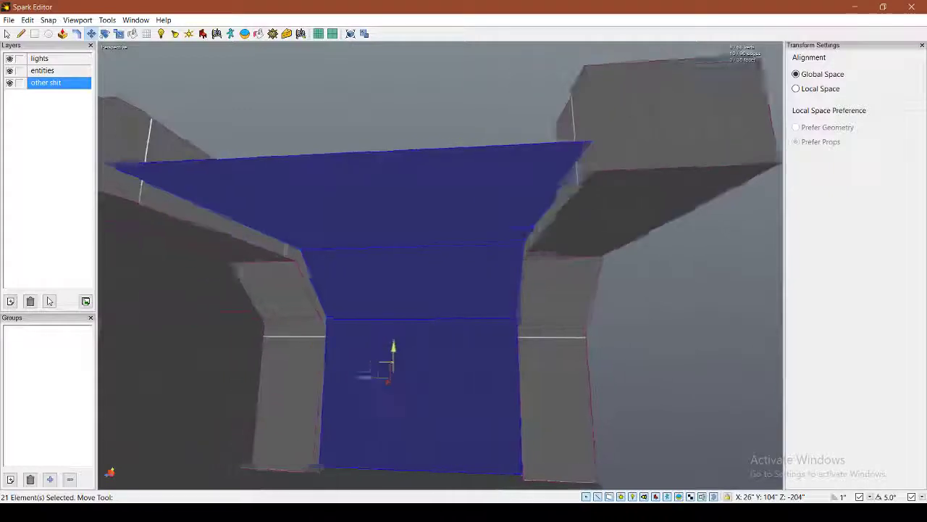
pyautogui.click(464, 137)
# Step: Start prop placement and search the prop library for "refinery wall"
pyautogui.press('s')
pyautogui.moveTo(463, 137); pyautogui.dragTo(572, 141, button='right')
pyautogui.press('a')
pyautogui.press('w')
pyautogui.moveTo(428, 268); pyautogui.dragTo(441, 266, button='right')
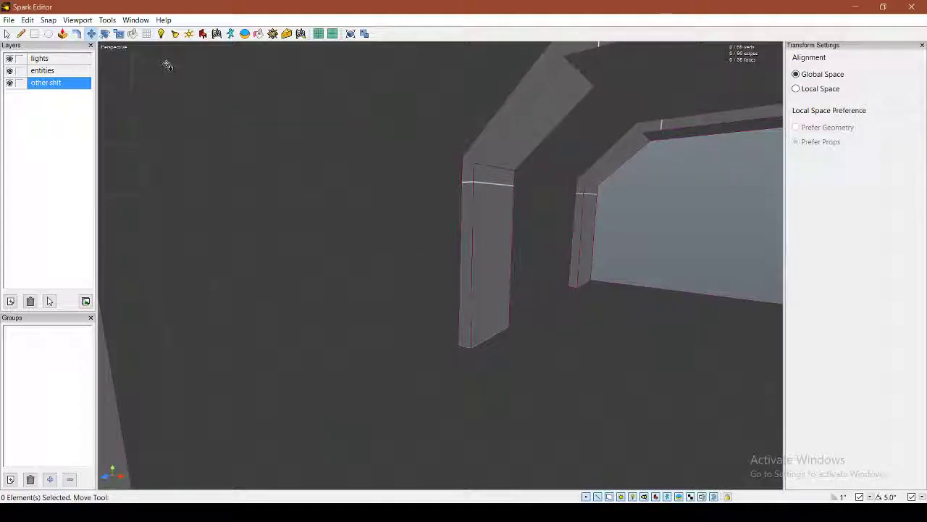
pyautogui.click(204, 34)
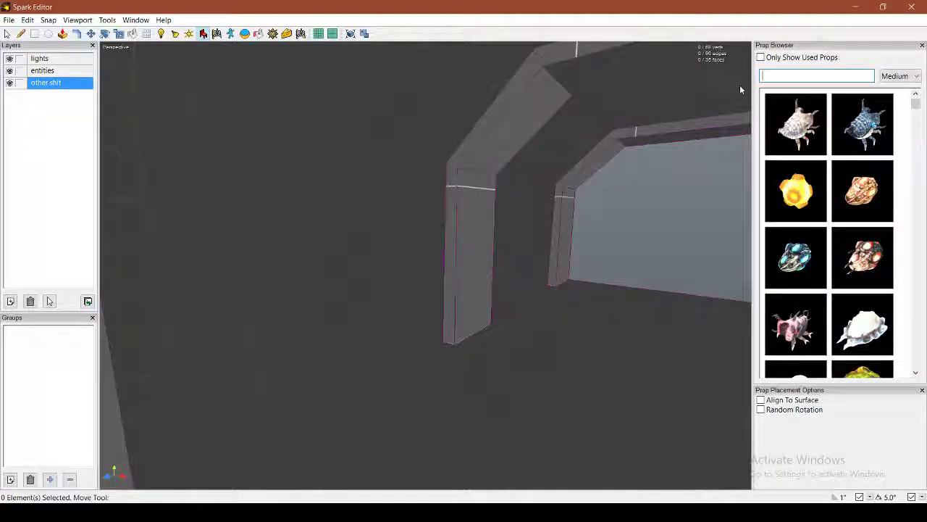
pyautogui.write('refiner')
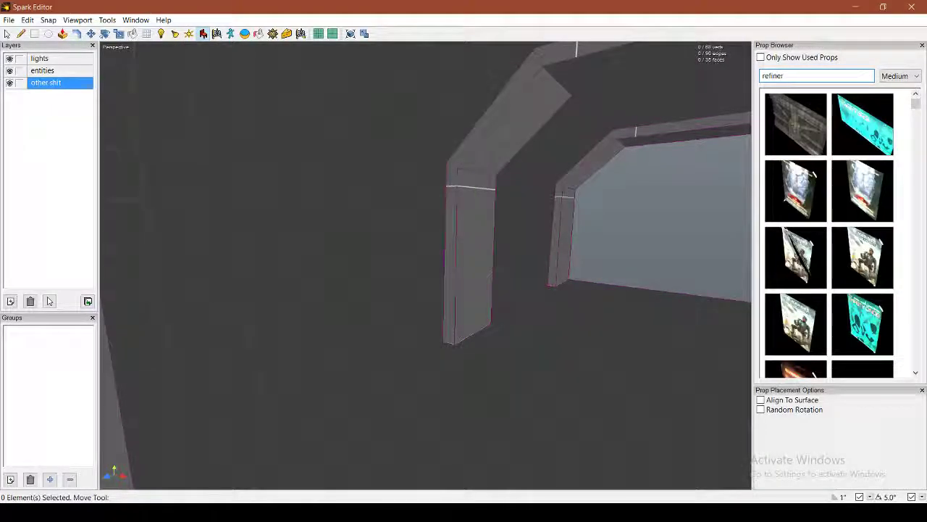
pyautogui.write('y wall')
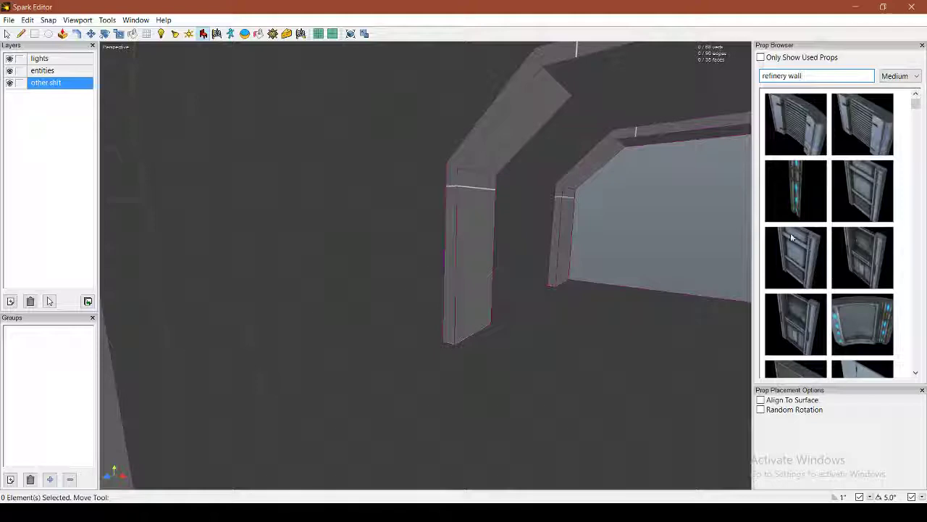
# Step: Browse the refinery wall props and try the dark grey panelled outer wall prop inside the framed room
pyautogui.scroll(-6, 791, 237)
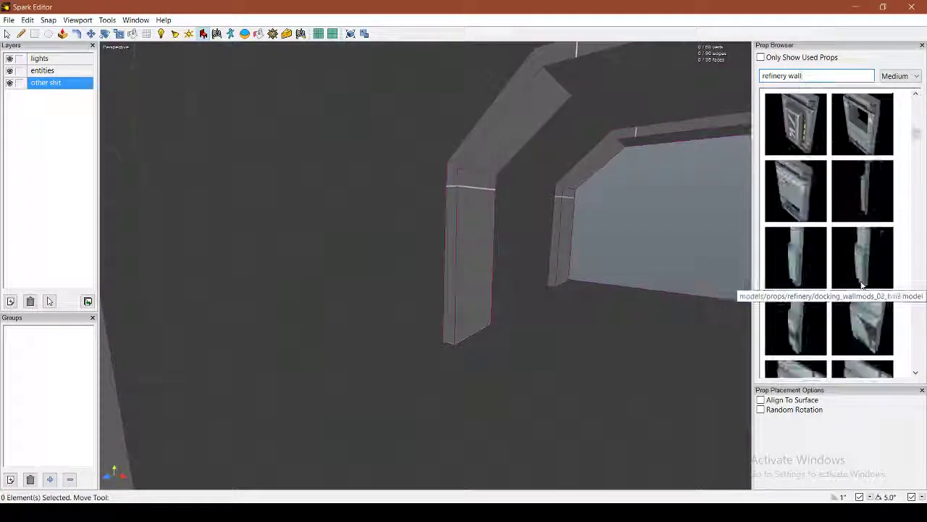
pyautogui.scroll(-5, 862, 285)
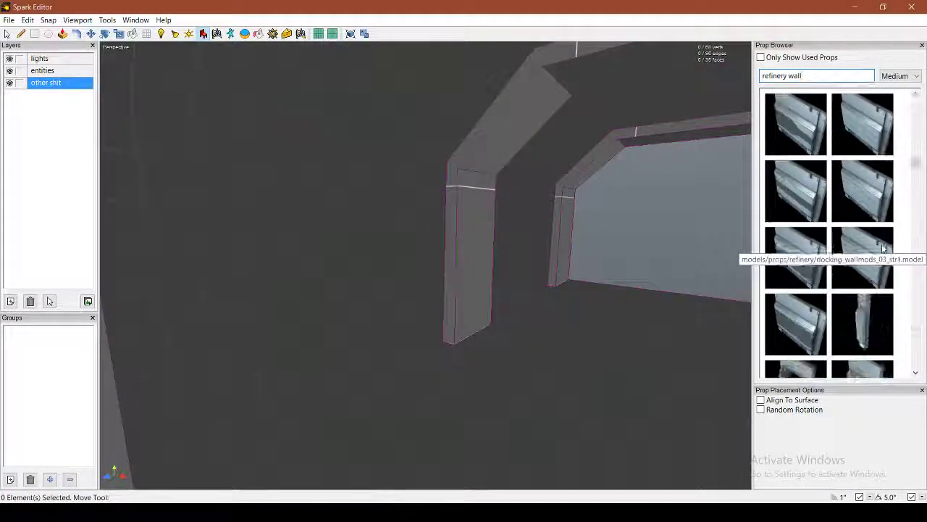
pyautogui.scroll(-5, 883, 248)
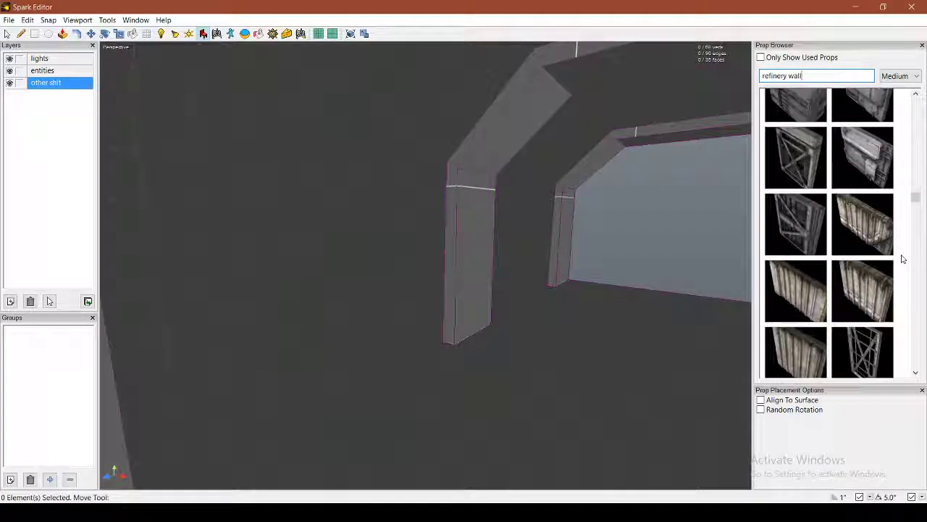
pyautogui.scroll(1, 901, 254)
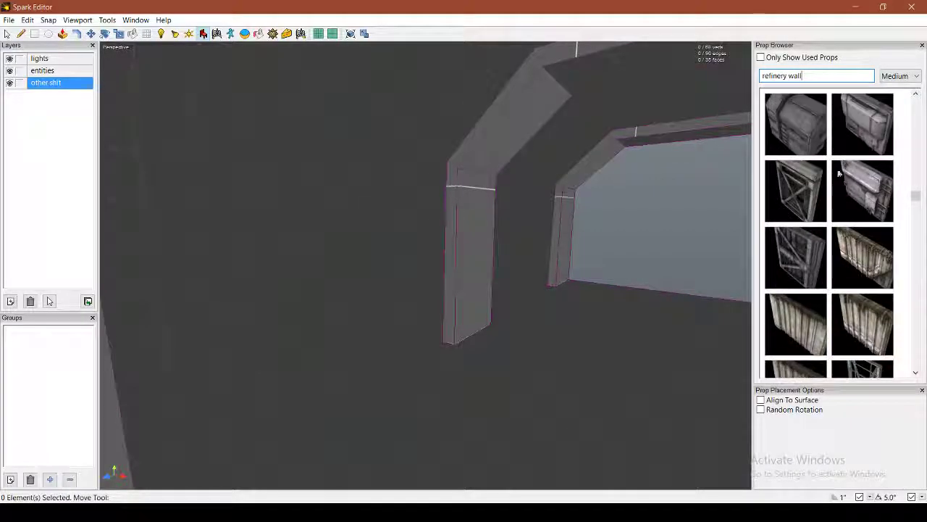
pyautogui.click(800, 137)
pyautogui.moveTo(508, 416); pyautogui.dragTo(328, 317, button='right')
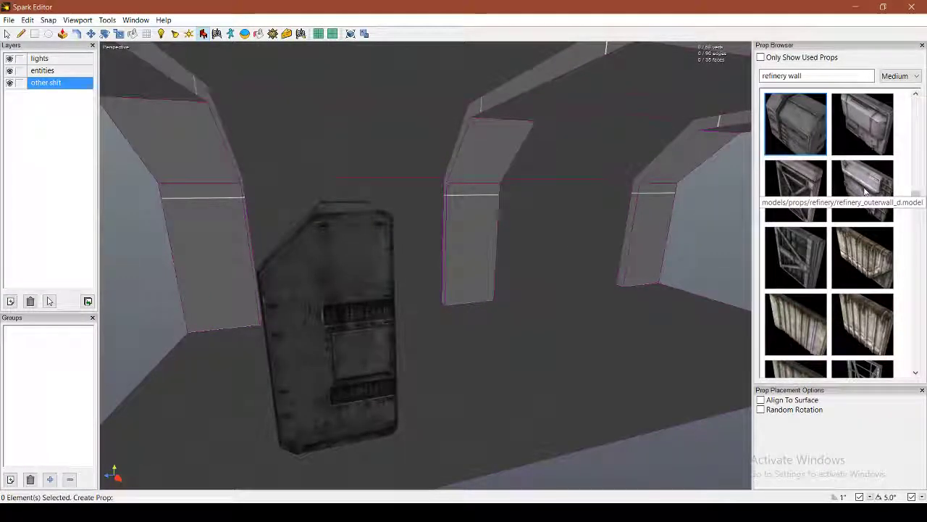
# Step: Look through more refinery wall props and place the long, low dark ribbed panel in front of the framed room
pyautogui.click(806, 332)
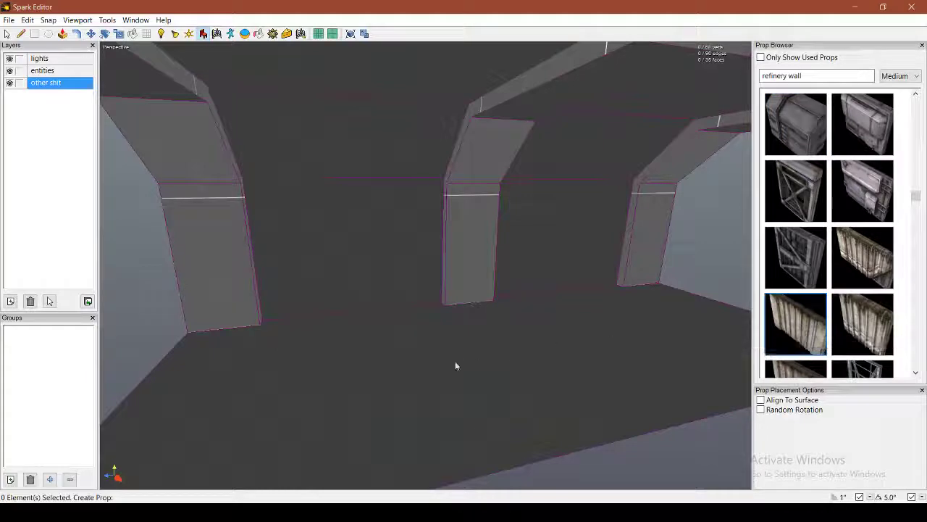
pyautogui.moveTo(456, 366); pyautogui.dragTo(425, 279, button='right')
pyautogui.scroll(-5, 426, 271)
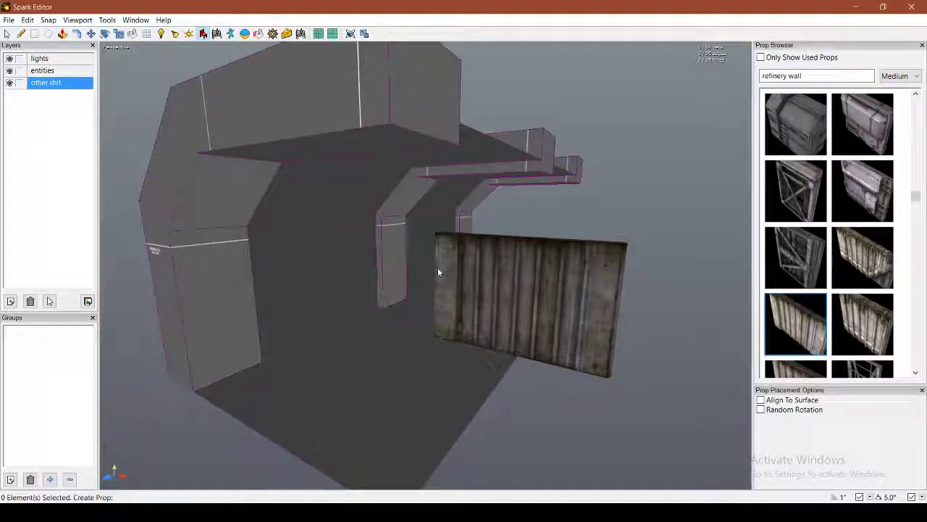
pyautogui.scroll(-3, 862, 275)
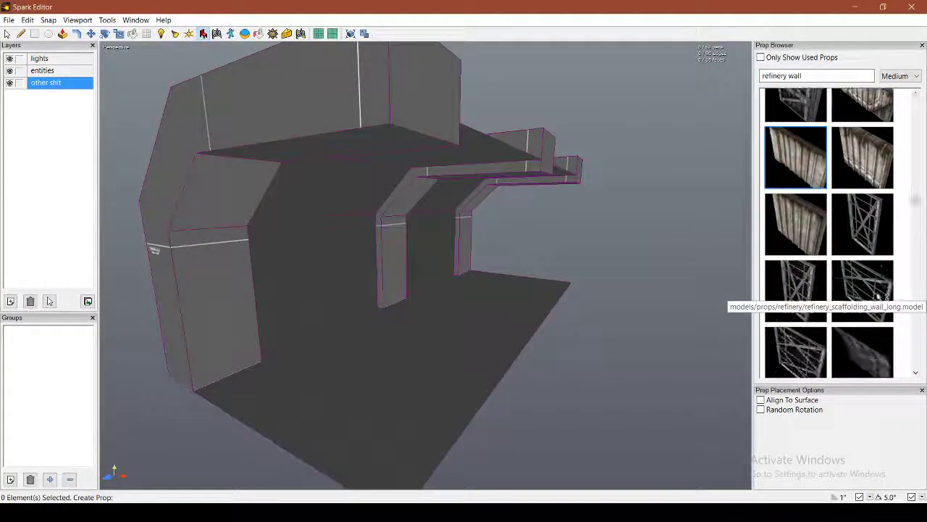
pyautogui.scroll(-5, 886, 298)
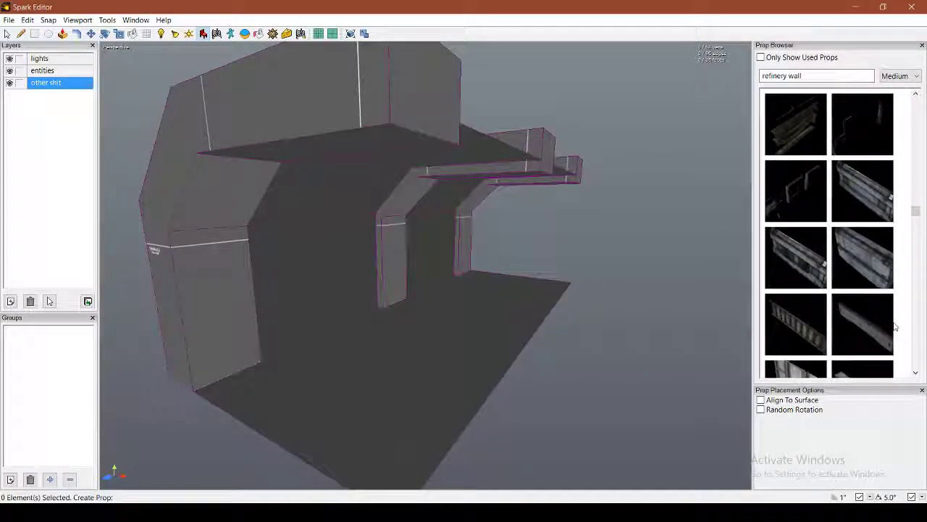
pyautogui.scroll(-1, 891, 318)
pyautogui.click(796, 226)
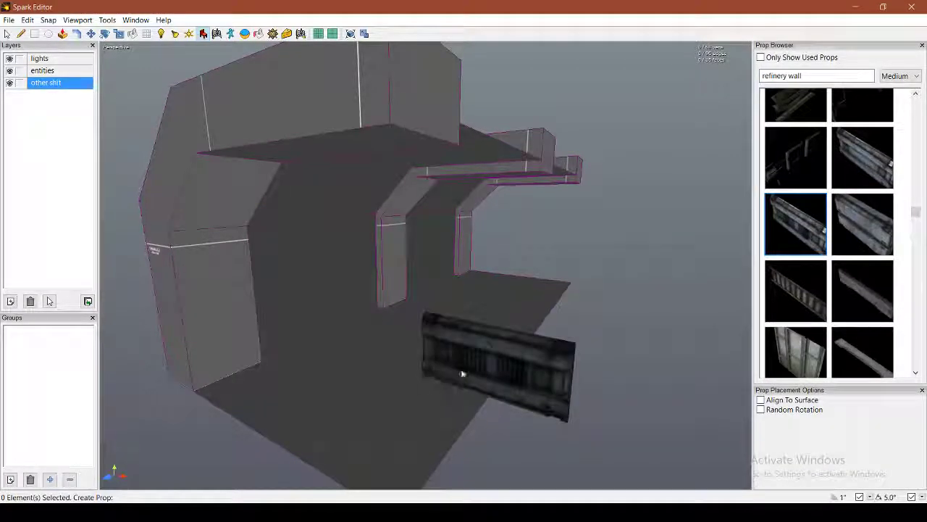
# Step: Place the large dark grey panelled outer wall prop on the floor in front of the first frame
pyautogui.scroll(4, 788, 308)
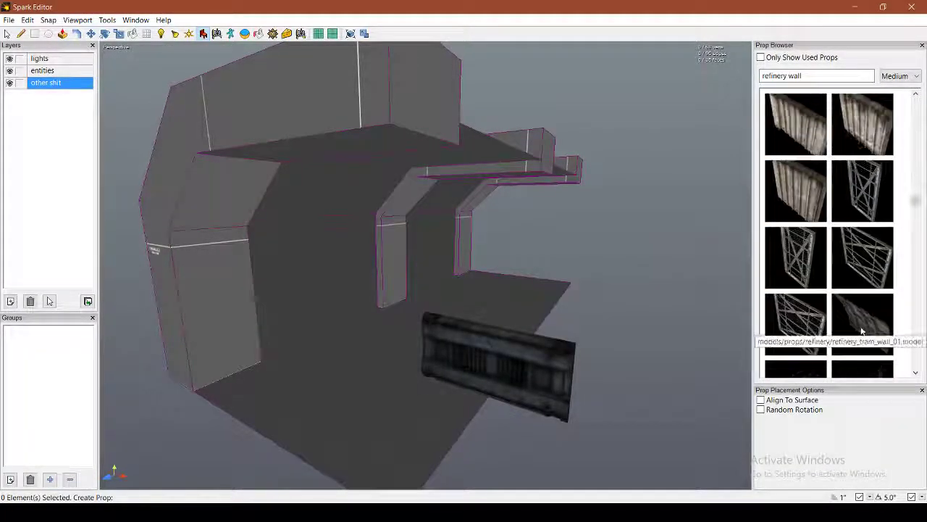
pyautogui.click(791, 169)
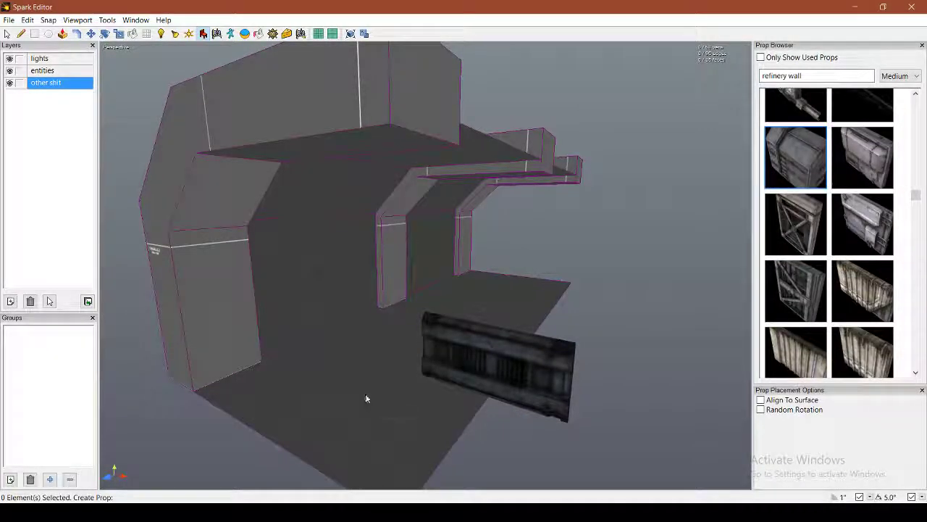
pyautogui.click(368, 399)
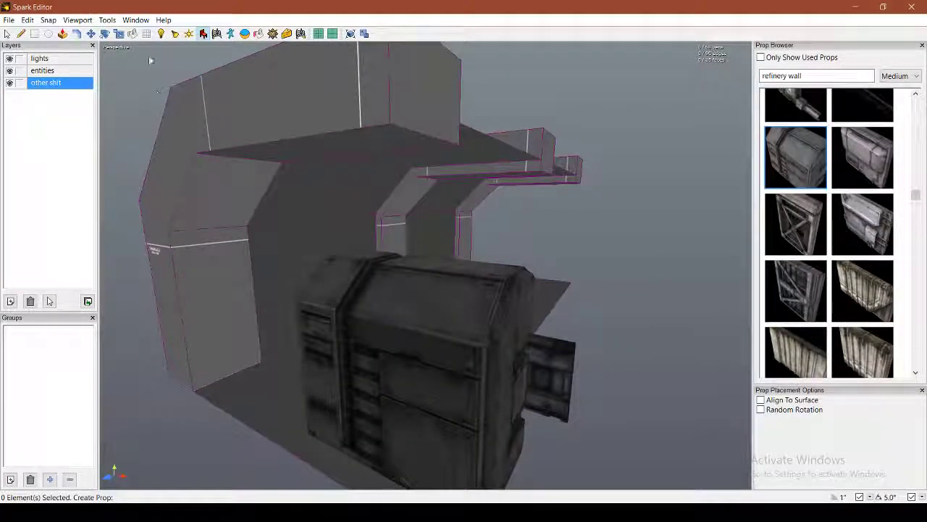
# Step: Rotate the outer wall prop about its vertical axis until its length runs parallel to the room's wall
pyautogui.click(107, 36)
pyautogui.click(414, 354)
pyautogui.moveTo(416, 415); pyautogui.dragTo(464, 415)
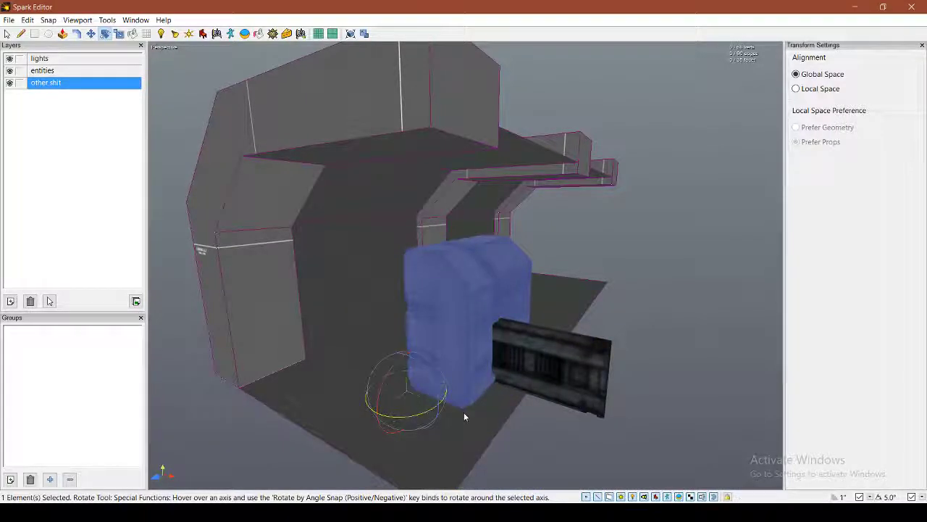
pyautogui.moveTo(463, 416); pyautogui.dragTo(536, 415, button='middle')
# Step: Move the outer wall prop into the first gap, against the wall and flush with the first frame's inner edge
pyautogui.click(92, 34)
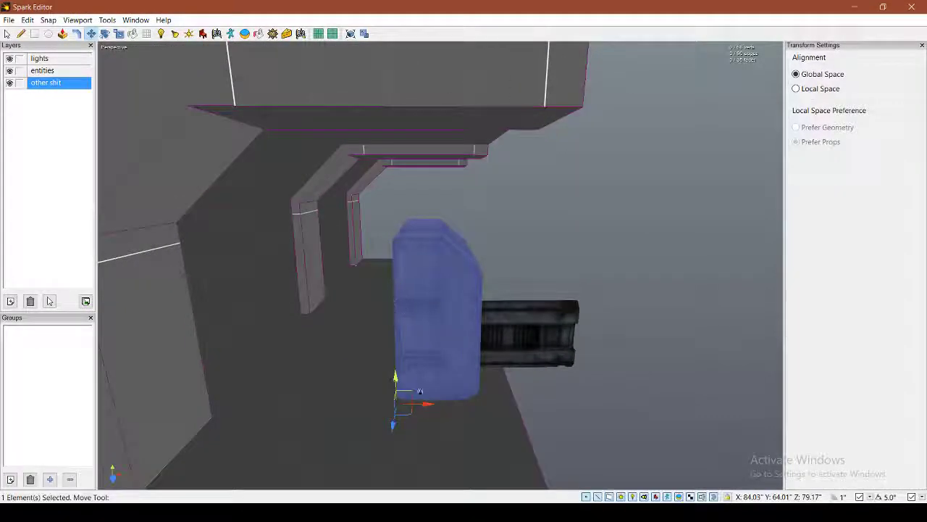
pyautogui.moveTo(412, 399); pyautogui.dragTo(222, 386)
pyautogui.moveTo(222, 386); pyautogui.dragTo(439, 268, button='right')
pyautogui.moveTo(490, 270); pyautogui.dragTo(469, 271)
pyautogui.moveTo(469, 271); pyautogui.dragTo(440, 266, button='right')
pyautogui.moveTo(461, 274); pyautogui.dragTo(437, 273)
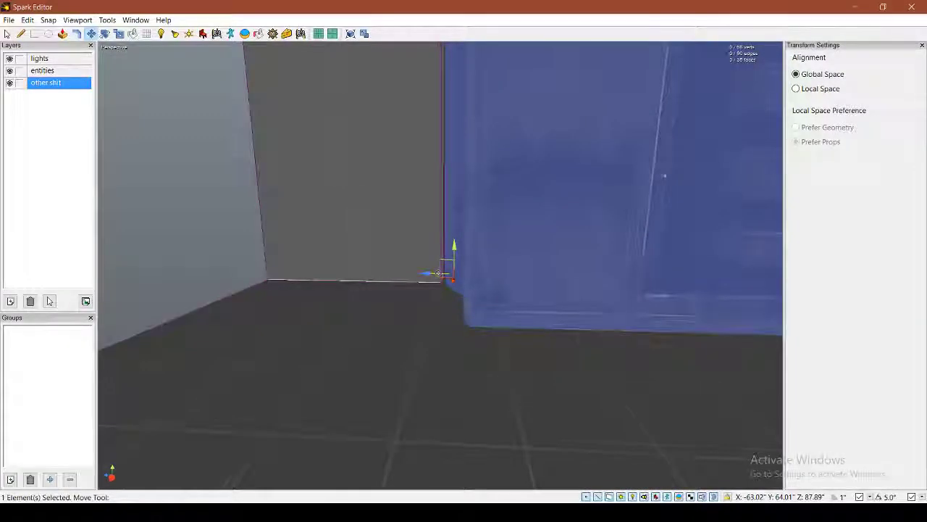
pyautogui.moveTo(437, 273); pyautogui.dragTo(439, 265, button='right')
pyautogui.moveTo(482, 259); pyautogui.dragTo(472, 263)
pyautogui.moveTo(472, 263); pyautogui.dragTo(298, 143, button='right')
# Step: Stretch the outer wall prop to 200 inches long and about 146 inches high to fill the gap up to the wall's bend
pyautogui.click(119, 35)
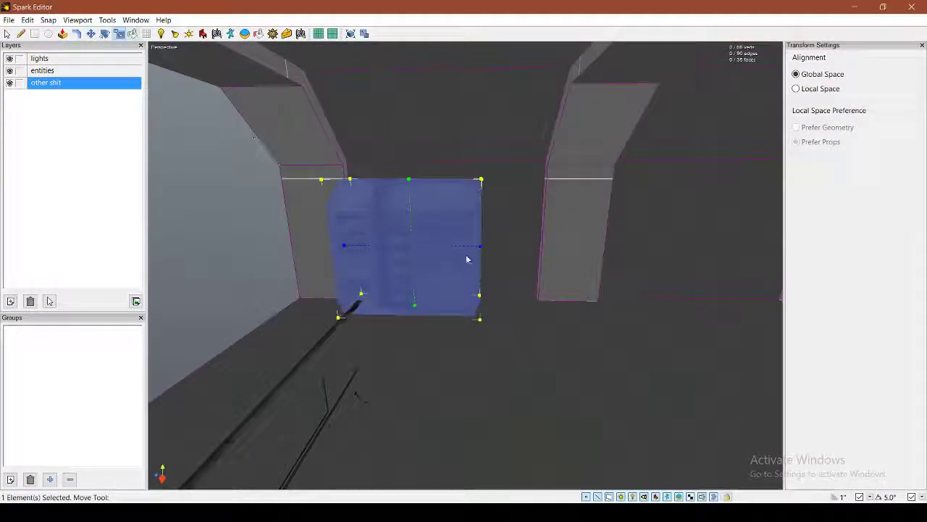
pyautogui.moveTo(468, 258); pyautogui.dragTo(467, 258, button='right')
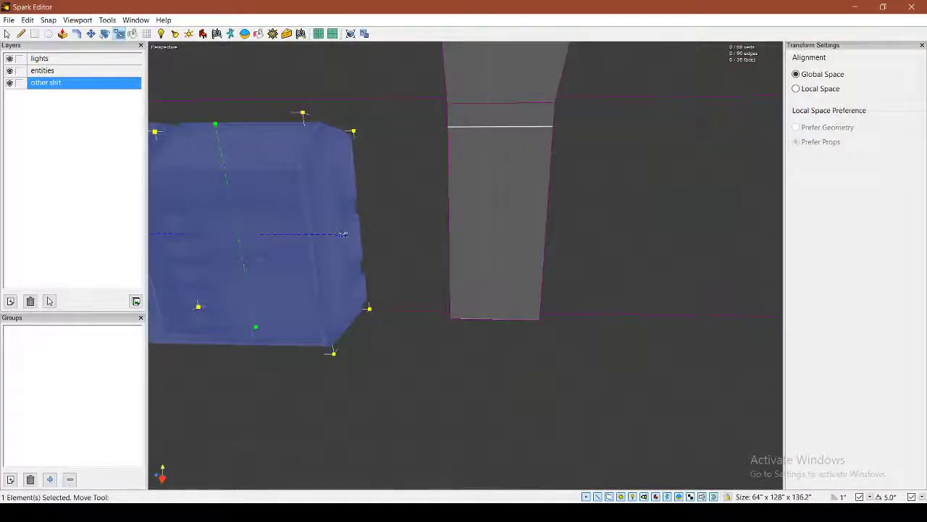
pyautogui.moveTo(342, 234); pyautogui.dragTo(439, 242)
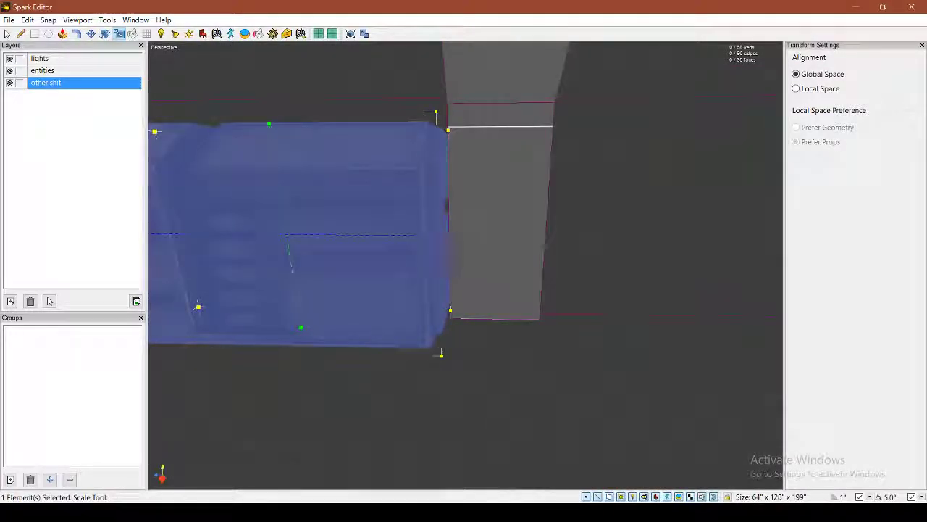
pyautogui.moveTo(478, 205); pyautogui.dragTo(478, 205, button='right')
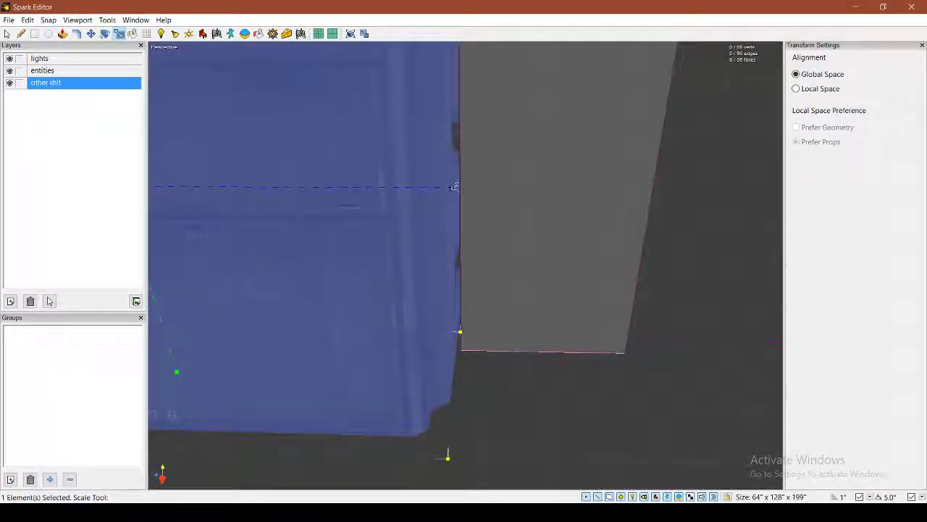
pyautogui.moveTo(455, 187); pyautogui.dragTo(458, 188)
pyautogui.moveTo(458, 188); pyautogui.dragTo(458, 188, button='right')
pyautogui.moveTo(458, 231); pyautogui.dragTo(463, 201)
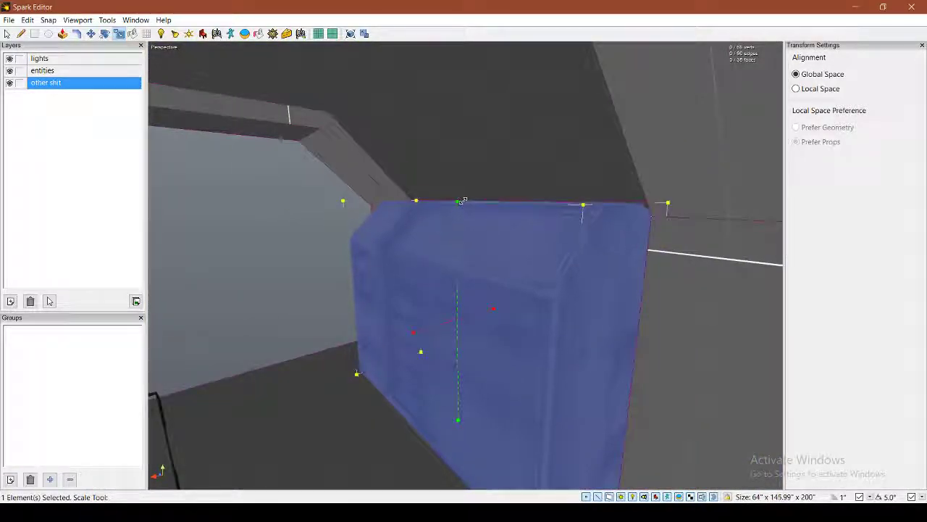
pyautogui.moveTo(463, 200); pyautogui.dragTo(463, 201, button='right')
# Step: Rotate the low ribbed panel 90 degrees about its vertical axis and stand it upright on its short end
pyautogui.click(612, 290)
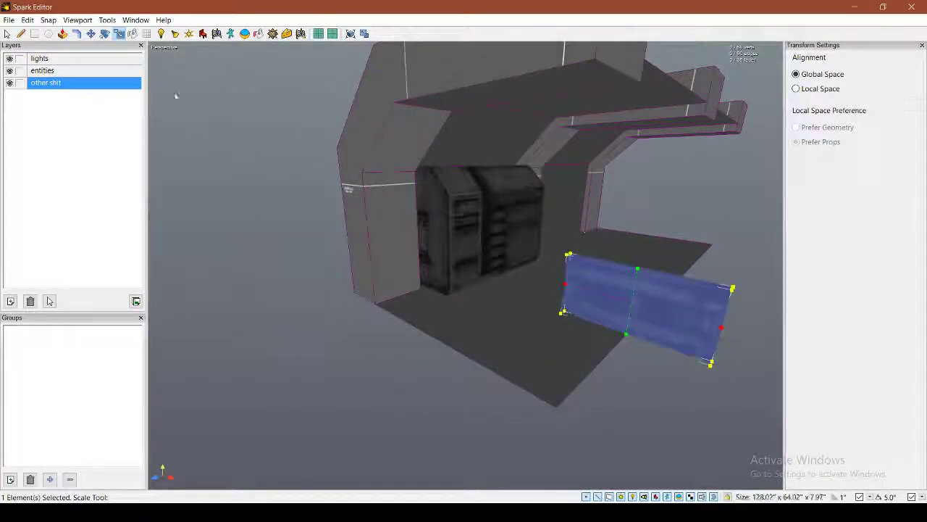
pyautogui.click(105, 34)
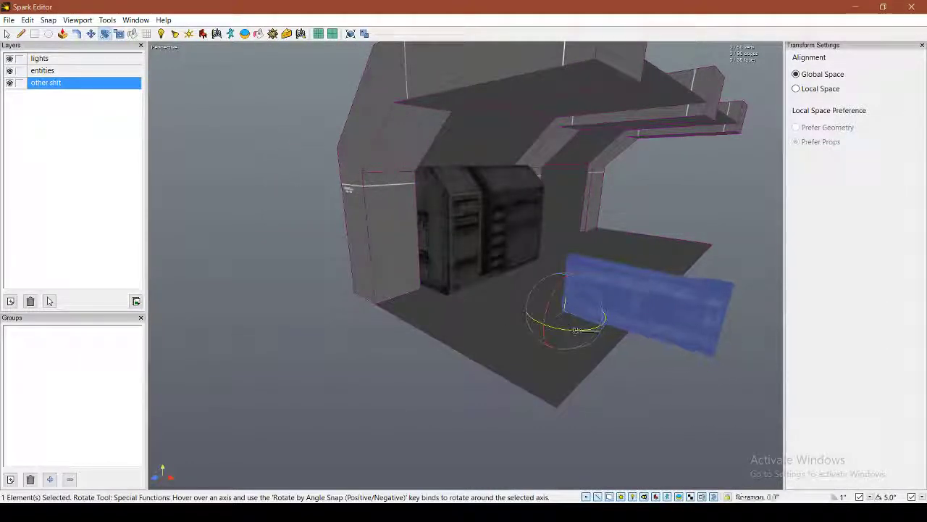
pyautogui.moveTo(576, 330); pyautogui.dragTo(609, 319)
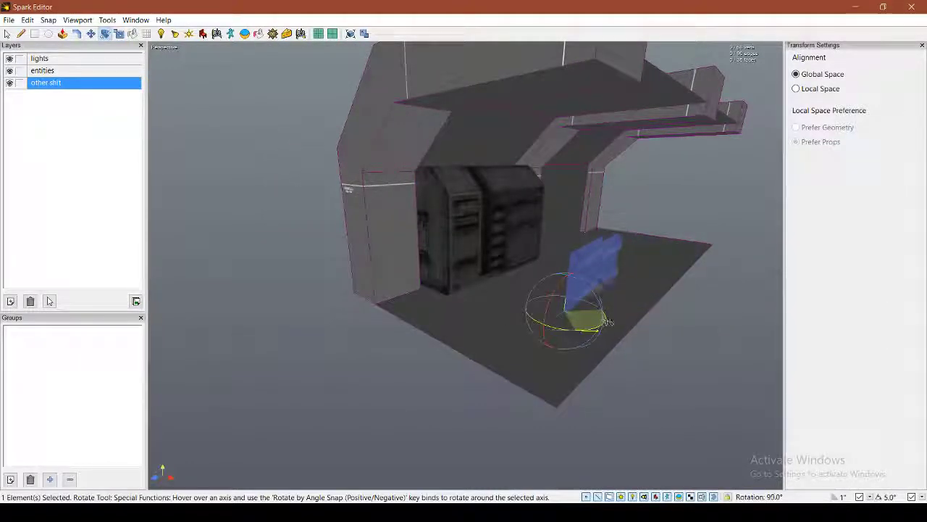
pyautogui.moveTo(552, 303); pyautogui.dragTo(521, 315)
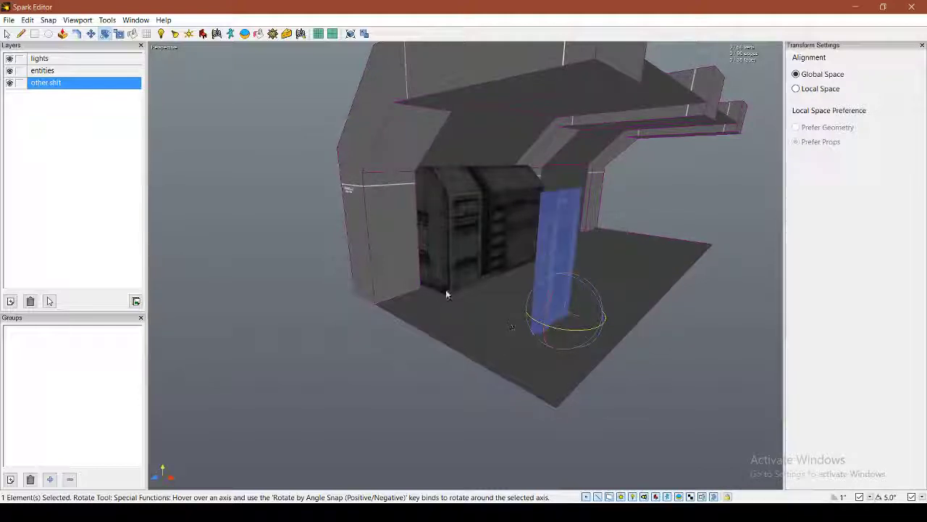
# Step: Position the upright ribbed panel flush on the inner face of the first frame's post, at X -76.27, Z 192.01 inches
pyautogui.click(91, 34)
pyautogui.moveTo(558, 325); pyautogui.dragTo(398, 298)
pyautogui.moveTo(398, 299); pyautogui.dragTo(464, 312, button='right')
pyautogui.moveTo(420, 225); pyautogui.dragTo(439, 230, button='right')
pyautogui.scroll(2, 439, 230)
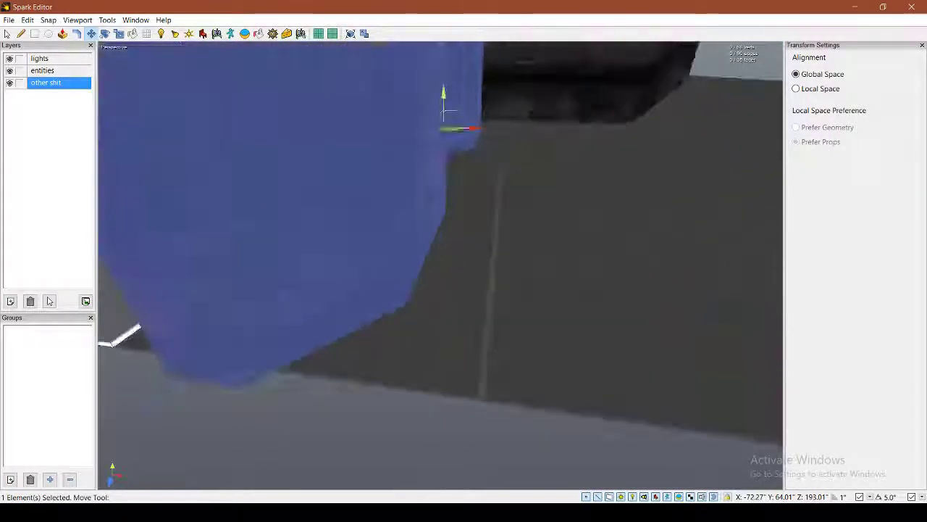
pyautogui.scroll(-2, 439, 230)
pyautogui.moveTo(452, 194); pyautogui.dragTo(438, 195)
pyautogui.moveTo(439, 218); pyautogui.dragTo(389, 269, button='right')
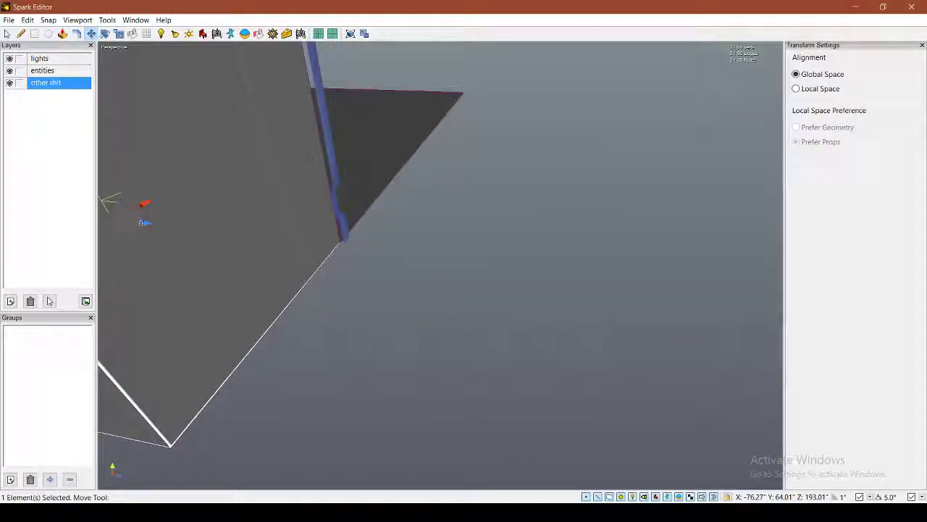
pyautogui.moveTo(137, 222); pyautogui.dragTo(139, 220)
pyautogui.moveTo(139, 220); pyautogui.dragTo(161, 199, button='right')
pyautogui.moveTo(434, 254); pyautogui.dragTo(439, 265, button='right')
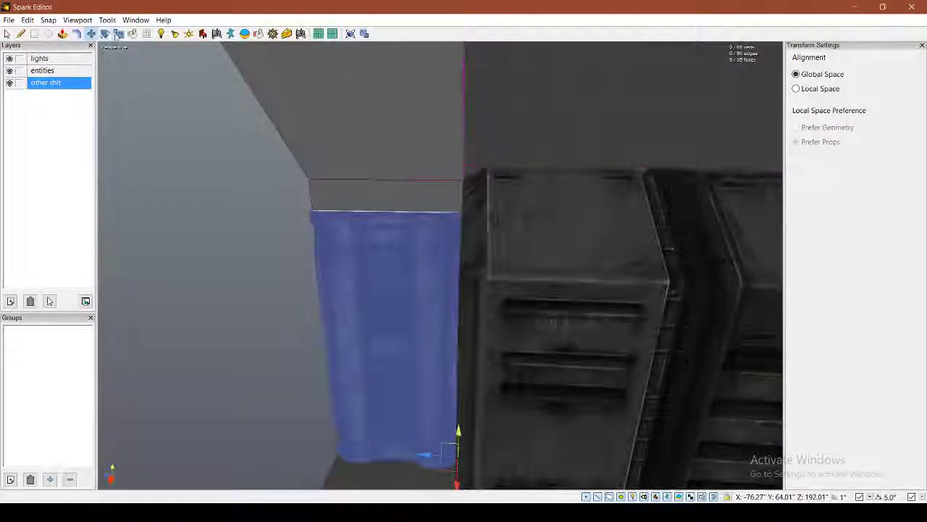
# Step: Stretch the post panel upward to a height of 141 inches so it reaches the frame's bend
pyautogui.click(120, 34)
pyautogui.moveTo(412, 216); pyautogui.dragTo(418, 185)
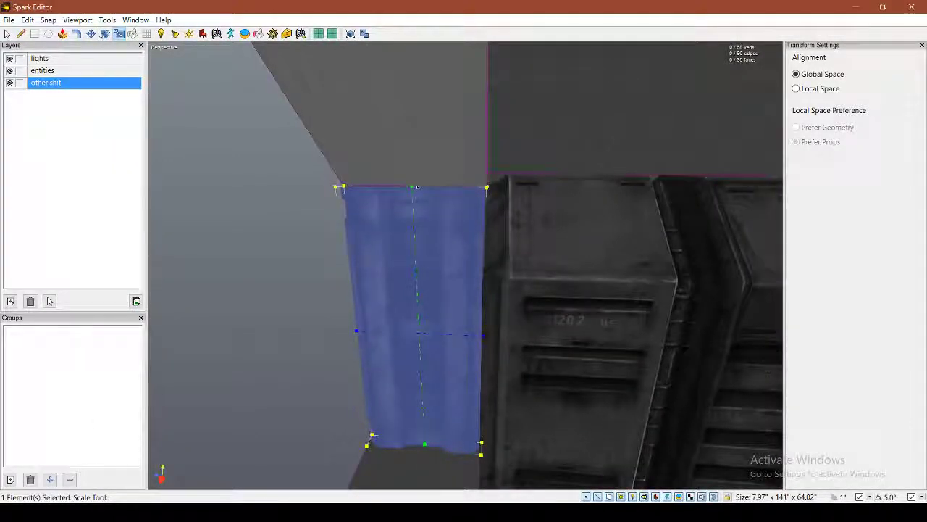
pyautogui.moveTo(421, 189); pyautogui.dragTo(465, 267, button='right')
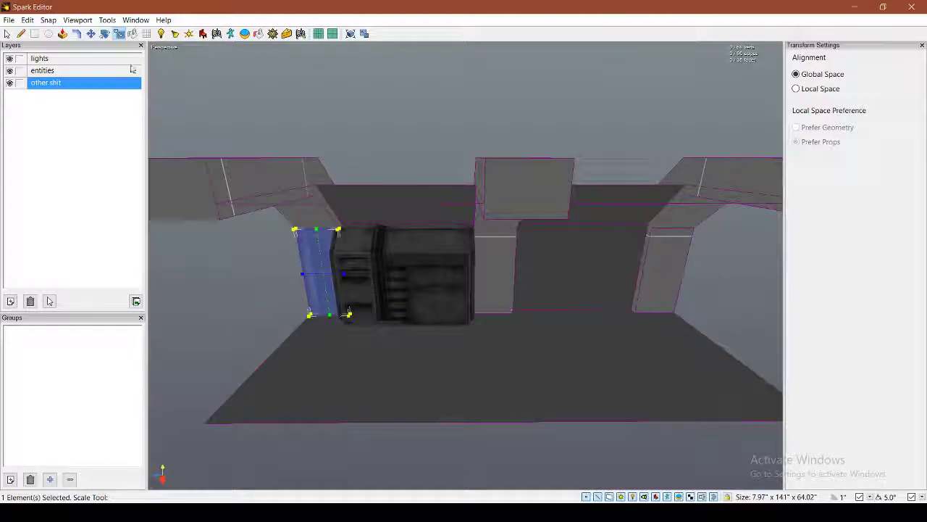
# Step: Copy the ribbed post panel onto the second frame's post at Z -71.99 inches and onto the third frame's post
pyautogui.click(91, 34)
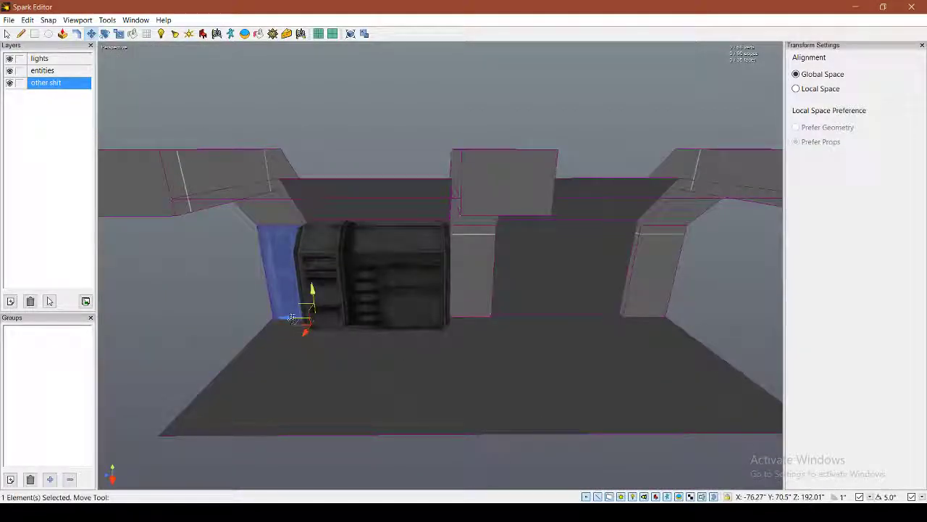
pyautogui.keyDown('shift'); pyautogui.moveTo(292, 317); pyautogui.dragTo(469, 319); pyautogui.keyUp('shift')
pyautogui.moveTo(470, 318); pyautogui.dragTo(441, 265, button='right')
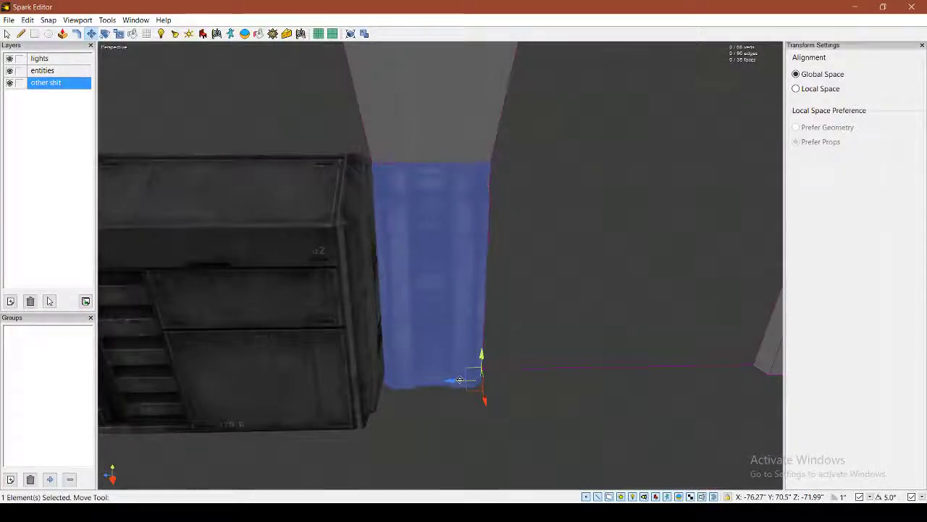
pyautogui.moveTo(465, 372); pyautogui.dragTo(441, 271, button='right')
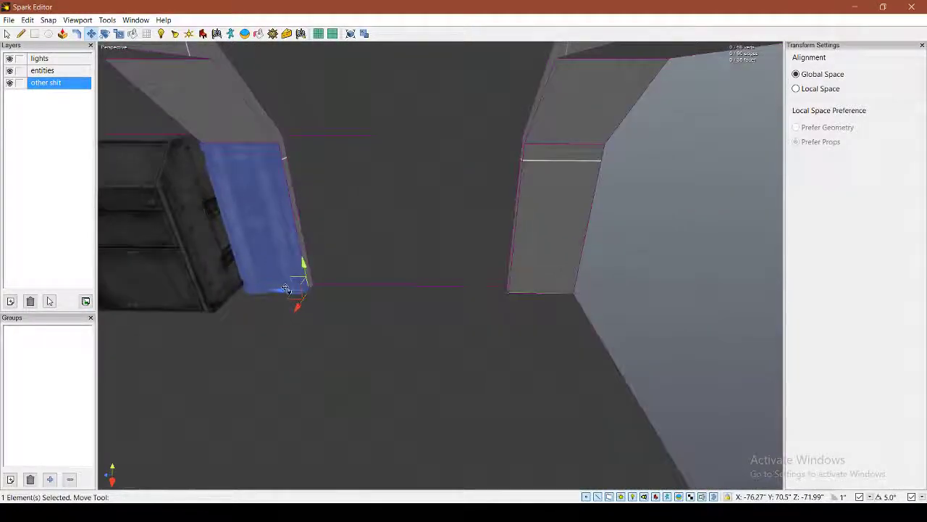
pyautogui.moveTo(285, 289); pyautogui.dragTo(549, 281)
pyautogui.moveTo(550, 281)
pyautogui.mouseDown(button='right')
pyautogui.moveTo(579, 287)
pyautogui.moveTo(499, 282)
pyautogui.moveTo(500, 272)
pyautogui.moveTo(539, 274)
pyautogui.mouseUp(button='right')
# Step: Select all three post panels, duplicate them in place and rotate the copies flat to horizontal
pyautogui.keyDown('shift'); pyautogui.click(296, 285); pyautogui.keyUp('shift')
pyautogui.moveTo(296, 285); pyautogui.dragTo(276, 280, button='right')
pyautogui.keyDown('shift'); pyautogui.click(444, 180); pyautogui.keyUp('shift')
pyautogui.moveTo(443, 179); pyautogui.dragTo(471, 180, button='right')
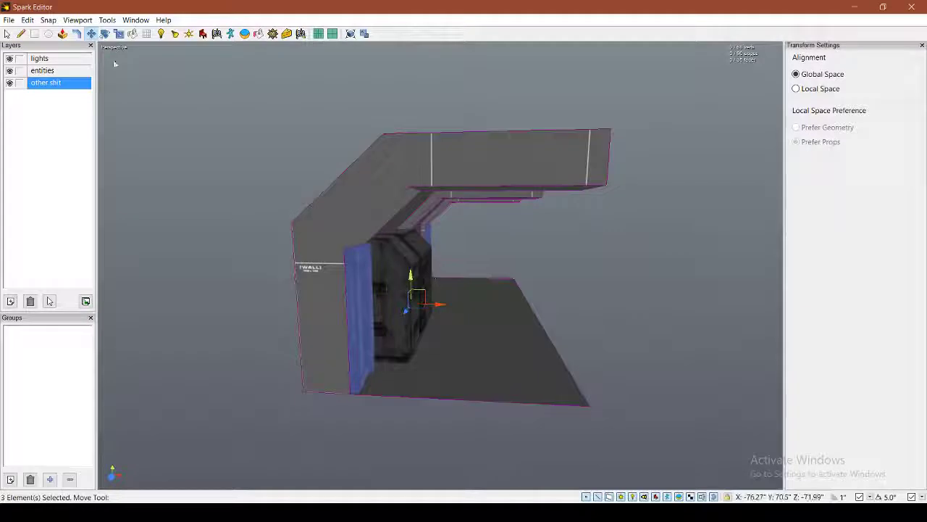
pyautogui.click(106, 35)
pyautogui.moveTo(461, 273); pyautogui.dragTo(481, 273)
pyautogui.moveTo(145, 81); pyautogui.dragTo(95, 36)
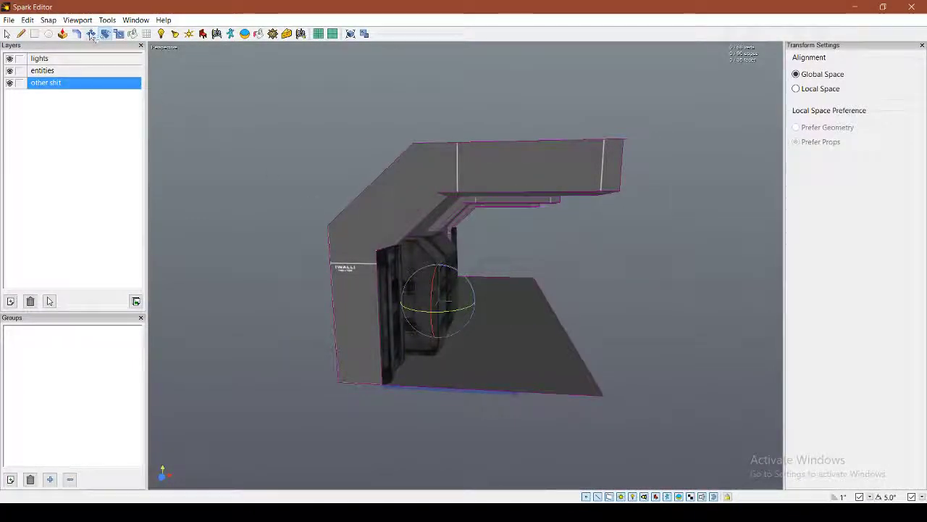
# Step: Move the three horizontal panels up against the undersides of the ceiling beams, starting at the inner bend at X 51.5 inches
pyautogui.click(91, 34)
pyautogui.click(453, 193)
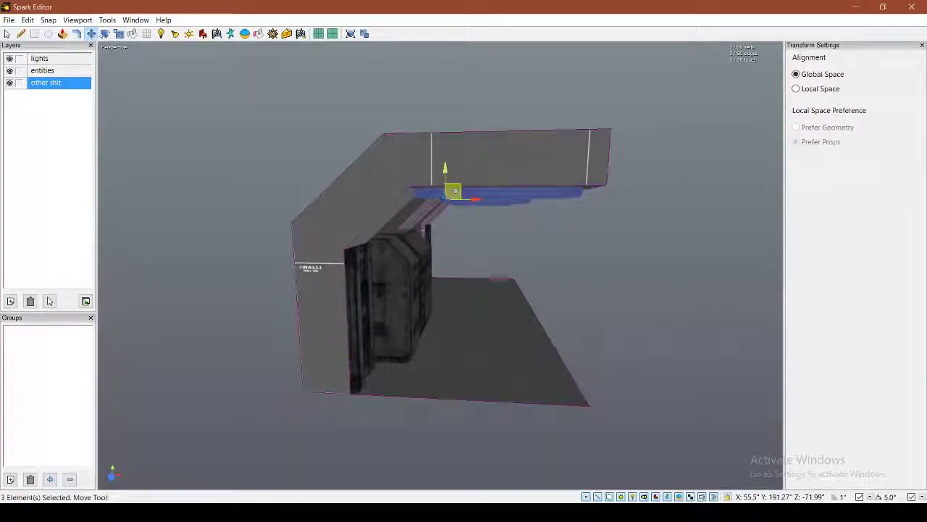
pyautogui.press('w')
pyautogui.moveTo(454, 189); pyautogui.dragTo(440, 263, button='right')
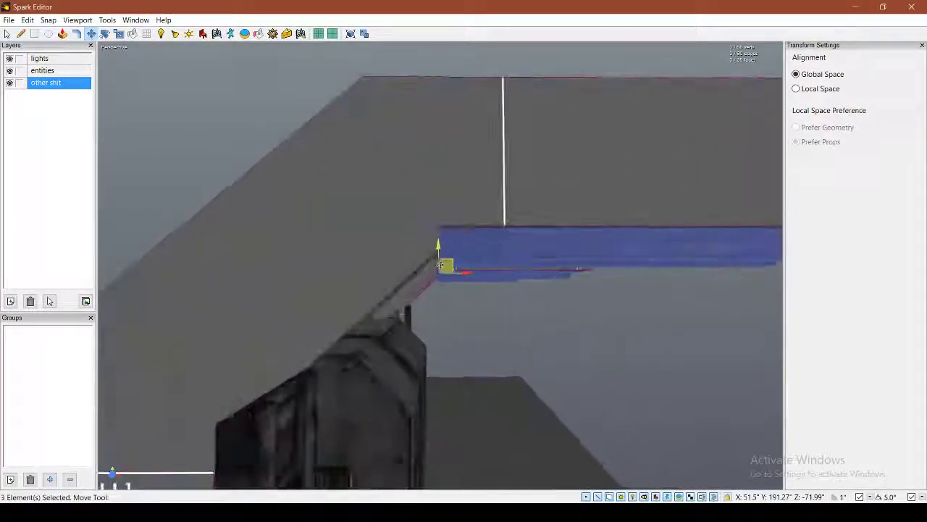
pyautogui.moveTo(437, 254); pyautogui.dragTo(437, 250)
pyautogui.press('d')
pyautogui.moveTo(437, 251); pyautogui.dragTo(499, 256, button='right')
pyautogui.press('s')
# Step: Stretch the three ceiling panels to 163 inches so they reach the beam ends, and clear the selection
pyautogui.click(117, 35)
pyautogui.press('w')
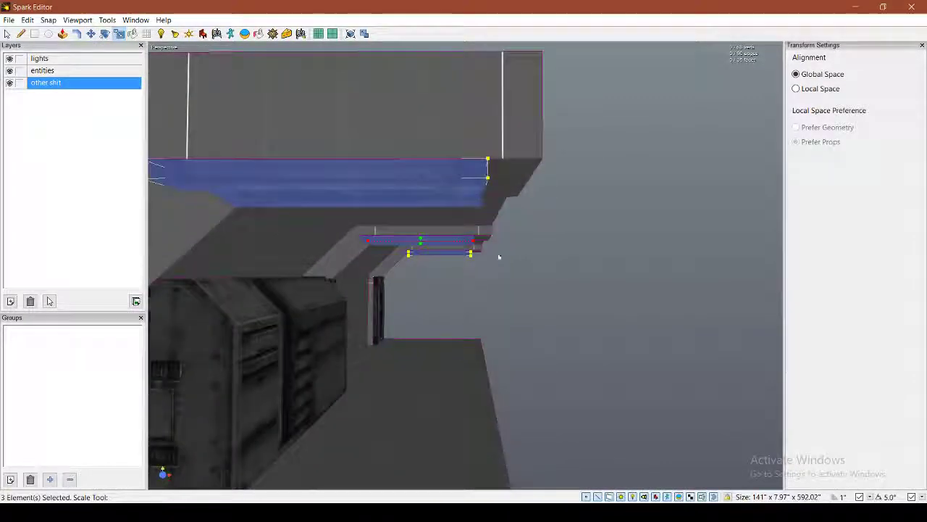
pyautogui.moveTo(472, 242); pyautogui.dragTo(490, 243)
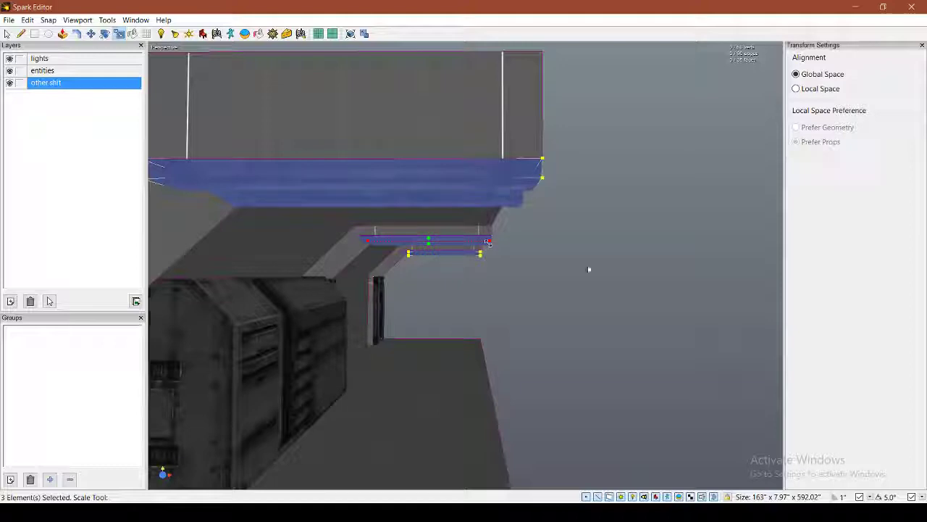
pyautogui.click(588, 269)
pyautogui.moveTo(588, 268); pyautogui.dragTo(466, 266, button='right')
pyautogui.press('s')
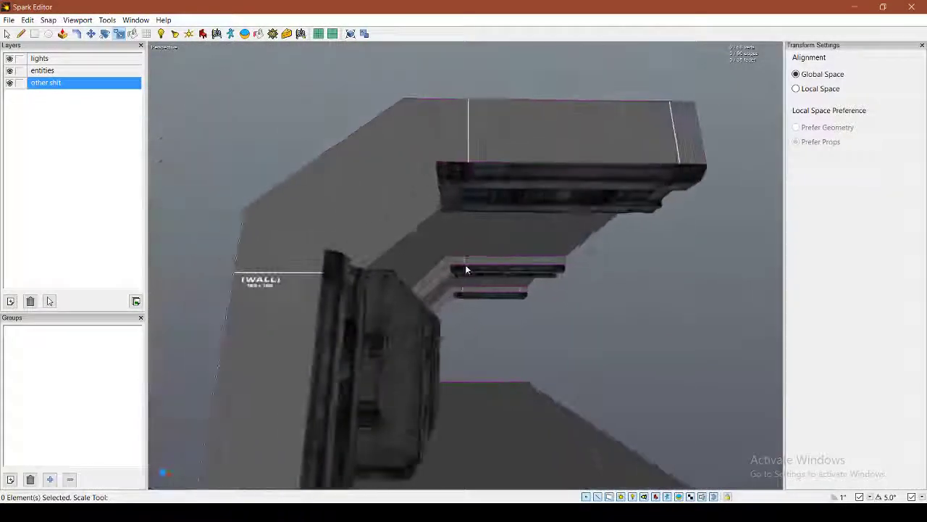
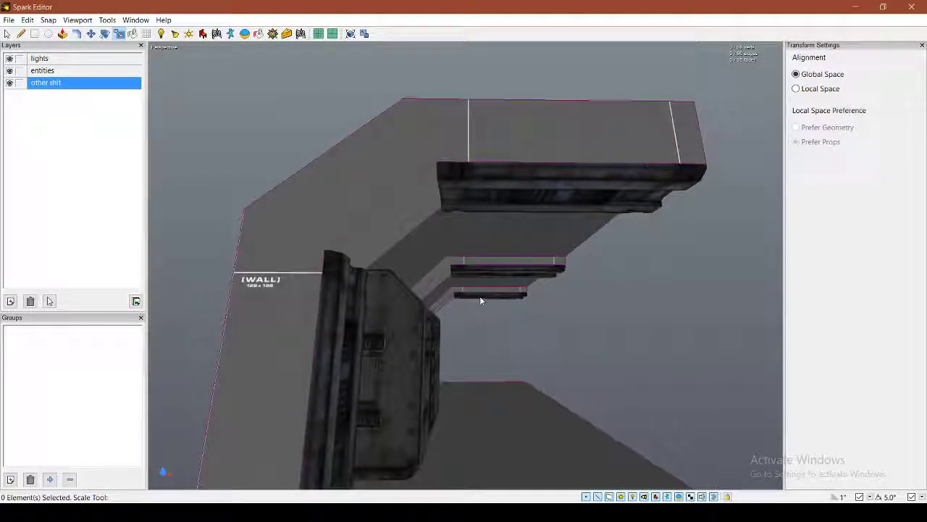
# Step: Paste another set of the three post panels, tilt them to the frames' slope and move them onto the angled sections at X -27.51, Y 187.21 inches
pyautogui.hotkey('ctrl', 'v')
pyautogui.click(106, 34)
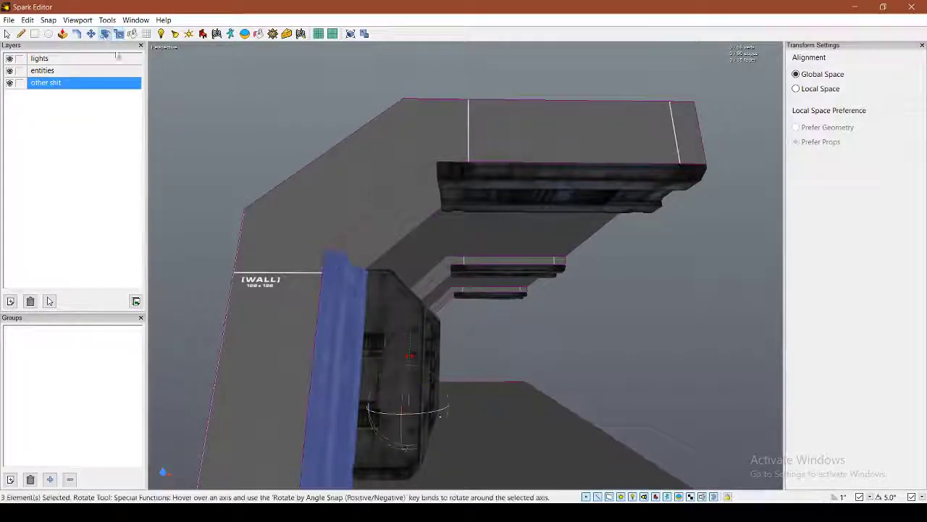
pyautogui.moveTo(441, 431); pyautogui.dragTo(433, 442)
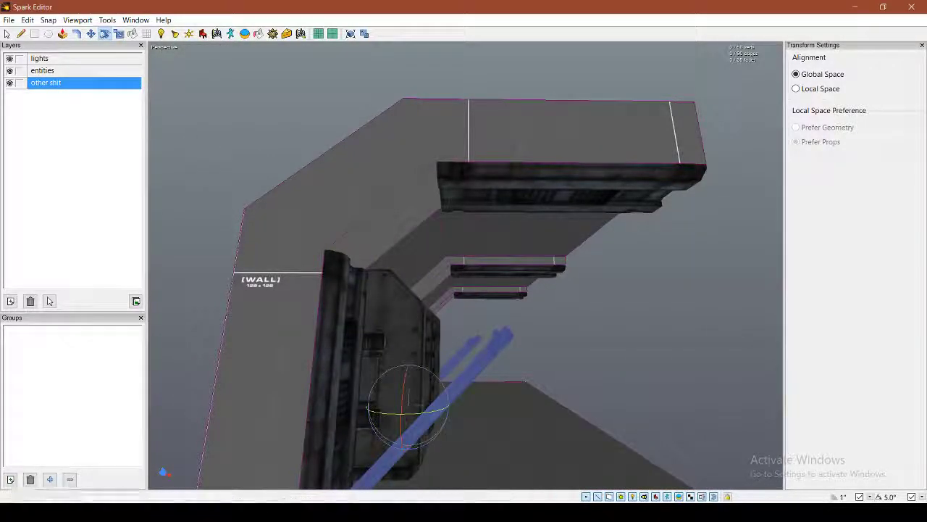
pyautogui.click(91, 34)
pyautogui.moveTo(380, 388); pyautogui.dragTo(376, 293)
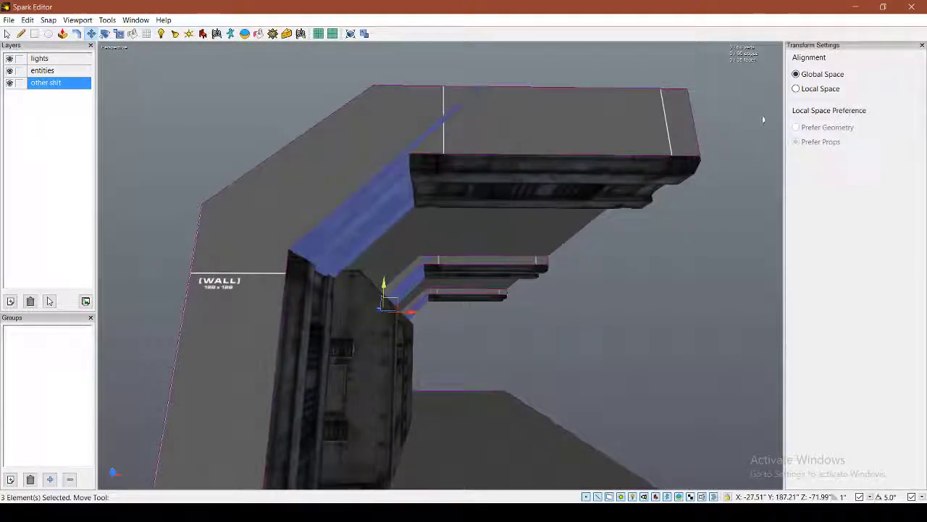
# Step: Scale the three selected diagonal trim props in local space to fit the arches' angled sections, about 66" × 62" × 592" overall
pyautogui.moveTo(507, 195); pyautogui.dragTo(451, 282, button='middle')
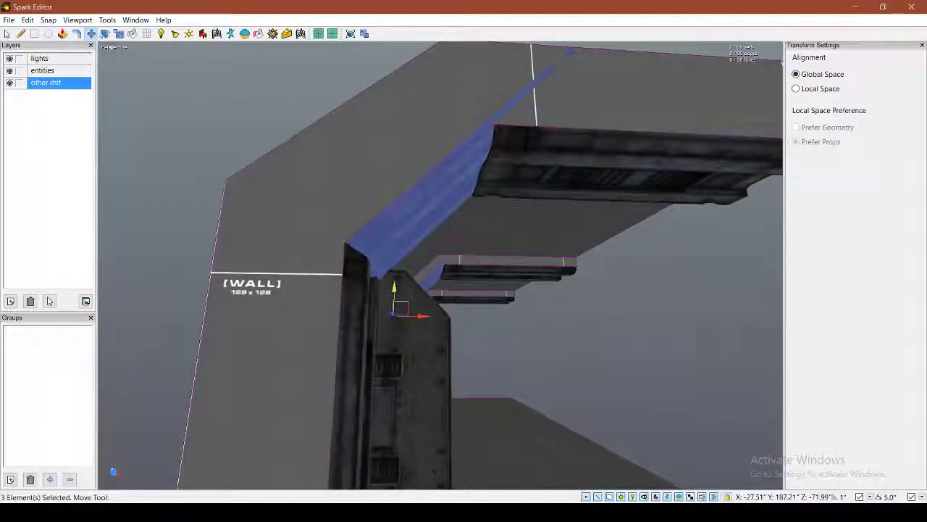
pyautogui.press('e')
pyautogui.moveTo(444, 345)
pyautogui.mouseDown()
pyautogui.moveTo(430, 355)
pyautogui.moveTo(445, 342)
pyautogui.mouseUp()
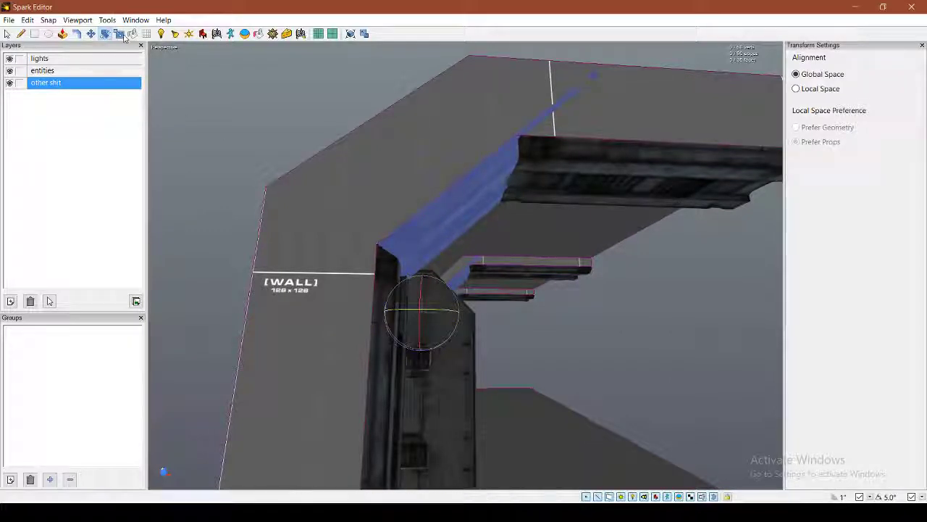
pyautogui.press('r')
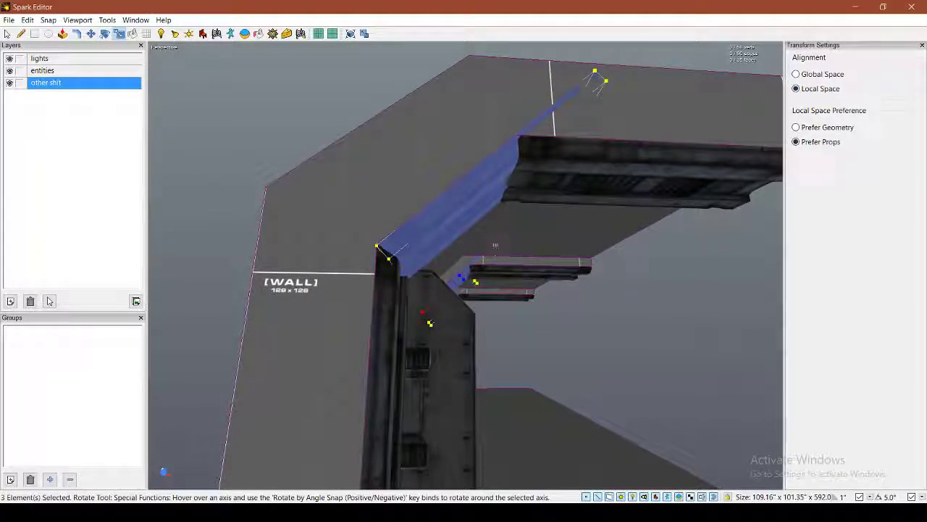
pyautogui.moveTo(499, 245); pyautogui.dragTo(473, 266)
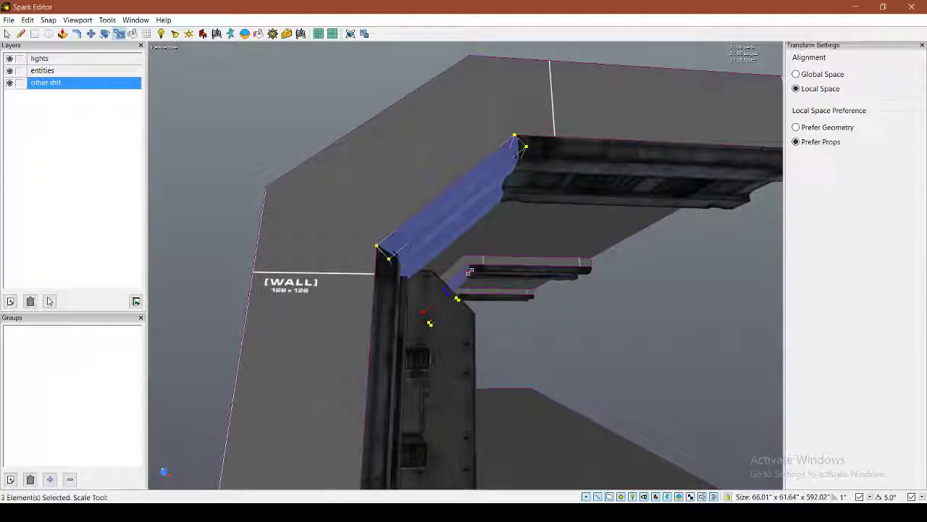
pyautogui.press('space')
pyautogui.press('Escape')
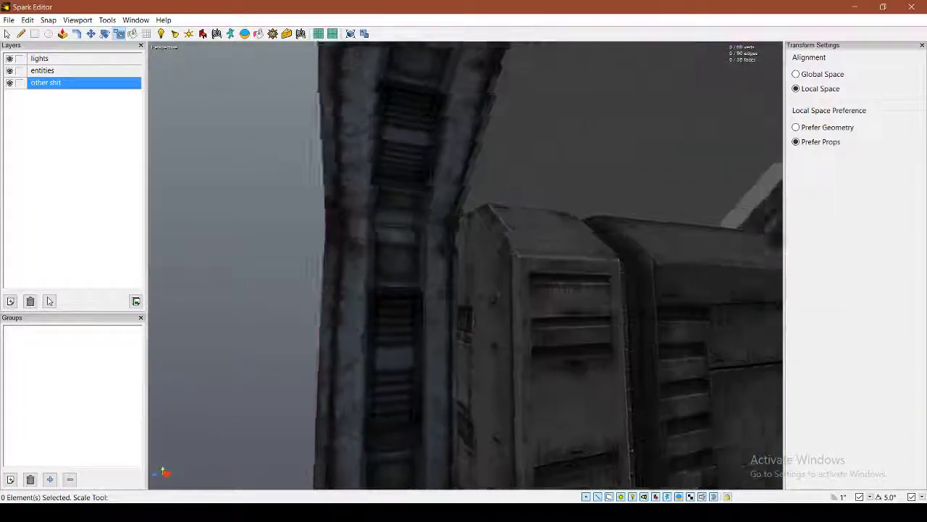
# Step: Split the end arch's side face with the Line tool by joining inner and outer corners at its upper and lower bends
pyautogui.press('w')
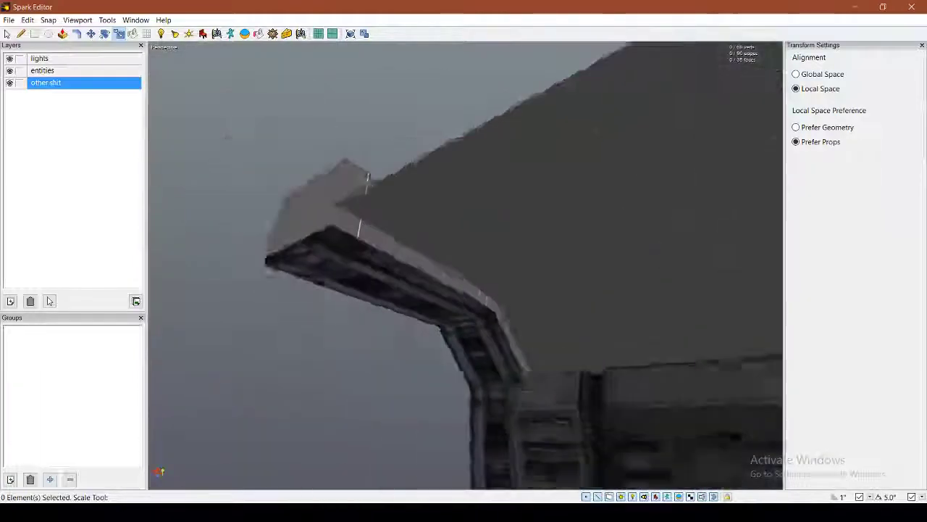
pyautogui.click(467, 266)
pyautogui.moveTo(468, 265); pyautogui.dragTo(451, 261, button='middle')
pyautogui.click(22, 34)
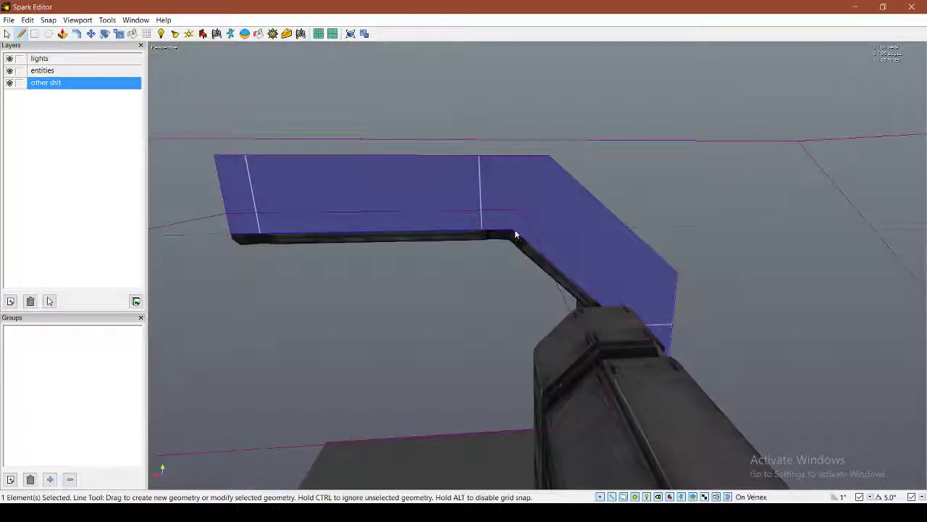
pyautogui.moveTo(514, 231); pyautogui.dragTo(552, 156)
pyautogui.moveTo(611, 304); pyautogui.dragTo(539, 269, button='middle')
pyautogui.moveTo(414, 235); pyautogui.dragTo(509, 178)
pyautogui.moveTo(509, 178)
pyautogui.mouseDown(button='middle')
pyautogui.moveTo(548, 181)
pyautogui.moveTo(486, 273)
pyautogui.mouseUp(button='middle')
pyautogui.moveTo(364, 250); pyautogui.dragTo(472, 228, button='middle')
pyautogui.moveTo(587, 219); pyautogui.dragTo(666, 182)
pyautogui.moveTo(666, 181); pyautogui.dragTo(571, 252, button='middle')
pyautogui.moveTo(571, 252); pyautogui.dragTo(608, 230)
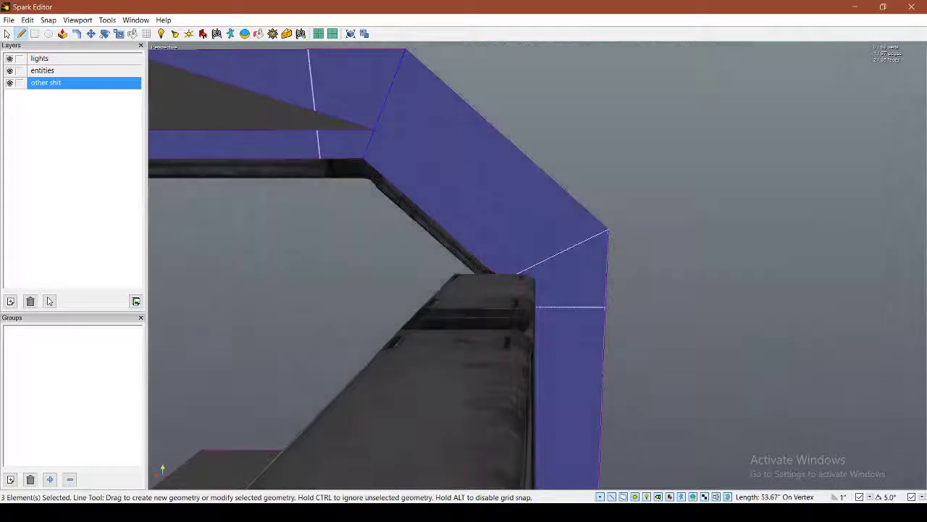
# Step: Check the split arch side by selecting its separate faces
pyautogui.click(8, 34)
pyautogui.click(366, 150)
pyautogui.click(316, 124)
pyautogui.click(521, 302)
pyautogui.click(495, 296)
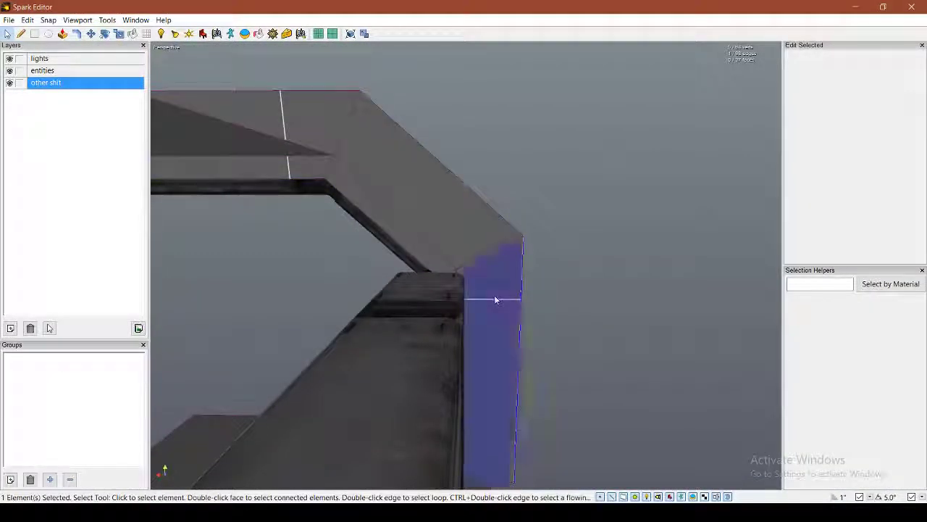
pyautogui.press('XF86AudioLowerVolume')
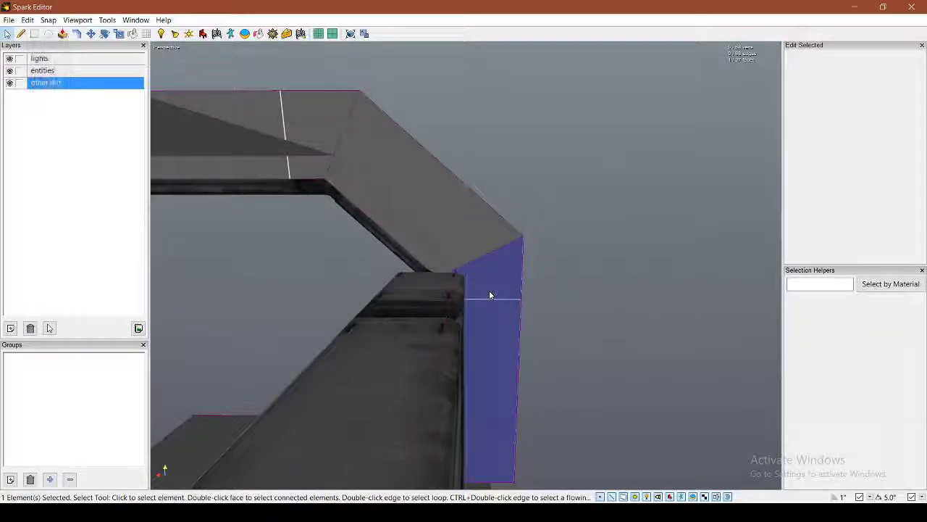
pyautogui.press('XF86AudioRaiseVolume')
pyautogui.press('XF86AudioRaiseVolume')
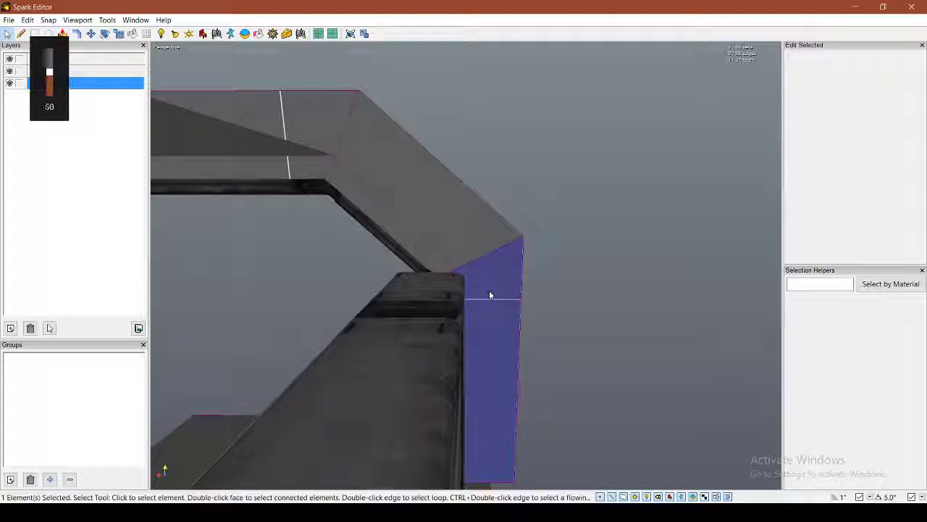
# Step: Delete the unsplit side faces of the middle arch and the last arch
pyautogui.click(562, 191)
pyautogui.moveTo(562, 191); pyautogui.dragTo(458, 257, button='right')
pyautogui.doubleClick(372, 178)
pyautogui.moveTo(371, 178); pyautogui.dragTo(462, 204, button='right')
pyautogui.click(438, 173)
pyautogui.keyDown('shift'); pyautogui.click(497, 165); pyautogui.keyUp('shift')
pyautogui.keyDown('shift'); pyautogui.click(569, 248); pyautogui.keyUp('shift')
pyautogui.moveTo(569, 248); pyautogui.dragTo(468, 269, button='right')
pyautogui.click(618, 259)
pyautogui.moveTo(619, 258); pyautogui.dragTo(442, 267, button='right')
pyautogui.keyDown('shift'); pyautogui.click(384, 246); pyautogui.keyUp('shift')
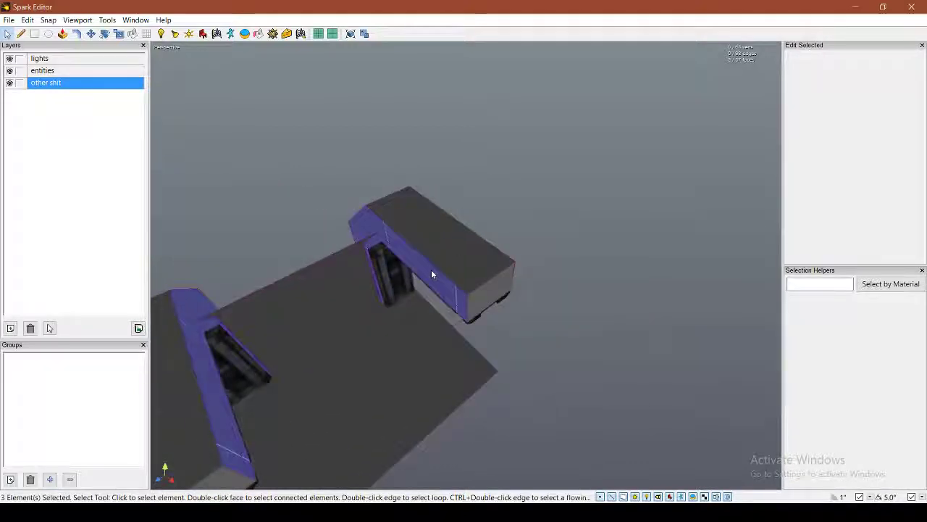
pyautogui.press('Delete')
# Step: Copy the first arch's split side and snap the copy onto the matching side of the middle arch
pyautogui.moveTo(645, 360); pyautogui.dragTo(363, 338, button='right')
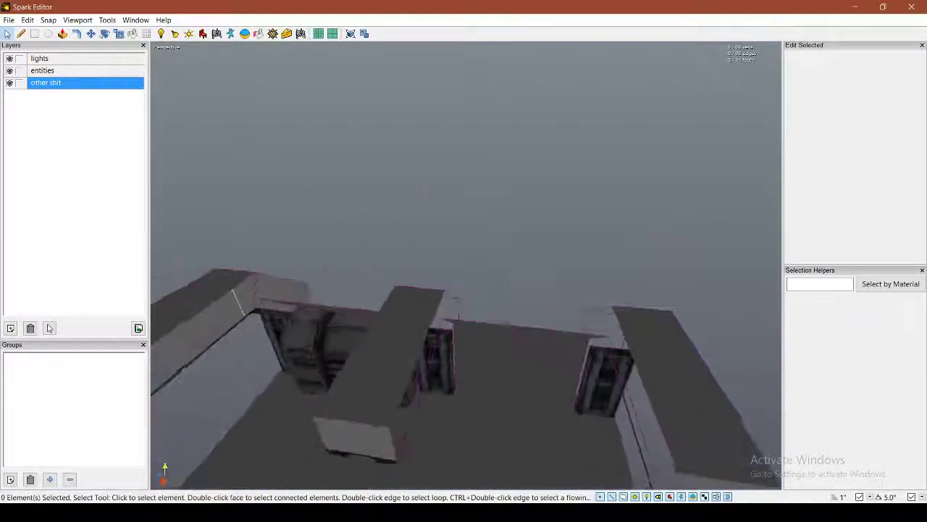
pyautogui.doubleClick(262, 295)
pyautogui.click(92, 34)
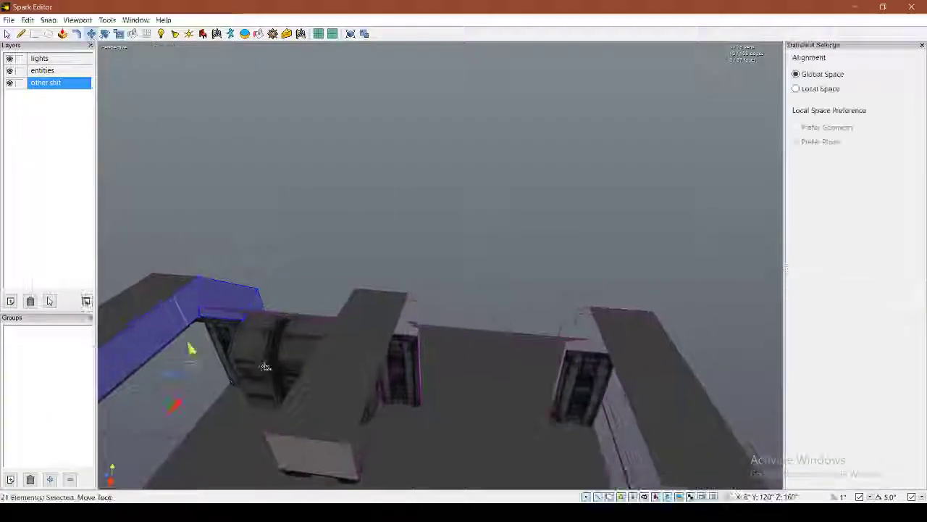
pyautogui.moveTo(178, 373); pyautogui.dragTo(303, 328)
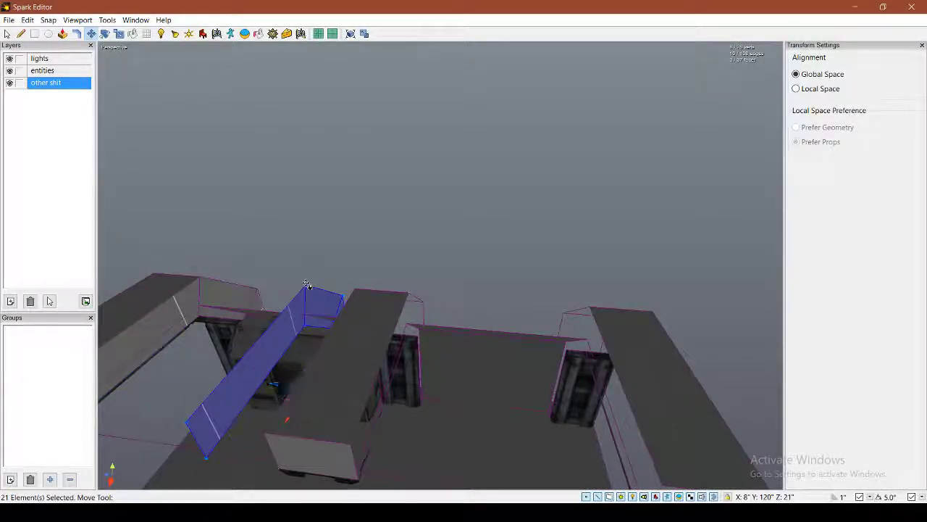
pyautogui.moveTo(307, 284); pyautogui.dragTo(409, 293)
# Step: Make another copy of the first arch's split side and snap it to the opposite side of the middle arch
pyautogui.hotkey('ctrl', 'z')
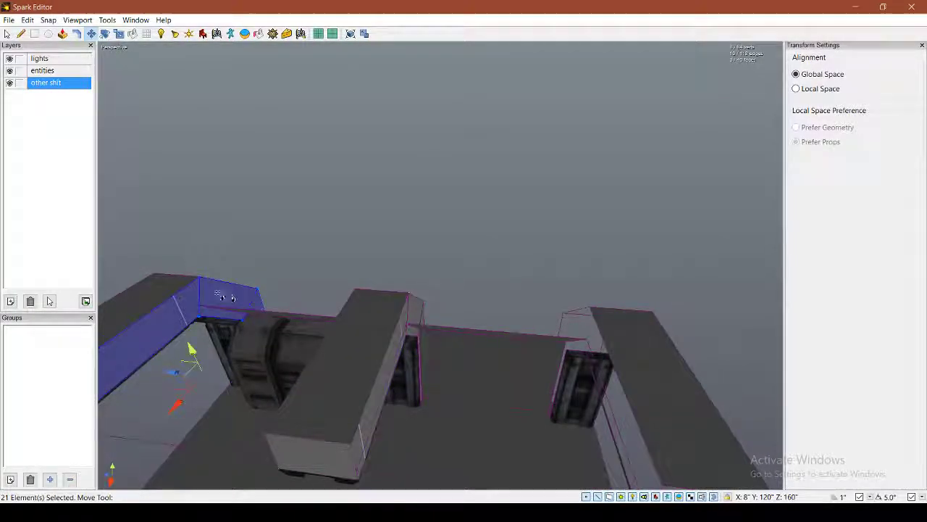
pyautogui.moveTo(183, 373); pyautogui.dragTo(218, 386)
pyautogui.press('Escape')
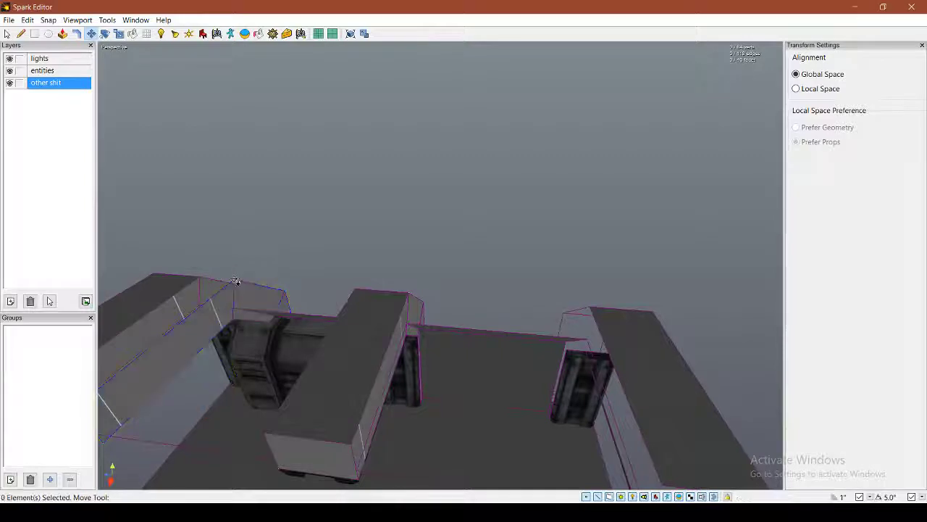
pyautogui.click(234, 280)
pyautogui.click(354, 291)
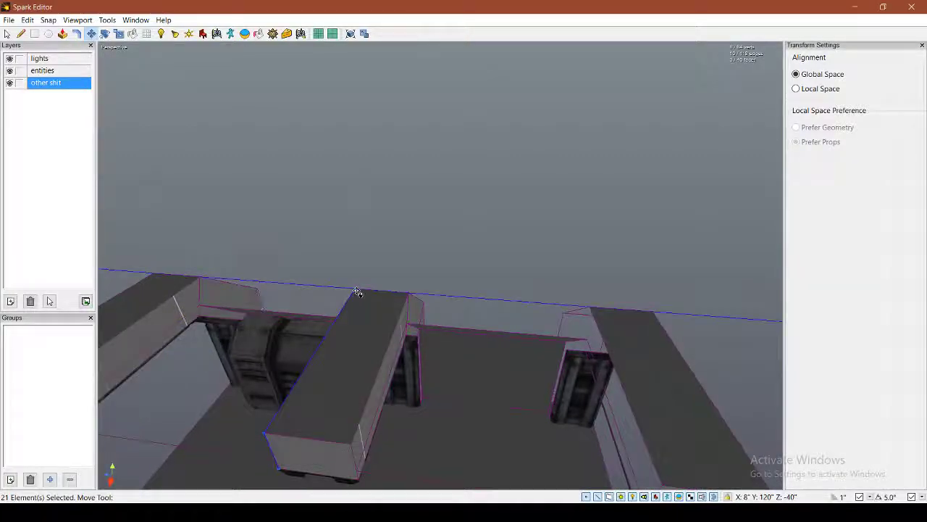
# Step: Flip the copied side's faces and snap a further copy of it onto the open side of the last arch
pyautogui.click(6, 34)
pyautogui.click(28, 20)
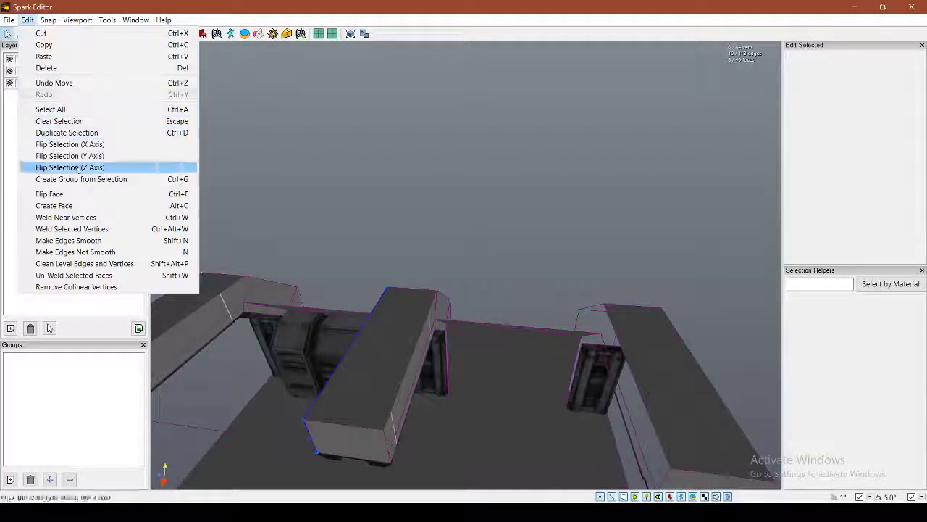
pyautogui.click(75, 196)
pyautogui.click(91, 34)
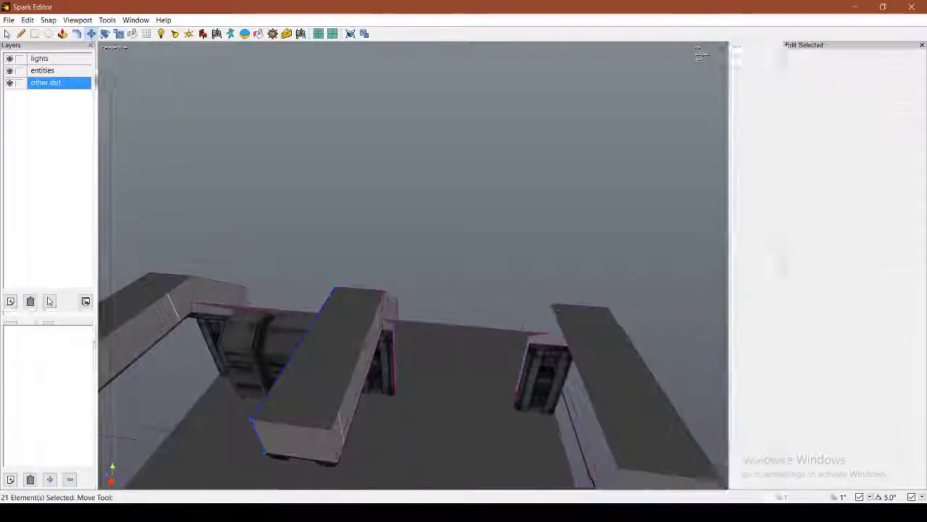
pyautogui.moveTo(331, 390); pyautogui.dragTo(529, 413)
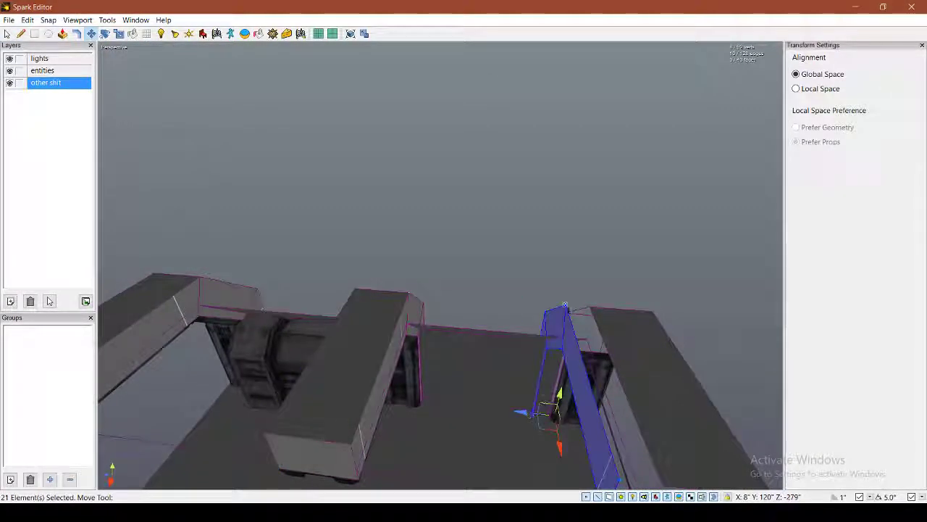
pyautogui.moveTo(565, 305)
pyautogui.mouseDown()
pyautogui.moveTo(602, 308)
pyautogui.moveTo(592, 306)
pyautogui.mouseUp()
pyautogui.moveTo(592, 306); pyautogui.dragTo(746, 326, button='middle')
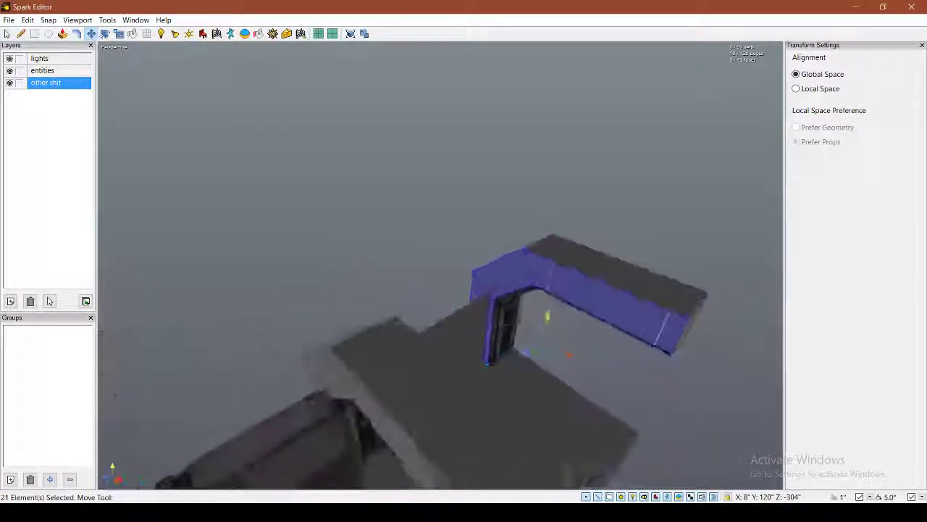
pyautogui.moveTo(441, 266)
pyautogui.mouseDown(button='middle')
pyautogui.moveTo(406, 290)
pyautogui.moveTo(433, 264)
pyautogui.mouseUp(button='middle')
# Step: Select all the arch geometry and weld its near vertices
pyautogui.click(7, 34)
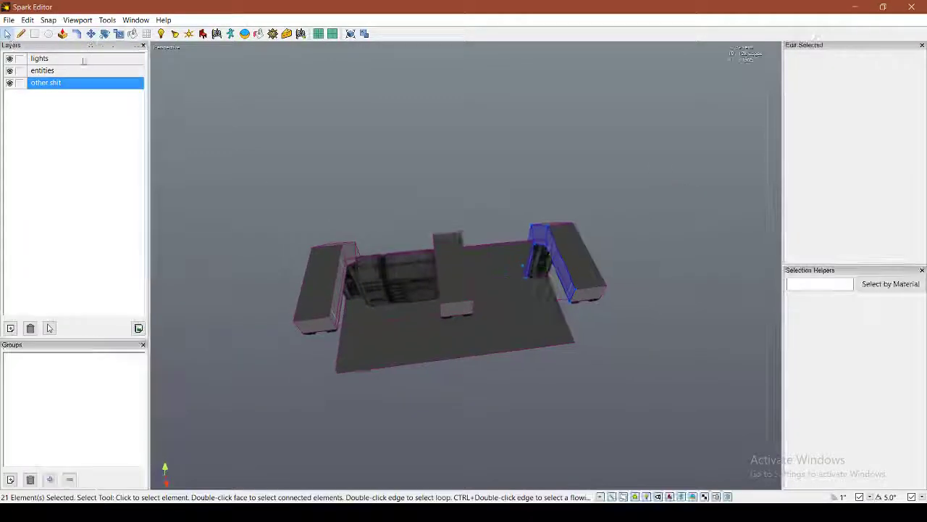
pyautogui.moveTo(188, 113); pyautogui.dragTo(627, 349)
pyautogui.click(651, 362)
pyautogui.moveTo(651, 363)
pyautogui.mouseDown(button='middle')
pyautogui.moveTo(660, 395)
pyautogui.moveTo(652, 355)
pyautogui.mouseUp(button='middle')
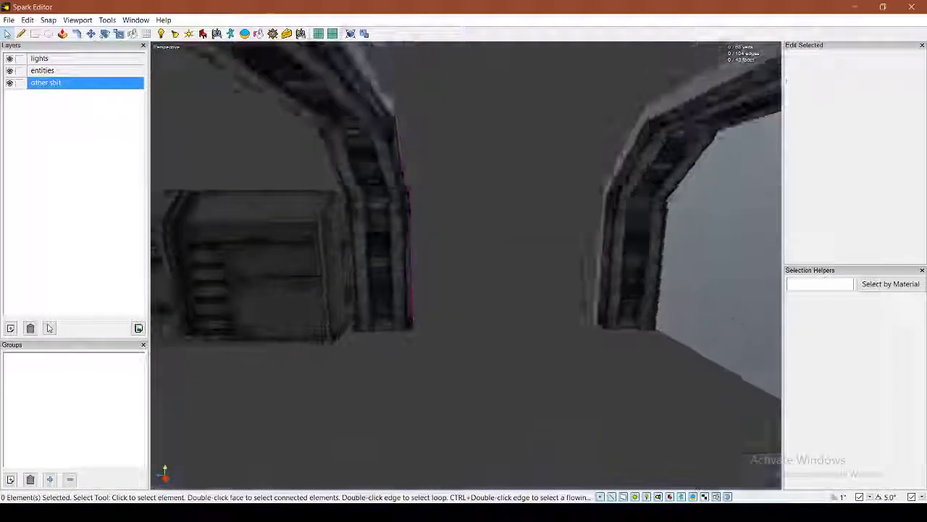
# Step: Select the inner edges along the top beam and the diagonal section of the first arch's split side
pyautogui.moveTo(466, 266)
pyautogui.mouseDown(button='middle')
pyautogui.moveTo(464, 258)
pyautogui.moveTo(341, 239)
pyautogui.moveTo(468, 267)
pyautogui.moveTo(507, 293)
pyautogui.moveTo(492, 311)
pyautogui.moveTo(461, 263)
pyautogui.mouseUp(button='middle')
pyautogui.click(476, 280)
pyautogui.click(302, 199)
pyautogui.keyDown('shift'); pyautogui.click(336, 217); pyautogui.keyUp('shift')
pyautogui.moveTo(336, 217); pyautogui.dragTo(352, 250, button='middle')
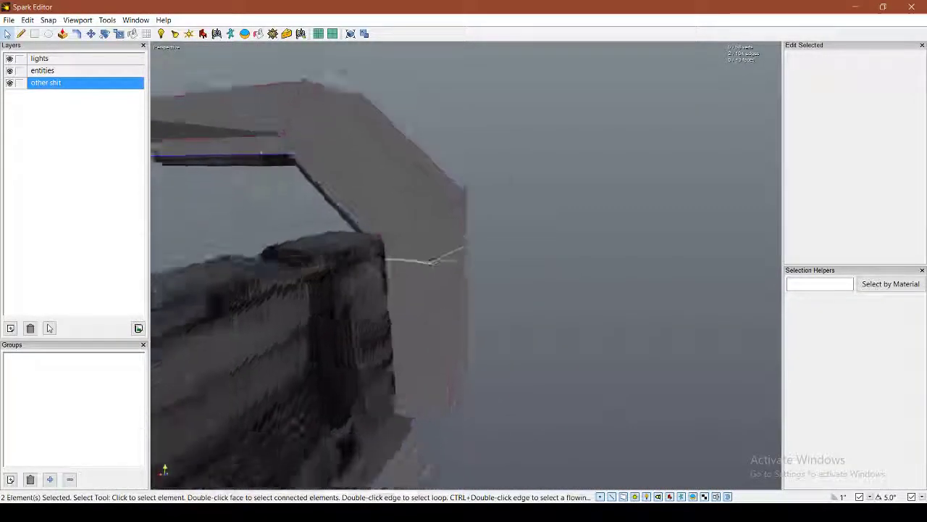
pyautogui.moveTo(465, 266); pyautogui.dragTo(420, 279, button='middle')
# Step: Turn off prop selection and add the leg's face and its inner vertical edge to the selection
pyautogui.keyDown('shift'); pyautogui.click(437, 259); pyautogui.keyUp('shift')
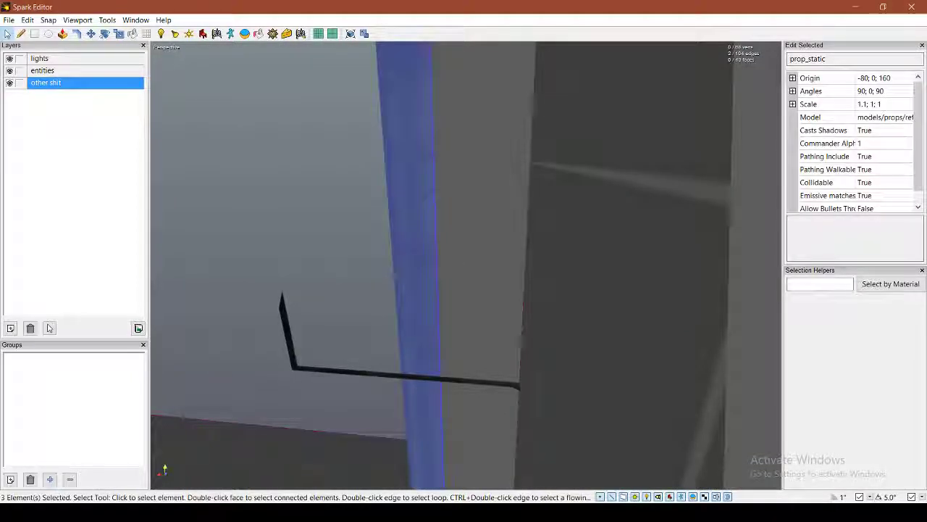
pyautogui.keyDown('shift'); pyautogui.click(438, 259); pyautogui.keyUp('shift')
pyautogui.keyDown('shift'); pyautogui.click(441, 271); pyautogui.keyUp('shift')
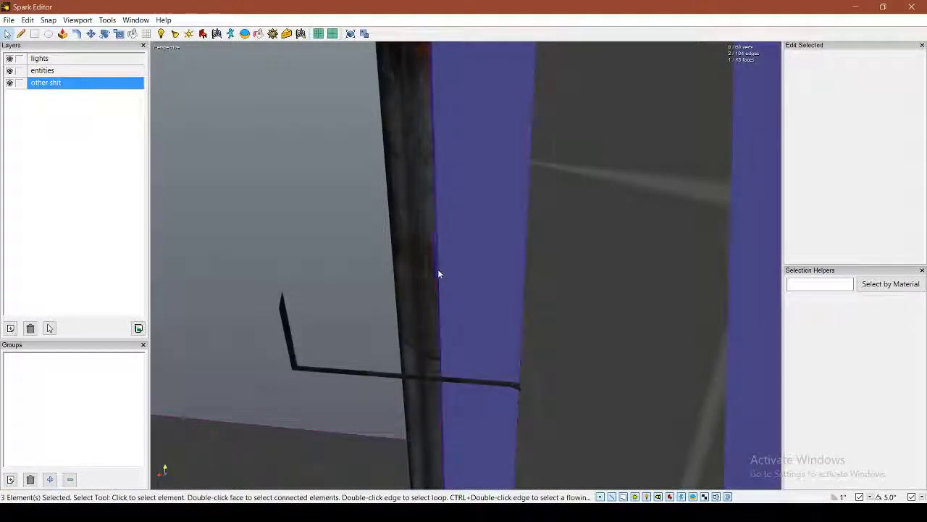
pyautogui.keyDown('ctrl'); pyautogui.click(437, 270); pyautogui.keyUp('ctrl')
pyautogui.click(670, 497)
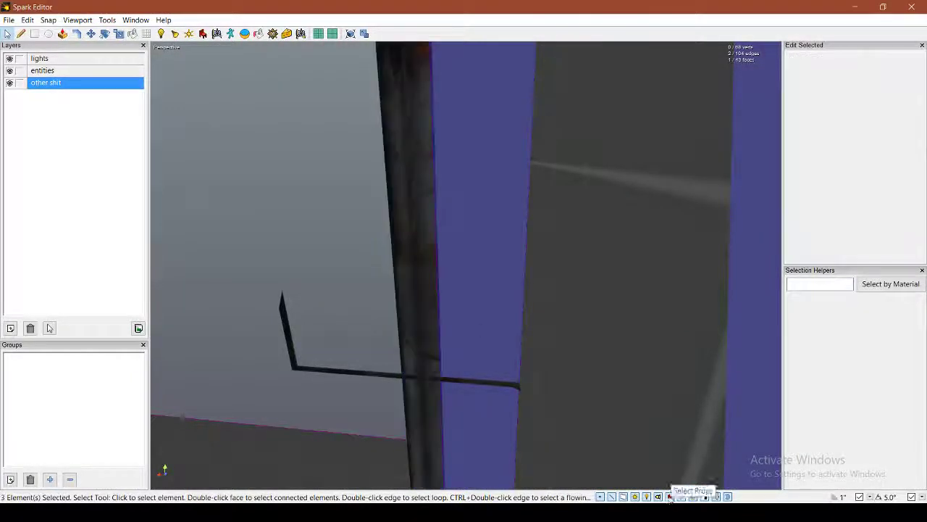
pyautogui.keyDown('shift'); pyautogui.click(441, 311); pyautogui.keyUp('shift')
# Step: Add the top beam and diagonal side faces of the arch to the selection
pyautogui.scroll(-5, 420, 323)
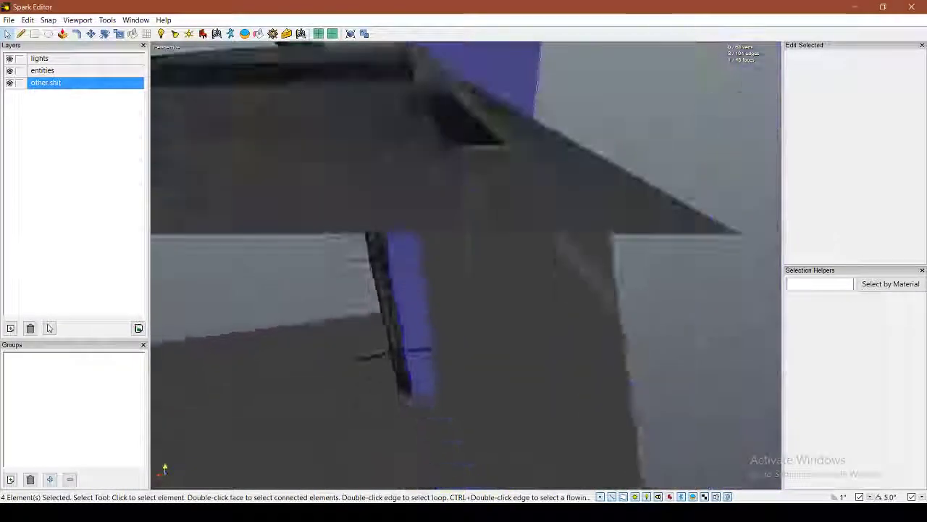
pyautogui.moveTo(420, 323); pyautogui.dragTo(510, 319, button='middle')
pyautogui.keyDown('shift'); pyautogui.click(378, 234); pyautogui.keyUp('shift')
pyautogui.keyDown('shift'); pyautogui.click(438, 230); pyautogui.keyUp('shift')
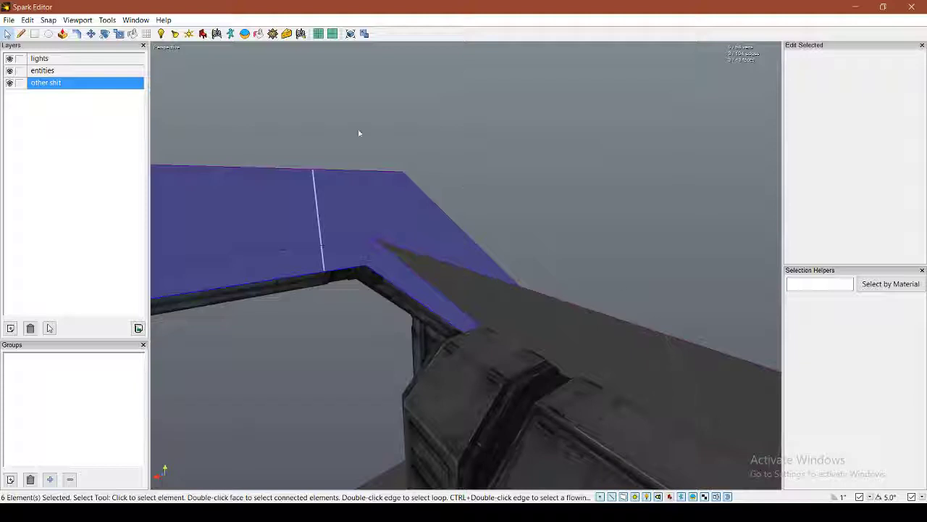
# Step: Try trimming the selected arch faces along their inner edges with the Individual Faces method, and undo it
pyautogui.click(77, 36)
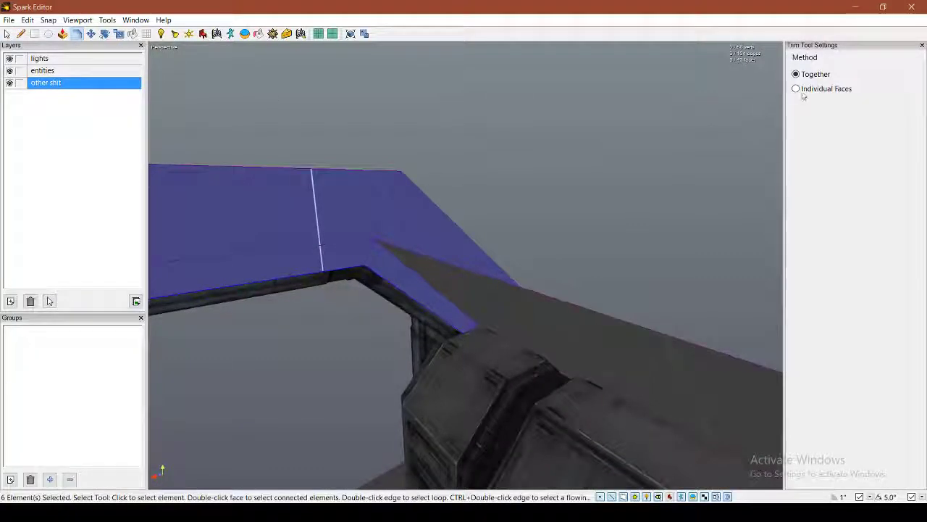
pyautogui.moveTo(337, 220); pyautogui.dragTo(360, 207)
pyautogui.moveTo(360, 207); pyautogui.dragTo(464, 265, button='right')
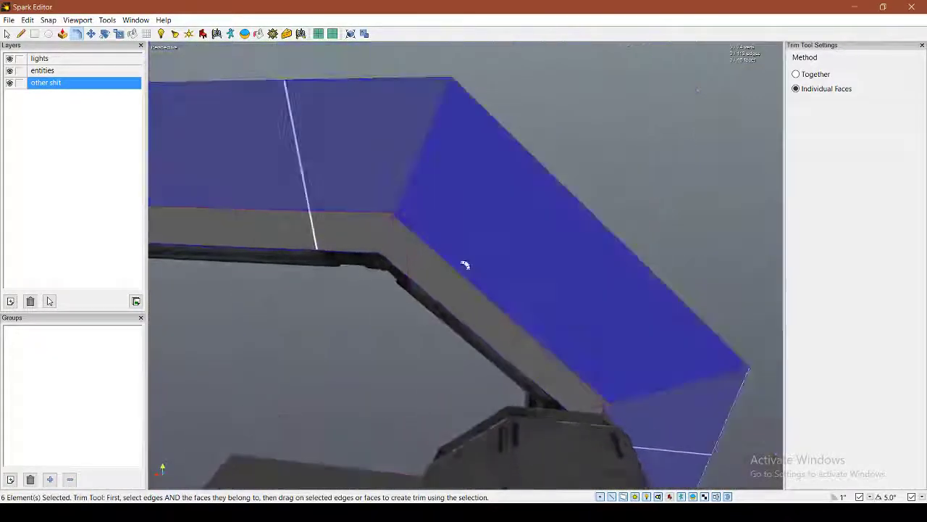
pyautogui.hotkey('ctrl', 'z')
# Step: Try a 12" wide trim on the selected arch faces with the Together method, and undo it
pyautogui.click(800, 75)
pyautogui.moveTo(502, 170); pyautogui.dragTo(542, 160)
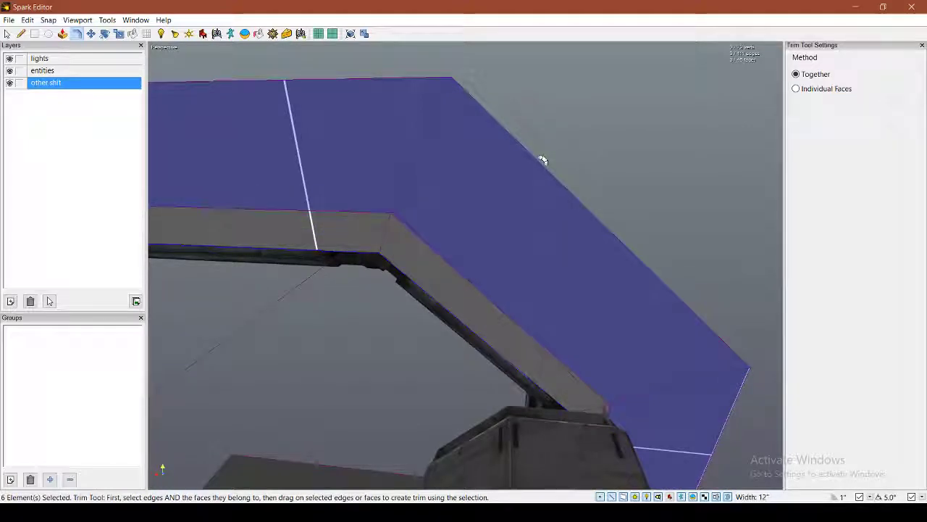
pyautogui.hotkey('ctrl', 'z')
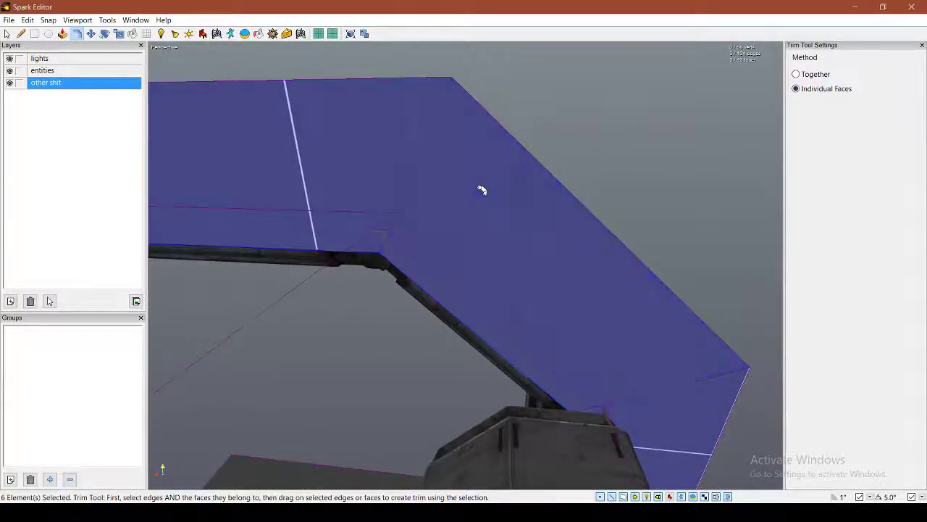
# Step: Trim the selected arch faces along their inner edges using the Individual Faces method
pyautogui.moveTo(482, 189); pyautogui.dragTo(527, 177)
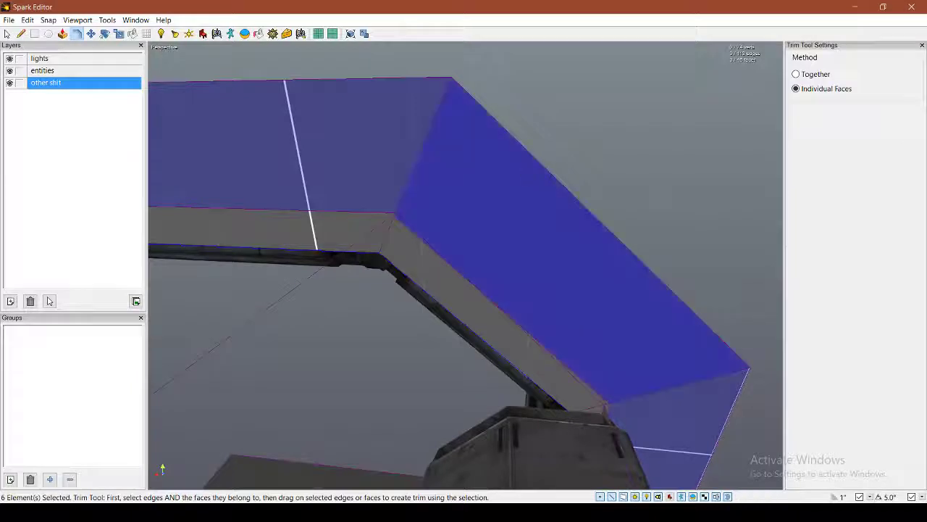
# Step: Undo the Individual Faces trim and trim the selected arch faces along their inner edges with the Together method
pyautogui.moveTo(527, 177); pyautogui.dragTo(466, 267, button='middle')
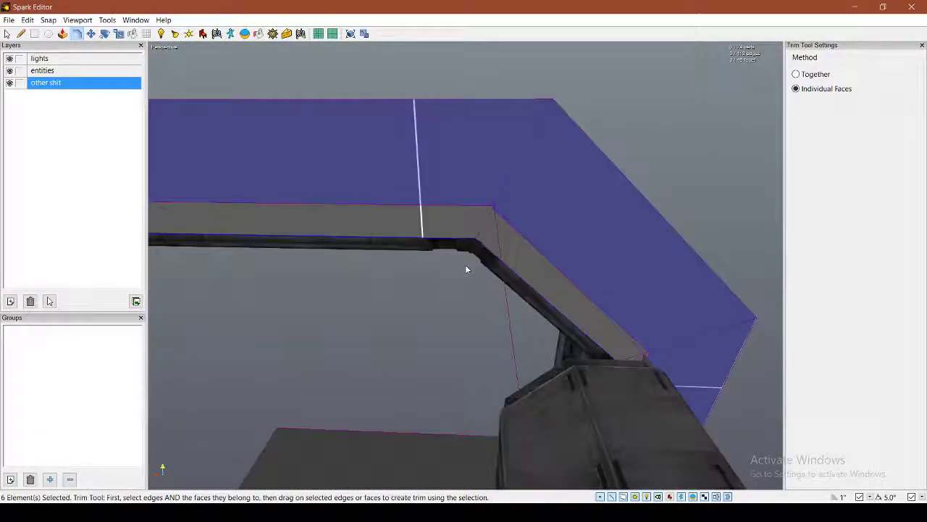
pyautogui.hotkey('ctrl', 'z')
pyautogui.click(796, 74)
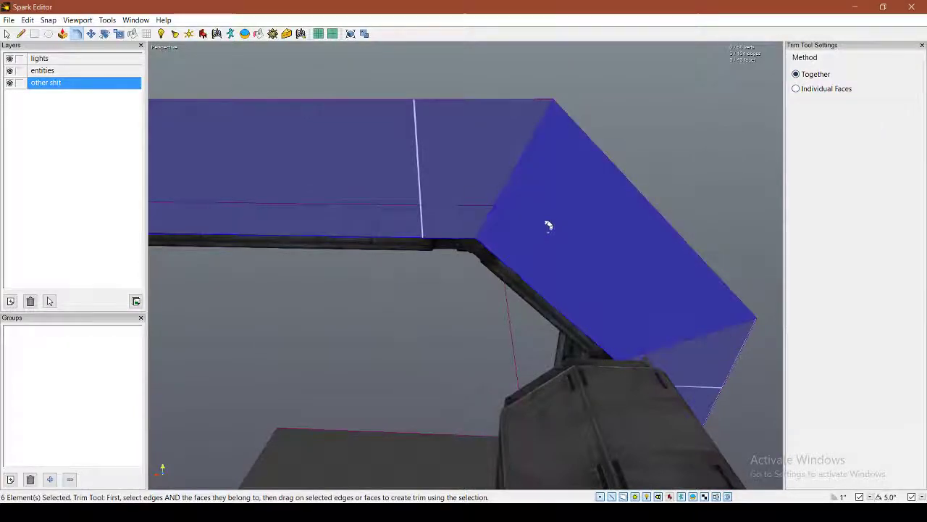
pyautogui.moveTo(548, 224); pyautogui.dragTo(589, 208)
pyautogui.moveTo(589, 208); pyautogui.dragTo(465, 267, button='middle')
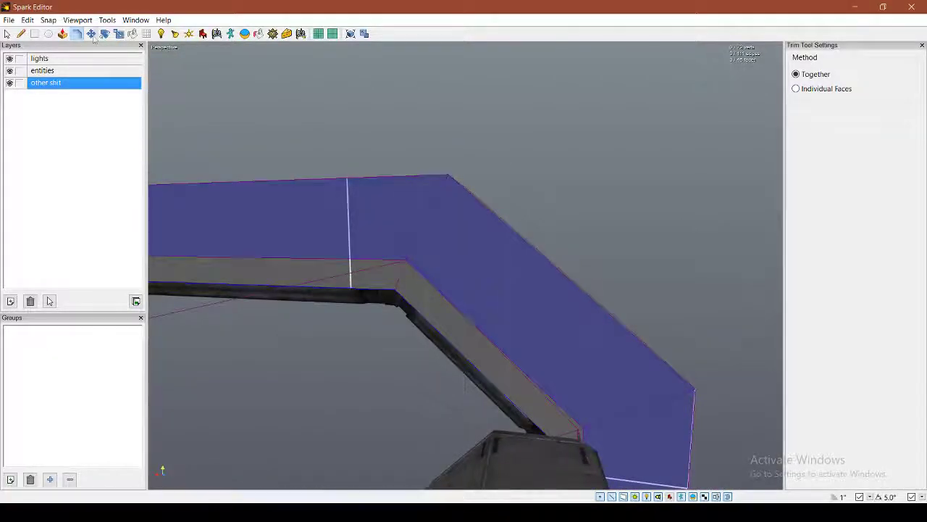
# Step: Nudge the trim strip's corner vertices below the top beam and at the upper wall to even out the strip
pyautogui.click(91, 34)
pyautogui.scroll(5, 410, 287)
pyautogui.click(424, 267)
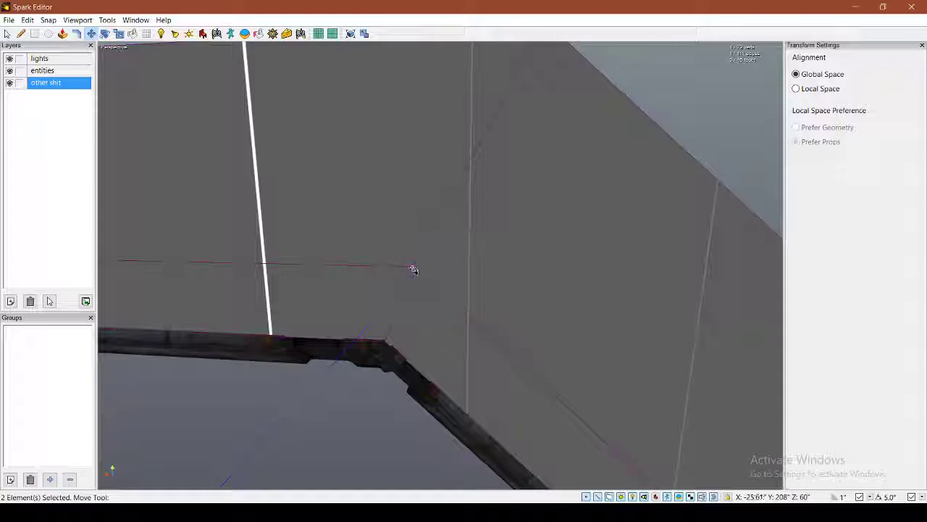
pyautogui.moveTo(413, 269); pyautogui.dragTo(442, 263, button='middle')
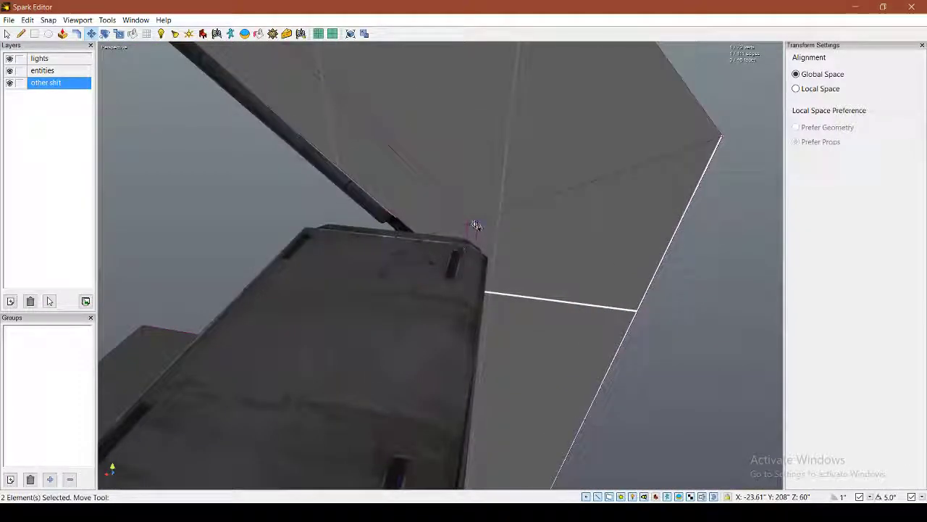
pyautogui.scroll(3, 472, 239)
pyautogui.moveTo(473, 232); pyautogui.dragTo(470, 250, button='middle')
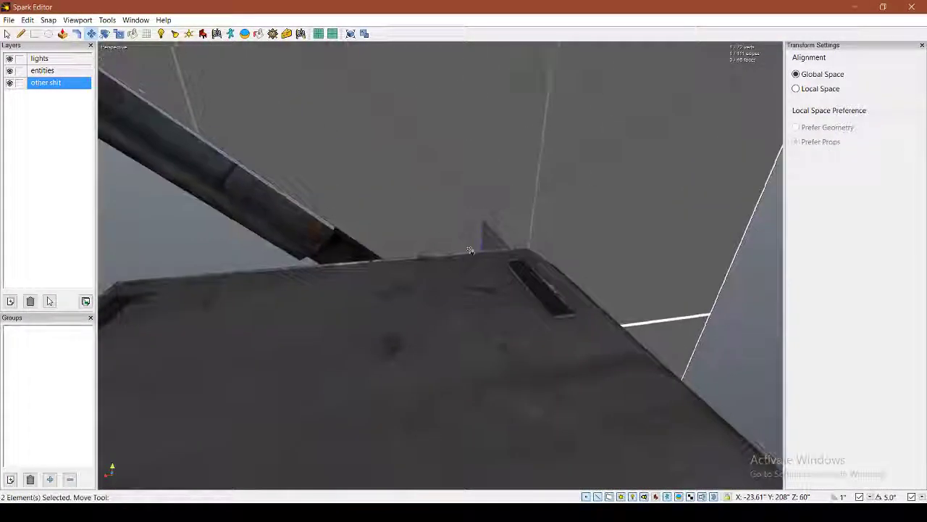
pyautogui.click(490, 246)
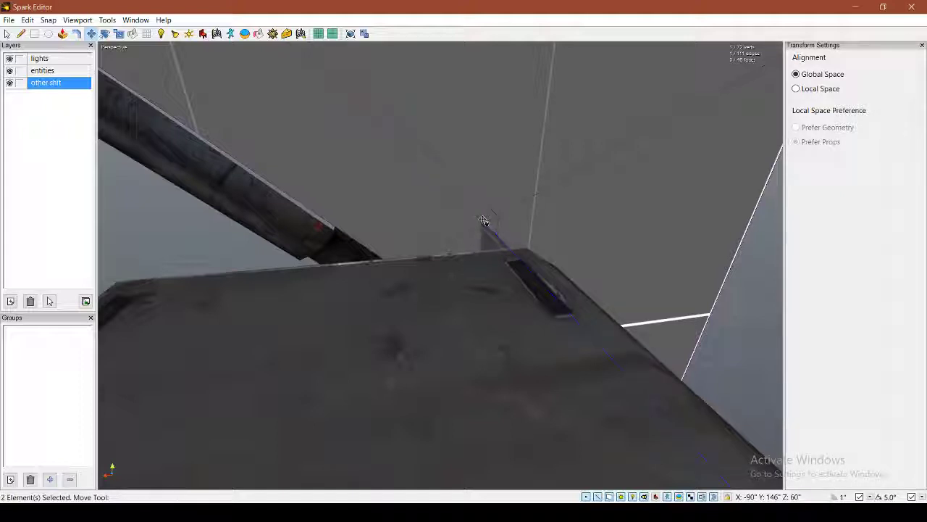
pyautogui.moveTo(502, 216); pyautogui.dragTo(423, 295, button='middle')
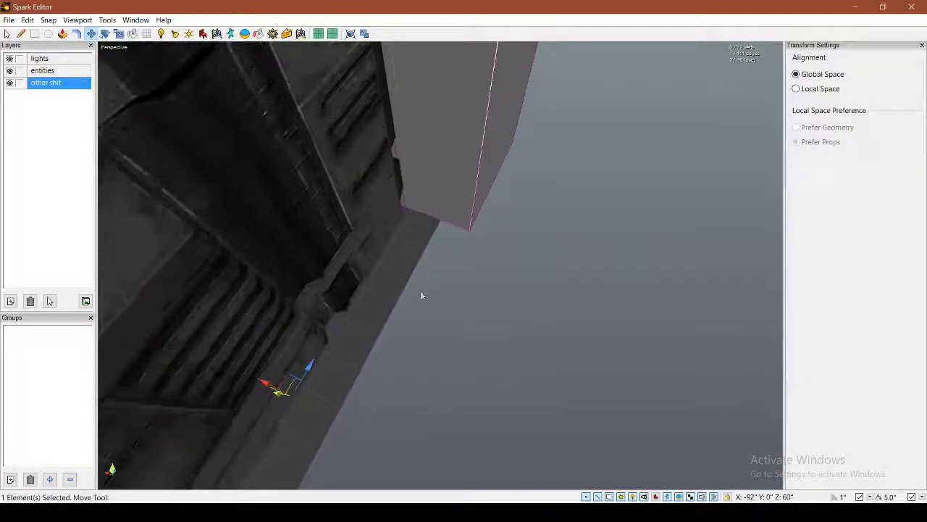
# Step: Nudge the trim strip's bottom vertex at the foot of the arch along the floor to straighten the strip
pyautogui.click(394, 376)
pyautogui.moveTo(394, 377)
pyautogui.mouseDown(button='middle')
pyautogui.moveTo(392, 355)
pyautogui.moveTo(463, 377)
pyautogui.moveTo(420, 347)
pyautogui.moveTo(391, 355)
pyautogui.moveTo(377, 384)
pyautogui.moveTo(406, 370)
pyautogui.moveTo(384, 391)
pyautogui.mouseUp(button='middle')
pyautogui.moveTo(506, 246); pyautogui.dragTo(497, 242, button='middle')
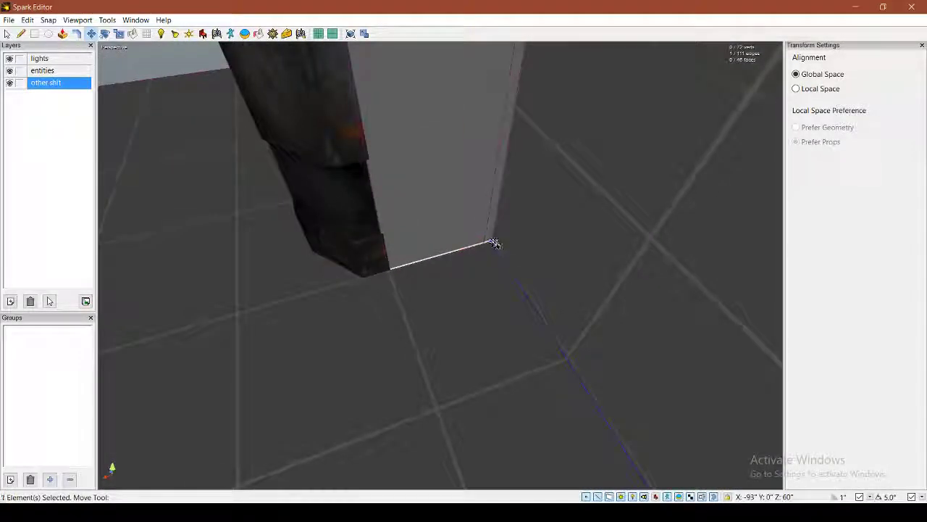
pyautogui.moveTo(493, 244); pyautogui.dragTo(485, 245)
pyautogui.moveTo(484, 245); pyautogui.dragTo(441, 266, button='middle')
# Step: Select and copy all the trimmed side faces of the finished arch
pyautogui.click(354, 217)
pyautogui.moveTo(353, 216); pyautogui.dragTo(441, 265, button='middle')
pyautogui.keyDown('shift'); pyautogui.click(395, 289); pyautogui.keyUp('shift')
pyautogui.keyDown('shift'); pyautogui.click(398, 256); pyautogui.keyUp('shift')
pyautogui.keyDown('shift'); pyautogui.click(329, 199); pyautogui.keyUp('shift')
pyautogui.keyDown('shift'); pyautogui.click(526, 339); pyautogui.keyUp('shift')
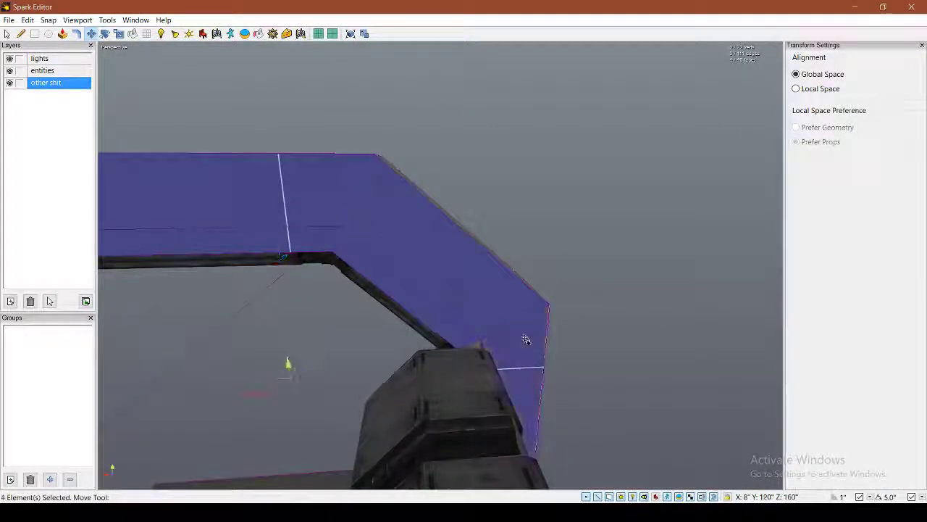
pyautogui.moveTo(525, 339); pyautogui.dragTo(434, 302, button='middle')
# Step: Select the untrimmed side faces of the middle arch and the far arch and delete them
pyautogui.moveTo(433, 326); pyautogui.dragTo(444, 258, button='right')
pyautogui.click(449, 213)
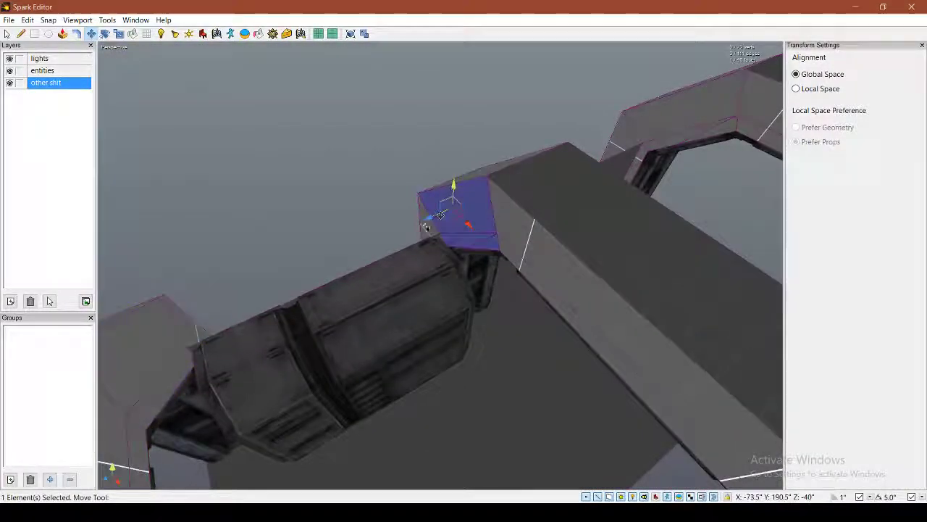
pyautogui.keyDown('shift'); pyautogui.click(426, 229); pyautogui.keyUp('shift')
pyautogui.keyDown('shift'); pyautogui.click(542, 246); pyautogui.keyUp('shift')
pyautogui.moveTo(541, 246); pyautogui.dragTo(387, 281, button='right')
pyautogui.keyDown('shift'); pyautogui.click(382, 283); pyautogui.keyUp('shift')
pyautogui.keyDown('shift'); pyautogui.click(436, 284); pyautogui.keyUp('shift')
pyautogui.keyDown('shift'); pyautogui.click(494, 307); pyautogui.keyUp('shift')
pyautogui.moveTo(494, 306); pyautogui.dragTo(441, 272, button='right')
pyautogui.keyDown('shift'); pyautogui.click(509, 276); pyautogui.keyUp('shift')
pyautogui.keyDown('shift'); pyautogui.click(457, 282); pyautogui.keyUp('shift')
pyautogui.keyDown('shift'); pyautogui.click(366, 329); pyautogui.keyUp('shift')
pyautogui.moveTo(365, 329); pyautogui.dragTo(446, 265, button='right')
pyautogui.press('Delete')
# Step: Paste the trimmed side faces and fit one copy onto each side of the middle arch, at Z -104" and Z -40"
pyautogui.hotkey('ctrl', 'v')
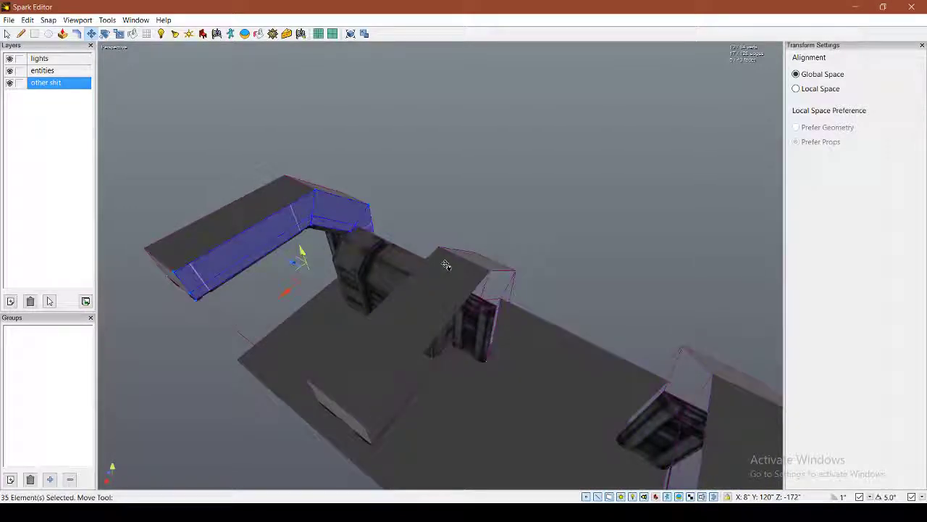
pyautogui.moveTo(298, 266); pyautogui.dragTo(271, 315)
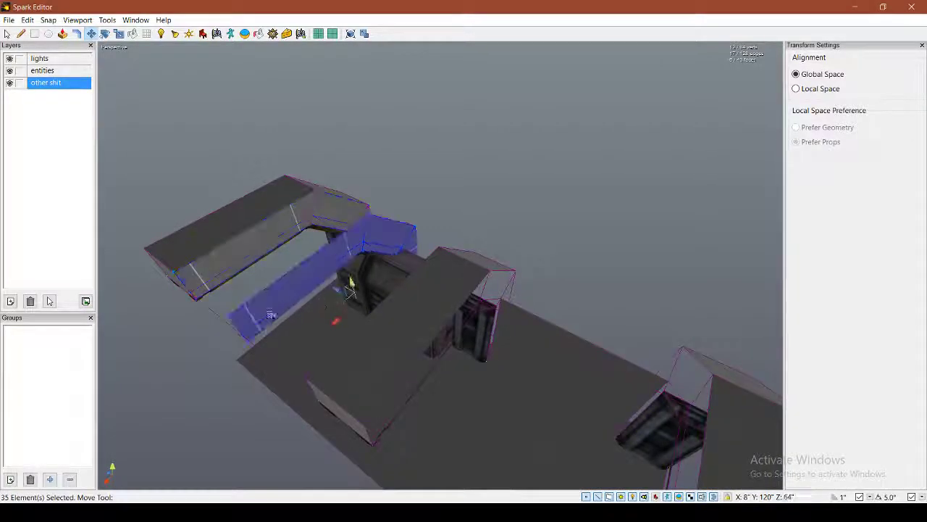
pyautogui.moveTo(355, 405); pyautogui.dragTo(365, 426)
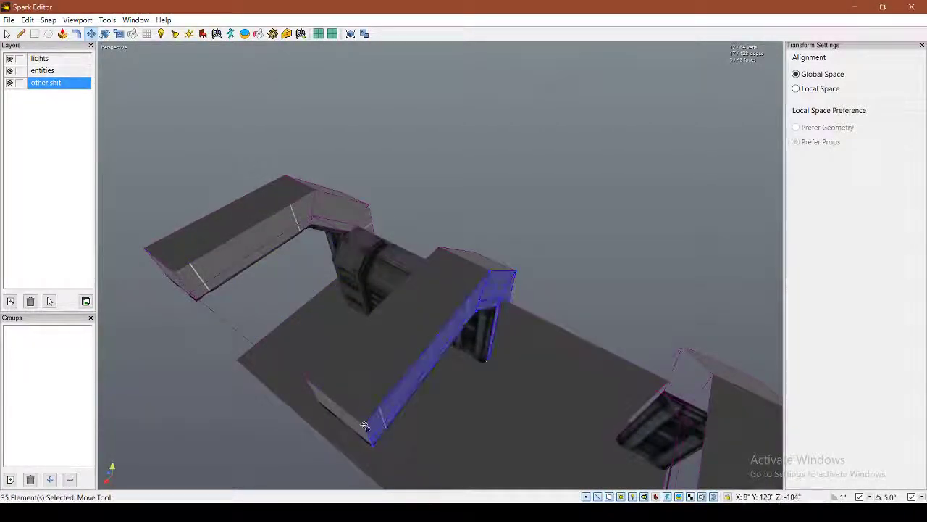
pyautogui.moveTo(362, 428); pyautogui.dragTo(493, 417, button='middle')
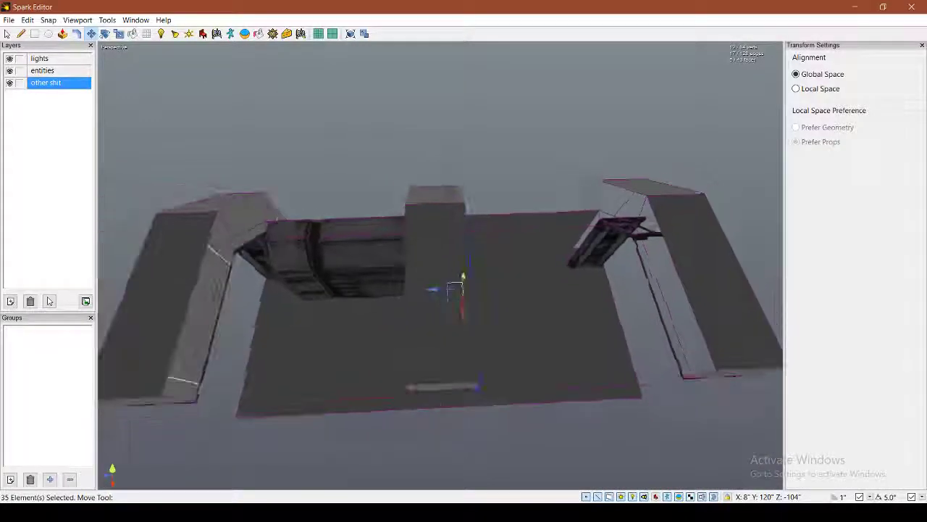
pyautogui.moveTo(452, 276); pyautogui.dragTo(454, 269, button='middle')
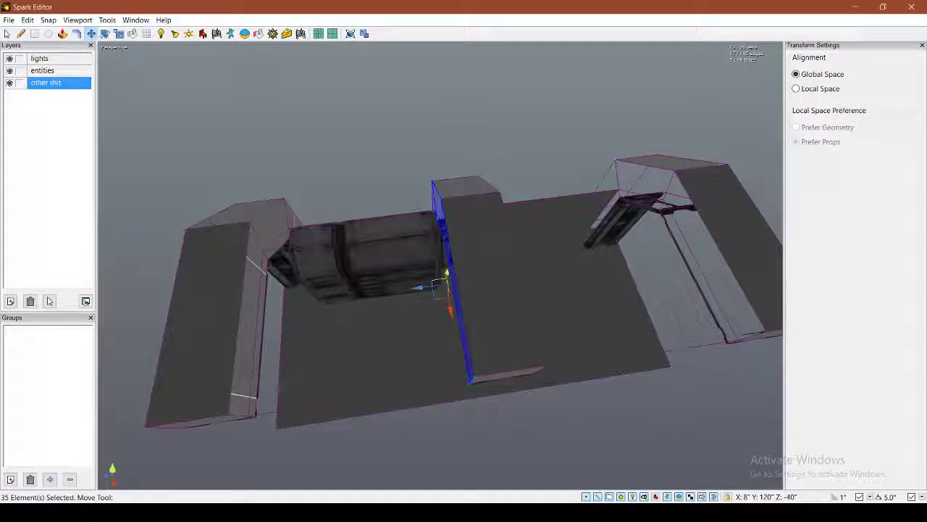
# Step: Paste another copy of the trimmed side faces and snap it onto the open side of the far arch at Z -304"
pyautogui.press('space')
pyautogui.click(27, 20)
pyautogui.click(67, 193)
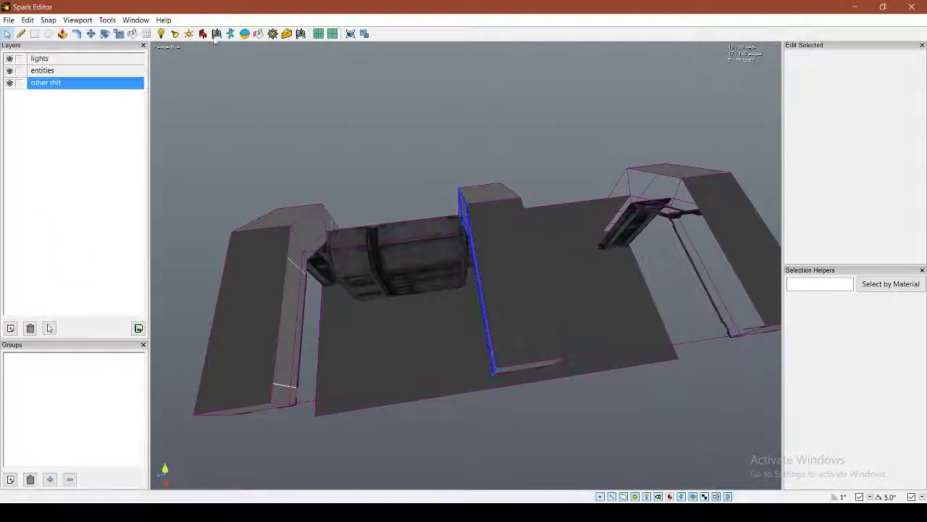
pyautogui.click(90, 34)
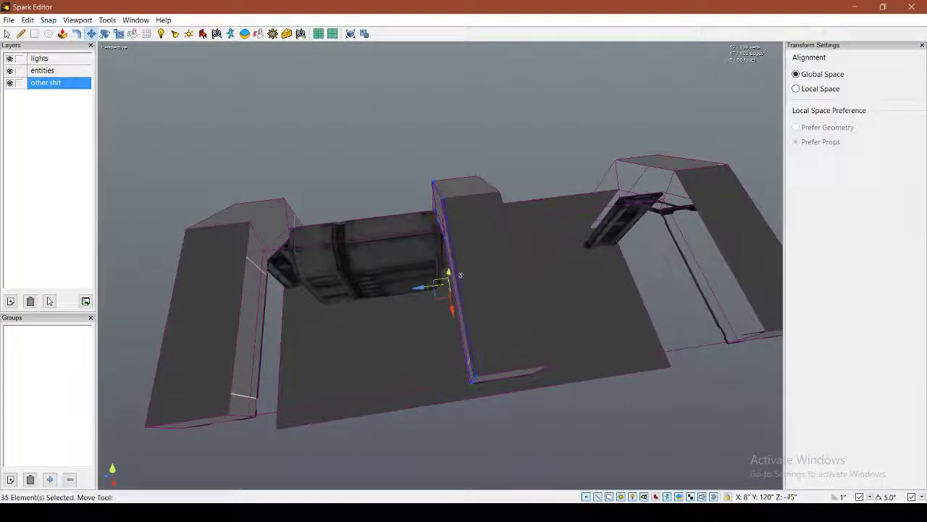
pyautogui.moveTo(460, 275); pyautogui.dragTo(568, 243)
pyautogui.moveTo(649, 176); pyautogui.dragTo(675, 171)
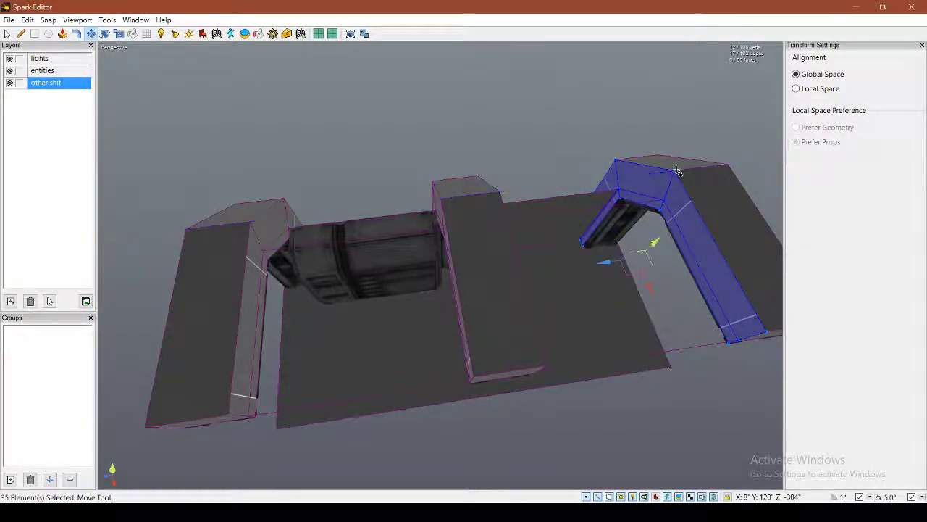
pyautogui.click(528, 128)
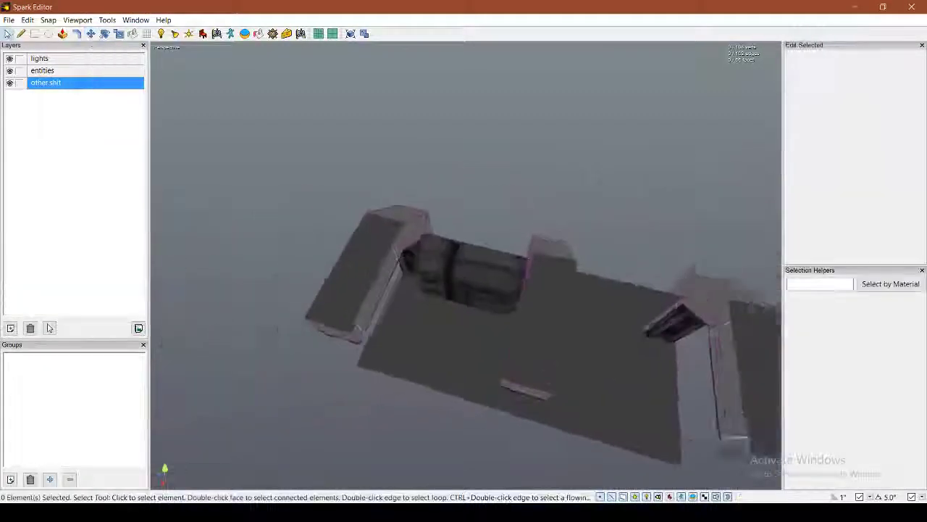
# Step: Delete the wall, slanted and ceiling faces of the empty bay between the middle arch and the far arch
pyautogui.moveTo(266, 171); pyautogui.dragTo(808, 397)
pyautogui.moveTo(717, 393); pyautogui.dragTo(495, 331, button='middle')
pyautogui.scroll(5, 616, 359)
pyautogui.click(494, 327)
pyautogui.keyDown('shift'); pyautogui.click(492, 274); pyautogui.keyUp('shift')
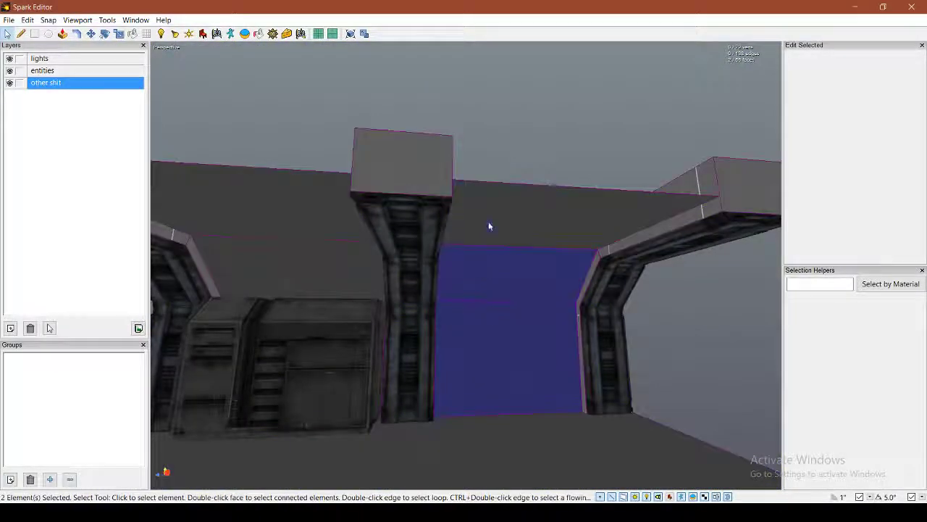
pyautogui.keyDown('shift'); pyautogui.click(490, 220); pyautogui.keyUp('shift')
pyautogui.press('Delete')
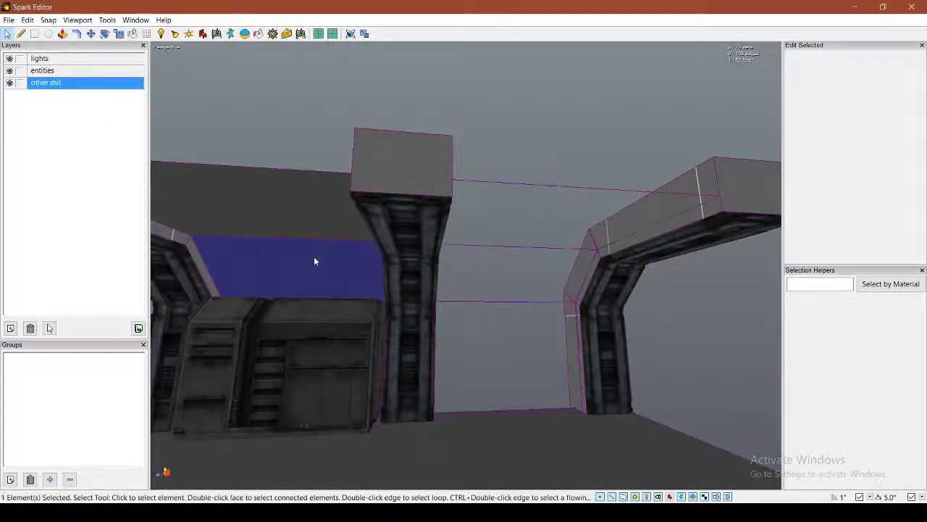
# Step: Select and copy the three back faces of the bay that holds the wall prop
pyautogui.doubleClick(315, 261)
pyautogui.click(315, 260)
pyautogui.keyDown('shift'); pyautogui.click(320, 220); pyautogui.keyUp('shift')
pyautogui.moveTo(320, 219); pyautogui.dragTo(465, 265, button='middle')
pyautogui.keyDown('shift'); pyautogui.click(470, 346); pyautogui.keyUp('shift')
pyautogui.moveTo(469, 347); pyautogui.dragTo(466, 265, button='middle')
# Step: Paste the copied bay faces and snap them into the open bay between the middle arch and the far arch
pyautogui.click(91, 34)
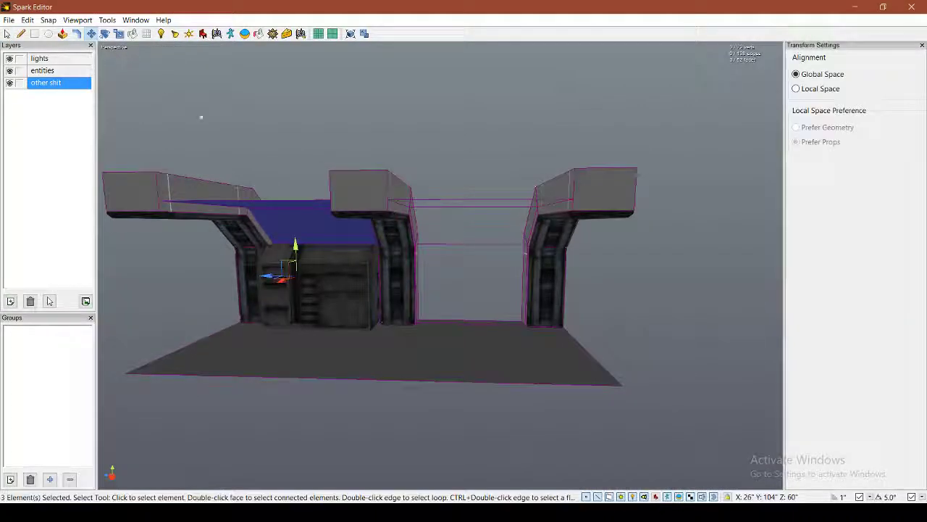
pyautogui.moveTo(383, 287); pyautogui.dragTo(532, 302)
pyautogui.moveTo(533, 301); pyautogui.dragTo(565, 262, button='middle')
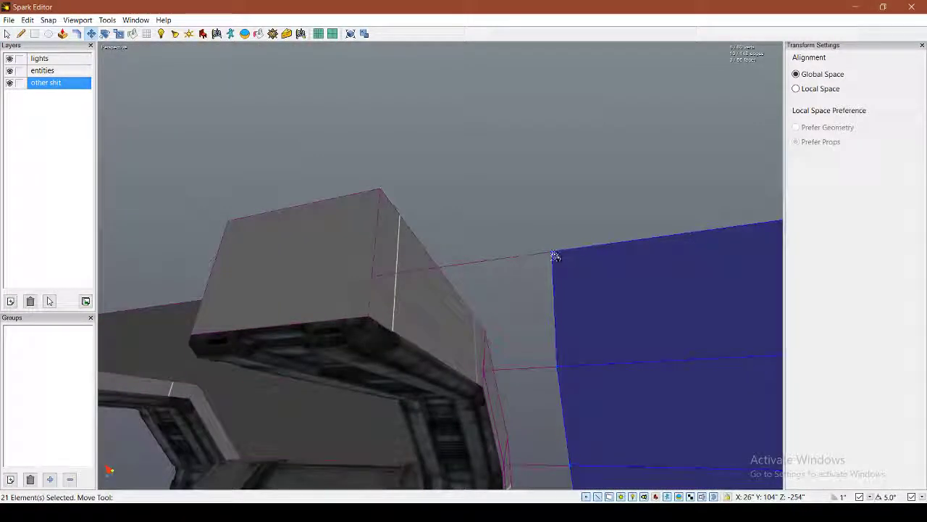
pyautogui.moveTo(555, 256); pyautogui.dragTo(375, 279)
pyautogui.moveTo(375, 278); pyautogui.dragTo(442, 295, button='middle')
pyautogui.click(442, 295)
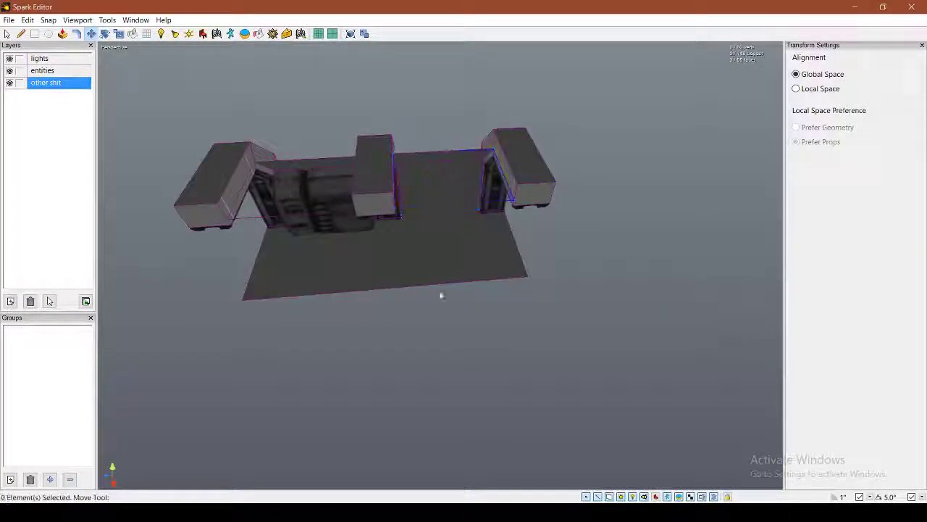
# Step: Clean up the overlapping geometry of the joined faces and box-select the whole room section to check it
pyautogui.click(8, 34)
pyautogui.click(28, 20)
pyautogui.click(98, 263)
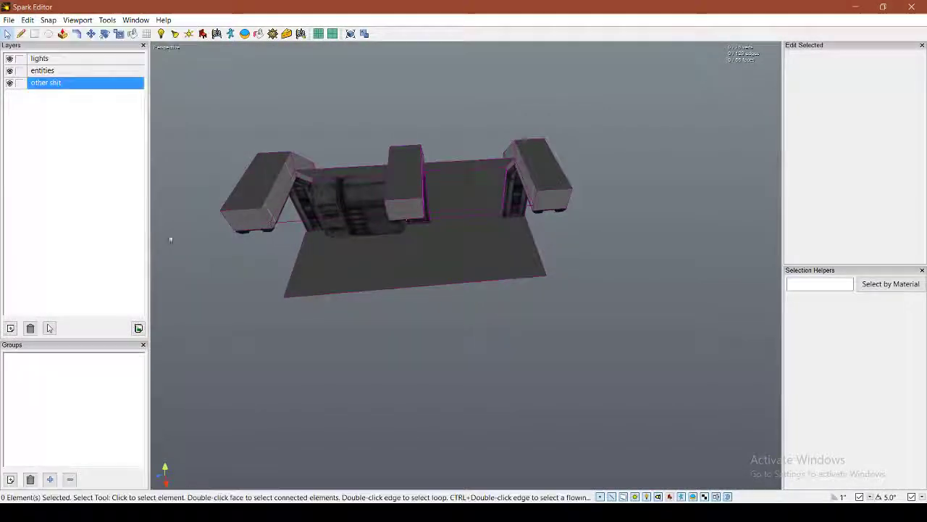
pyautogui.moveTo(205, 111); pyautogui.dragTo(651, 350)
pyautogui.click(651, 351)
# Step: Select the narrow trim strip faces along the inner edges of the arches' side faces
pyautogui.moveTo(652, 351); pyautogui.dragTo(507, 319, button='middle')
pyautogui.click(450, 266)
pyautogui.keyDown('shift'); pyautogui.click(478, 286); pyautogui.keyUp('shift')
pyautogui.moveTo(405, 239); pyautogui.dragTo(449, 169, button='middle')
pyautogui.keyDown('shift'); pyautogui.click(442, 268); pyautogui.keyUp('shift')
pyautogui.keyDown('shift'); pyautogui.click(551, 249); pyautogui.keyUp('shift')
pyautogui.keyDown('shift'); pyautogui.click(449, 169); pyautogui.keyUp('shift')
pyautogui.keyDown('shift'); pyautogui.click(615, 148); pyautogui.keyUp('shift')
pyautogui.moveTo(616, 138); pyautogui.dragTo(475, 254, button='middle')
pyautogui.keyDown('shift'); pyautogui.click(476, 254); pyautogui.keyUp('shift')
pyautogui.keyDown('shift'); pyautogui.click(467, 178); pyautogui.keyUp('shift')
pyautogui.moveTo(468, 177); pyautogui.dragTo(434, 305, button='middle')
pyautogui.keyDown('shift'); pyautogui.click(466, 271); pyautogui.keyUp('shift')
pyautogui.keyDown('shift'); pyautogui.click(432, 308); pyautogui.keyUp('shift')
pyautogui.keyDown('shift'); pyautogui.click(545, 130); pyautogui.keyUp('shift')
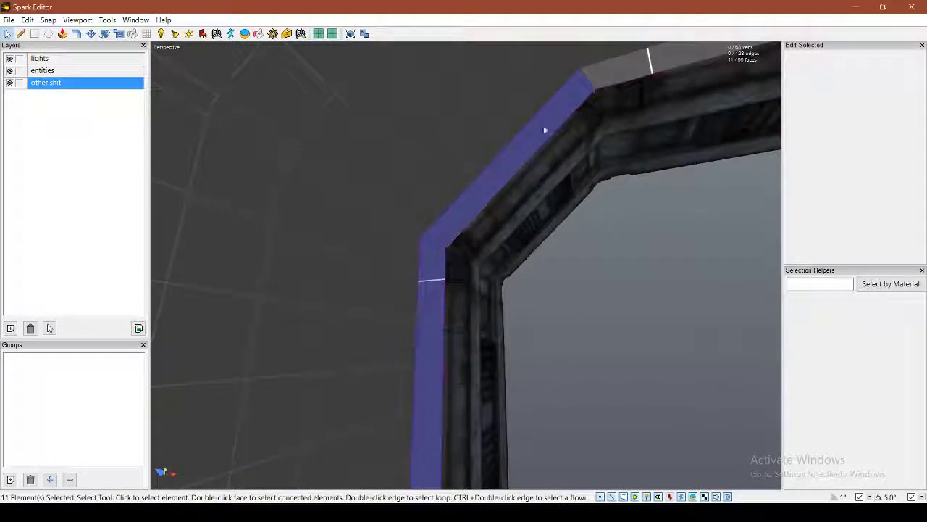
# Step: Paint the selected arch trim strips with a segmented metal texture from a "trim" search, angled from the longest edge and fitted vertically
pyautogui.click(120, 34)
pyautogui.click(133, 34)
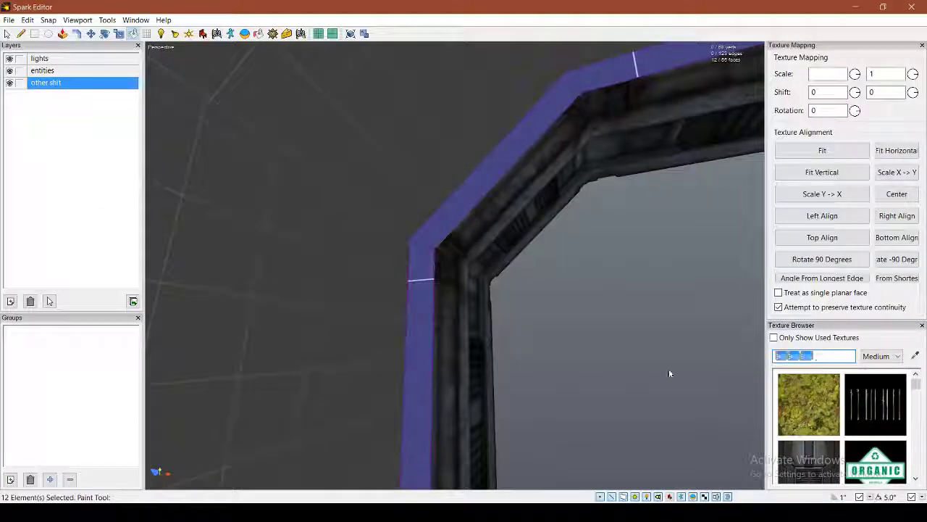
pyautogui.write('trim')
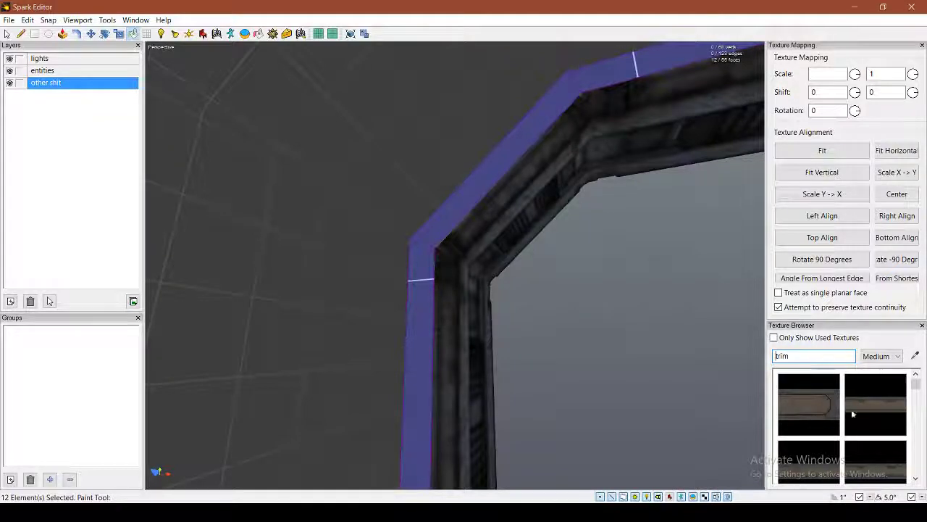
pyautogui.scroll(-5, 853, 414)
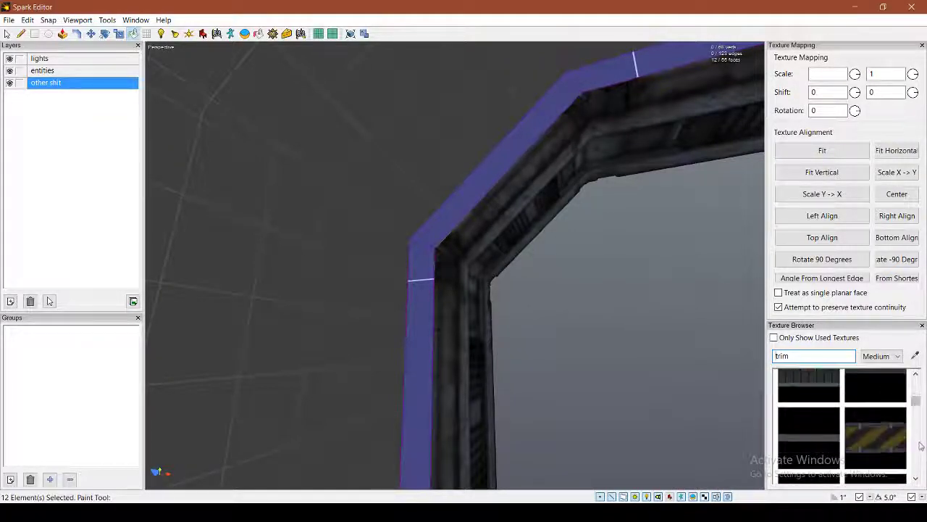
pyautogui.scroll(-2, 908, 449)
pyautogui.write('-')
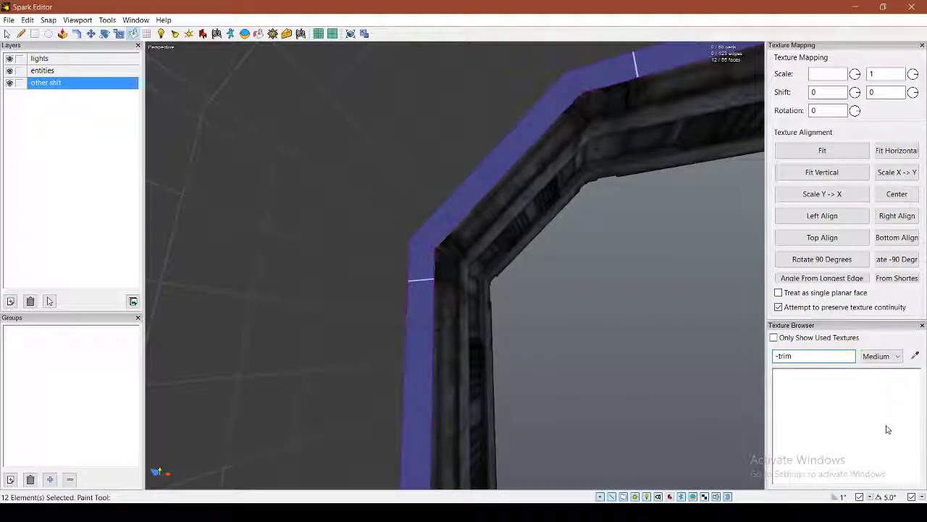
pyautogui.press('BackSpace')
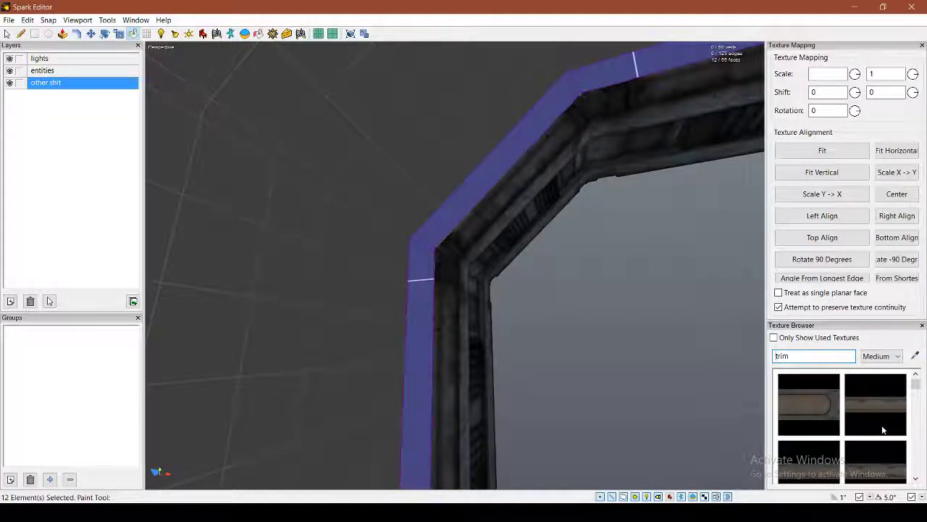
pyautogui.scroll(-3, 905, 432)
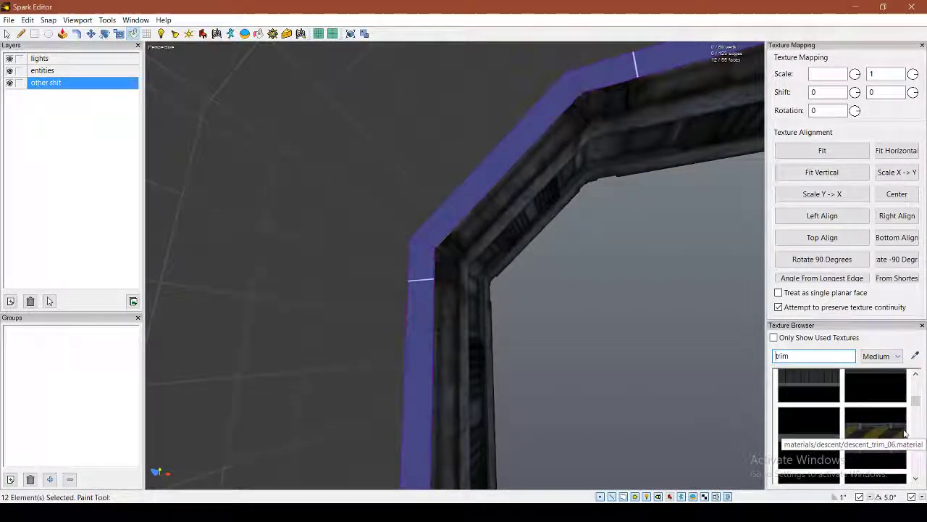
pyautogui.scroll(-3, 904, 449)
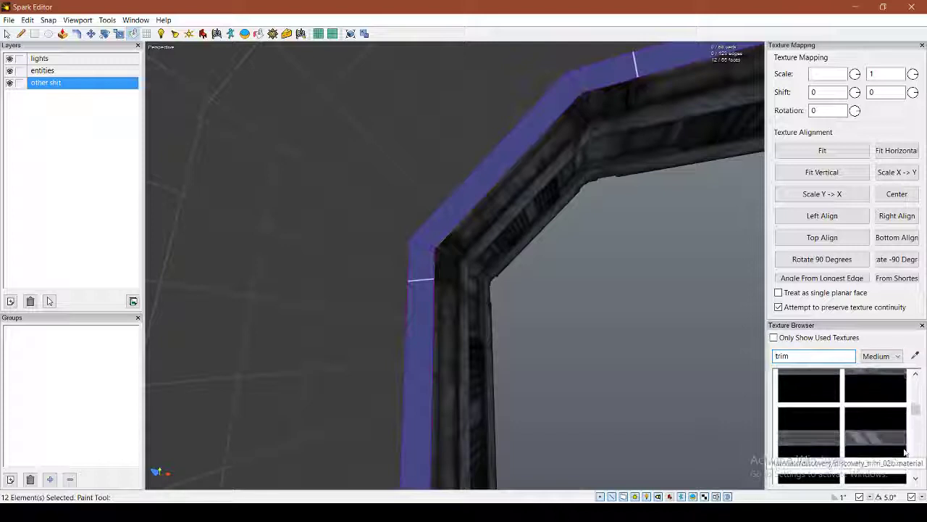
pyautogui.scroll(-3, 905, 453)
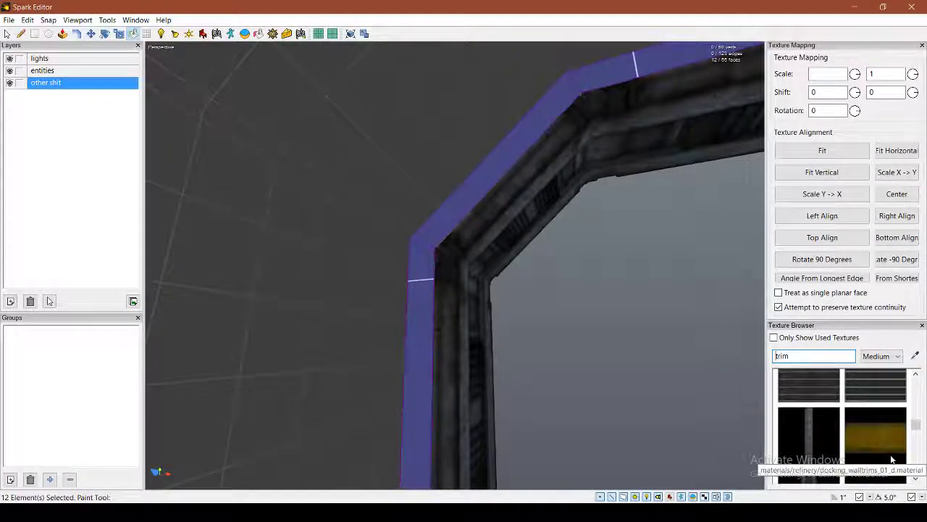
pyautogui.scroll(-3, 892, 460)
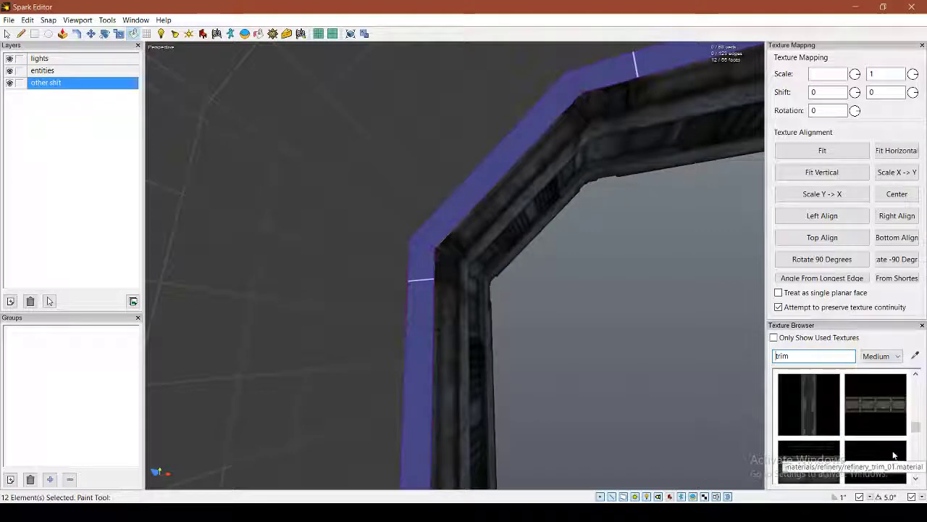
pyautogui.click(872, 390)
pyautogui.click(844, 279)
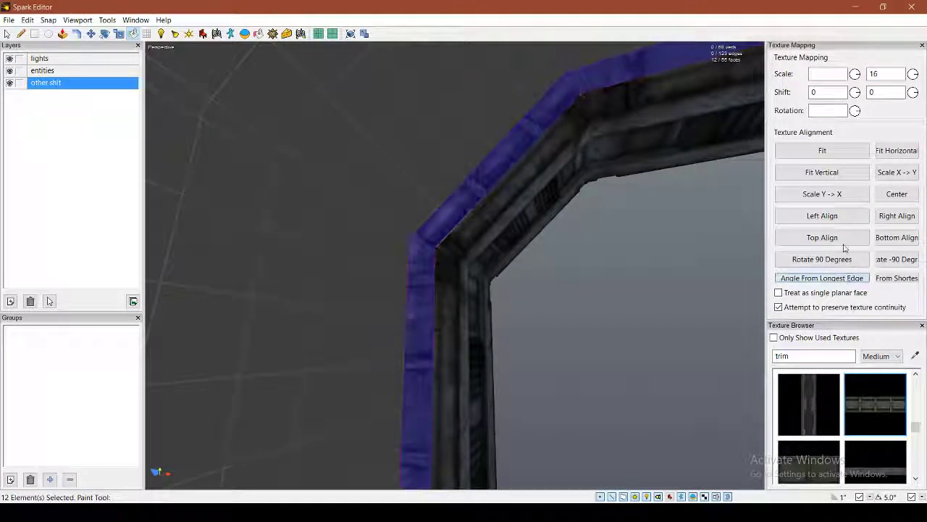
pyautogui.click(833, 174)
pyautogui.click(662, 311)
# Step: Texture the ceiling faces of both wall bays with refinery_wall_03, found by searching "ref wall", and fit it to the faces
pyautogui.moveTo(662, 311); pyautogui.dragTo(608, 308, button='right')
pyautogui.moveTo(464, 290); pyautogui.dragTo(457, 269, button='right')
pyautogui.click(461, 323)
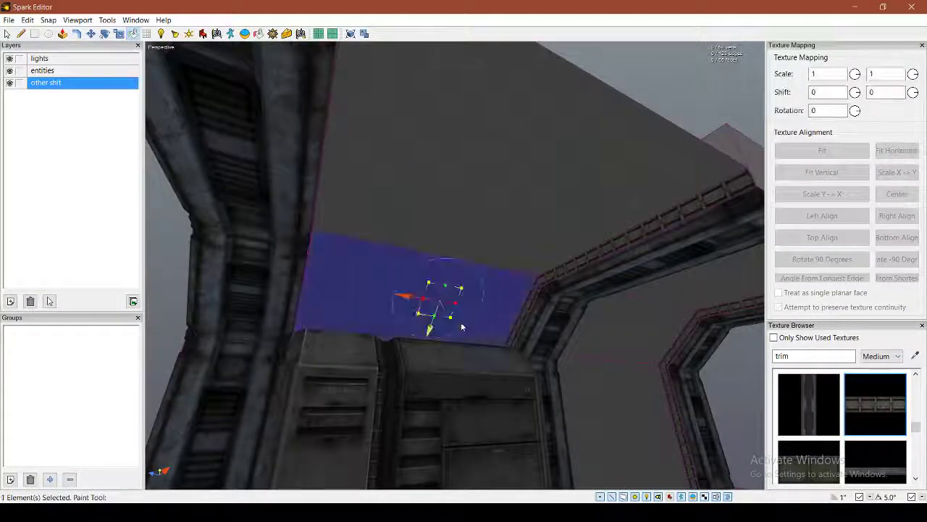
pyautogui.moveTo(483, 230); pyautogui.dragTo(443, 265, button='right')
pyautogui.click(443, 266)
pyautogui.keyDown('shift'); pyautogui.click(676, 302); pyautogui.keyUp('shift')
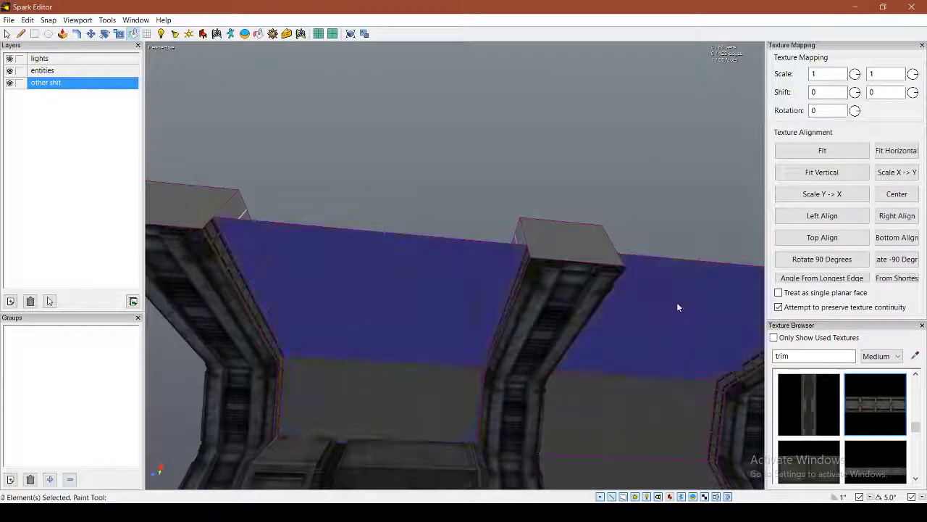
pyautogui.write('ref wall')
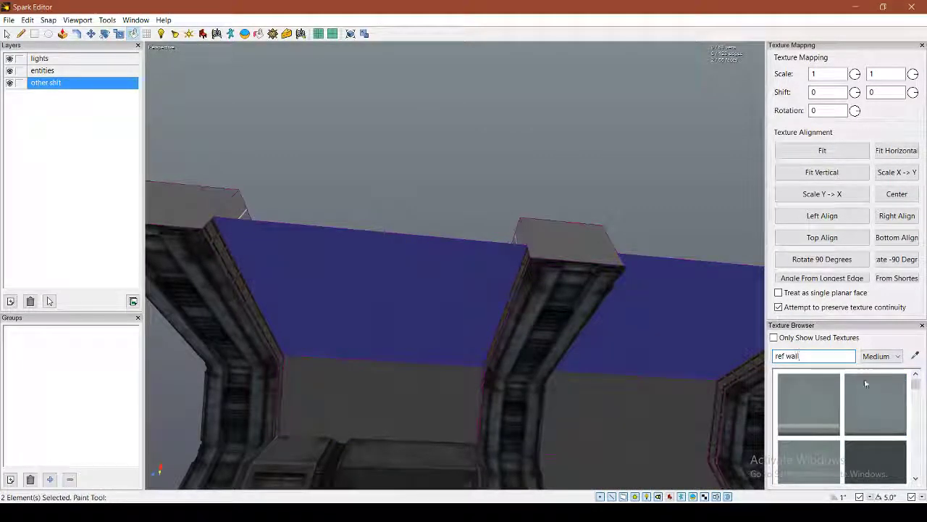
pyautogui.scroll(-10, 862, 397)
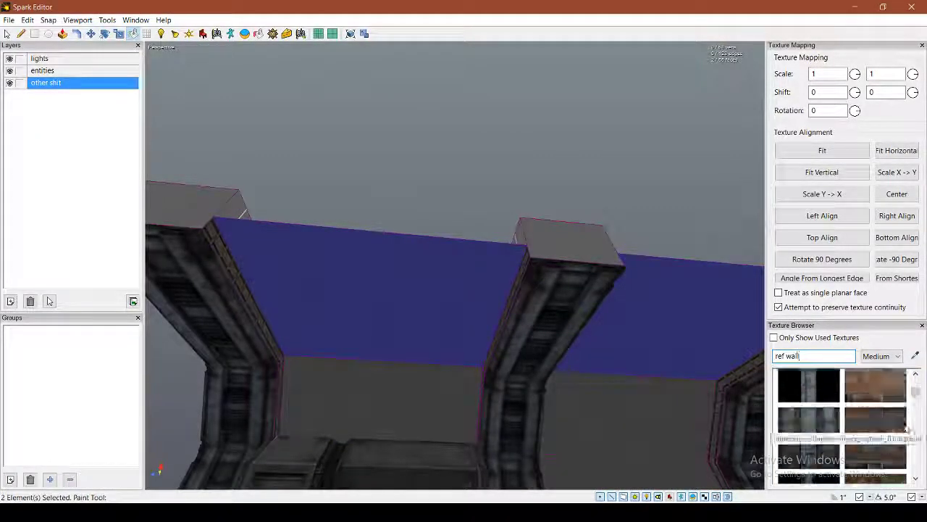
pyautogui.scroll(-3, 891, 413)
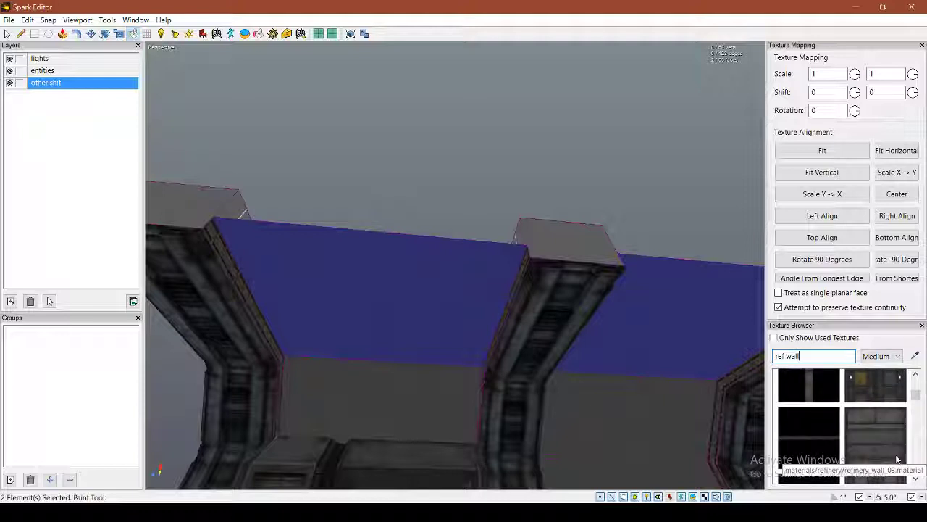
pyautogui.click(883, 423)
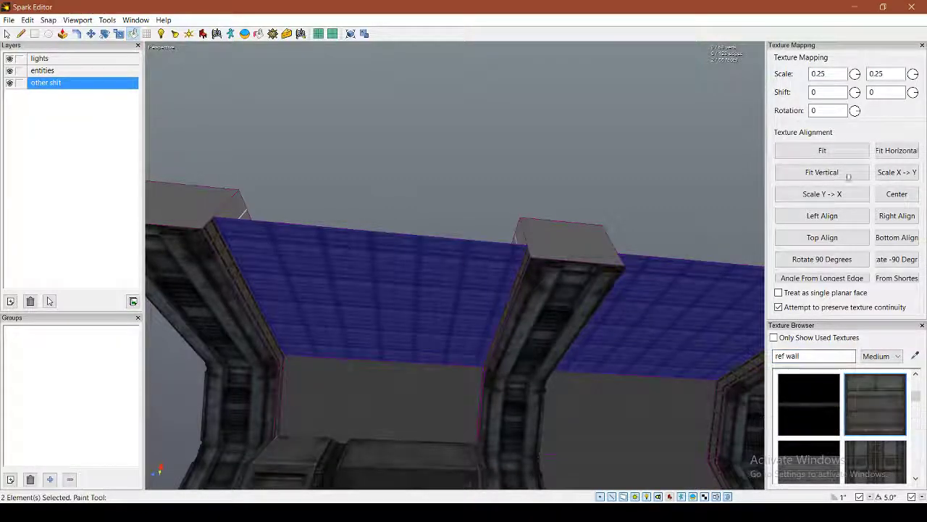
pyautogui.click(838, 151)
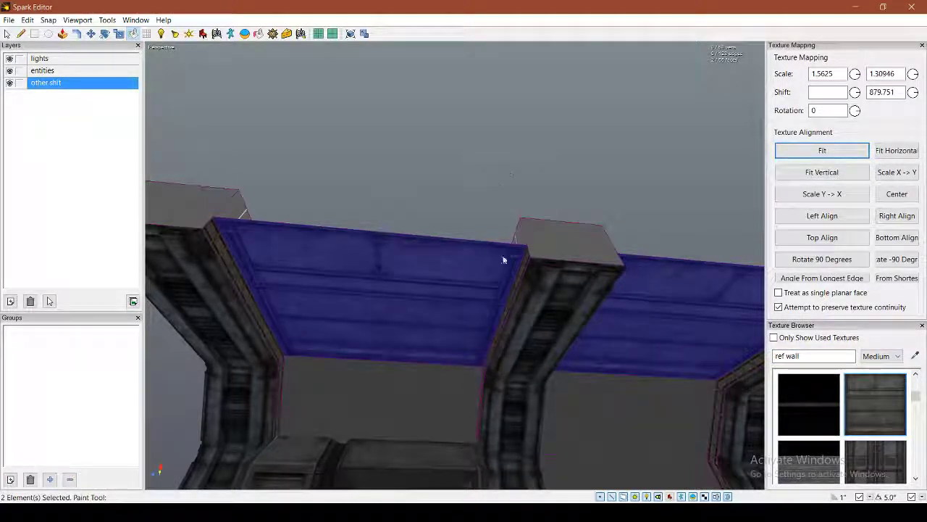
# Step: Try the dark, narrow strip texture on the sloped faces of both bays, fitted to the faces
pyautogui.click(448, 408)
pyautogui.click(810, 407)
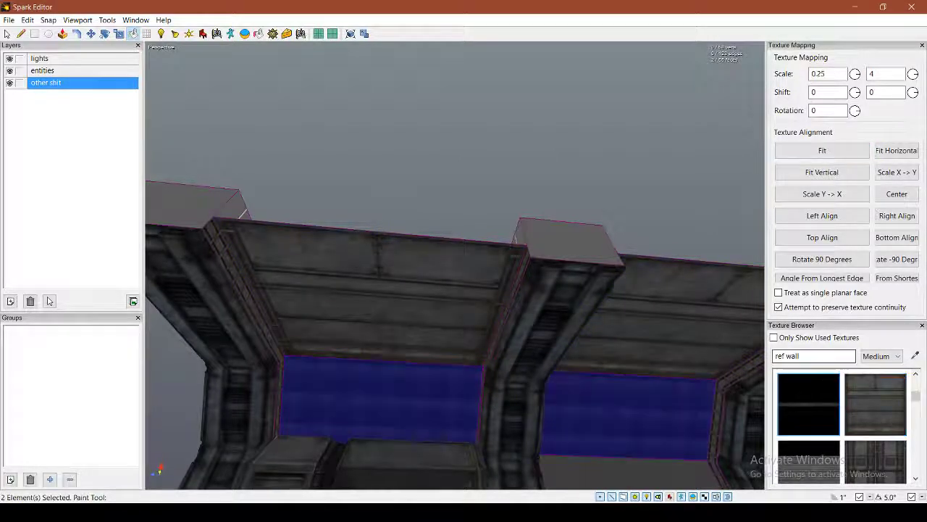
pyautogui.click(822, 151)
pyautogui.click(615, 189)
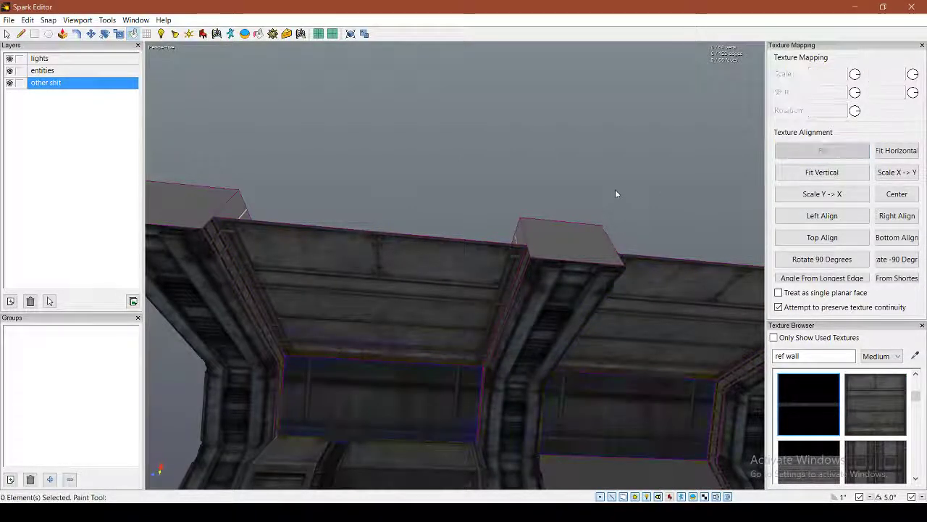
# Step: Retexture the sloped faces of both bays with the dark paneled wall texture, rotated 90 degrees and fitted
pyautogui.click(458, 408)
pyautogui.keyDown('shift'); pyautogui.click(605, 410); pyautogui.keyUp('shift')
pyautogui.scroll(-1, 924, 442)
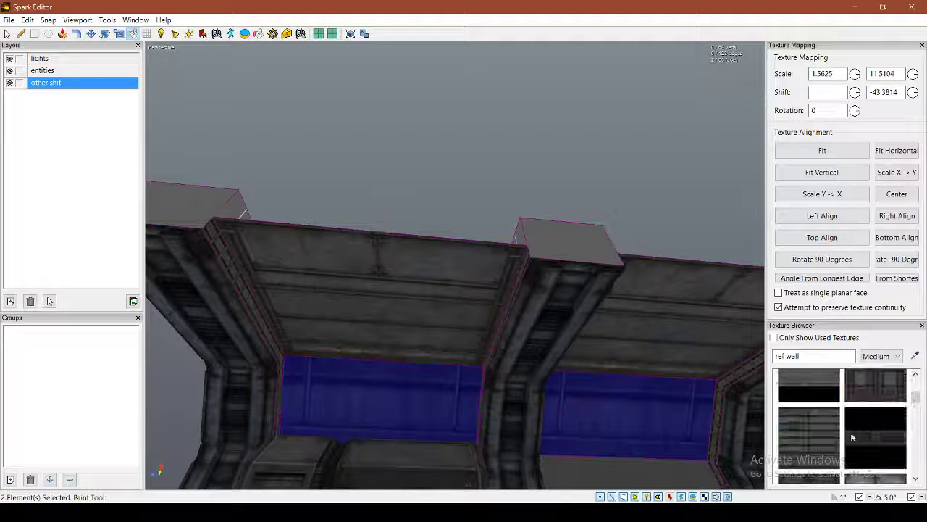
pyautogui.click(811, 432)
pyautogui.scroll(1, 925, 449)
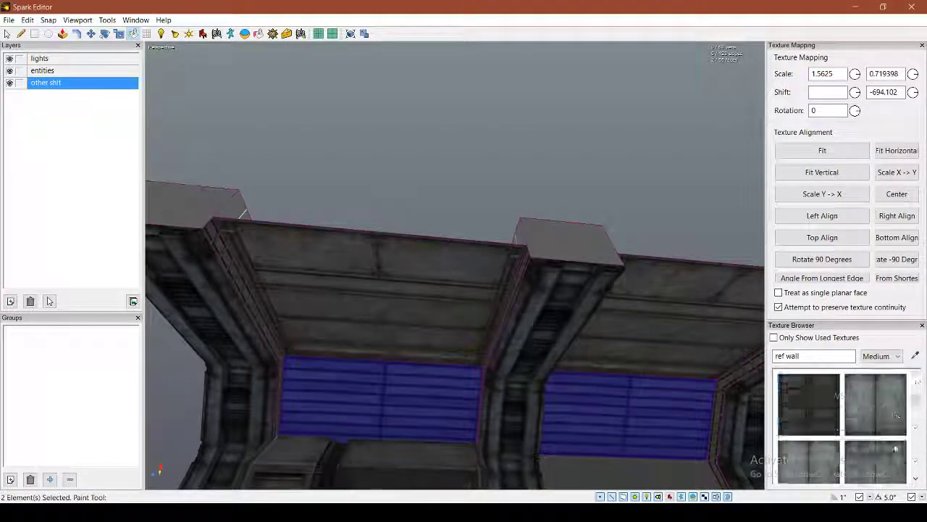
pyautogui.click(797, 382)
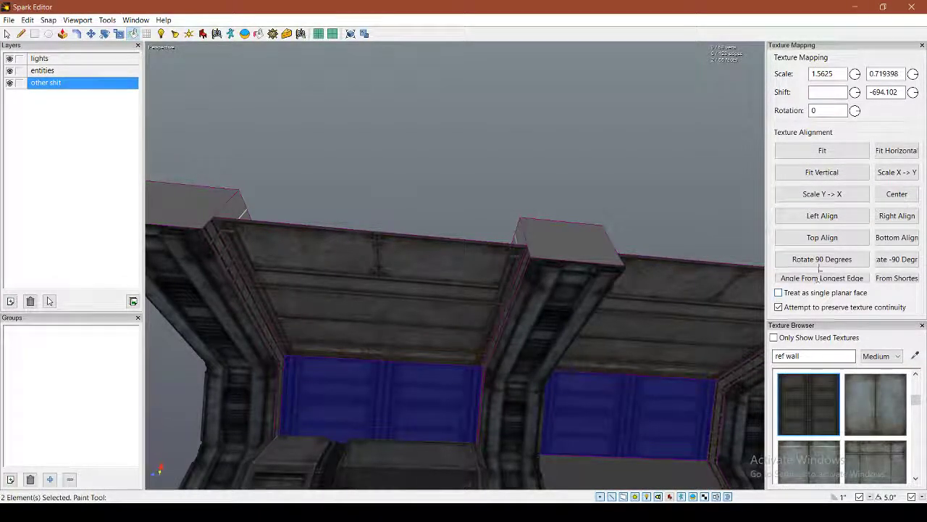
pyautogui.click(820, 261)
pyautogui.click(826, 151)
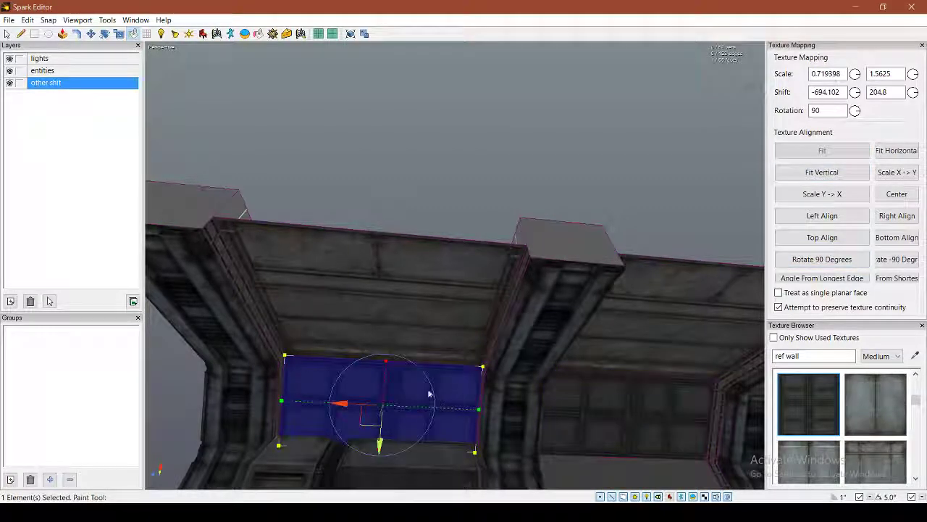
# Step: Stretch the panel texture on the first bay's sloped face to a 1.44185 scale, copy that mapping to the other bay and left-align it
pyautogui.moveTo(389, 358); pyautogui.dragTo(407, 296)
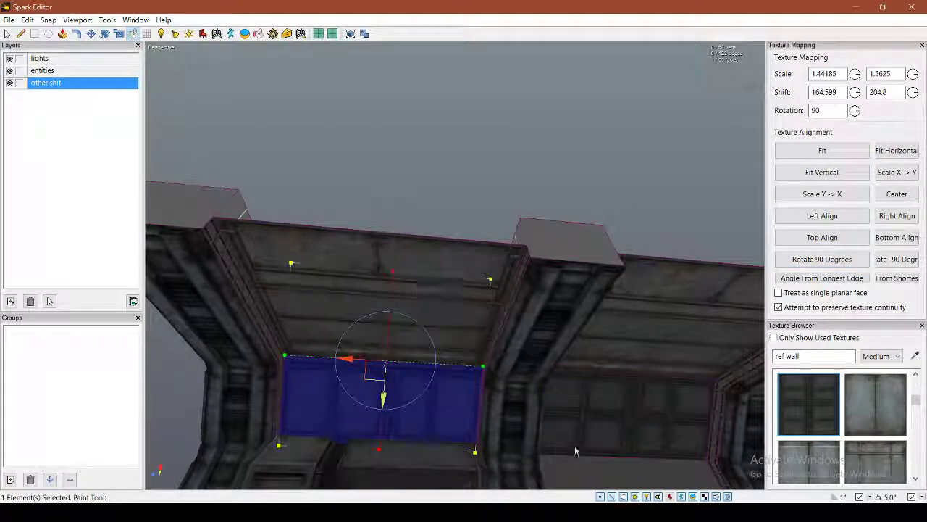
pyautogui.click(572, 417)
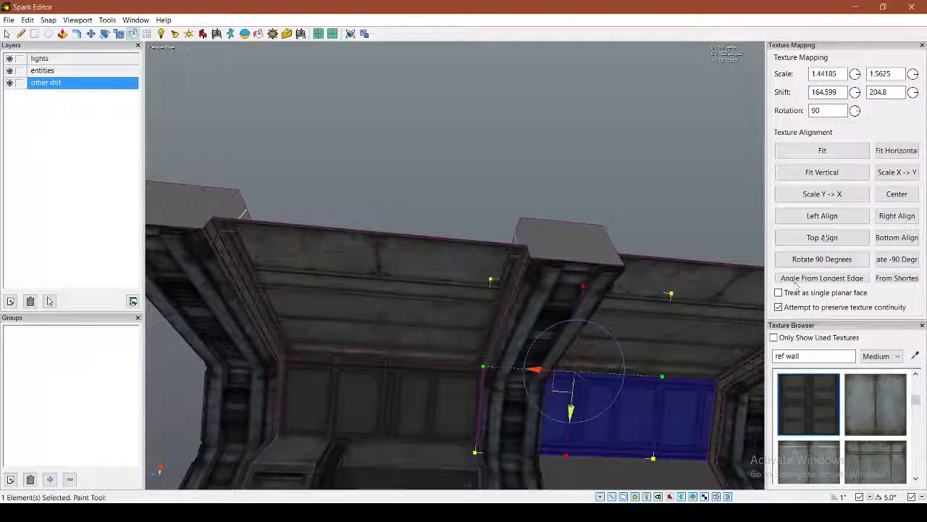
pyautogui.click(815, 218)
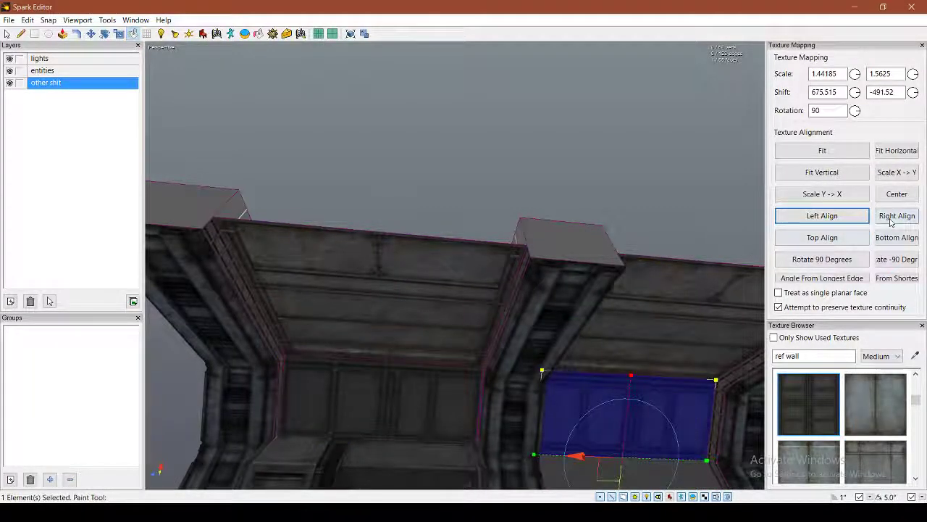
pyautogui.press('Escape')
# Step: Select the untextured vertical back wall face of the bay that has no wall prop
pyautogui.press('w')
pyautogui.moveTo(644, 319); pyautogui.dragTo(550, 340, button='right')
pyautogui.press('s')
pyautogui.press('w')
pyautogui.press('s')
pyautogui.click(455, 265)
pyautogui.moveTo(455, 276); pyautogui.dragTo(496, 265, button='right')
pyautogui.press('w')
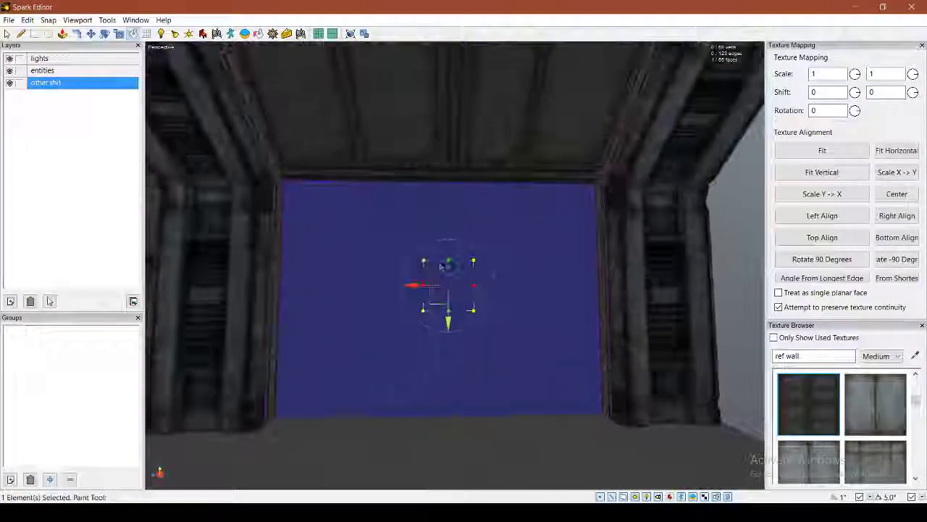
# Step: Search the prop library for "bro" and place a broken wall frame prop in front of the bare bay
pyautogui.click(203, 34)
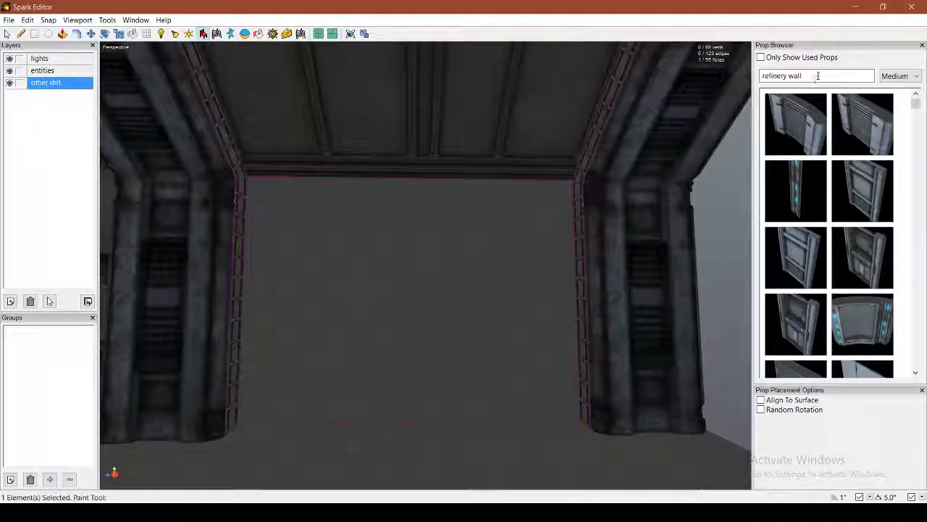
pyautogui.write('bro')
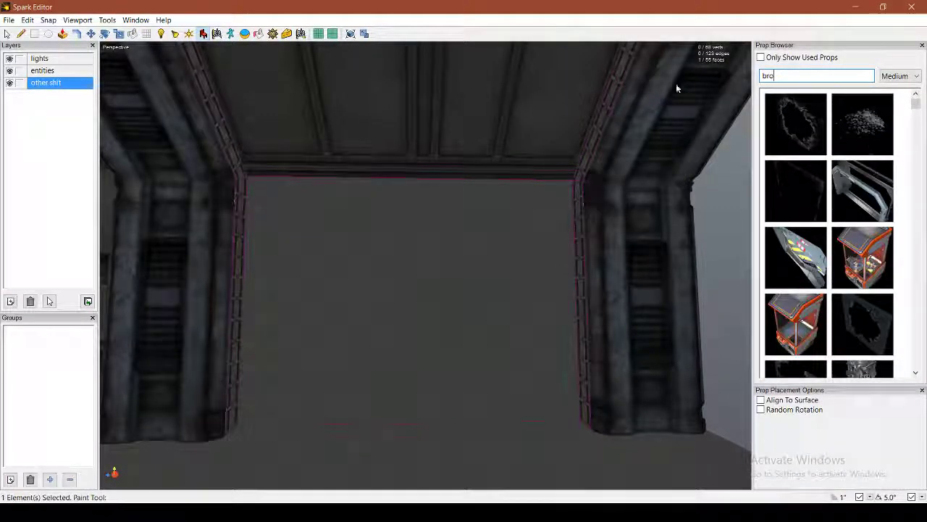
pyautogui.scroll(-4, 833, 194)
pyautogui.moveTo(915, 123); pyautogui.dragTo(912, 301)
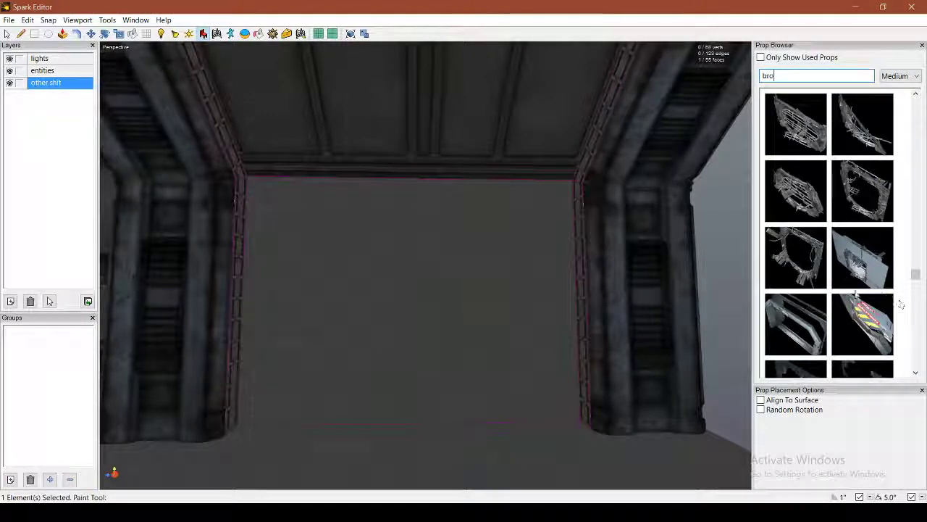
pyautogui.moveTo(491, 364)
pyautogui.mouseDown(button='right')
pyautogui.moveTo(464, 384)
pyautogui.moveTo(507, 369)
pyautogui.mouseUp(button='right')
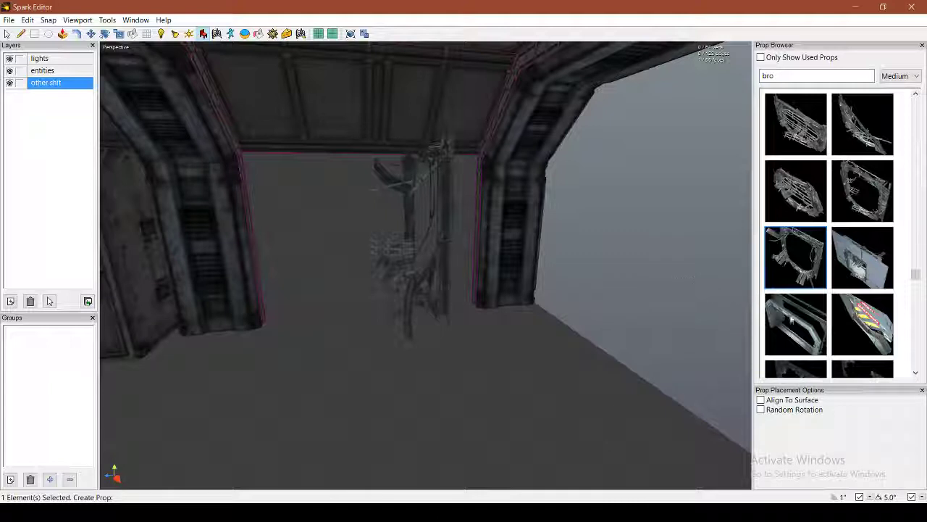
pyautogui.scroll(-3, 862, 318)
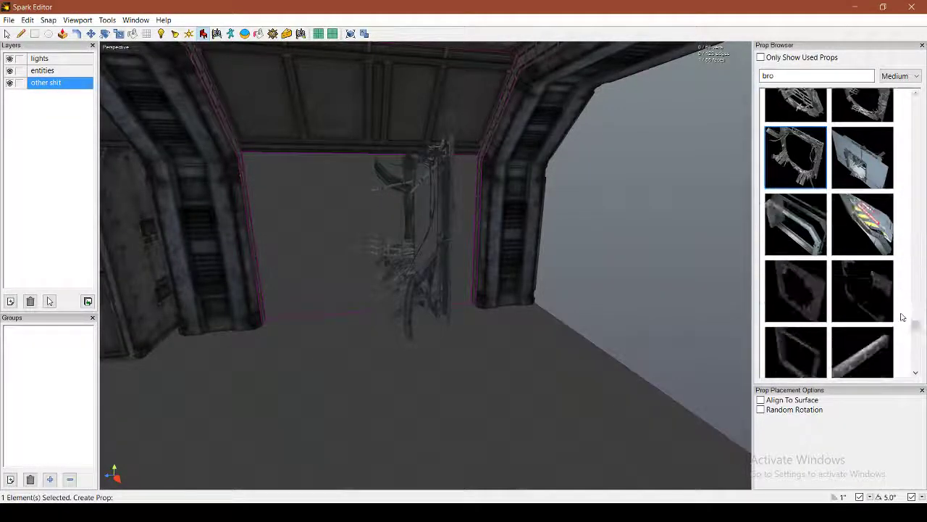
pyautogui.scroll(5, 880, 308)
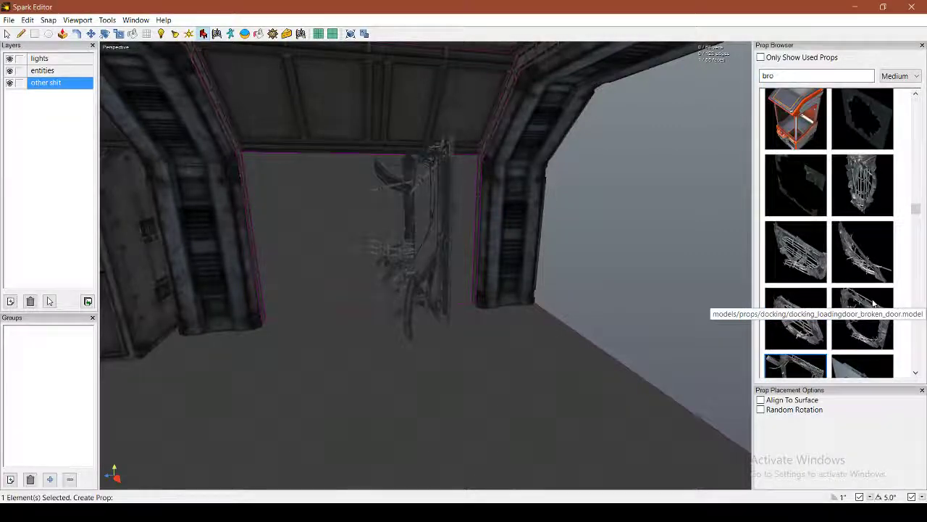
pyautogui.scroll(5, 873, 303)
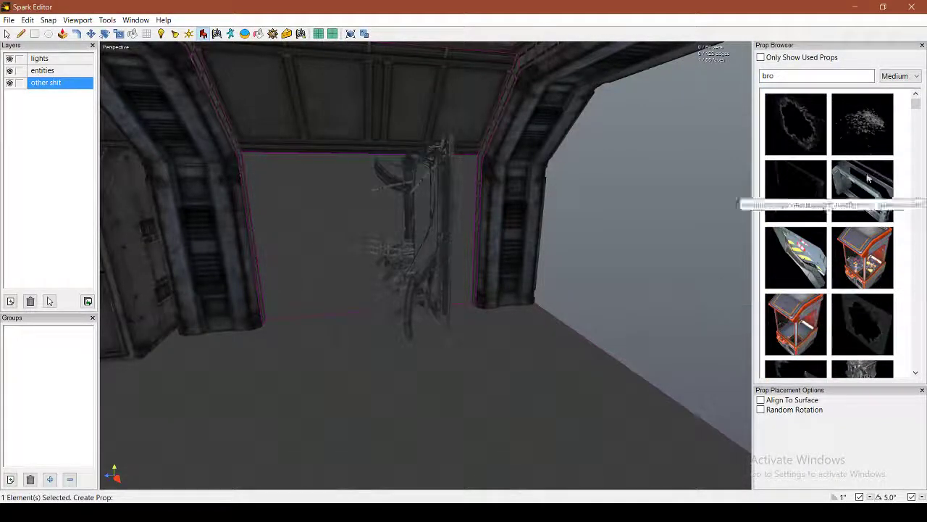
pyautogui.scroll(-5, 797, 297)
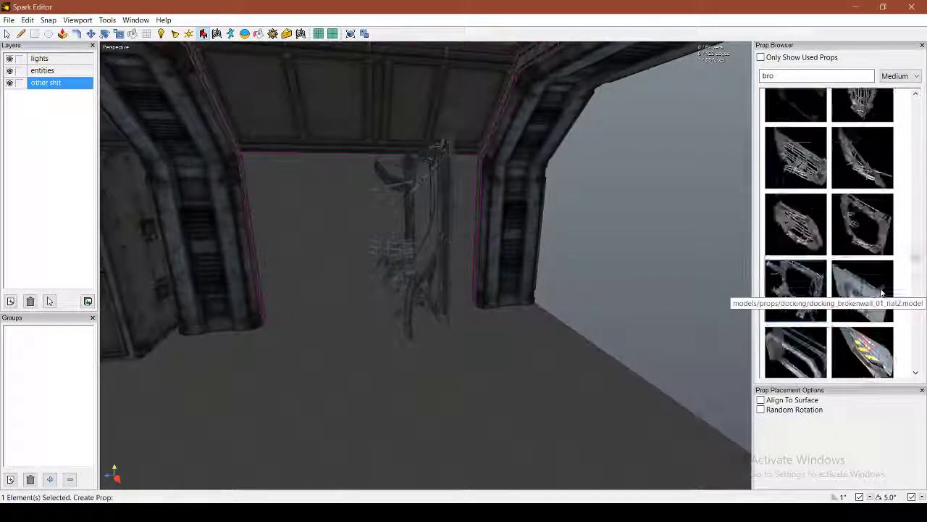
# Step: Rotate the broken wall frame prop about its vertical axis so it faces out parallel to the bay's back wall
pyautogui.click(106, 34)
pyautogui.click(484, 321)
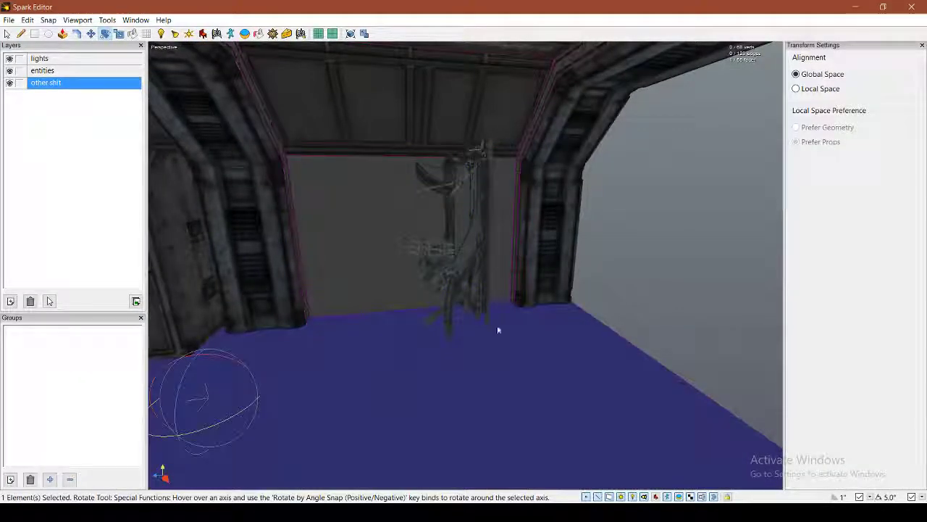
pyautogui.click(473, 290)
pyautogui.moveTo(473, 290); pyautogui.dragTo(483, 261, button='right')
pyautogui.click(395, 272)
pyautogui.moveTo(460, 240); pyautogui.dragTo(516, 239)
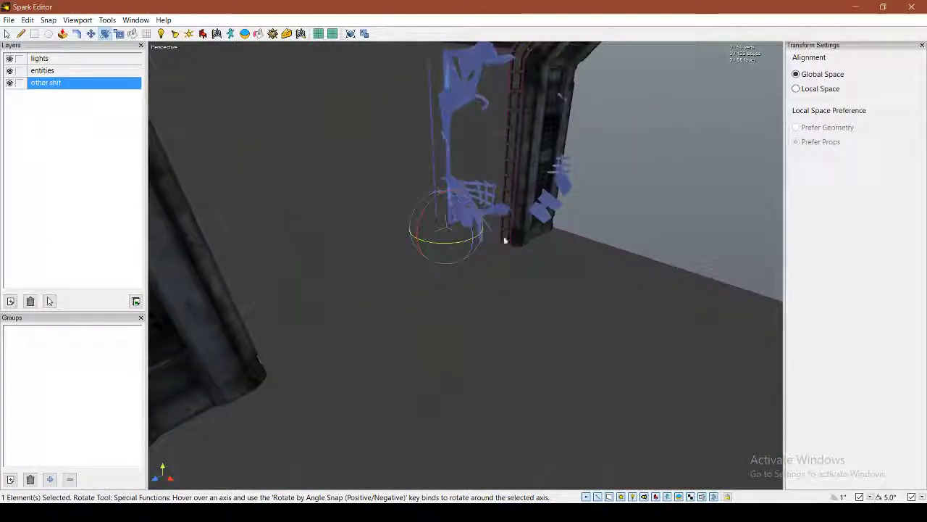
# Step: Move the broken frame prop into the bay and lower it towards the floor, to height Y 59.17"
pyautogui.click(92, 38)
pyautogui.moveTo(449, 246); pyautogui.dragTo(501, 268, button='right')
pyautogui.moveTo(493, 257); pyautogui.dragTo(379, 284)
pyautogui.hotkey('ctrl', 'z')
pyautogui.moveTo(381, 240); pyautogui.dragTo(382, 282)
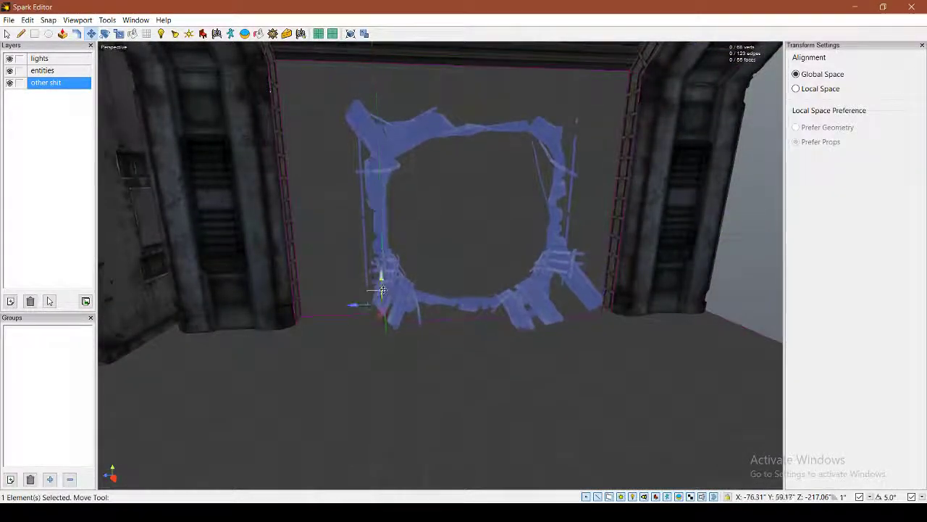
# Step: Nudge the broken frame prop out from the back wall to X -70.31" and down to the floor at Y 54.69"
pyautogui.moveTo(382, 283); pyautogui.dragTo(434, 268, button='right')
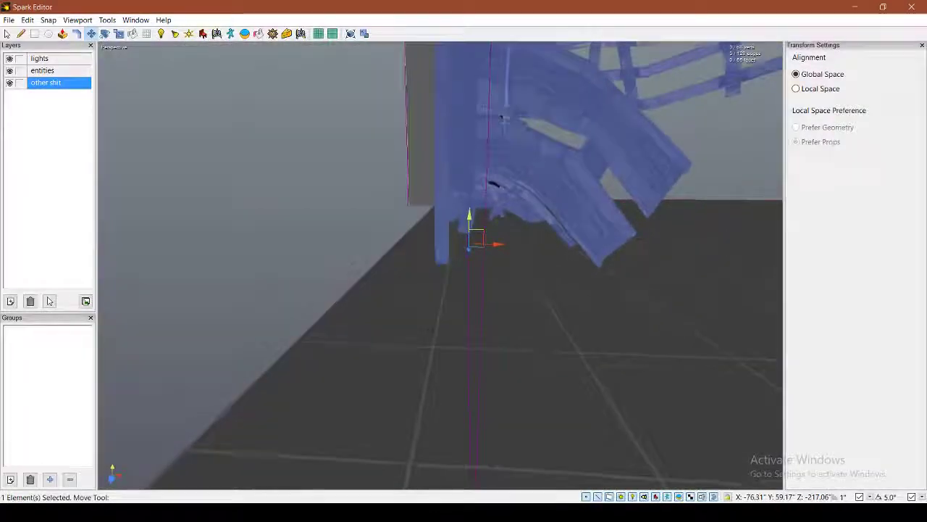
pyautogui.moveTo(484, 247); pyautogui.dragTo(511, 255)
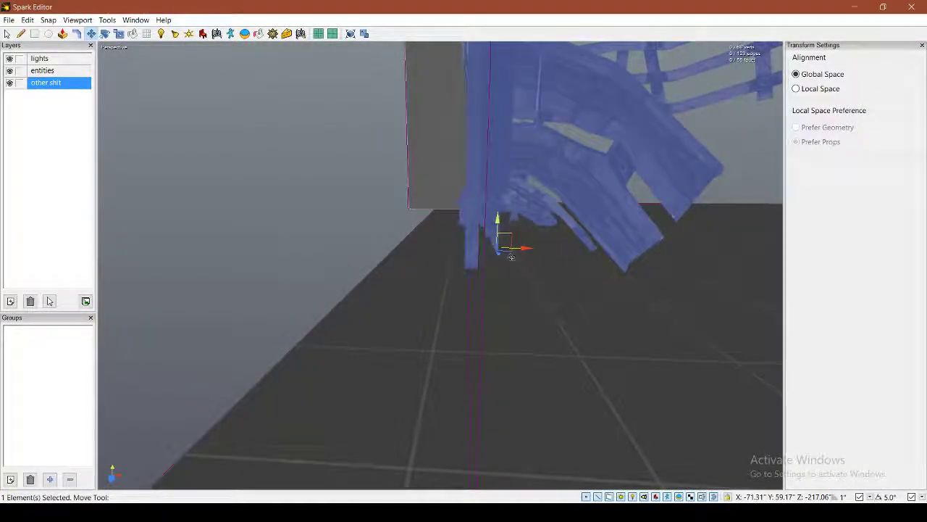
pyautogui.moveTo(511, 255); pyautogui.dragTo(437, 169, button='right')
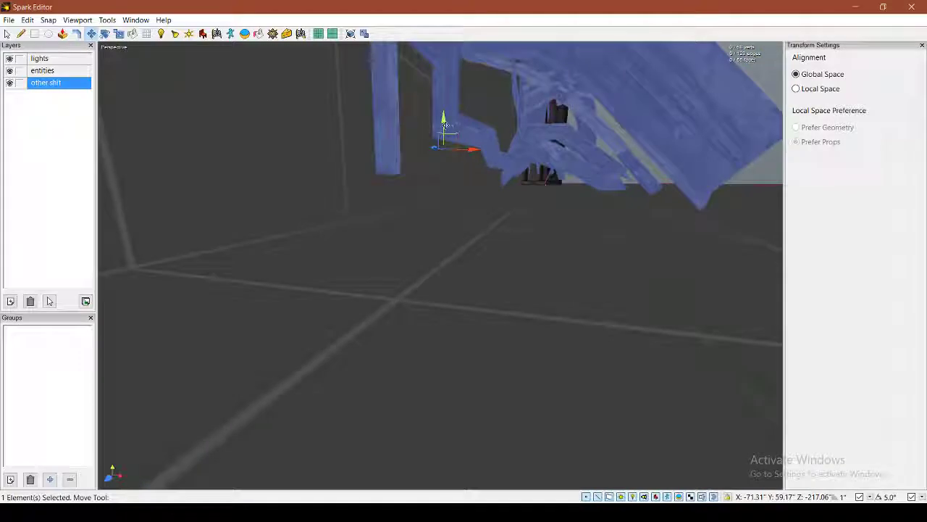
pyautogui.moveTo(444, 125); pyautogui.dragTo(476, 195)
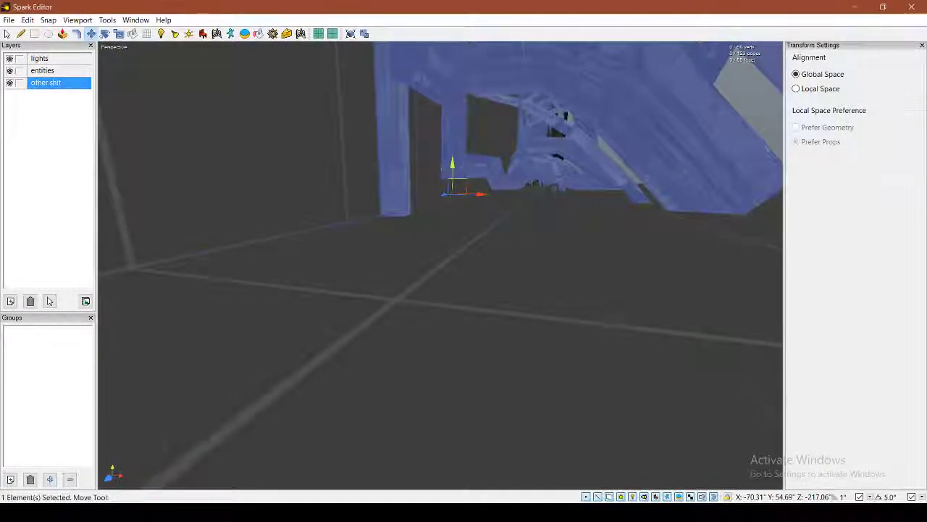
# Step: Slide the broken frame prop along the back wall to Z -176.06", so its outer edge meets the nearest arch
pyautogui.moveTo(476, 194); pyautogui.dragTo(319, 246, button='right')
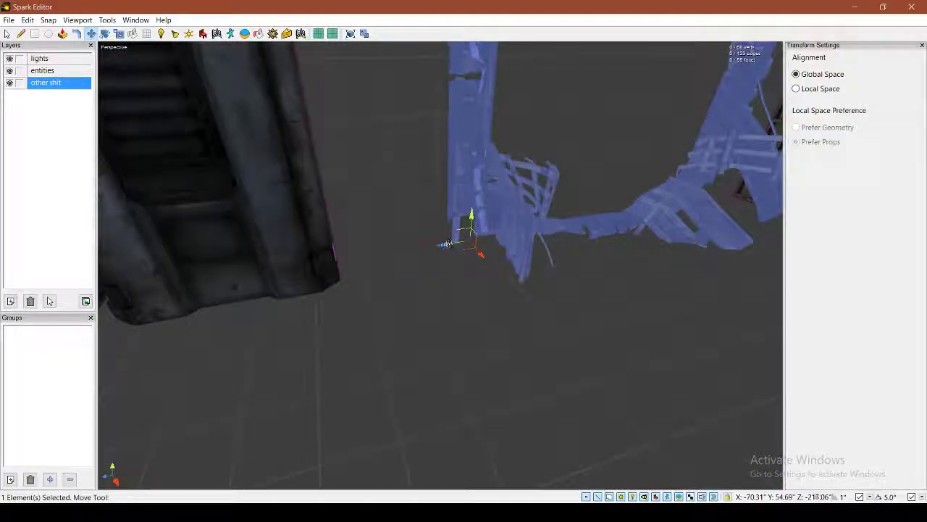
pyautogui.moveTo(448, 244); pyautogui.dragTo(333, 266)
pyautogui.scroll(-3, 333, 268)
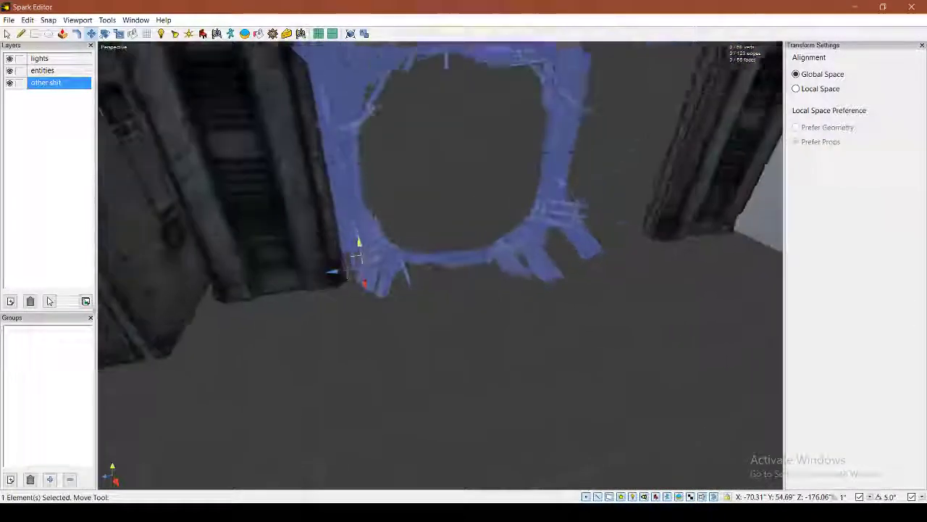
pyautogui.moveTo(441, 266)
pyautogui.mouseDown(button='right')
pyautogui.moveTo(405, 242)
pyautogui.moveTo(427, 272)
pyautogui.moveTo(449, 273)
pyautogui.mouseUp(button='right')
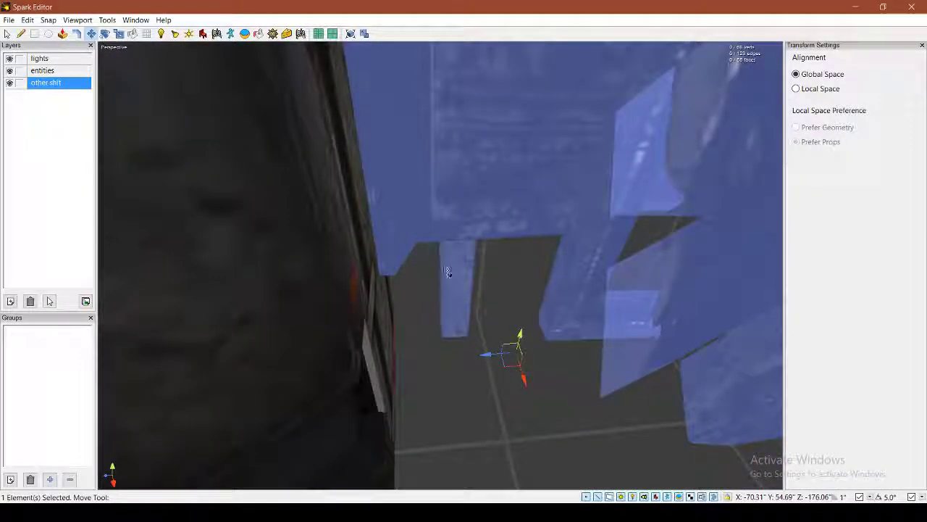
pyautogui.moveTo(494, 353)
pyautogui.mouseDown()
pyautogui.moveTo(481, 353)
pyautogui.moveTo(493, 353)
pyautogui.mouseUp()
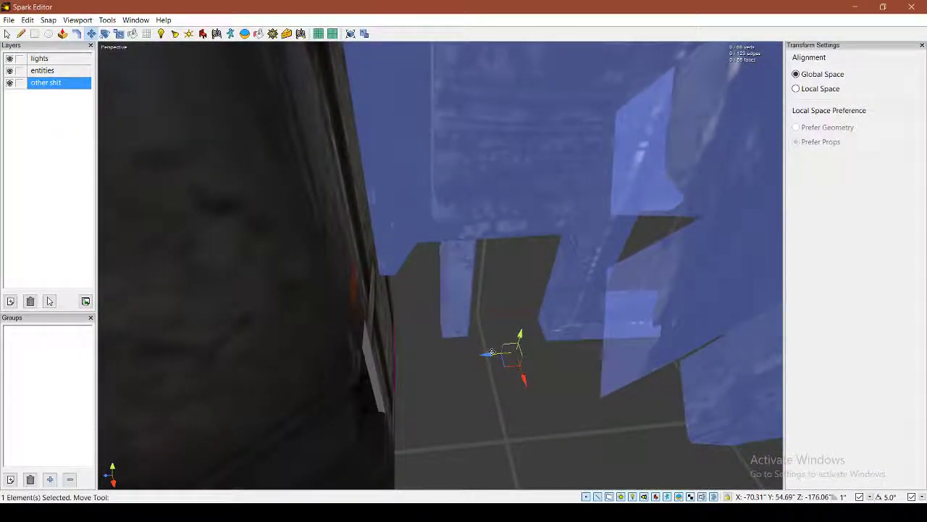
# Step: Scale the broken frame prop in local space, widening it to 222.18" so it spans the bay to the opposite arch
pyautogui.moveTo(494, 353); pyautogui.dragTo(428, 267, button='right')
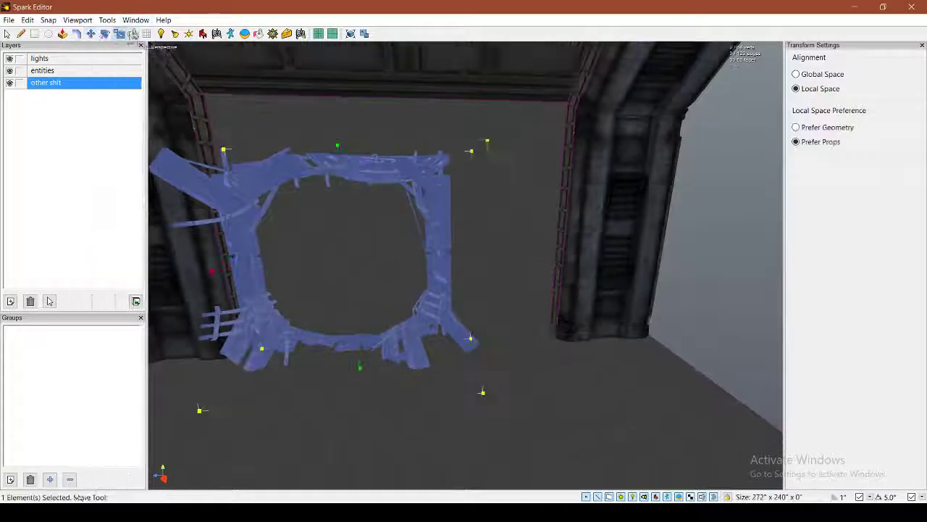
pyautogui.moveTo(489, 263); pyautogui.dragTo(593, 270)
pyautogui.moveTo(592, 270); pyautogui.dragTo(551, 265, button='right')
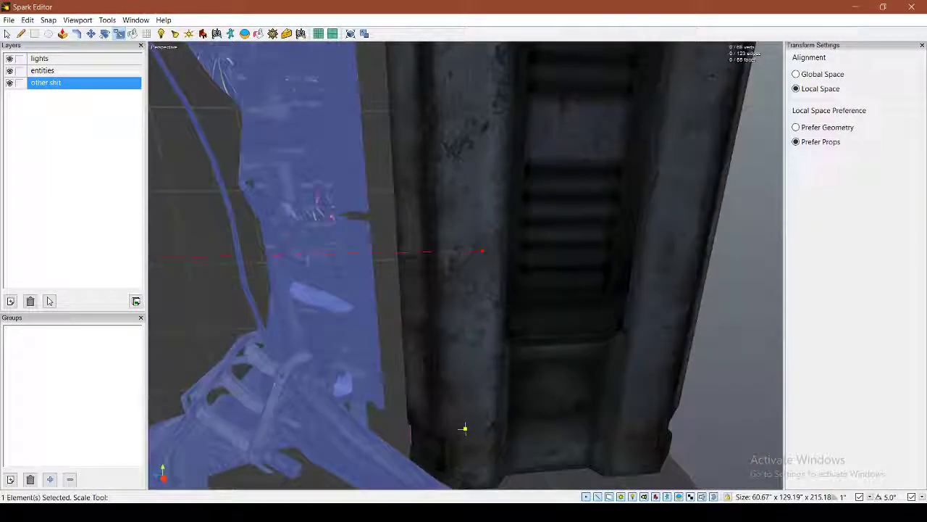
pyautogui.moveTo(486, 261)
pyautogui.mouseDown(button='right')
pyautogui.moveTo(507, 311)
pyautogui.moveTo(486, 275)
pyautogui.mouseUp(button='right')
pyautogui.scroll(-4, 468, 432)
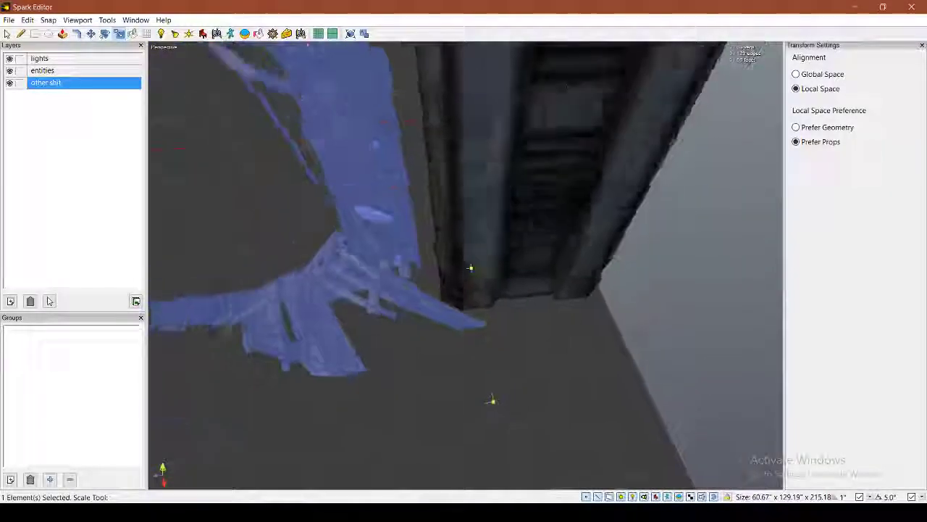
pyautogui.scroll(2, 493, 401)
pyautogui.moveTo(485, 398); pyautogui.dragTo(528, 456, button='middle')
pyautogui.moveTo(465, 266); pyautogui.dragTo(473, 261, button='right')
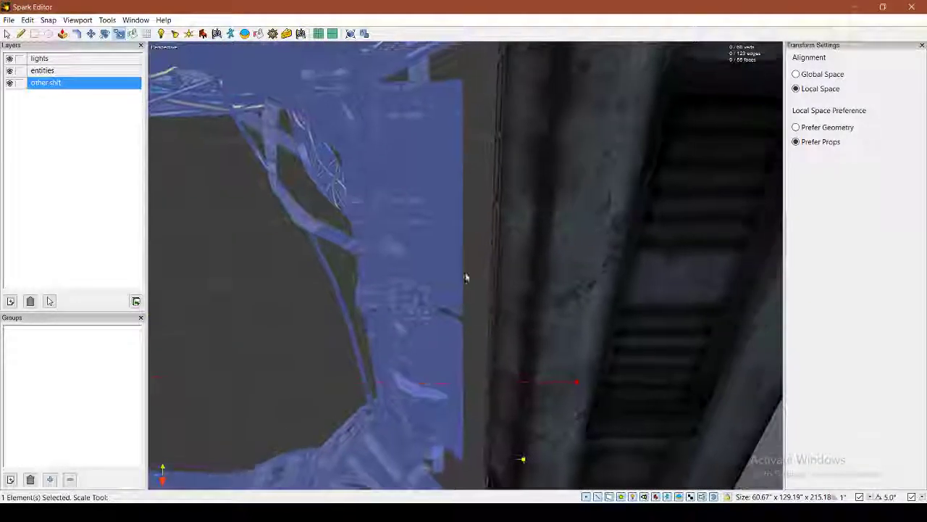
pyautogui.moveTo(578, 384); pyautogui.dragTo(616, 376)
pyautogui.moveTo(617, 376); pyautogui.dragTo(480, 252, button='right')
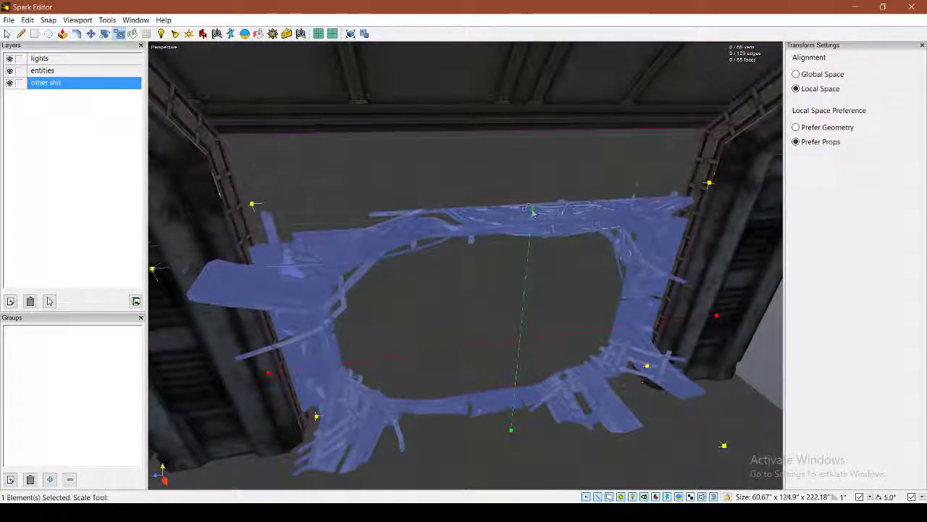
# Step: Stretch the broken frame prop upward to a height of 166.9" so it meets the sloped panel above
pyautogui.moveTo(533, 212); pyautogui.dragTo(515, 140)
pyautogui.moveTo(515, 132); pyautogui.dragTo(514, 128)
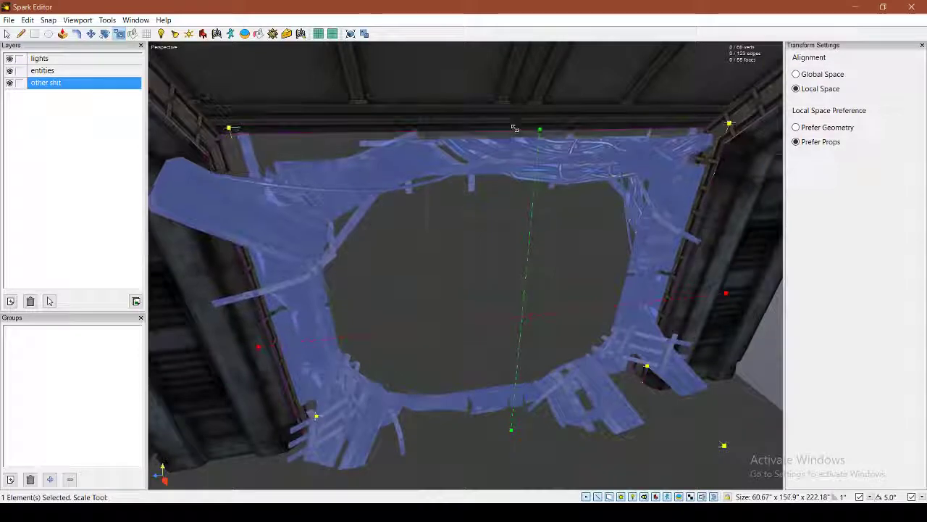
pyautogui.moveTo(514, 129); pyautogui.dragTo(471, 263, button='right')
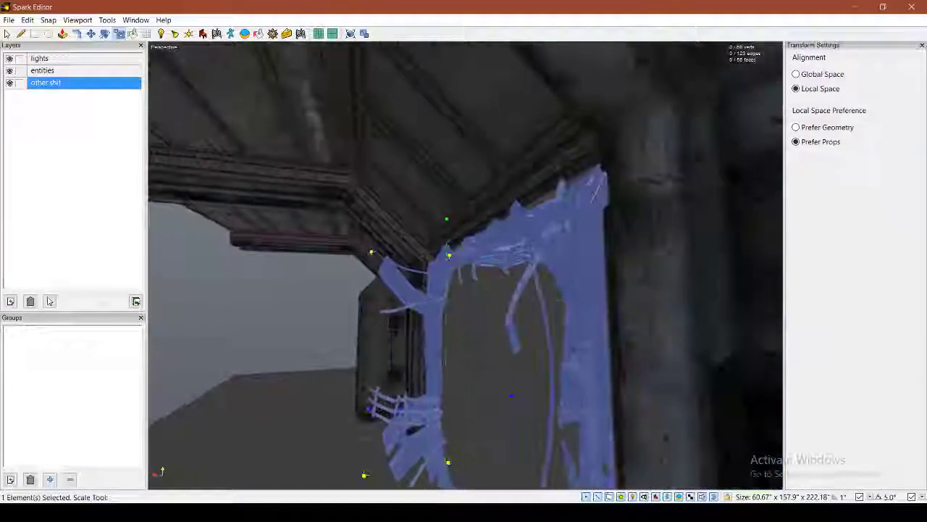
pyautogui.moveTo(447, 219); pyautogui.dragTo(455, 200)
pyautogui.moveTo(455, 200); pyautogui.dragTo(465, 269, button='right')
# Step: Try deepening the broken frame prop out from the wall to 70.64" and reduce its depth to 60.64"
pyautogui.keyDown('shift'); pyautogui.click(465, 270); pyautogui.keyUp('shift')
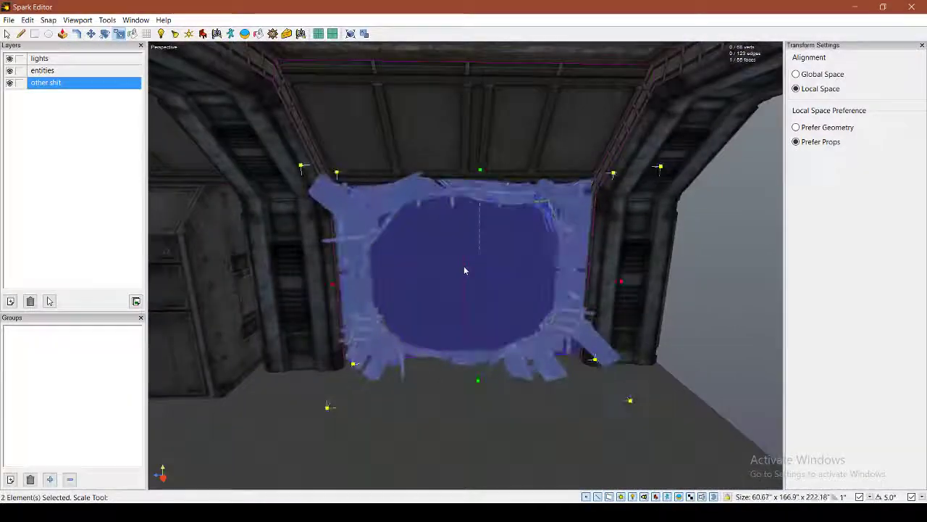
pyautogui.click(456, 273)
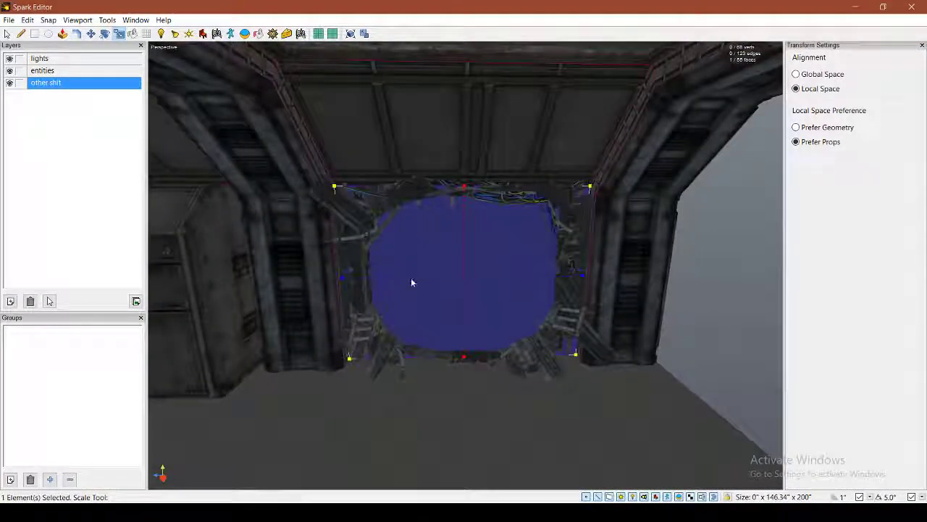
pyautogui.moveTo(425, 283); pyautogui.dragTo(402, 272, button='right')
pyautogui.moveTo(468, 269); pyautogui.dragTo(467, 269, button='right')
pyautogui.click(467, 268)
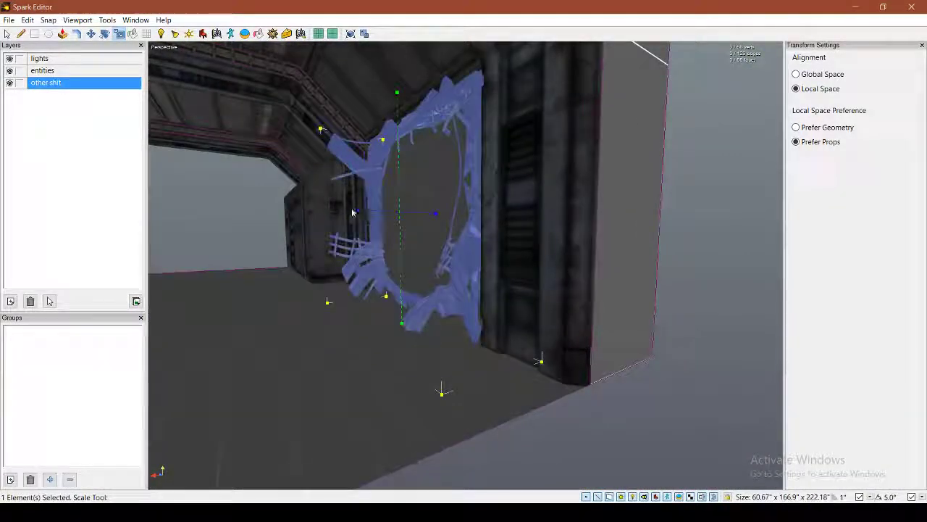
pyautogui.moveTo(347, 208); pyautogui.dragTo(342, 208)
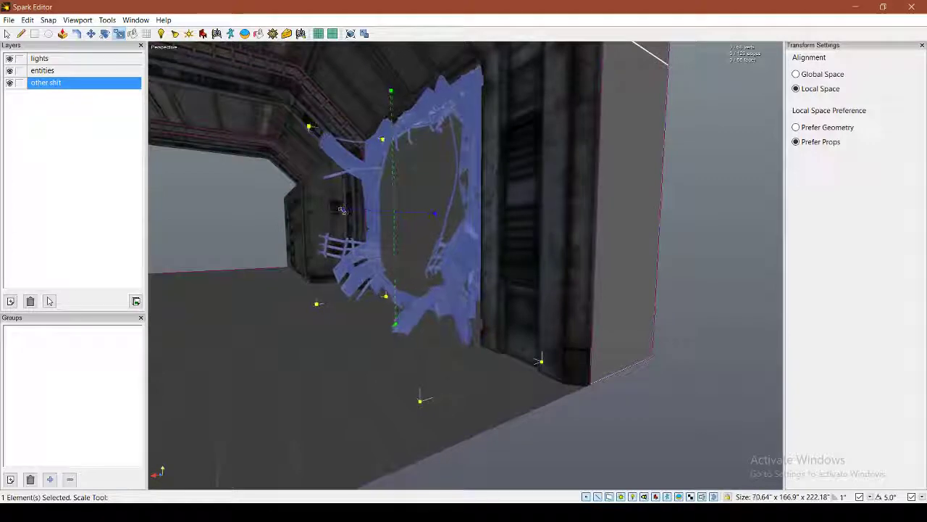
pyautogui.moveTo(341, 208); pyautogui.dragTo(341, 208, button='right')
pyautogui.moveTo(466, 268); pyautogui.dragTo(466, 269, button='right')
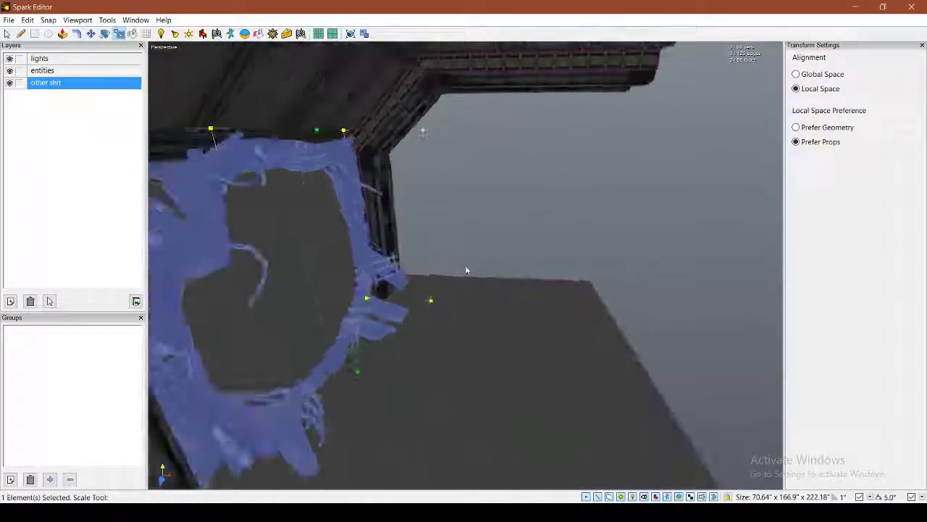
pyautogui.moveTo(395, 272); pyautogui.dragTo(381, 271)
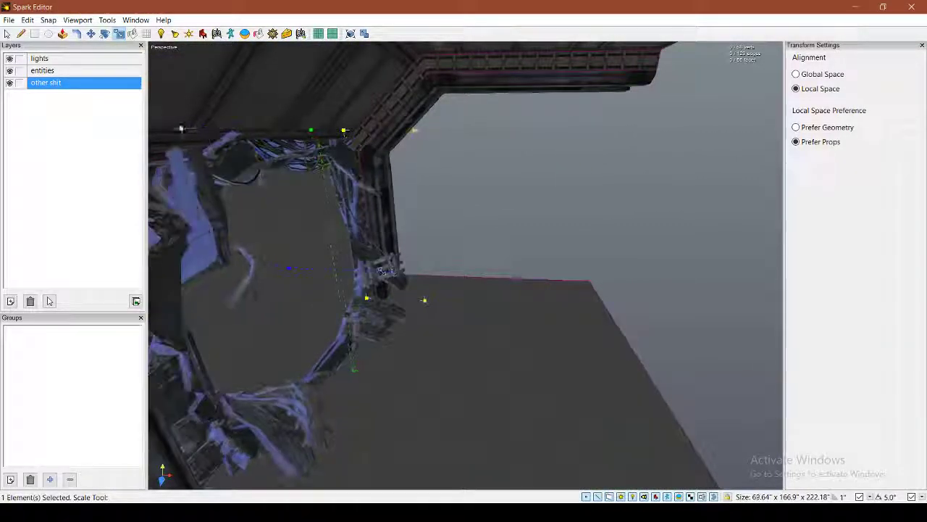
pyautogui.moveTo(381, 271); pyautogui.dragTo(466, 269, button='right')
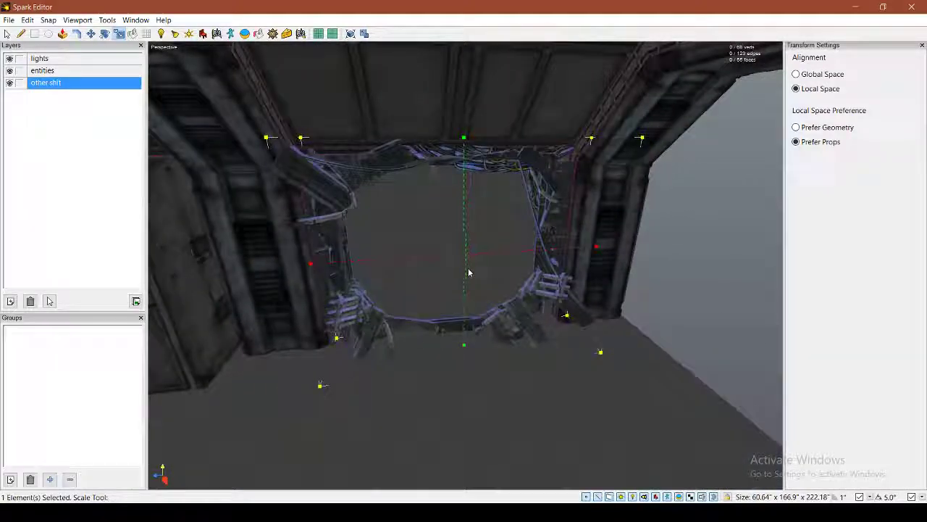
# Step: Duplicate the broken frame prop in place, flip the copy on the Y axis and clear the selection
pyautogui.click(26, 19)
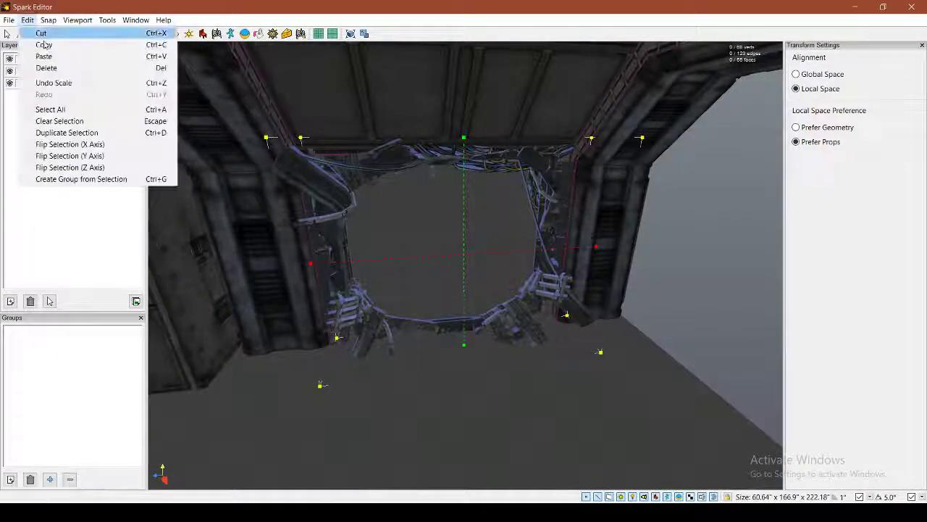
pyautogui.click(111, 160)
pyautogui.click(359, 193)
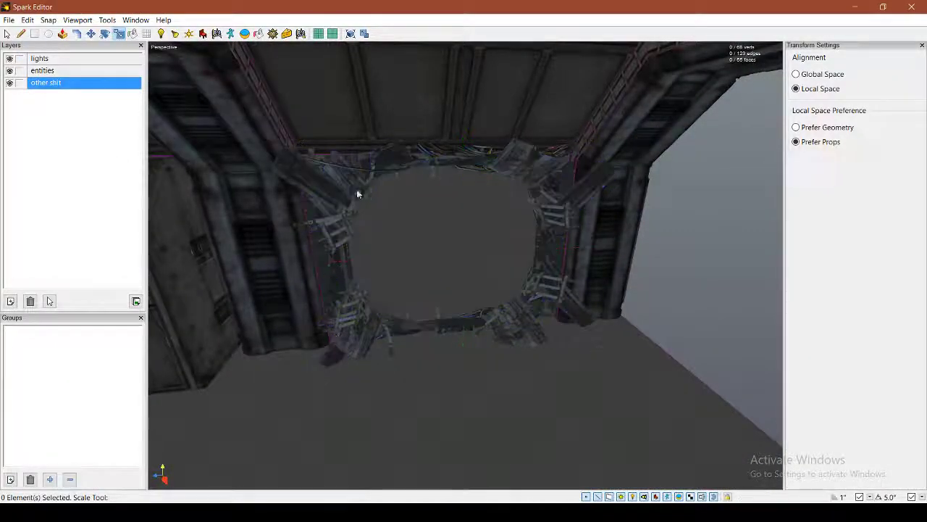
# Step: Select the duplicated broken frame prop, try flipping it on one axis, undo that and flip it on another axis
pyautogui.moveTo(359, 193); pyautogui.dragTo(495, 199, button='right')
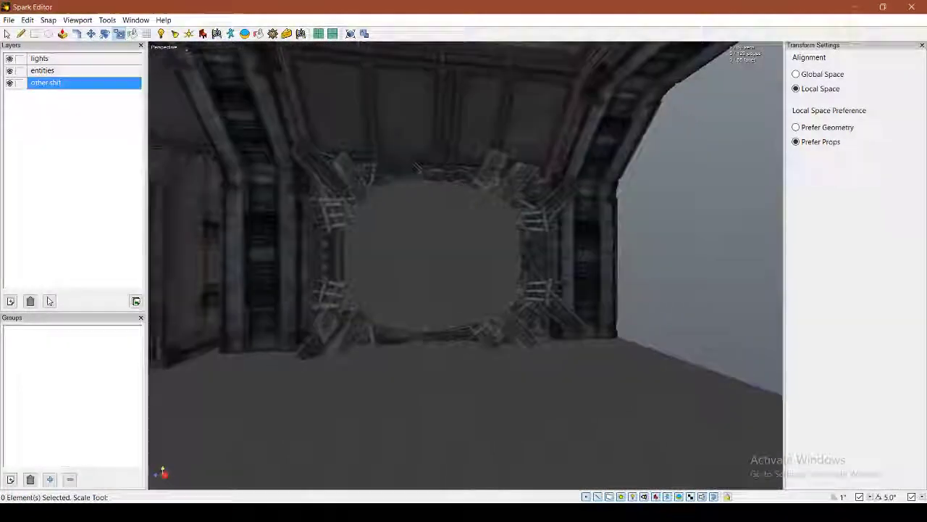
pyautogui.click(494, 186)
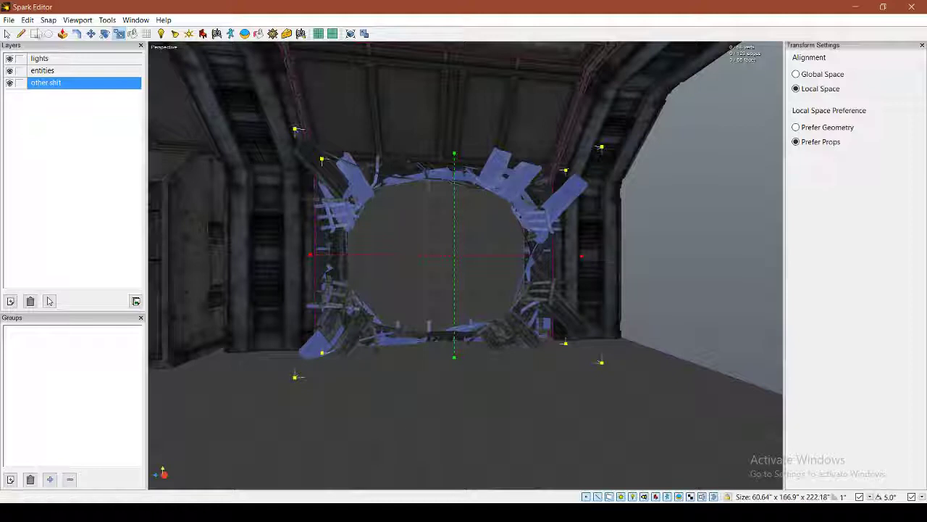
pyautogui.click(26, 20)
pyautogui.click(84, 143)
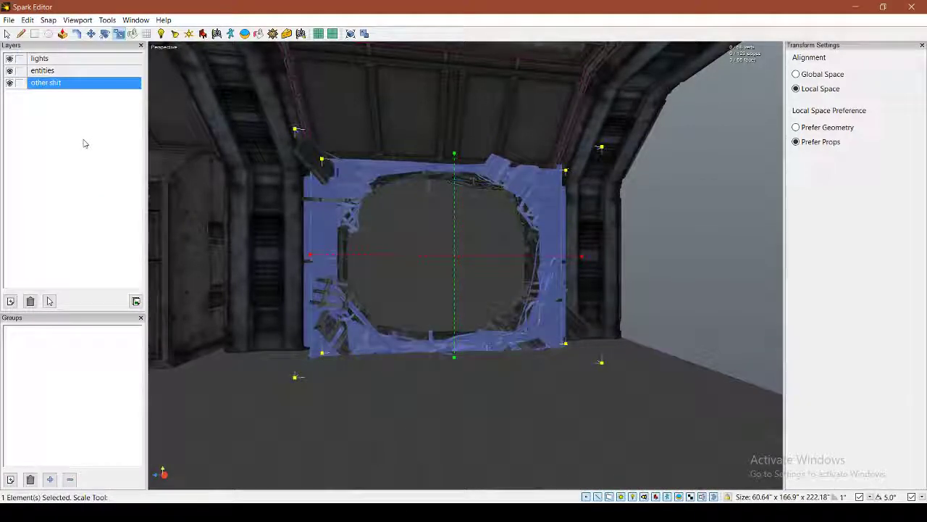
pyautogui.hotkey('ctrl', 'z')
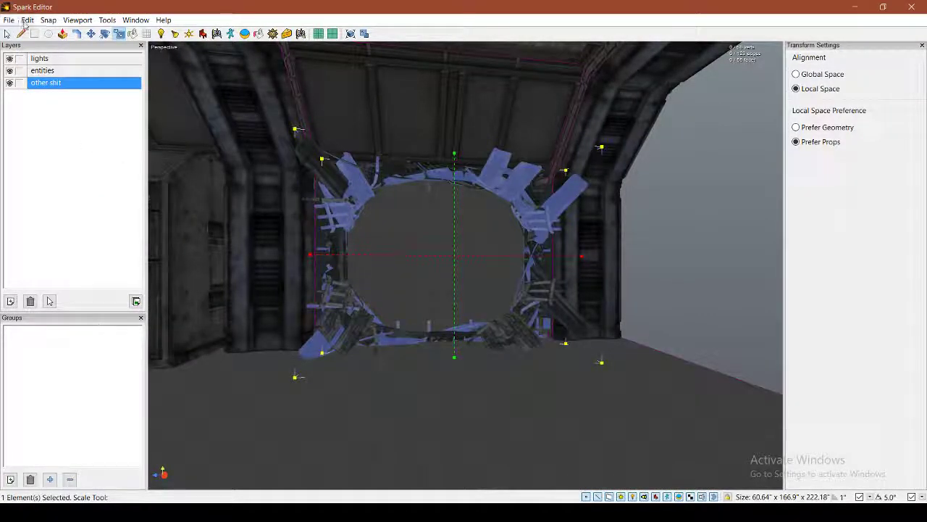
pyautogui.click(27, 19)
pyautogui.click(89, 168)
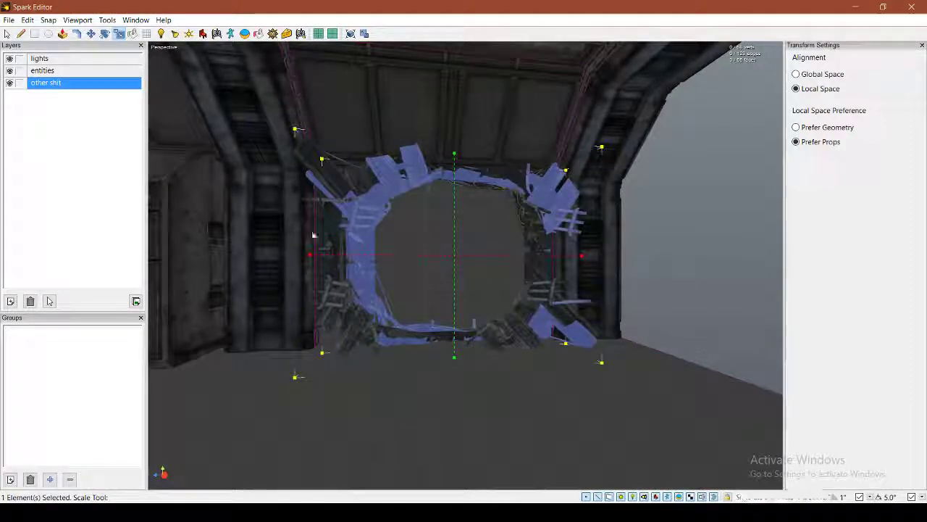
# Step: Slide the flipped broken frame copy sideways along the wall on the Z axis and clear the selection
pyautogui.click(90, 34)
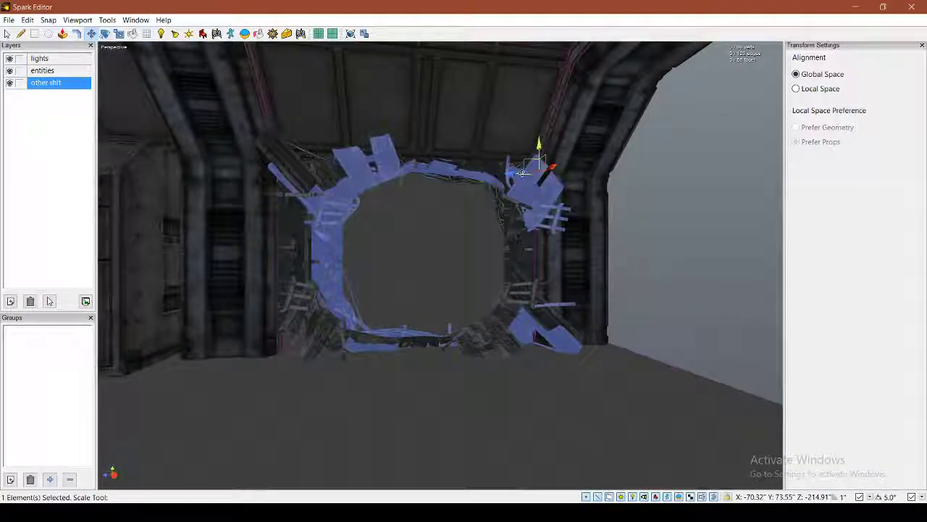
pyautogui.press('w')
pyautogui.press('d')
pyautogui.press('w')
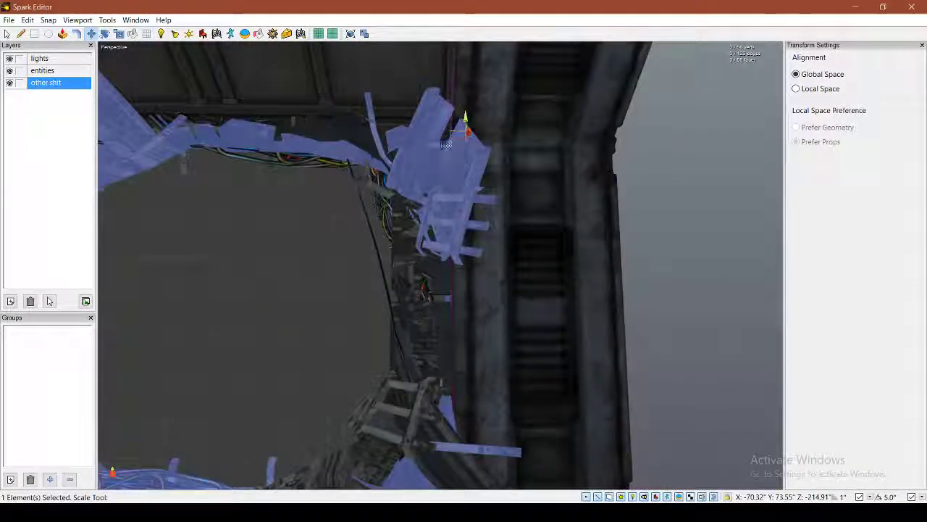
pyautogui.moveTo(447, 144); pyautogui.dragTo(412, 149)
pyautogui.press('Escape')
# Step: Place a rectangular broken frame prop from the "bro" results on the floor in front of the bay
pyautogui.press('s')
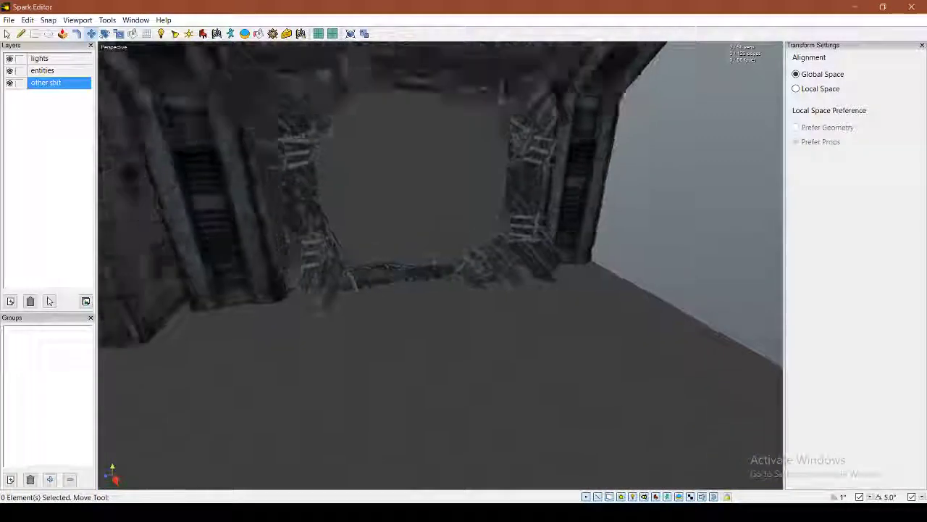
pyautogui.press('w')
pyautogui.press('s')
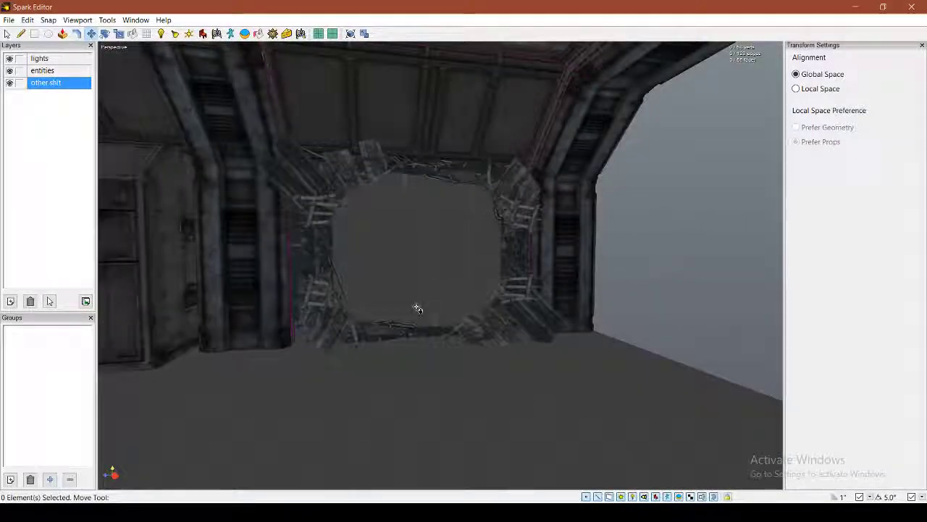
pyautogui.press('s')
pyautogui.moveTo(423, 307); pyautogui.dragTo(406, 279, button='right')
pyautogui.press('w')
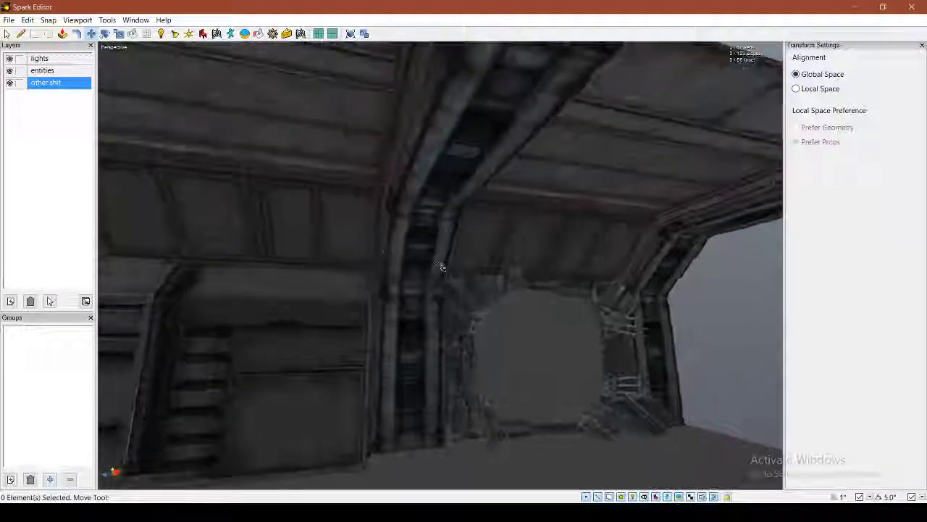
pyautogui.click(205, 34)
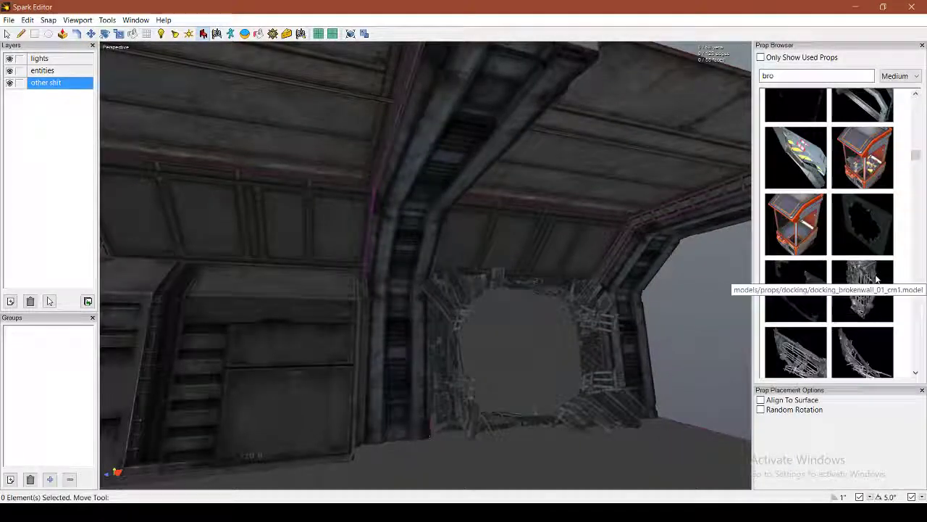
pyautogui.scroll(-3, 887, 272)
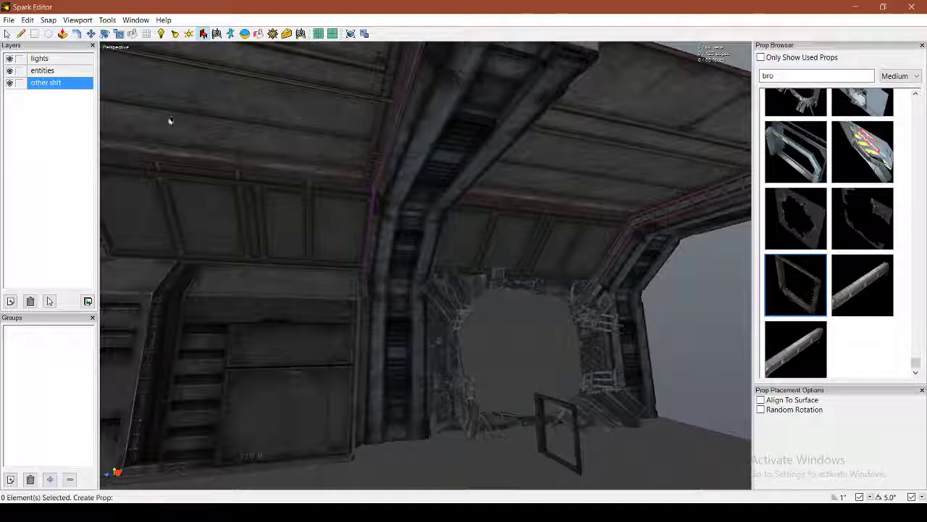
# Step: Rotate the small rectangular frame prop about its vertical axis so it stands parallel to the bay's wall
pyautogui.click(107, 37)
pyautogui.moveTo(467, 269); pyautogui.dragTo(467, 269, button='right')
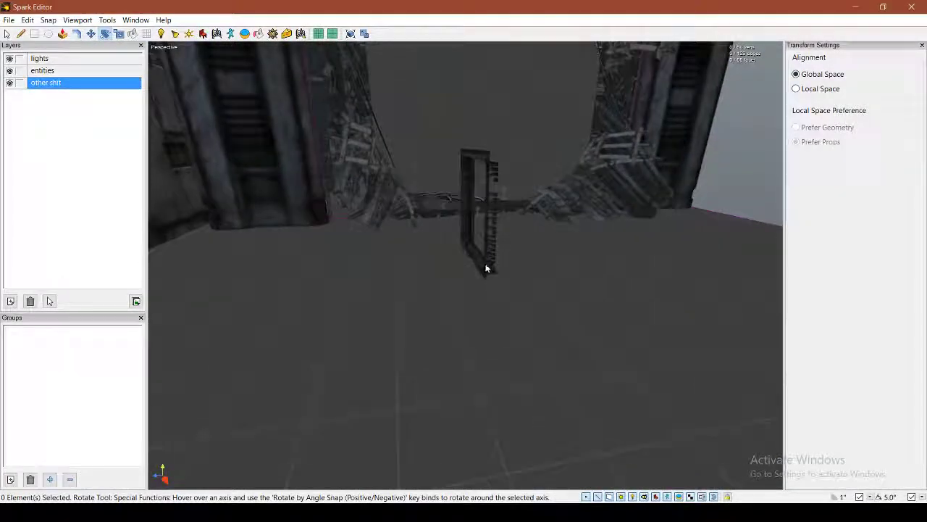
pyautogui.click(486, 271)
pyautogui.moveTo(479, 254); pyautogui.dragTo(554, 247)
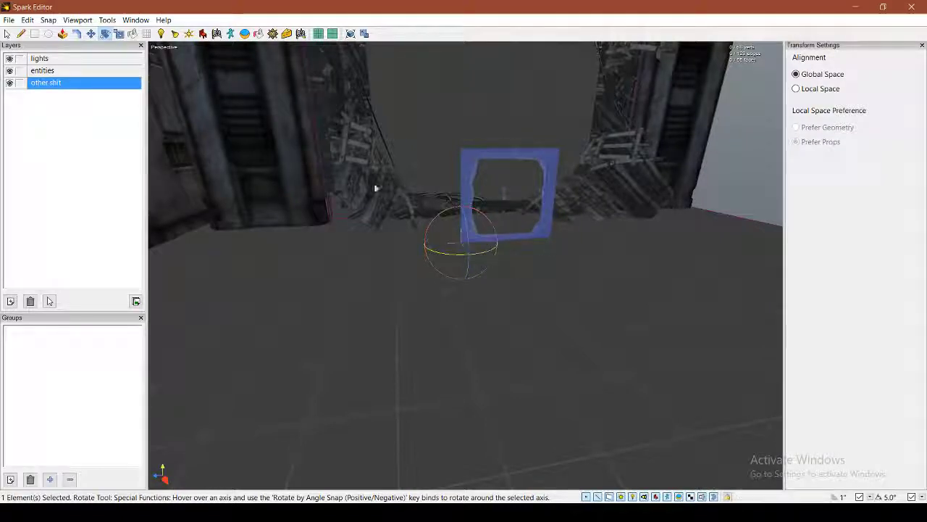
# Step: Move the small rectangular frame prop to the lower corner of the bay at X -82.38", Z -160"
pyautogui.click(90, 36)
pyautogui.moveTo(455, 275); pyautogui.dragTo(455, 275, button='right')
pyautogui.moveTo(516, 285); pyautogui.dragTo(326, 291)
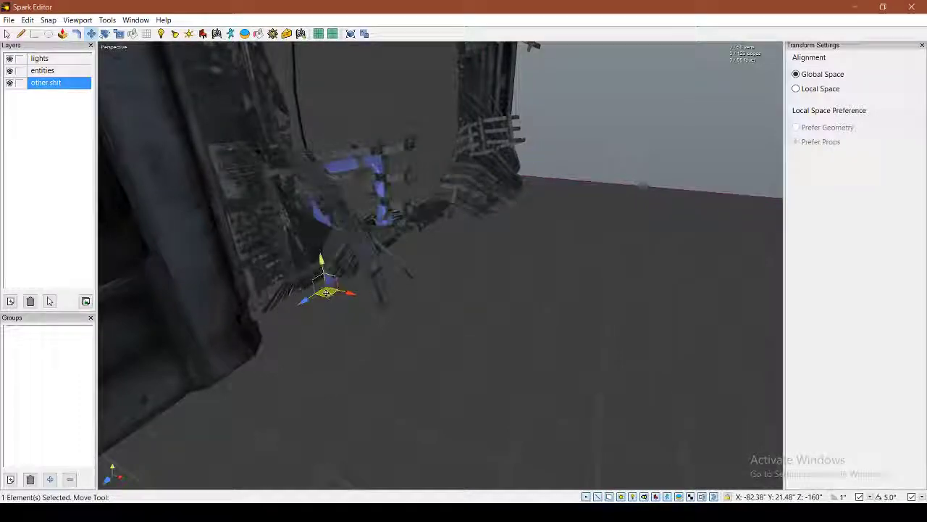
pyautogui.moveTo(325, 292); pyautogui.dragTo(326, 291, button='right')
pyautogui.moveTo(440, 266); pyautogui.dragTo(441, 265, button='right')
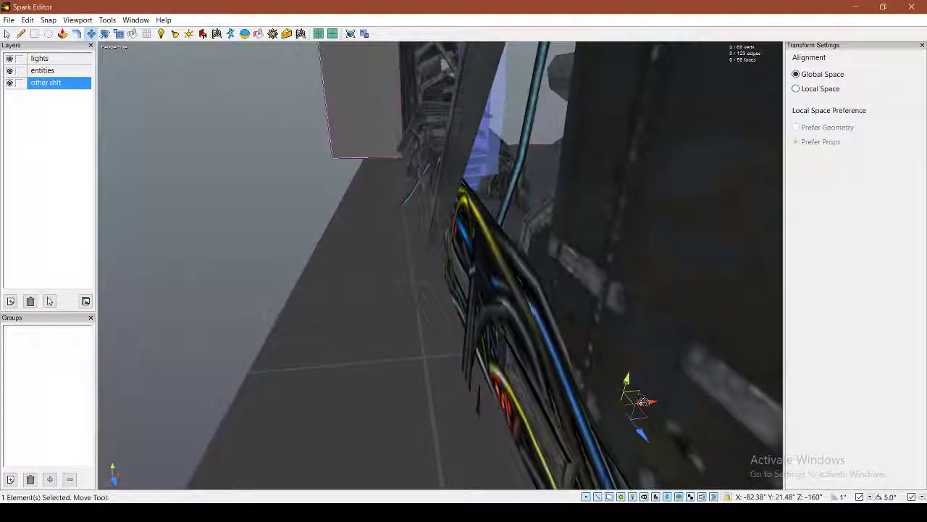
# Step: Push the rectangular frame prop back to X -88.38" and slide it along Z to the edge of the arch
pyautogui.moveTo(640, 403); pyautogui.dragTo(565, 407)
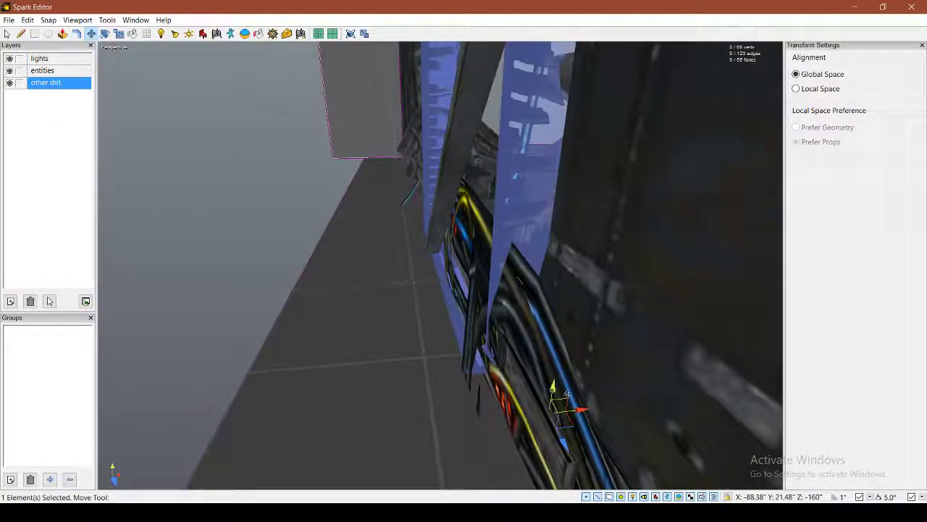
pyautogui.moveTo(567, 396); pyautogui.dragTo(567, 396, button='right')
pyautogui.moveTo(441, 265); pyautogui.dragTo(518, 263, button='right')
pyautogui.moveTo(511, 254); pyautogui.dragTo(422, 252)
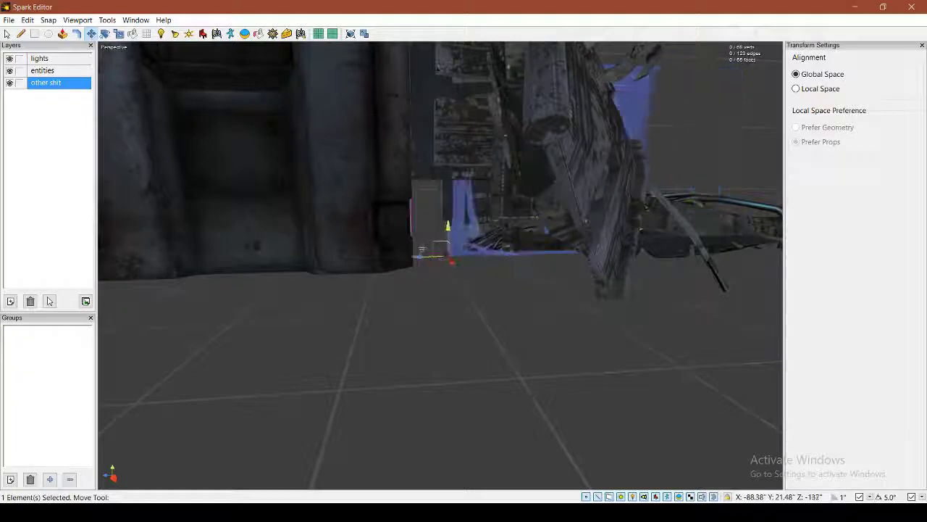
# Step: Scale the rectangular frame prop in local space, widening it to 200" so it reaches the opposite arch
pyautogui.moveTo(435, 261)
pyautogui.mouseDown(button='right')
pyautogui.moveTo(405, 253)
pyautogui.moveTo(437, 265)
pyautogui.mouseUp(button='right')
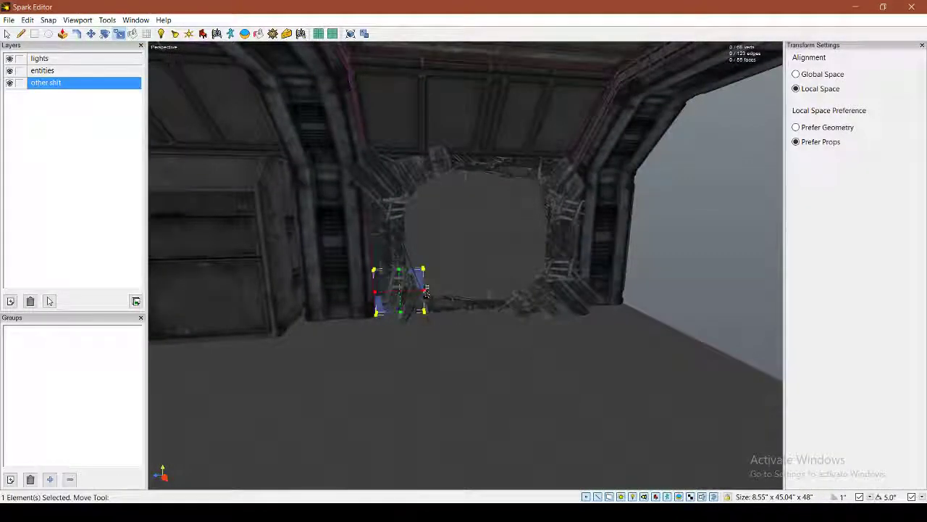
pyautogui.press('w')
pyautogui.moveTo(569, 291); pyautogui.dragTo(673, 293, button='right')
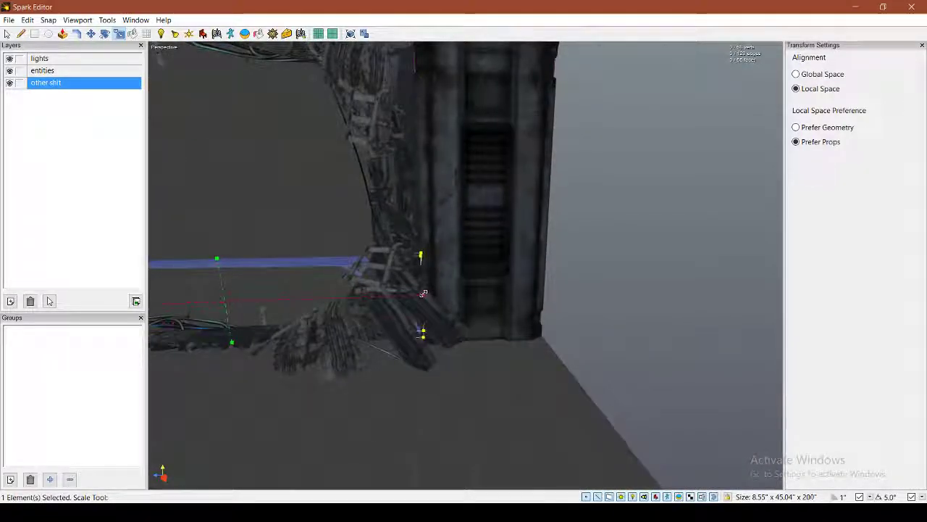
# Step: Stretch the rectangular frame prop upward to a height of 152.04" so it meets the sloped panel above
pyautogui.press('s')
pyautogui.moveTo(423, 294); pyautogui.dragTo(402, 217, button='right')
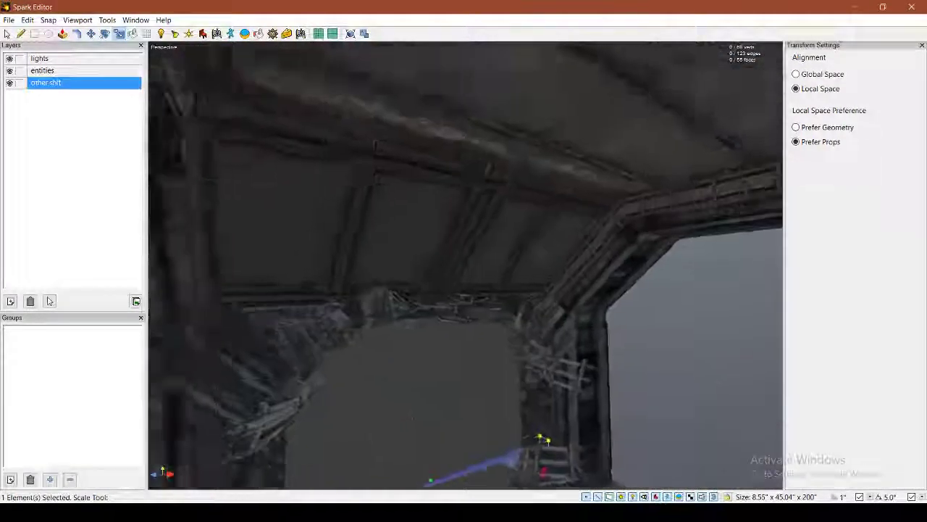
pyautogui.moveTo(466, 224); pyautogui.dragTo(466, 279, button='right')
pyautogui.press('w')
pyautogui.moveTo(438, 444); pyautogui.dragTo(419, 289)
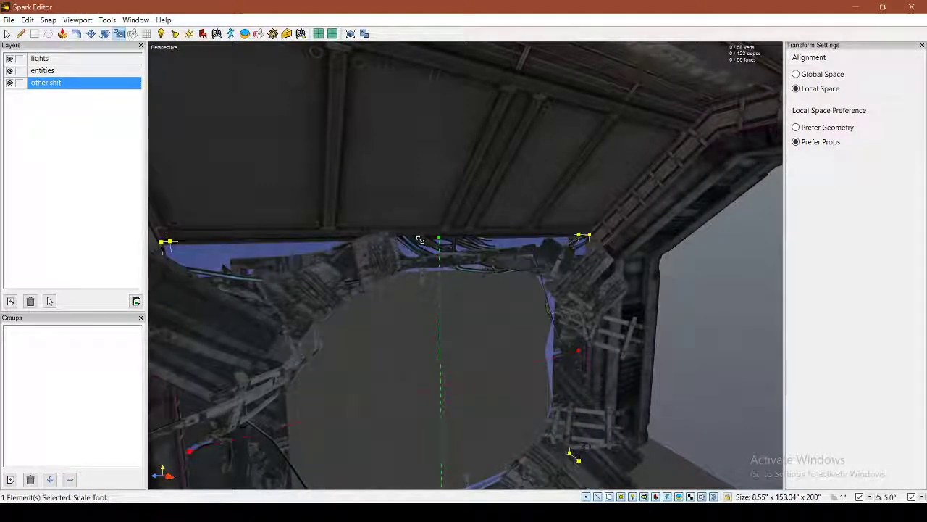
# Step: Adjust the rectangular frame prop's depth, trying 14.66", undoing the last change and settling on 13.89"
pyautogui.press('s')
pyautogui.moveTo(421, 241); pyautogui.dragTo(297, 246, button='right')
pyautogui.press('d')
pyautogui.press('a')
pyautogui.moveTo(498, 288); pyautogui.dragTo(489, 287)
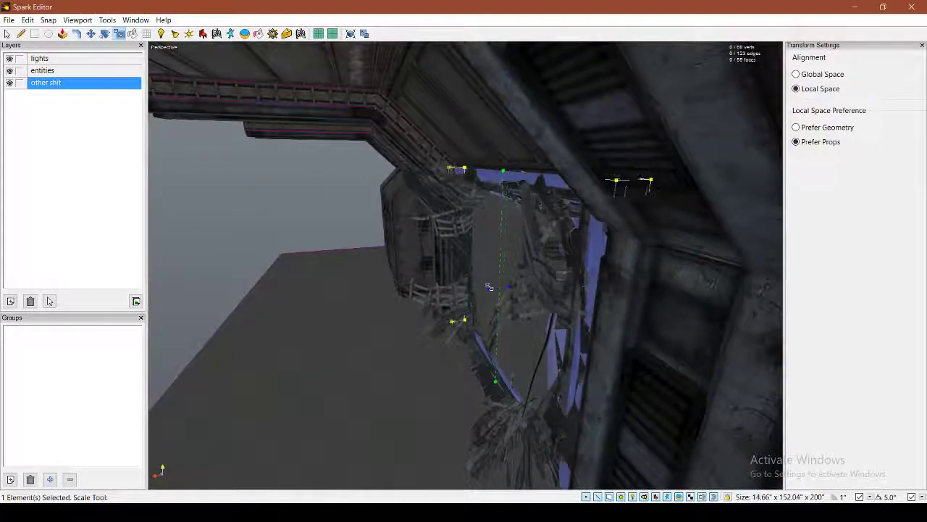
pyautogui.press('w')
pyautogui.moveTo(485, 288)
pyautogui.mouseDown(button='right')
pyautogui.moveTo(480, 250)
pyautogui.moveTo(466, 270)
pyautogui.moveTo(442, 266)
pyautogui.moveTo(460, 264)
pyautogui.moveTo(472, 276)
pyautogui.mouseUp(button='right')
pyautogui.press('d')
pyautogui.press('a')
pyautogui.hotkey('ctrl', 'z')
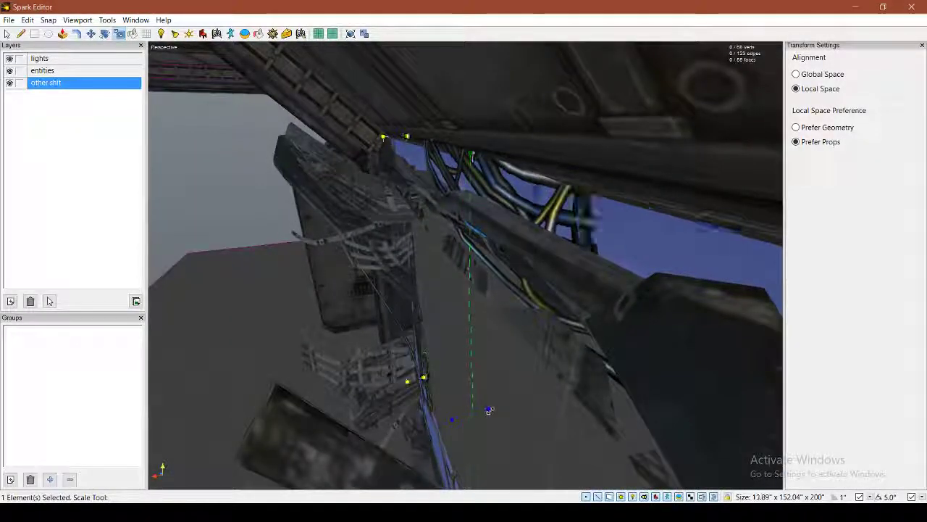
# Step: Select the plain flat wall face behind the broken frame opening and delete it
pyautogui.moveTo(491, 414); pyautogui.dragTo(189, 265, button='right')
pyautogui.click(460, 237)
pyautogui.press('s')
pyautogui.press('Delete')
# Step: Select the sloped panel face above the neighbouring bay and search the props for "ref wall"
pyautogui.press('w')
pyautogui.press('s')
pyautogui.press('w')
pyautogui.press('s')
pyautogui.moveTo(446, 268); pyautogui.dragTo(465, 264, button='right')
pyautogui.click(443, 264)
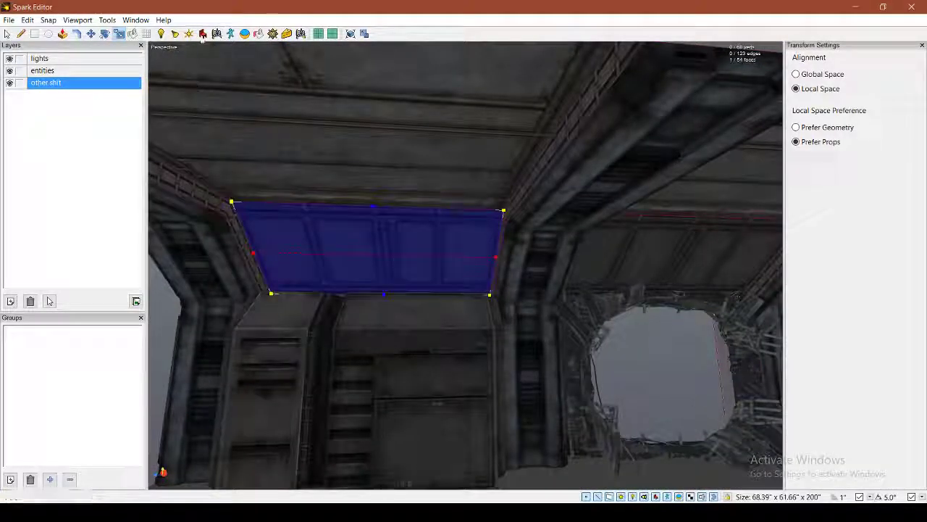
pyautogui.click(203, 35)
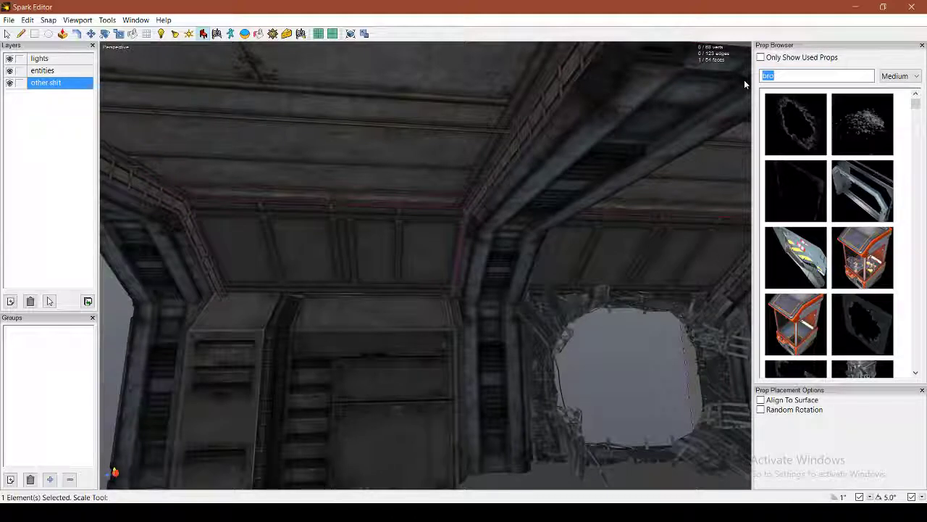
pyautogui.write('ref')
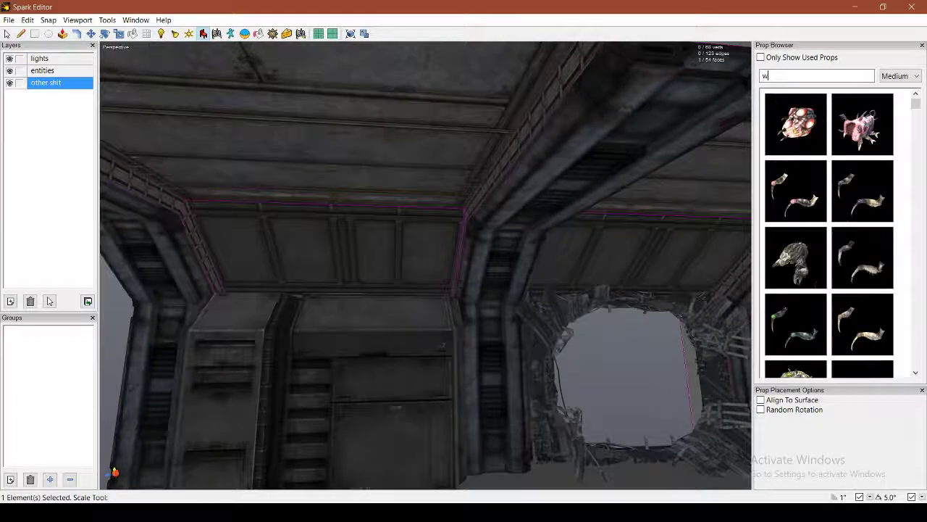
pyautogui.write(' wall')
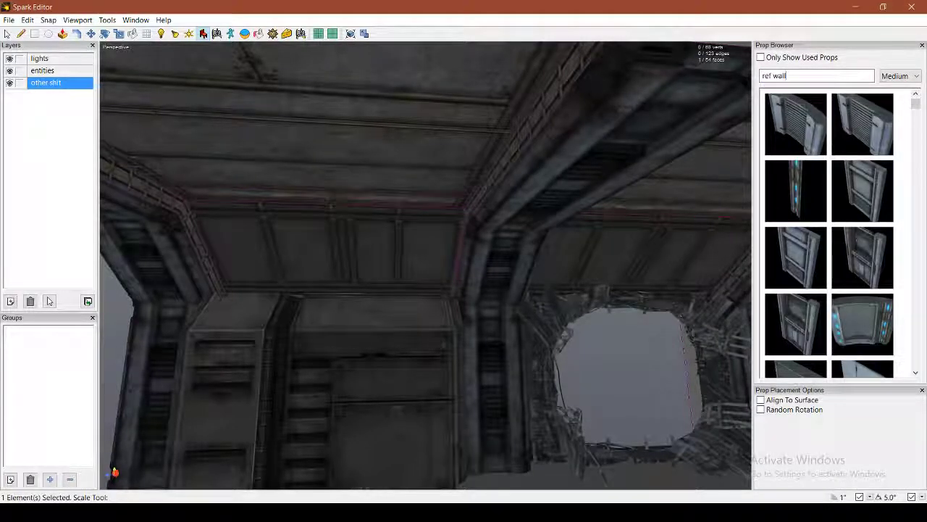
# Step: Find the dark damaged wall-machinery prop among the "ref wall" results and place it on the sloped panel above the neighbouring bay
pyautogui.scroll(-8, 904, 209)
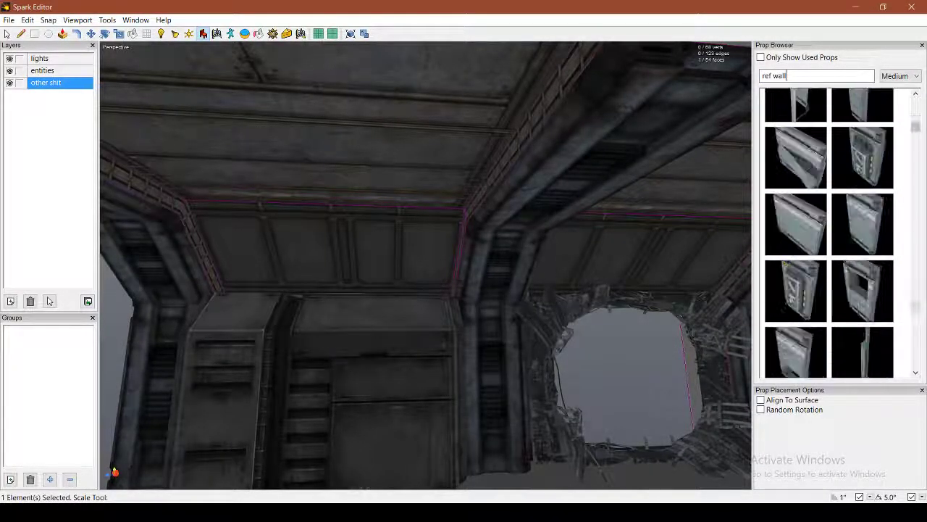
pyautogui.scroll(-5, 909, 297)
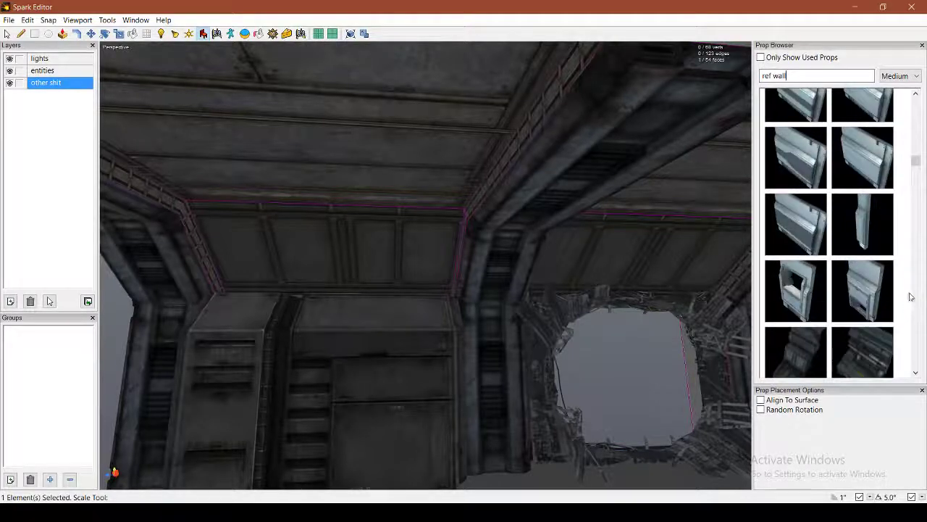
pyautogui.scroll(-5, 906, 303)
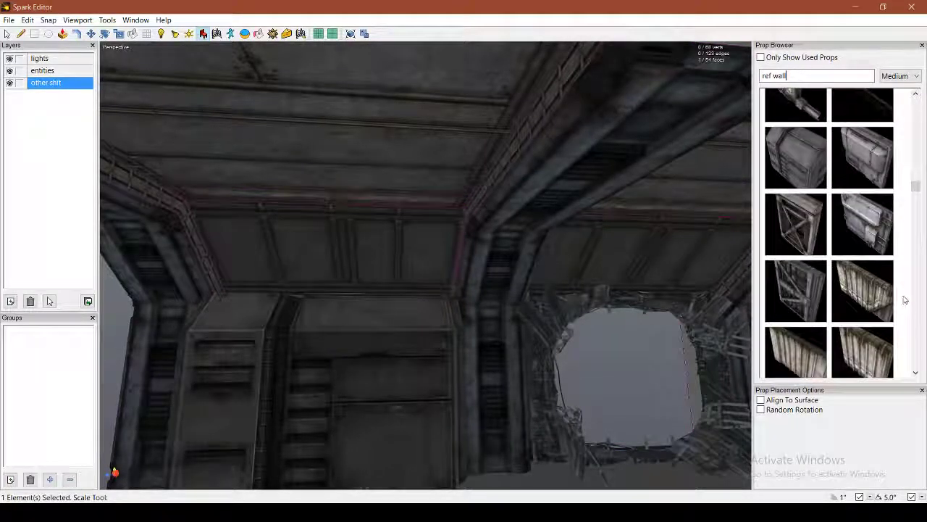
pyautogui.scroll(2, 907, 300)
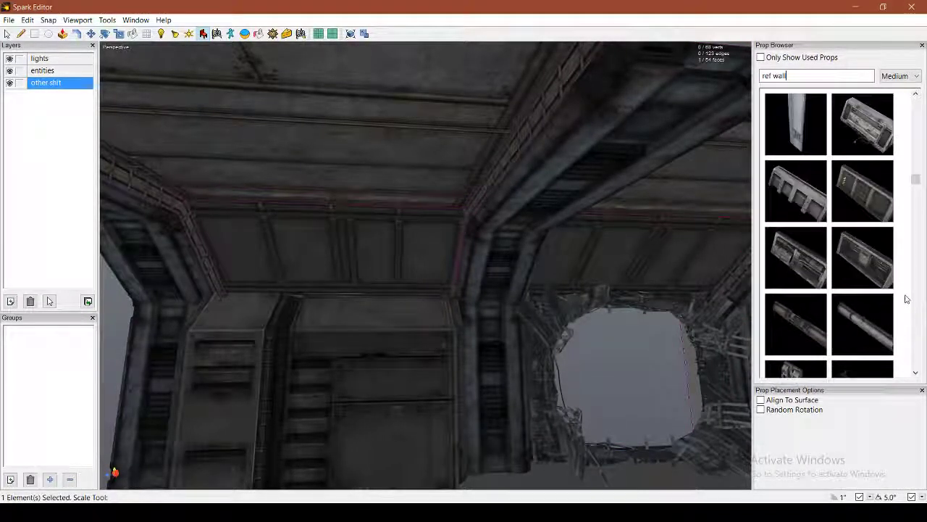
pyautogui.scroll(-3, 906, 299)
pyautogui.scroll(-5, 905, 297)
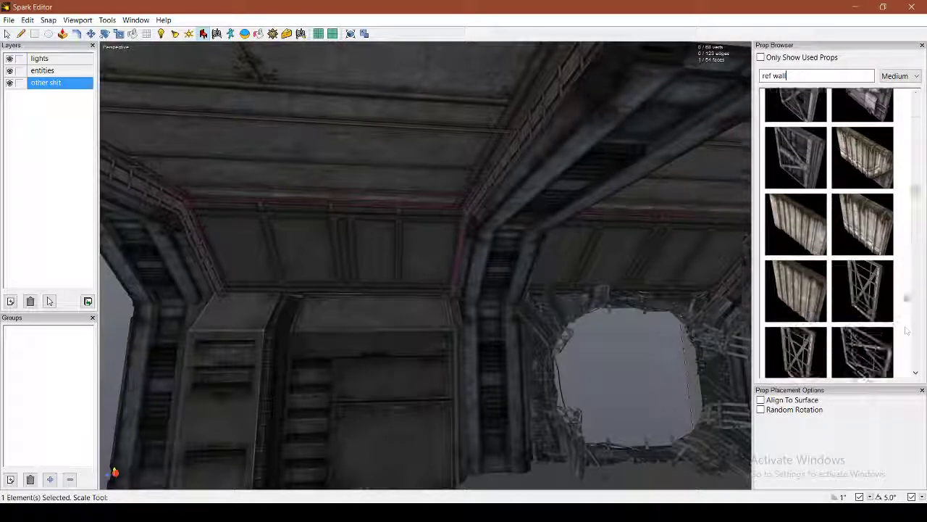
pyautogui.scroll(-2, 906, 297)
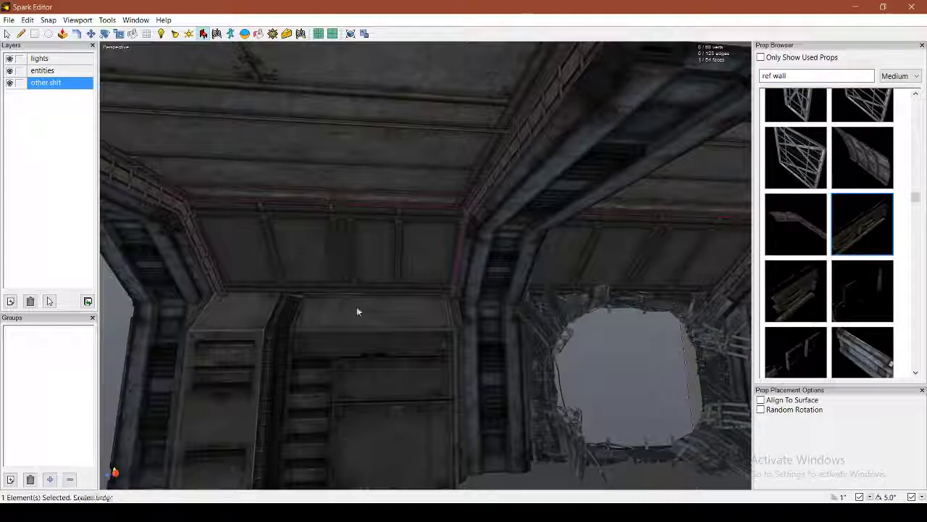
pyautogui.moveTo(357, 311); pyautogui.dragTo(434, 304, button='right')
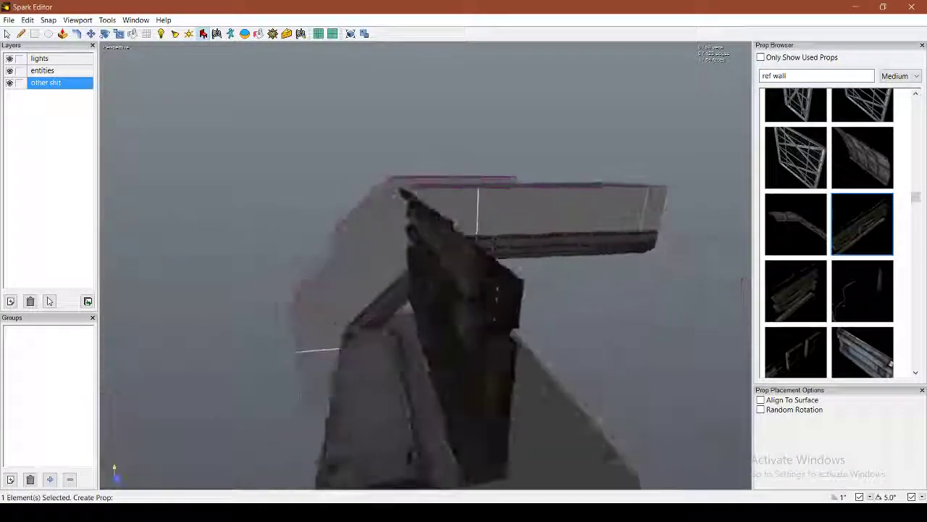
pyautogui.moveTo(297, 209); pyautogui.dragTo(288, 207, button='right')
# Step: Rotate the machinery wall prop 180° about the vertical axis and tilt it to match the slope of the panel
pyautogui.click(105, 34)
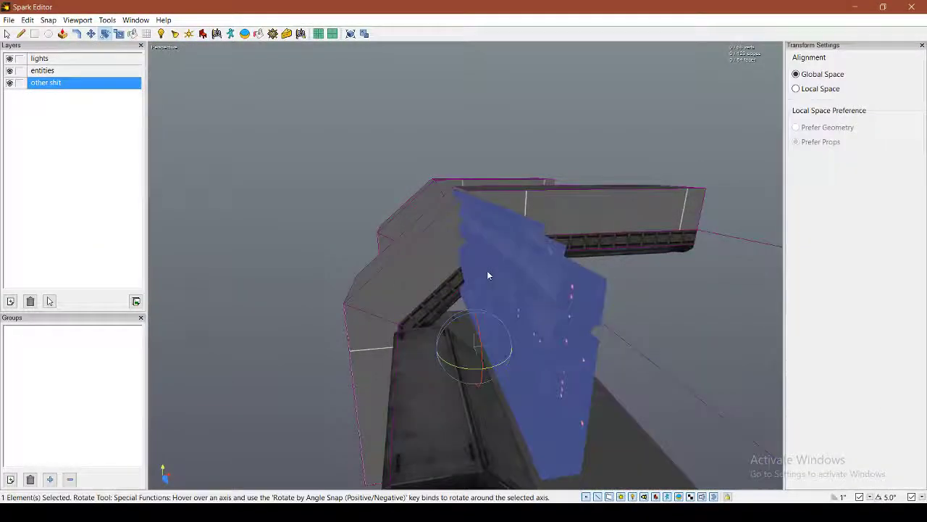
pyautogui.moveTo(486, 270); pyautogui.dragTo(362, 239, button='right')
pyautogui.moveTo(442, 225); pyautogui.dragTo(433, 204, button='right')
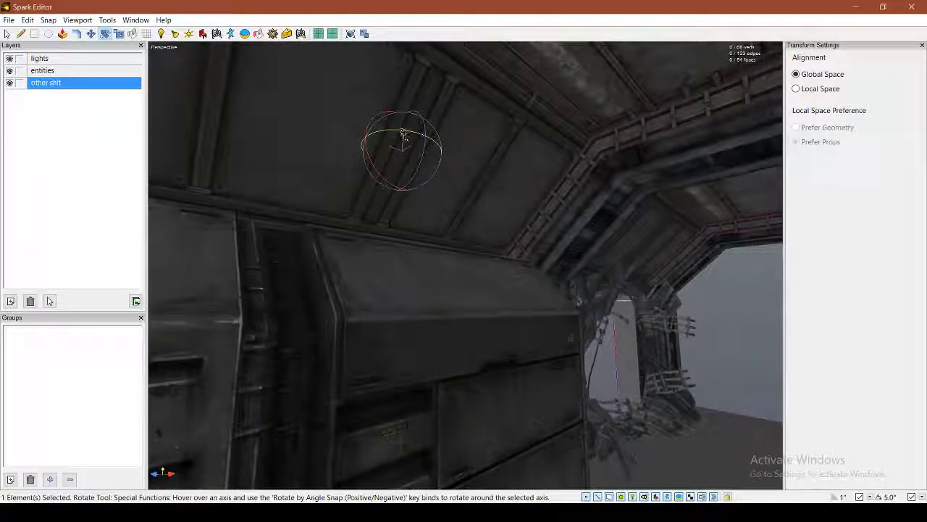
pyautogui.moveTo(404, 134); pyautogui.dragTo(534, 169)
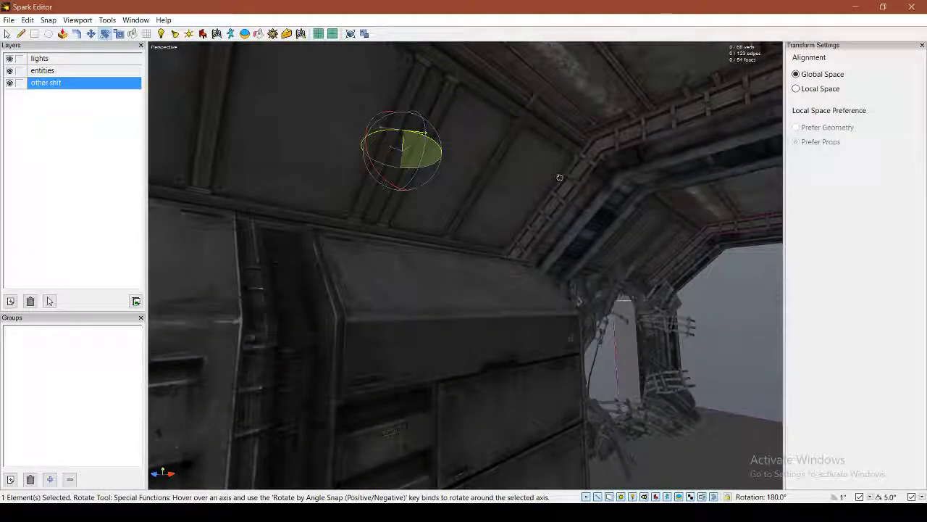
pyautogui.moveTo(559, 178); pyautogui.dragTo(560, 178)
pyautogui.moveTo(465, 218); pyautogui.dragTo(466, 268, button='right')
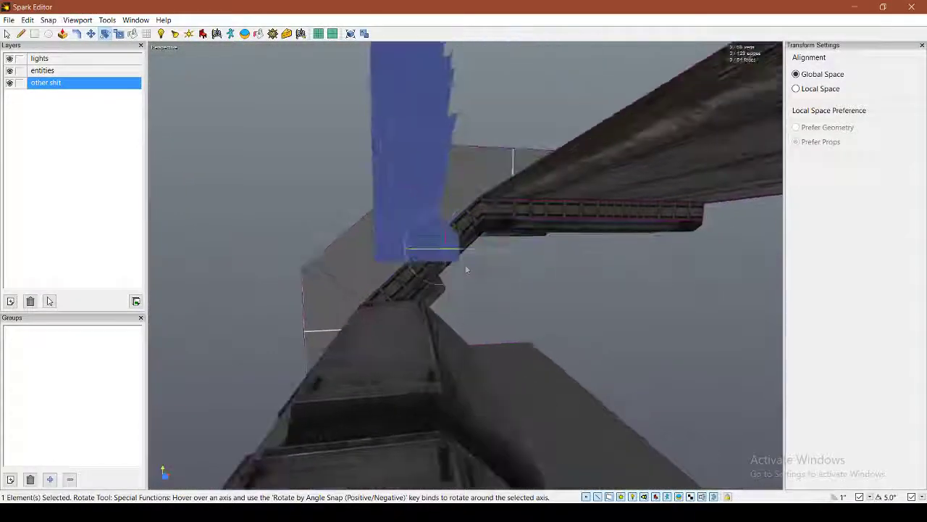
pyautogui.moveTo(455, 215); pyautogui.dragTo(492, 245)
pyautogui.moveTo(465, 250); pyautogui.dragTo(436, 268, button='right')
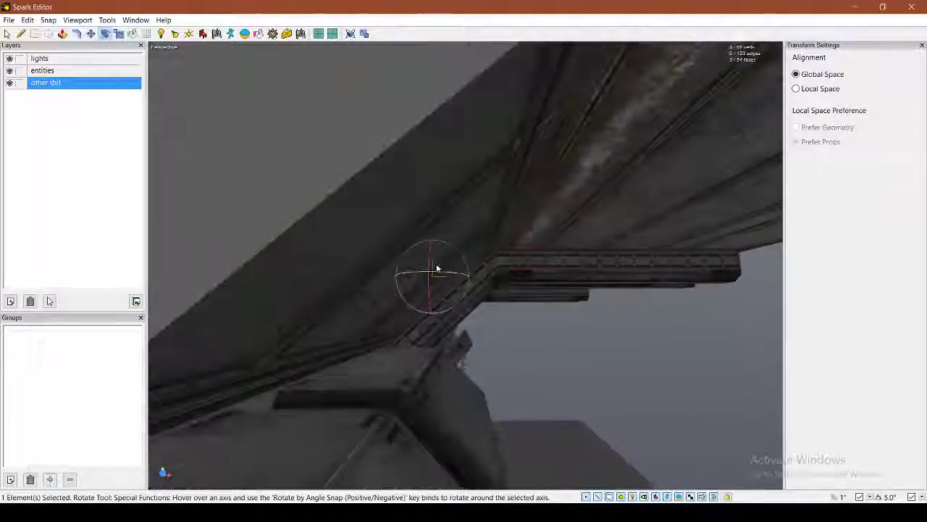
# Step: Lower the tilted prop to the base of the sloped panel and seat it along the slope using local-space alignment
pyautogui.click(92, 34)
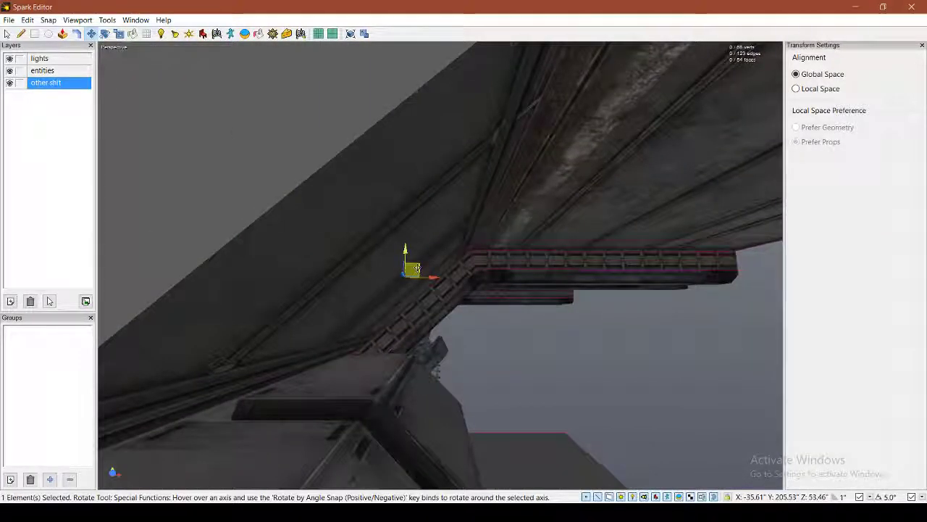
pyautogui.moveTo(418, 268); pyautogui.dragTo(333, 380)
pyautogui.moveTo(333, 380); pyautogui.dragTo(491, 254, button='right')
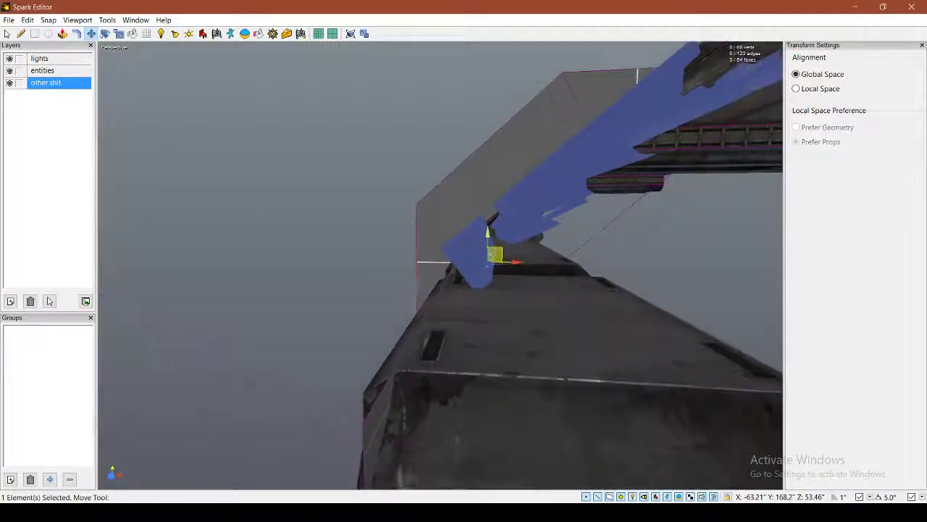
pyautogui.moveTo(491, 254); pyautogui.dragTo(444, 265, button='middle')
pyautogui.moveTo(479, 265); pyautogui.dragTo(501, 269)
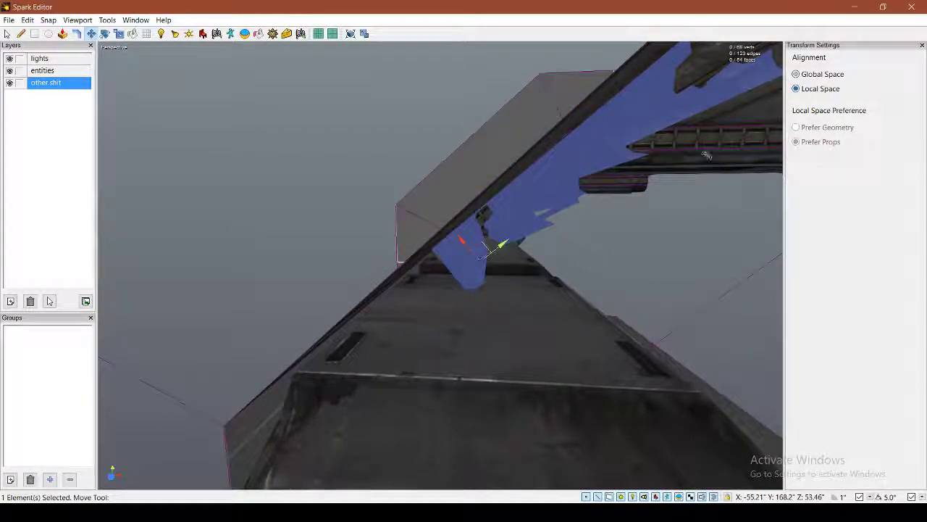
pyautogui.moveTo(498, 248); pyautogui.dragTo(472, 265)
pyautogui.moveTo(471, 264); pyautogui.dragTo(493, 439, button='middle')
pyautogui.moveTo(486, 303); pyautogui.dragTo(629, 251, button='middle')
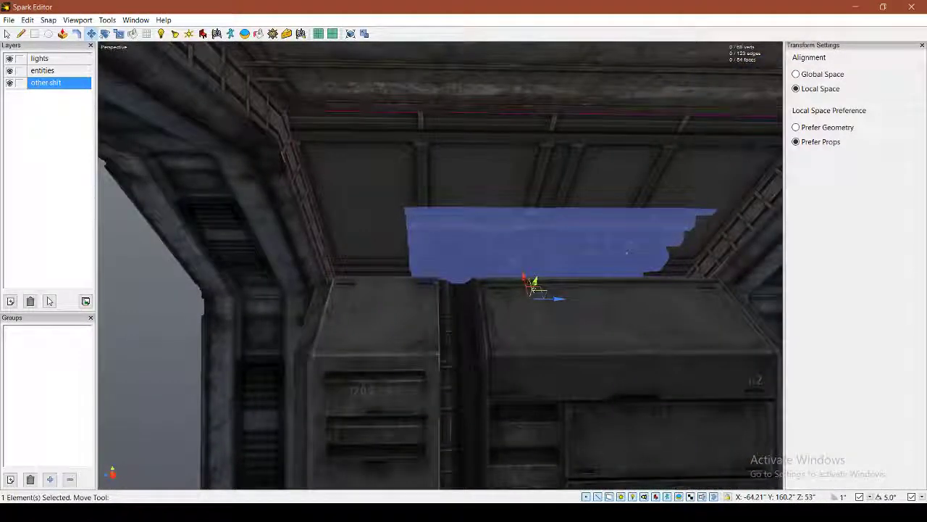
# Step: Slide the prop lengthwise along the bay to Z 98" so its end meets the outer rib
pyautogui.moveTo(554, 298); pyautogui.dragTo(471, 292)
pyautogui.moveTo(471, 293); pyautogui.dragTo(413, 287, button='middle')
pyautogui.moveTo(450, 275); pyautogui.dragTo(452, 273)
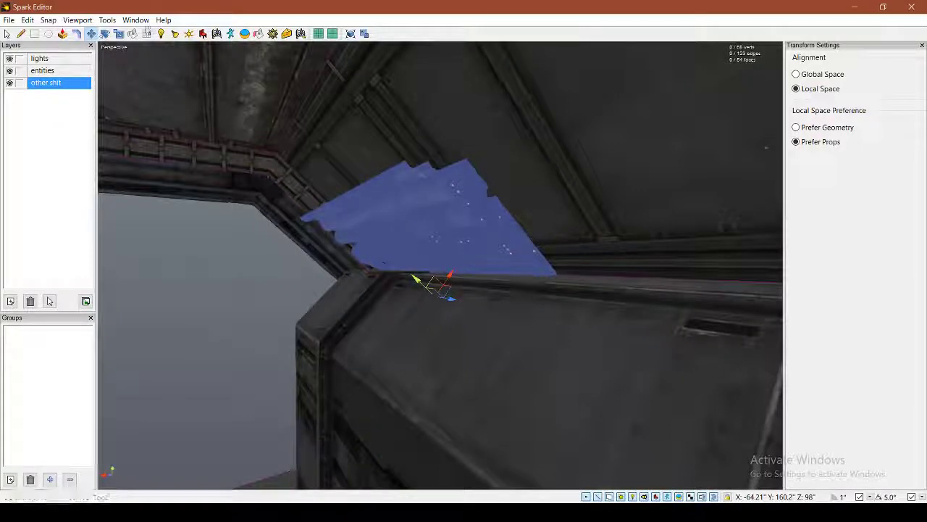
# Step: Scale the prop to 98.77" x 86.26" x 203.04" so it covers the sloped area between the two ribs
pyautogui.click(119, 34)
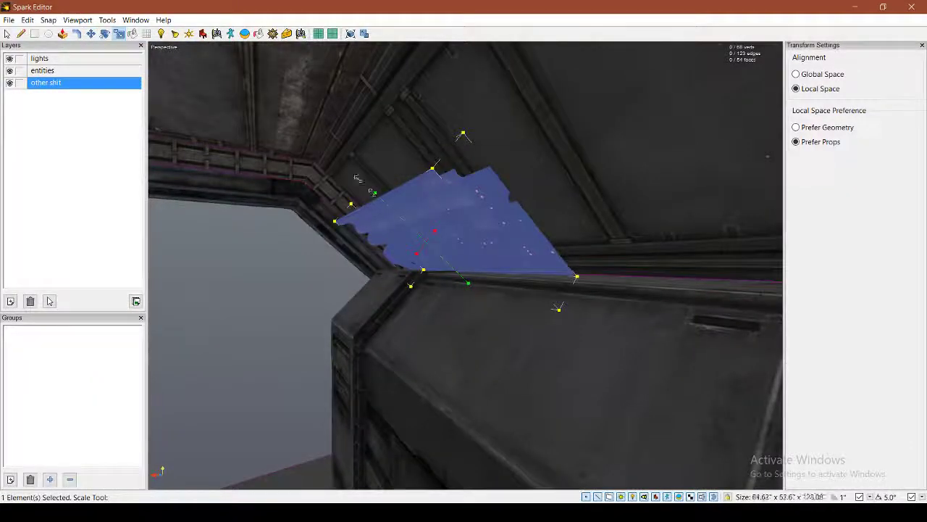
pyautogui.moveTo(356, 178); pyautogui.dragTo(281, 70)
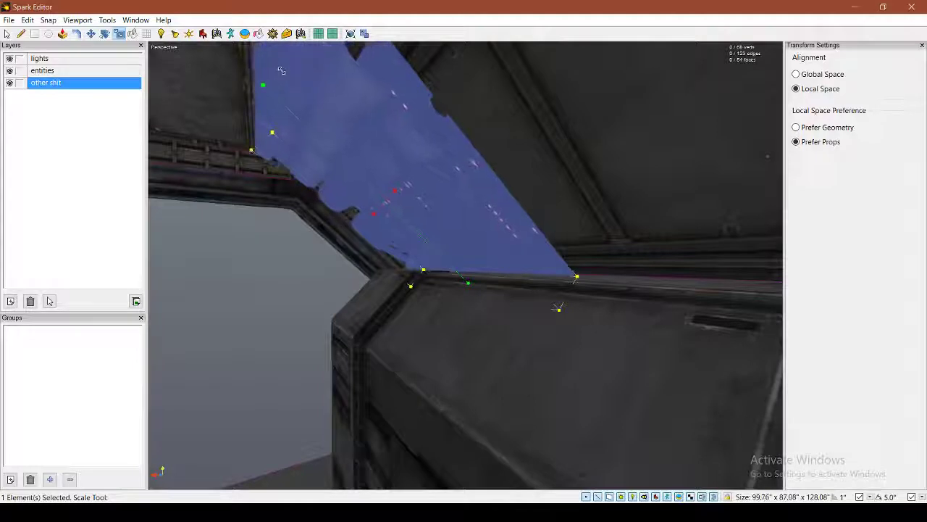
pyautogui.moveTo(283, 75); pyautogui.dragTo(427, 254, button='right')
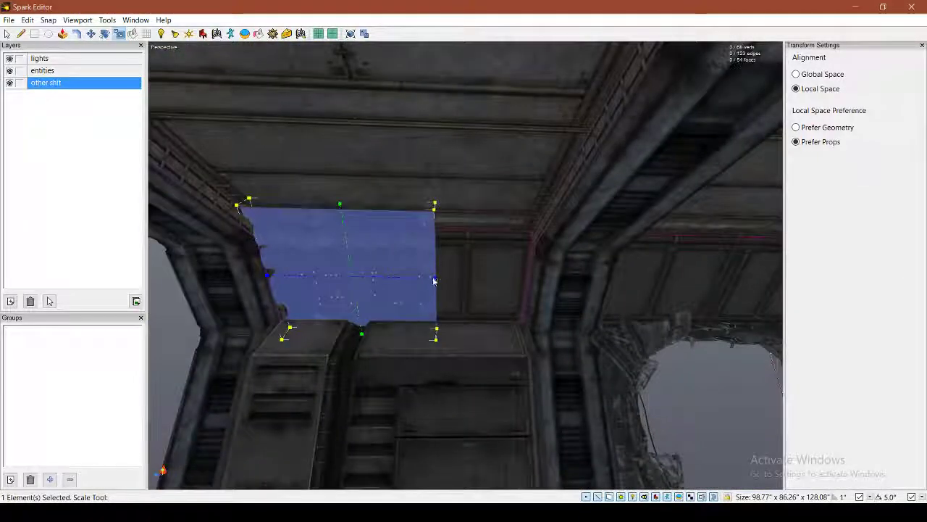
pyautogui.moveTo(477, 281); pyautogui.dragTo(529, 292)
pyautogui.moveTo(530, 292); pyautogui.dragTo(465, 269, button='right')
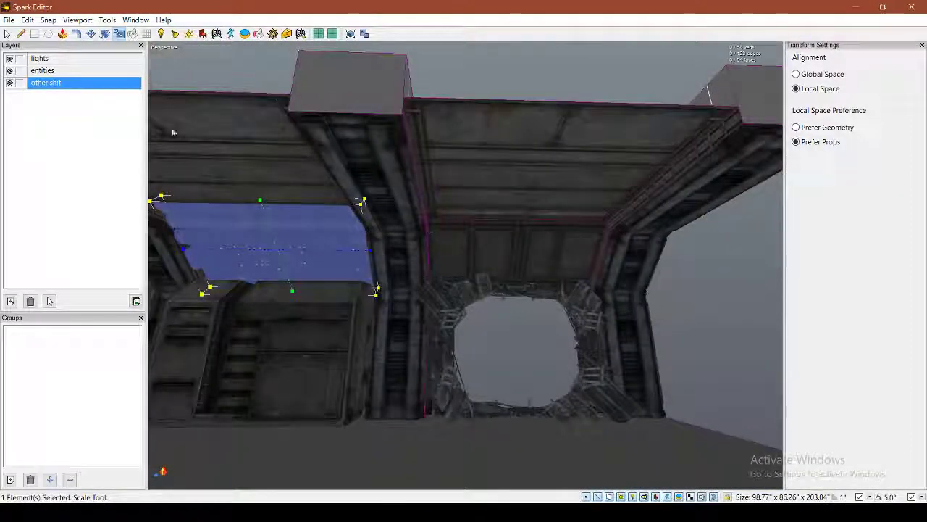
# Step: Duplicate the scaled machinery prop into the sloped area above the broken opening, at about Z -203"
pyautogui.click(91, 34)
pyautogui.moveTo(284, 298); pyautogui.dragTo(521, 294)
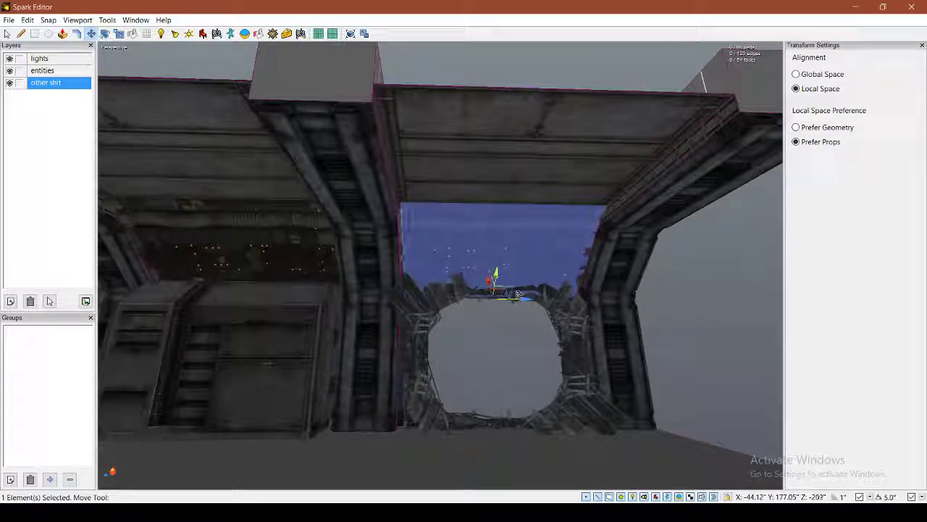
pyautogui.click(722, 343)
pyautogui.moveTo(723, 343); pyautogui.dragTo(713, 289, button='right')
pyautogui.moveTo(437, 265); pyautogui.dragTo(264, 290, button='right')
# Step: Search the props for "light" and place generic_light_07_off under the middle ceiling rib
pyautogui.click(204, 34)
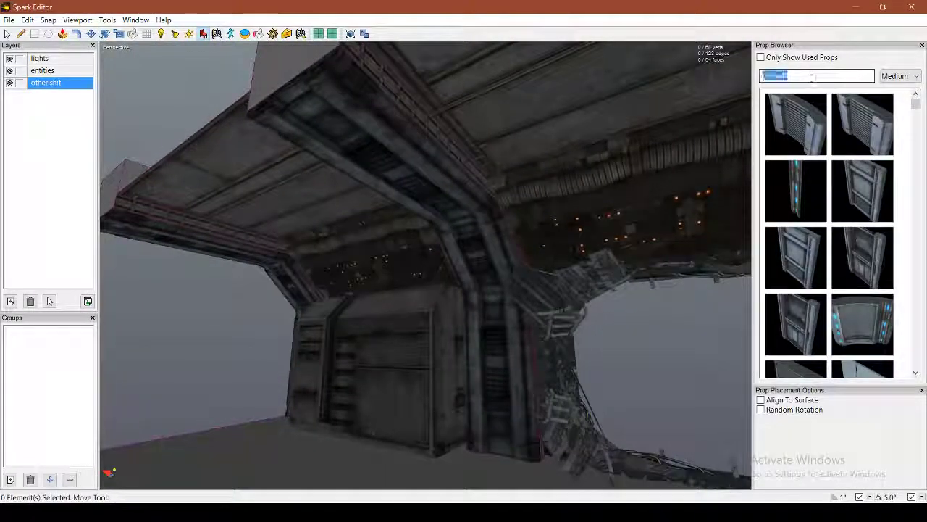
pyautogui.press('BackSpace')
pyautogui.write('light')
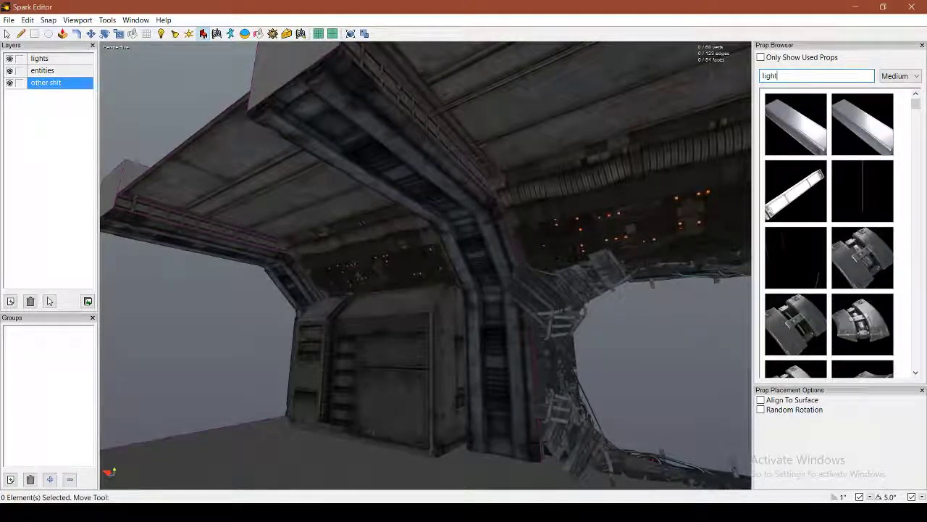
pyautogui.scroll(-5, 857, 223)
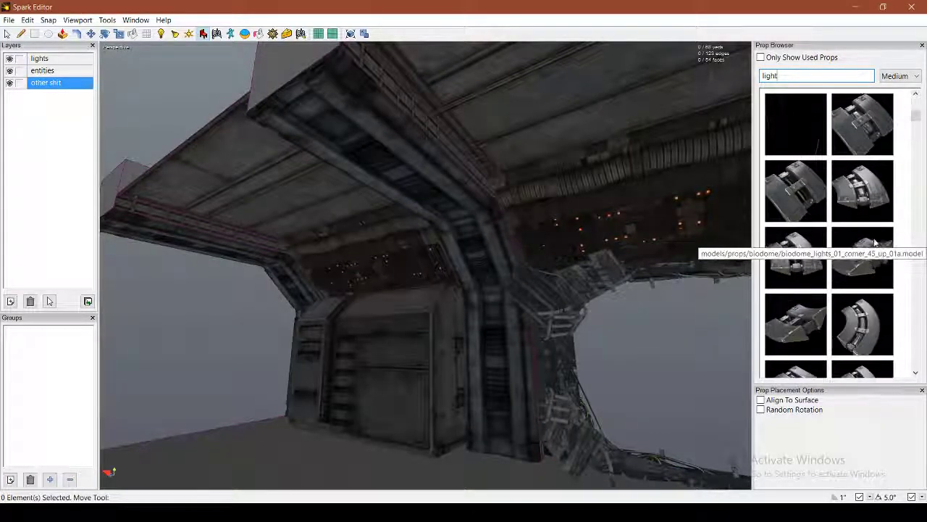
pyautogui.scroll(-8, 876, 234)
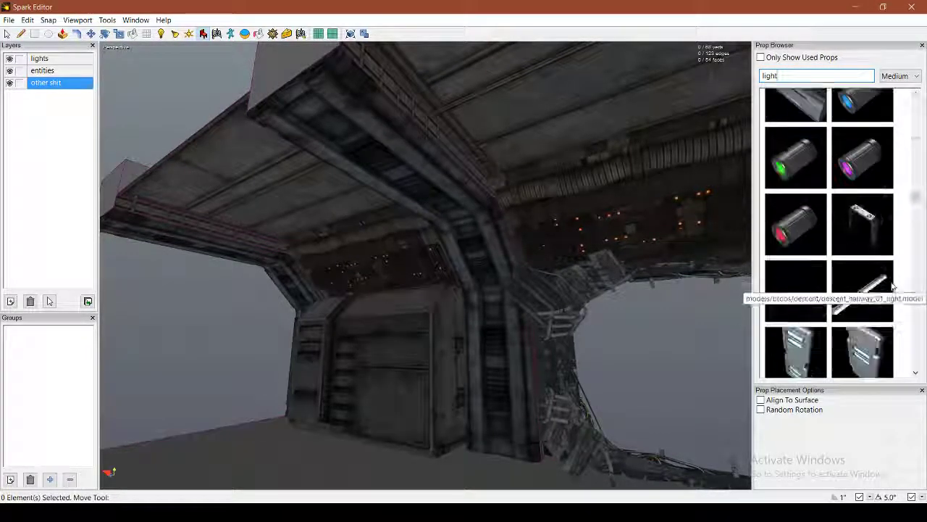
pyautogui.scroll(-8, 883, 312)
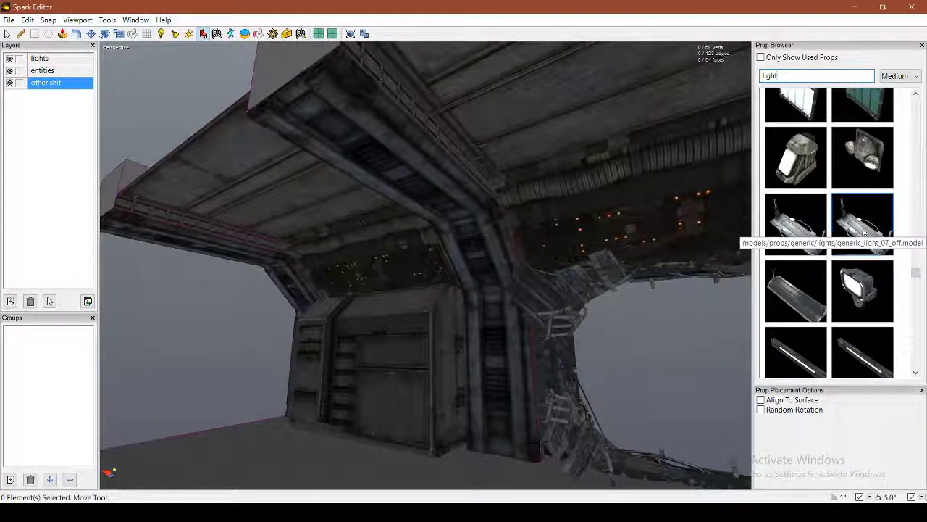
pyautogui.click(862, 223)
pyautogui.click(368, 199)
# Step: Position the hanging light beneath the middle rib at X 58.98", Y 174.01" so its supports reach into the rib
pyautogui.press('m')
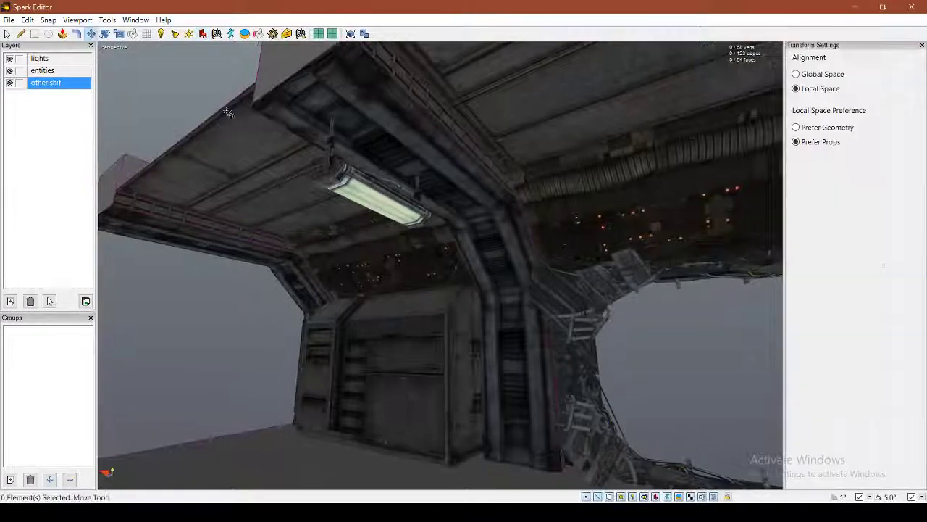
pyautogui.click(373, 203)
pyautogui.moveTo(373, 203); pyautogui.dragTo(441, 266, button='right')
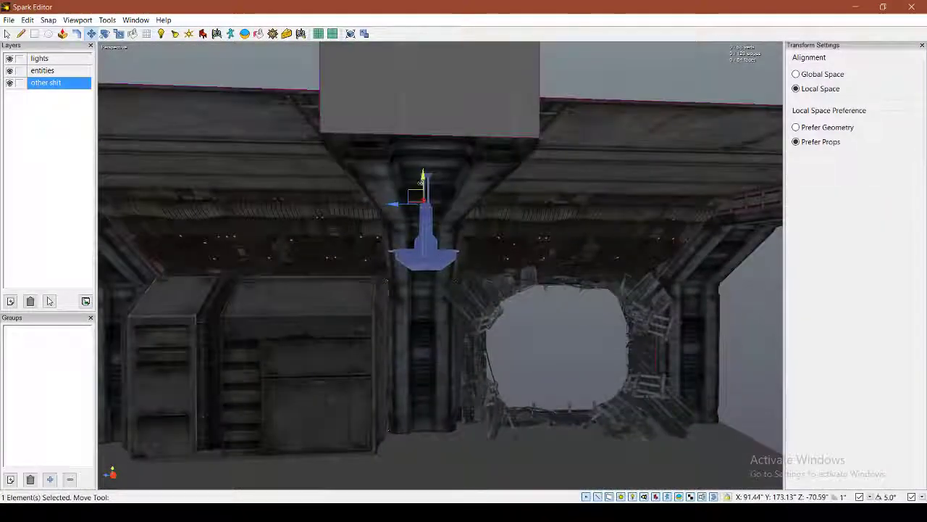
pyautogui.moveTo(424, 173); pyautogui.dragTo(444, 267, button='right')
pyautogui.moveTo(435, 244); pyautogui.dragTo(490, 245)
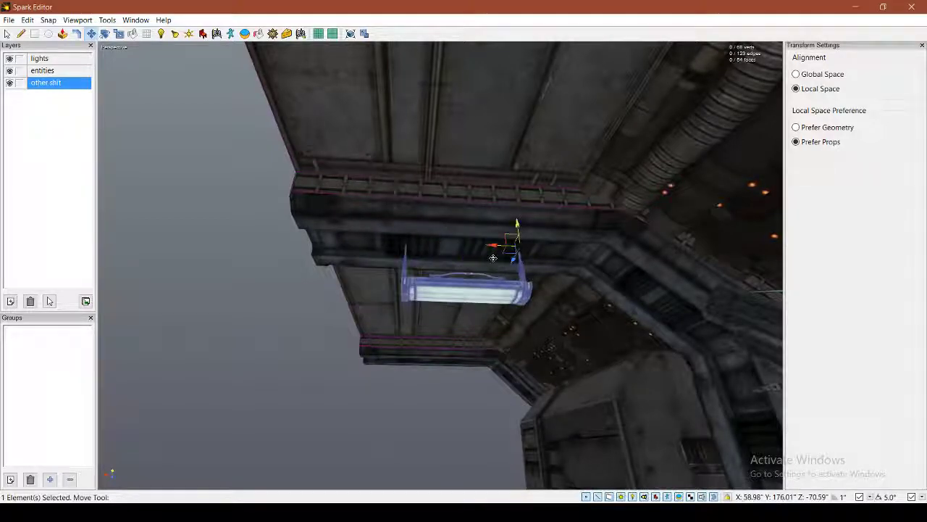
pyautogui.moveTo(504, 255); pyautogui.dragTo(450, 261, button='right')
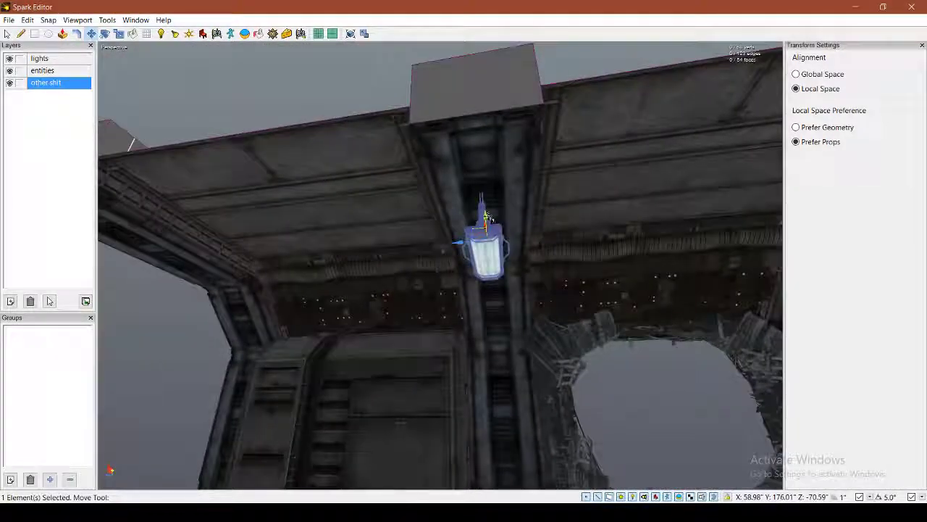
pyautogui.moveTo(485, 219); pyautogui.dragTo(486, 224)
pyautogui.moveTo(486, 224); pyautogui.dragTo(440, 265, button='right')
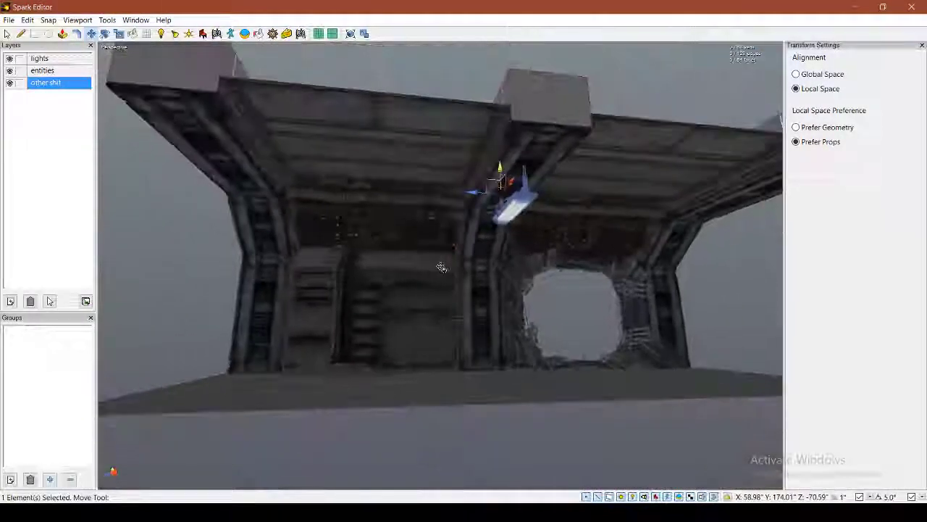
# Step: Copy the hanging light under the outer ribs on both sides of the middle one, the broken-bay copy at about Z -337"
pyautogui.keyDown('shift'); pyautogui.moveTo(478, 192); pyautogui.dragTo(216, 190); pyautogui.keyUp('shift')
pyautogui.moveTo(216, 191); pyautogui.dragTo(441, 265, button='right')
pyautogui.click(374, 238)
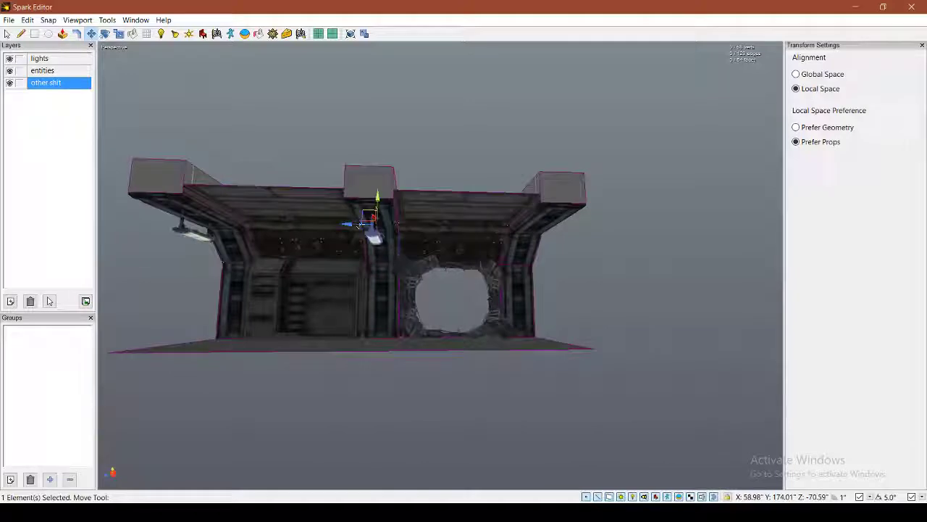
pyautogui.keyDown('shift'); pyautogui.moveTo(484, 240); pyautogui.dragTo(507, 243); pyautogui.keyUp('shift')
pyautogui.moveTo(508, 244); pyautogui.dragTo(507, 243, button='right')
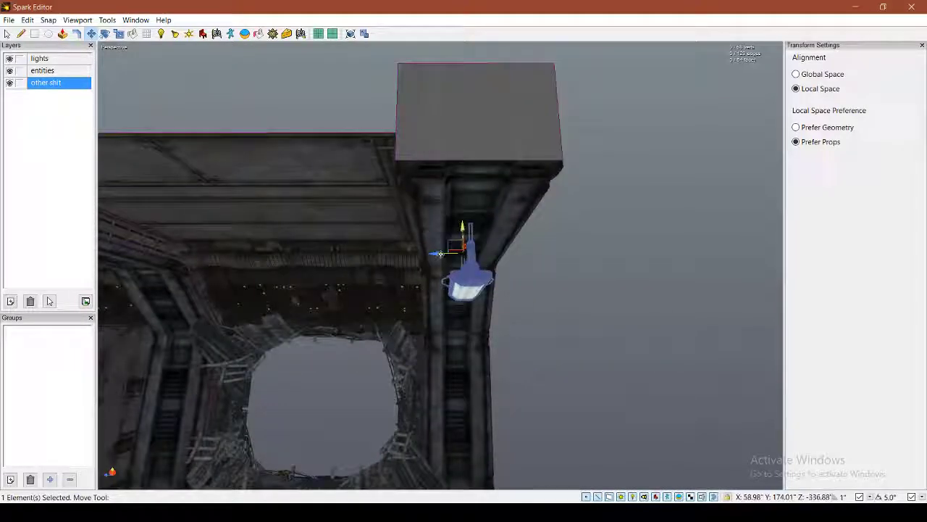
pyautogui.click(582, 306)
pyautogui.moveTo(388, 266); pyautogui.dragTo(387, 266, button='right')
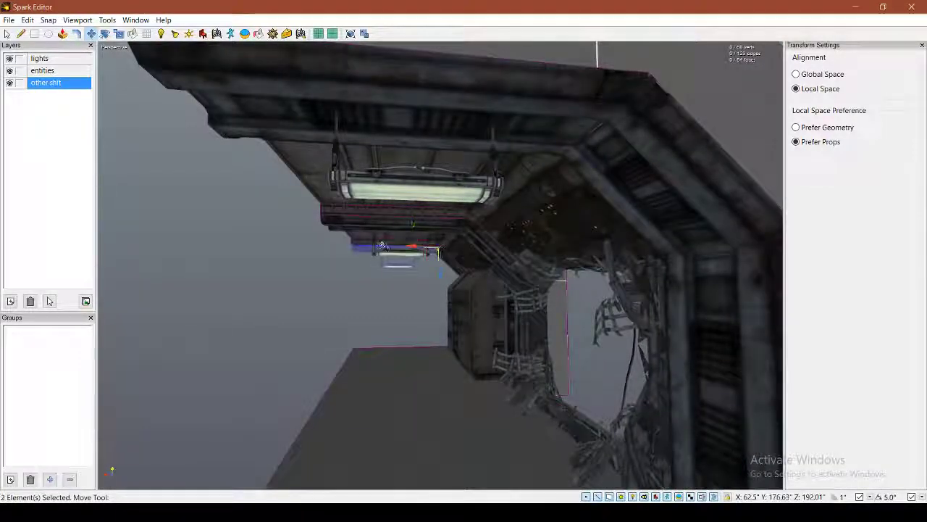
# Step: Select all three hanging lights together and scale them vertically to a height of 22" so they sit closer to the ribs
pyautogui.keyDown('ctrl'); pyautogui.click(392, 195); pyautogui.keyUp('ctrl')
pyautogui.press('q')
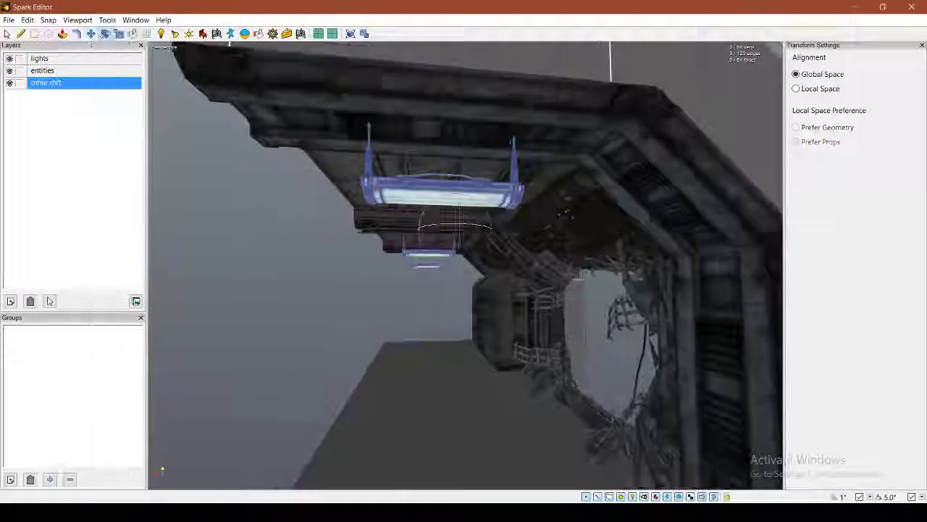
pyautogui.press('s')
pyautogui.moveTo(430, 258); pyautogui.dragTo(431, 231)
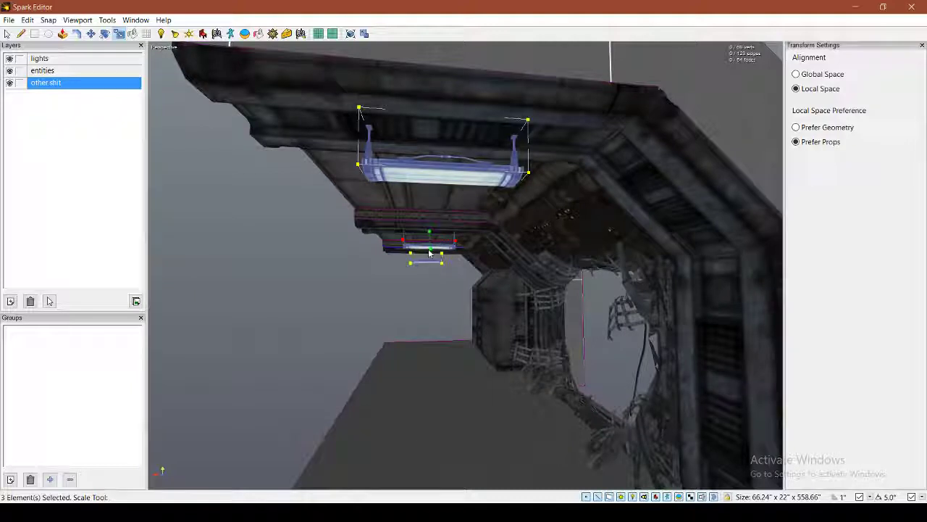
pyautogui.click(406, 278)
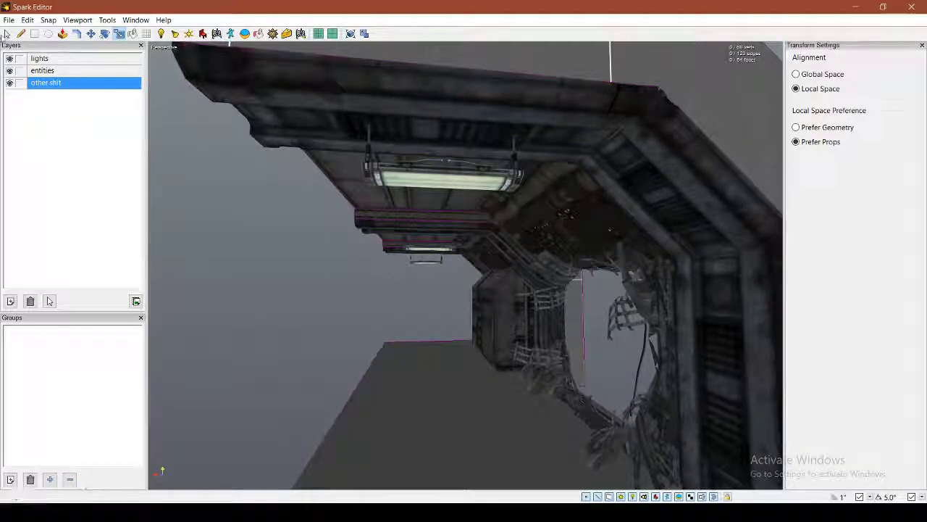
# Step: Place a spot light under the hanging light on the broken bay's outer rib and rotate it to face straight down, angles 0; 90; 0
pyautogui.click(7, 33)
pyautogui.click(175, 34)
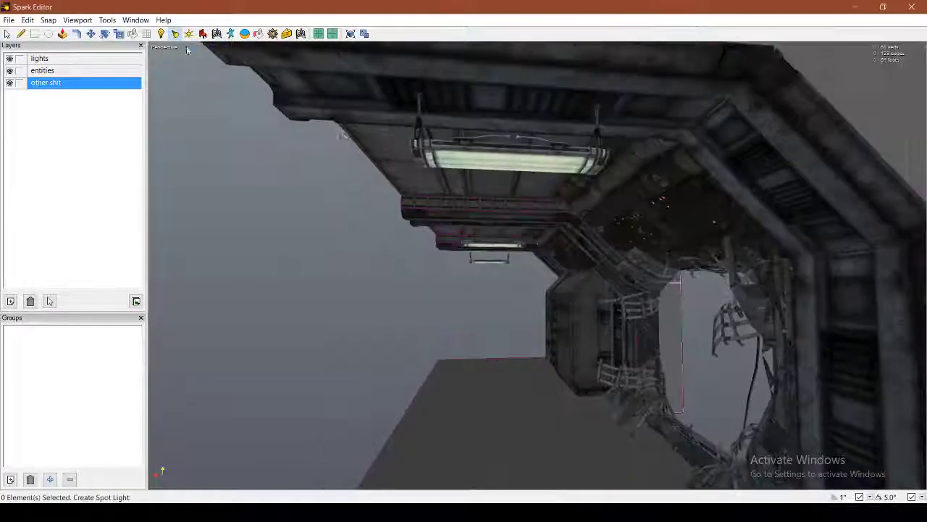
pyautogui.click(510, 169)
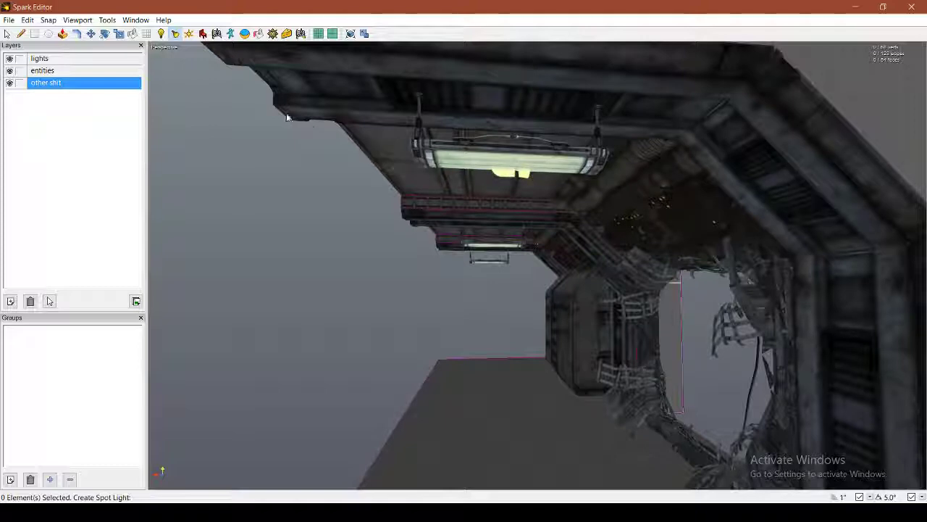
pyautogui.click(105, 34)
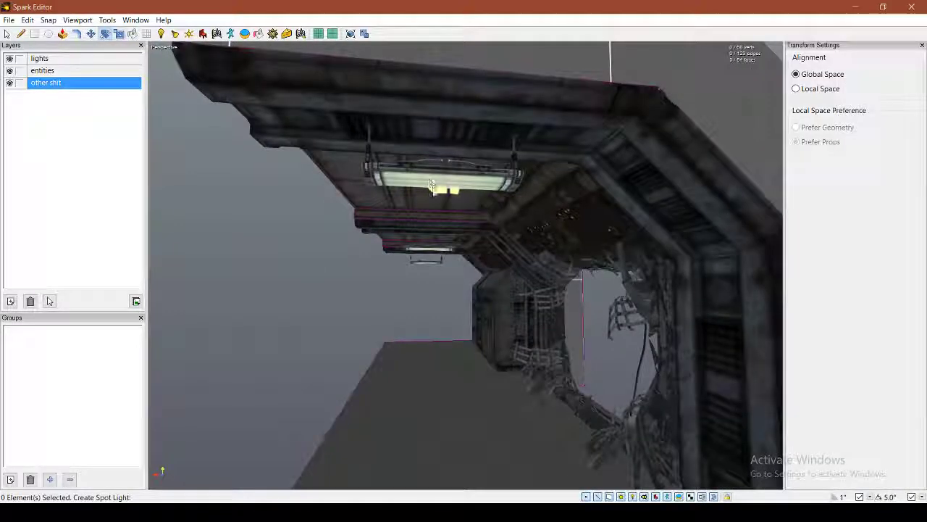
pyautogui.click(8, 34)
pyautogui.moveTo(406, 239); pyautogui.dragTo(608, 247, button='middle')
pyautogui.press('q')
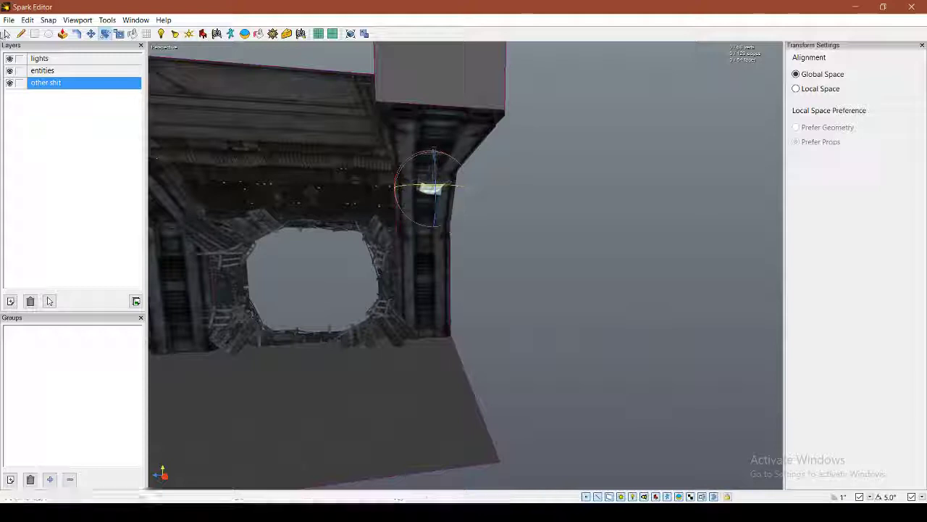
pyautogui.click(8, 34)
pyautogui.moveTo(412, 206); pyautogui.dragTo(400, 206, button='middle')
pyautogui.moveTo(468, 269); pyautogui.dragTo(468, 270, button='middle')
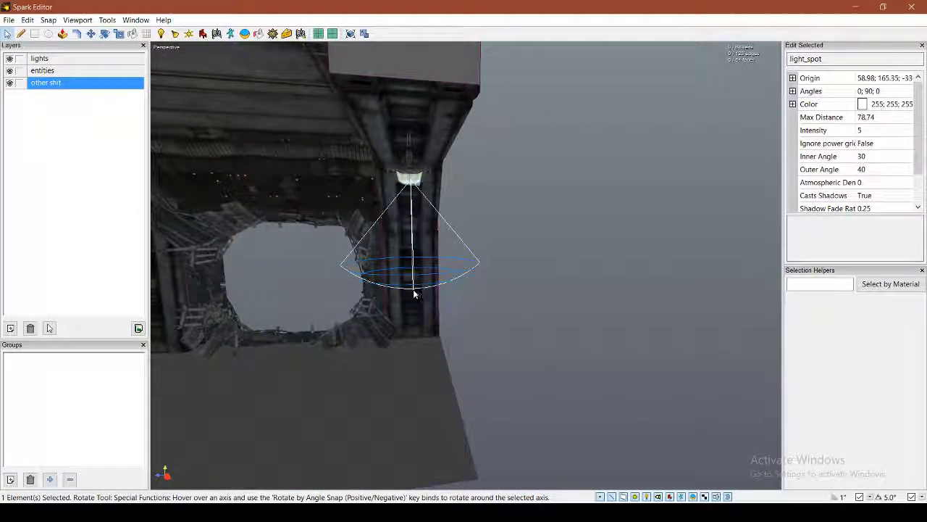
# Step: Extend the spot light's cone down past the floor to a max distance of about 221
pyautogui.moveTo(413, 291); pyautogui.dragTo(440, 475)
pyautogui.moveTo(480, 392); pyautogui.dragTo(455, 290, button='middle')
pyautogui.moveTo(435, 292); pyautogui.dragTo(436, 288)
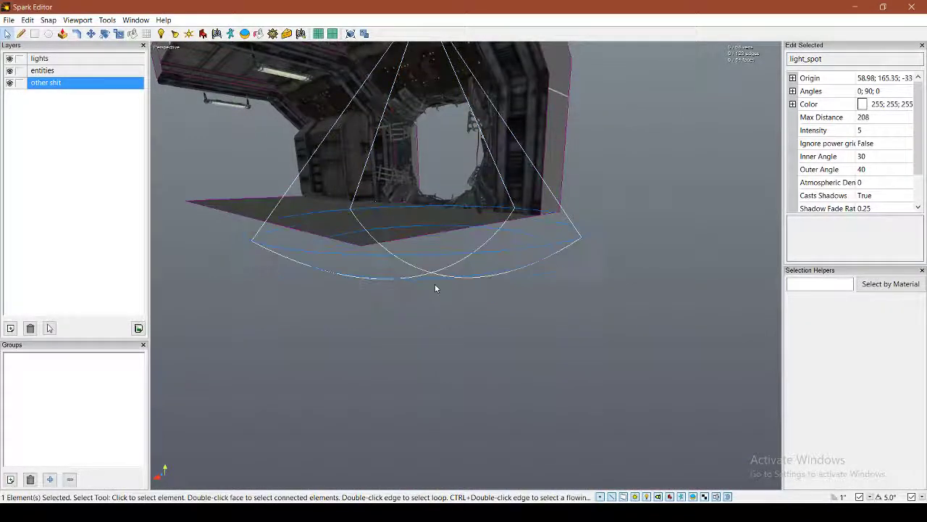
pyautogui.moveTo(435, 289); pyautogui.dragTo(512, 259, button='middle')
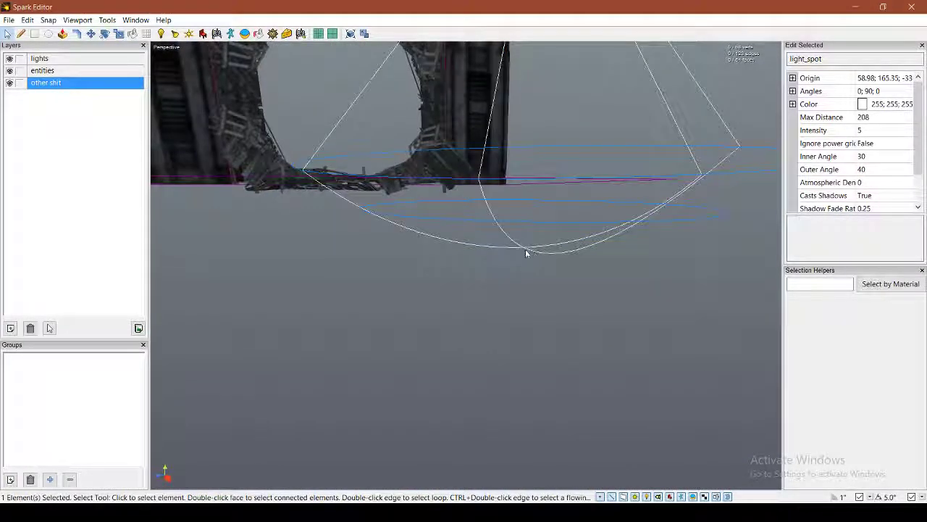
pyautogui.moveTo(525, 249); pyautogui.dragTo(525, 266)
pyautogui.moveTo(525, 266)
pyautogui.mouseDown(button='middle')
pyautogui.moveTo(518, 279)
pyautogui.moveTo(516, 254)
pyautogui.moveTo(500, 259)
pyautogui.moveTo(525, 262)
pyautogui.mouseUp(button='middle')
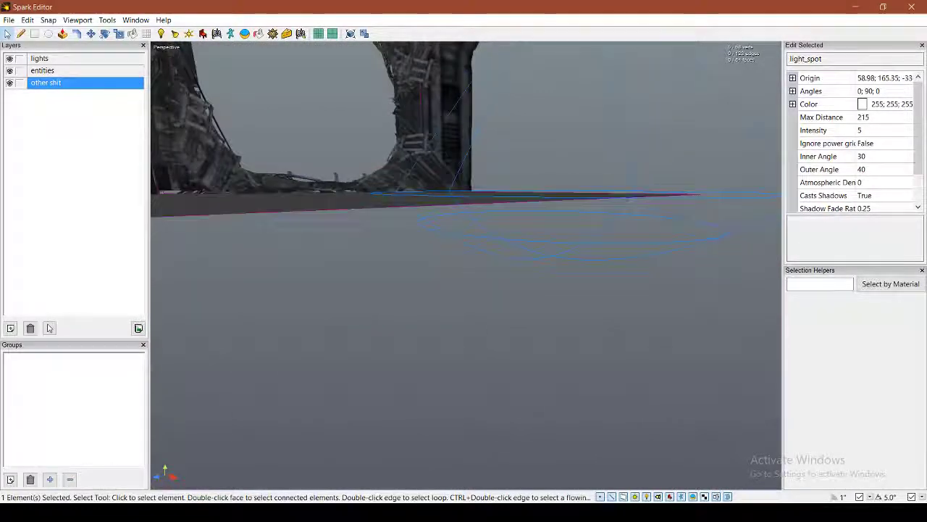
pyautogui.moveTo(540, 265)
pyautogui.mouseDown()
pyautogui.moveTo(553, 259)
pyautogui.moveTo(553, 276)
pyautogui.mouseUp()
pyautogui.moveTo(553, 276)
pyautogui.mouseDown(button='middle')
pyautogui.moveTo(547, 239)
pyautogui.moveTo(543, 271)
pyautogui.moveTo(554, 265)
pyautogui.mouseUp(button='middle')
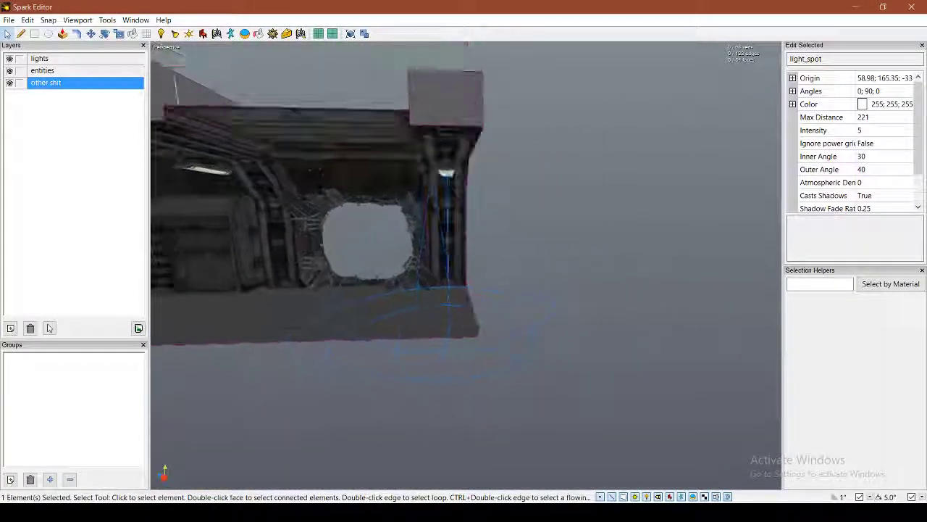
# Step: Set the spot light's color to dark blue, 0; 0; 160
pyautogui.click(910, 107)
pyautogui.click(908, 106)
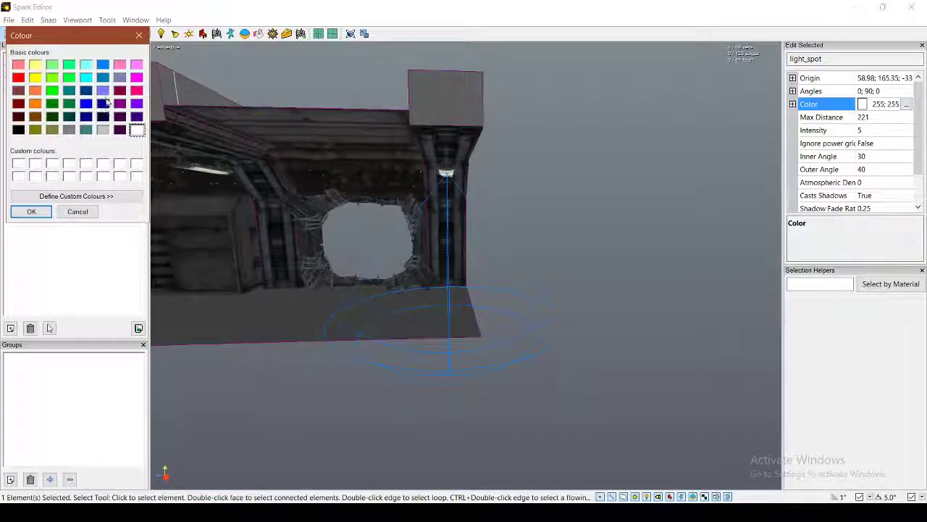
pyautogui.click(32, 212)
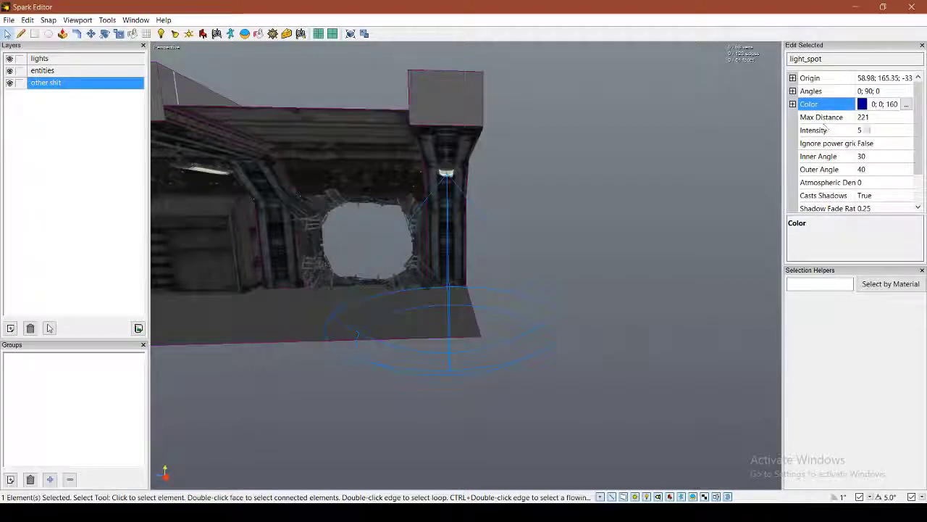
# Step: Show the viewport as Textured Lit and set the spot light's color to pale blue, 128; 128; 255
pyautogui.click(167, 47)
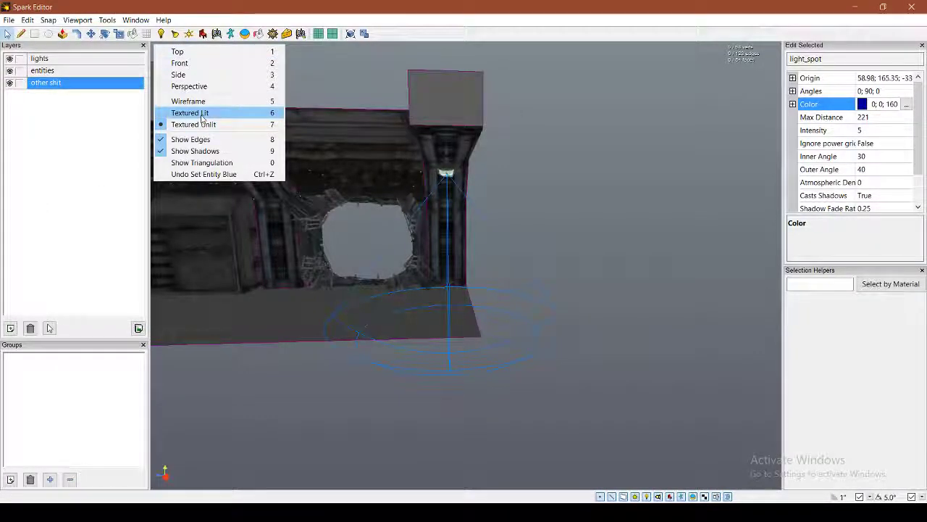
pyautogui.click(190, 112)
pyautogui.moveTo(507, 240); pyautogui.dragTo(533, 245, button='middle')
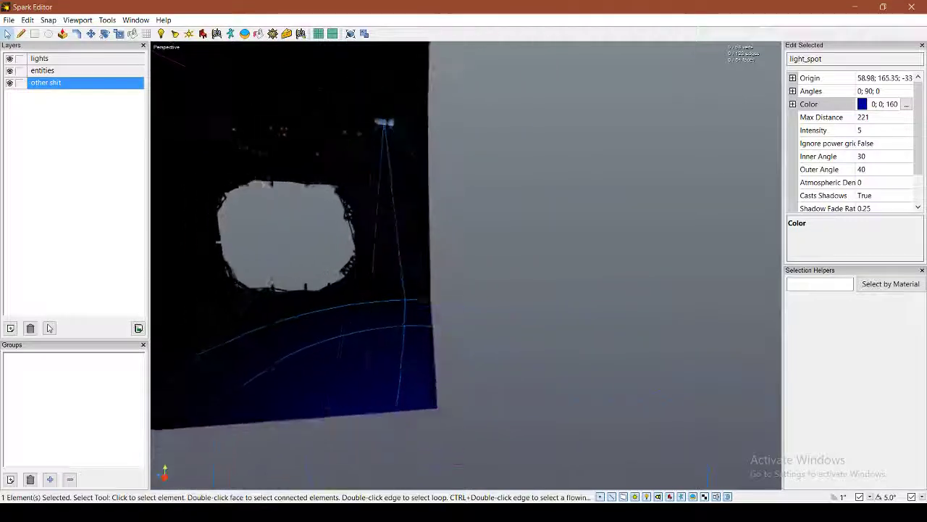
pyautogui.click(905, 104)
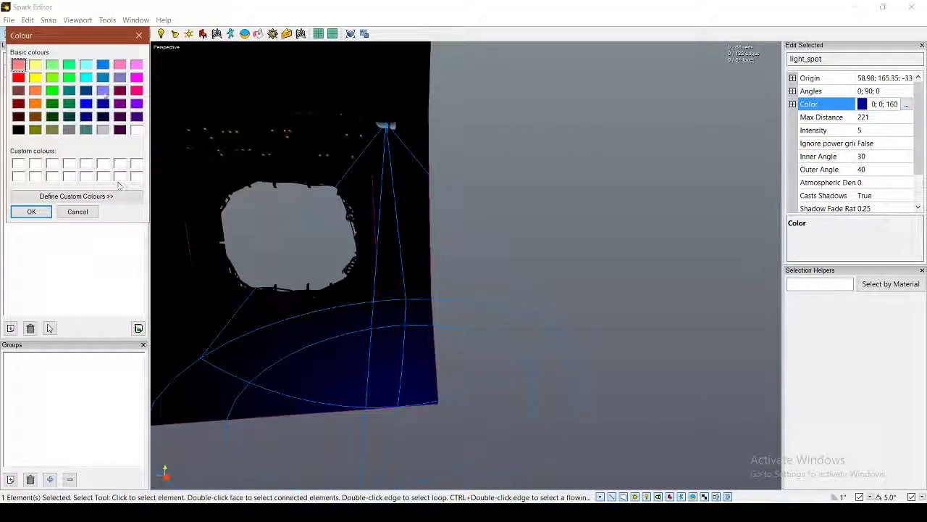
pyautogui.click(105, 92)
pyautogui.click(42, 212)
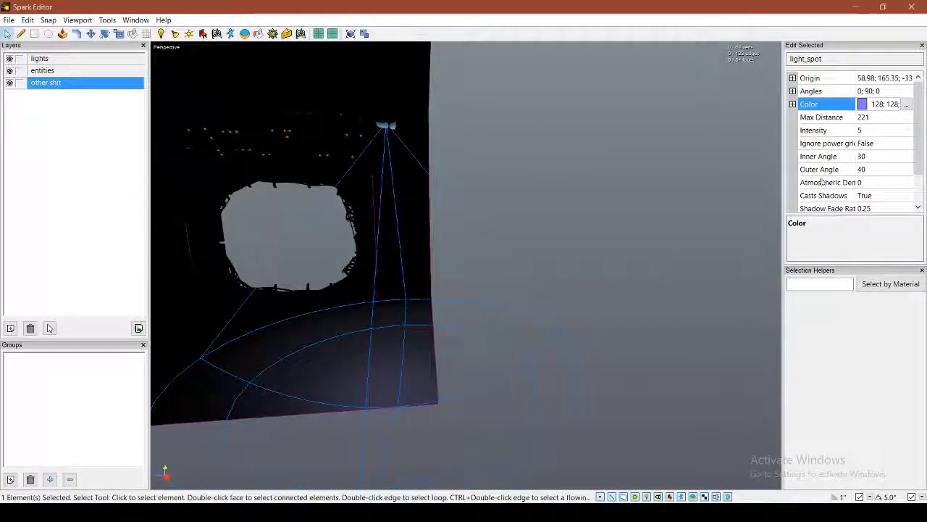
# Step: Set the spot light's intensity to 32 and its atmospheric density to 0.02
pyautogui.click(860, 131)
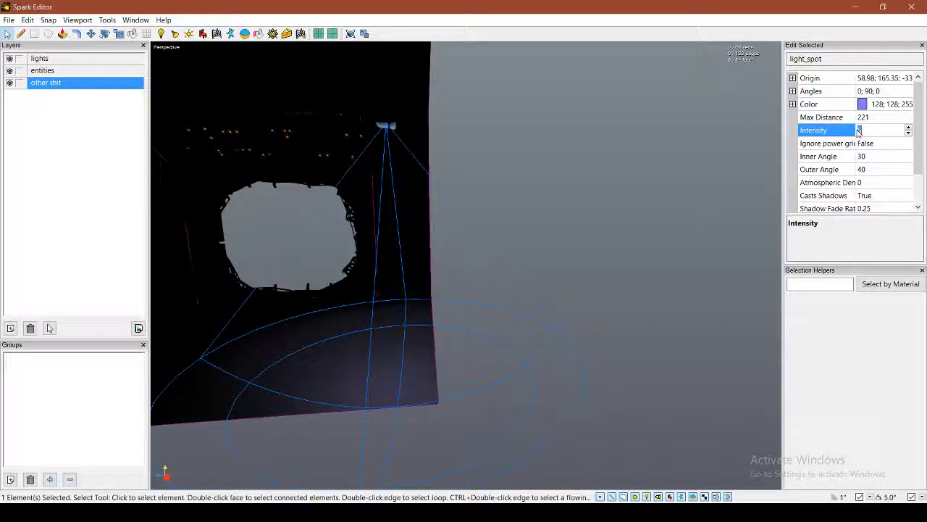
pyautogui.write('32')
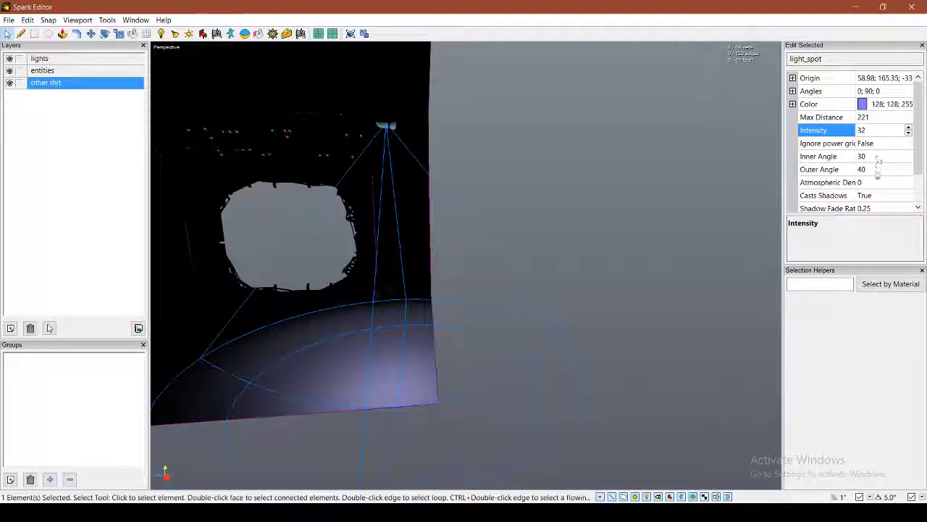
pyautogui.click(862, 182)
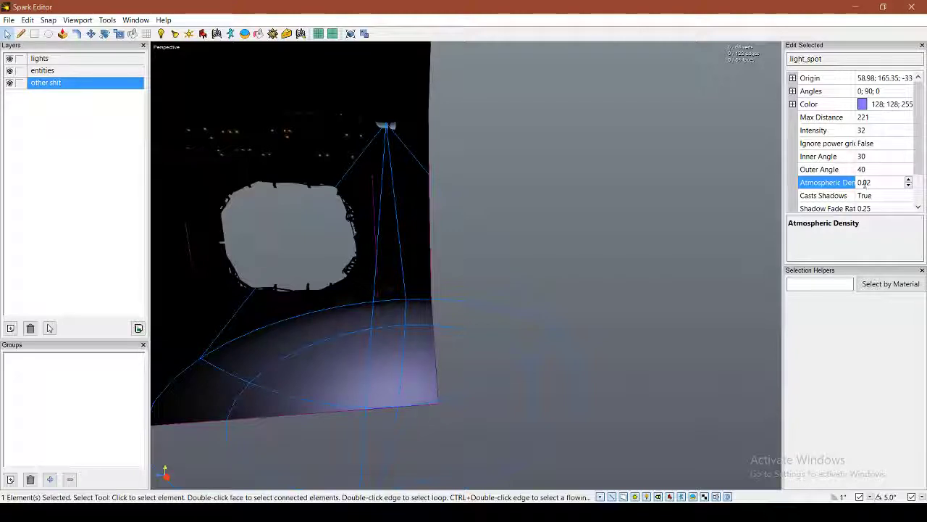
pyautogui.click(26, 19)
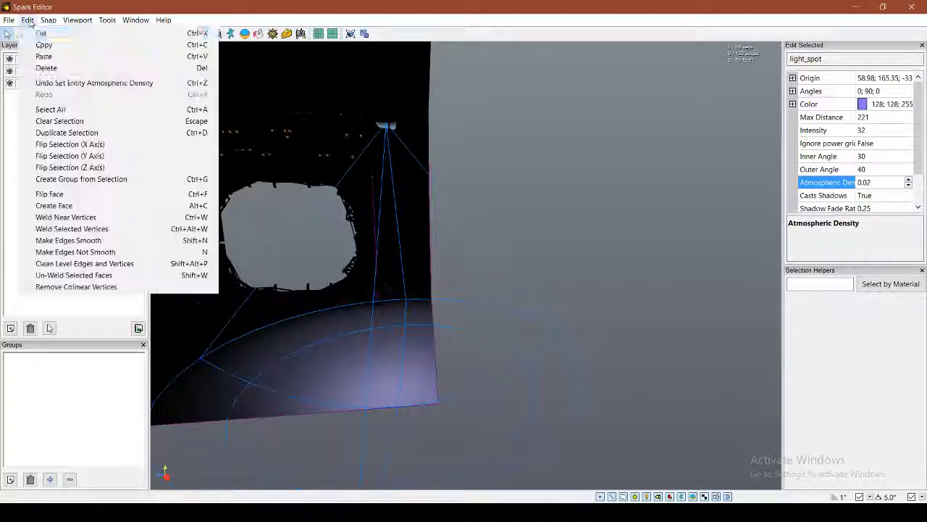
pyautogui.click(69, 4)
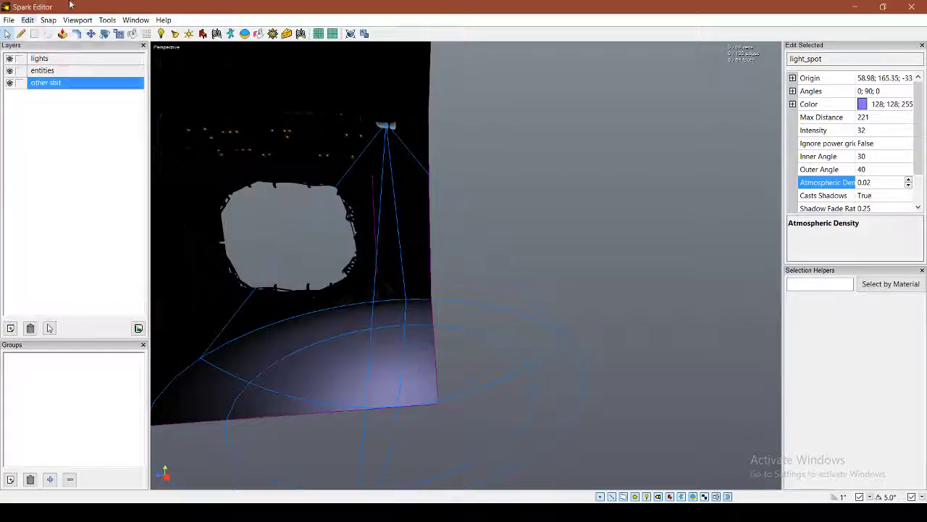
pyautogui.click(26, 21)
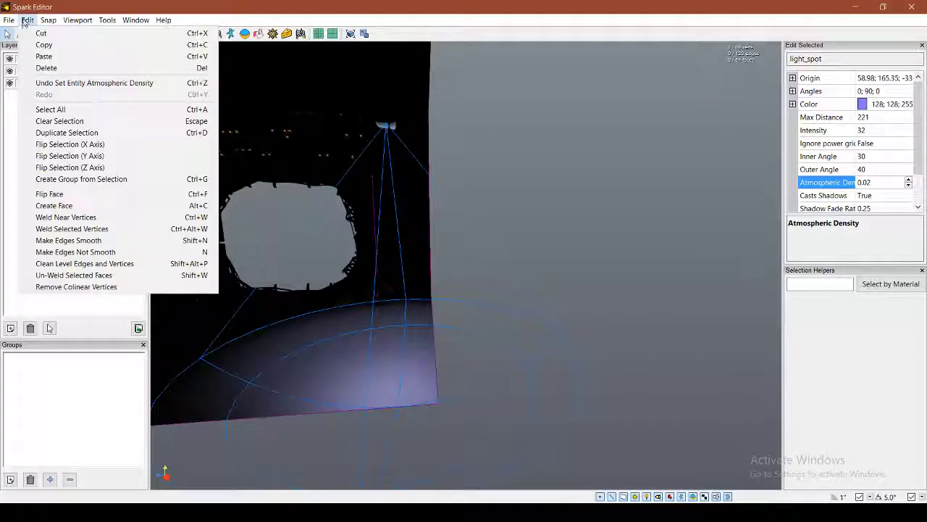
pyautogui.click(123, 5)
pyautogui.click(166, 50)
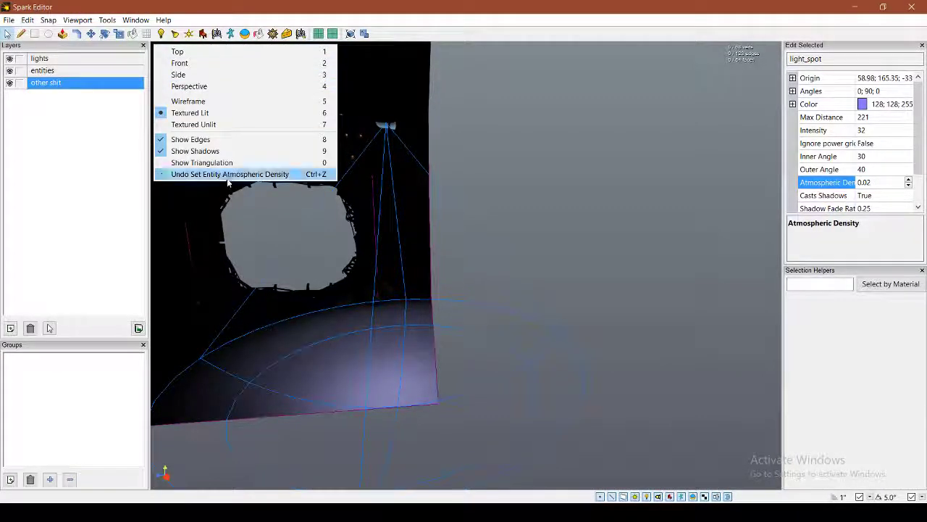
pyautogui.click(273, 176)
pyautogui.click(619, 243)
pyautogui.moveTo(618, 242); pyautogui.dragTo(484, 205, button='right')
pyautogui.click(513, 164)
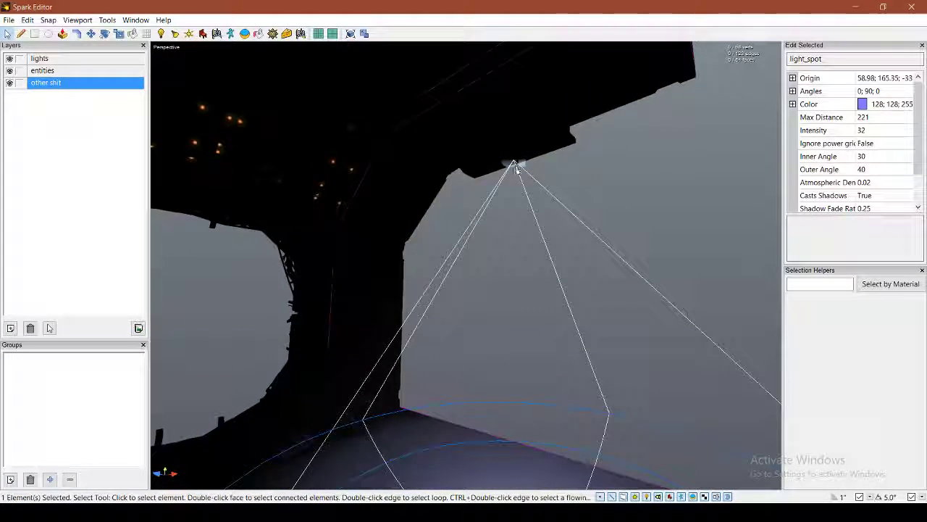
pyautogui.click(166, 50)
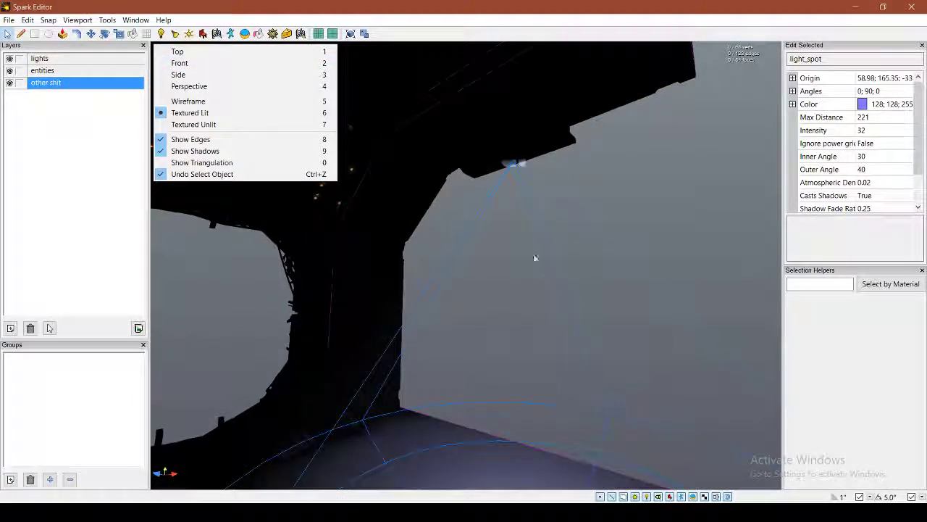
pyautogui.click(534, 259)
pyautogui.moveTo(534, 258); pyautogui.dragTo(429, 246, button='right')
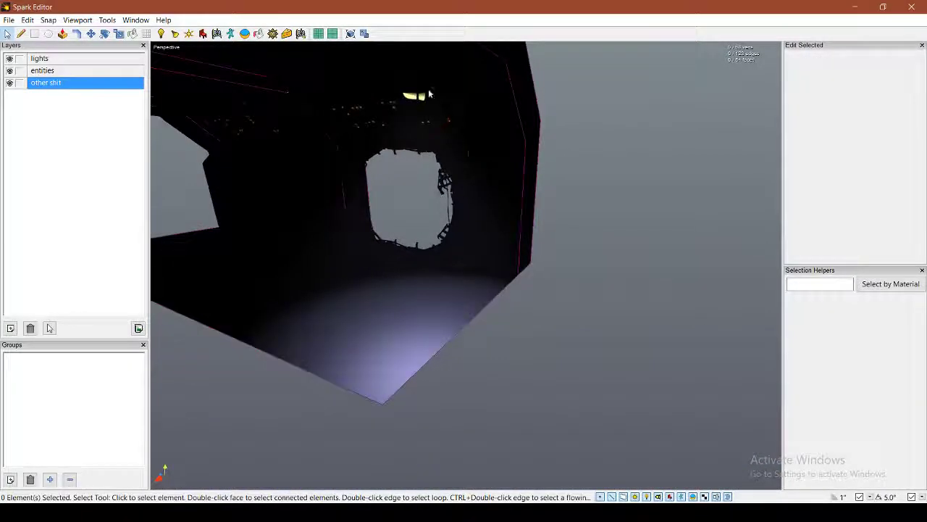
# Step: Copy the spot light along the room to the middle rib's hanging light, at about Z -84"
pyautogui.click(421, 98)
pyautogui.moveTo(420, 99); pyautogui.dragTo(406, 145, button='right')
pyautogui.moveTo(442, 250); pyautogui.dragTo(445, 250, button='right')
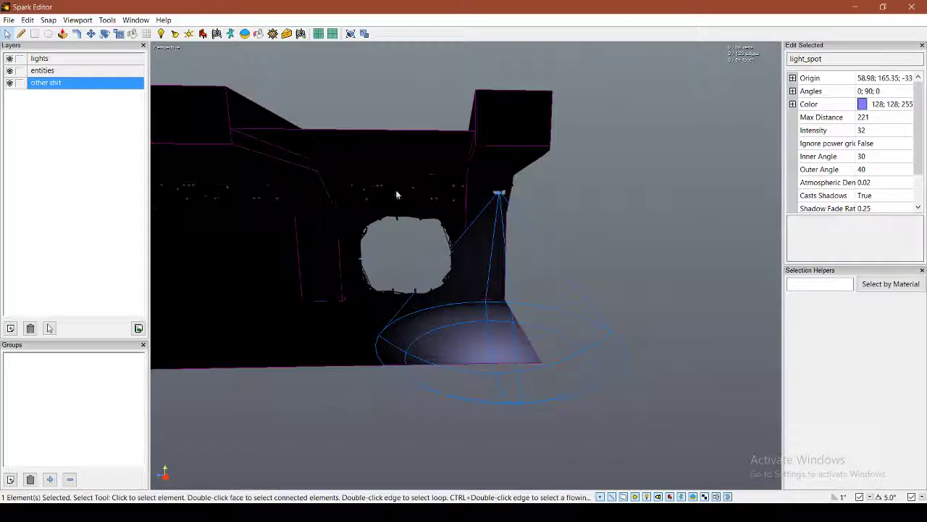
pyautogui.click(90, 35)
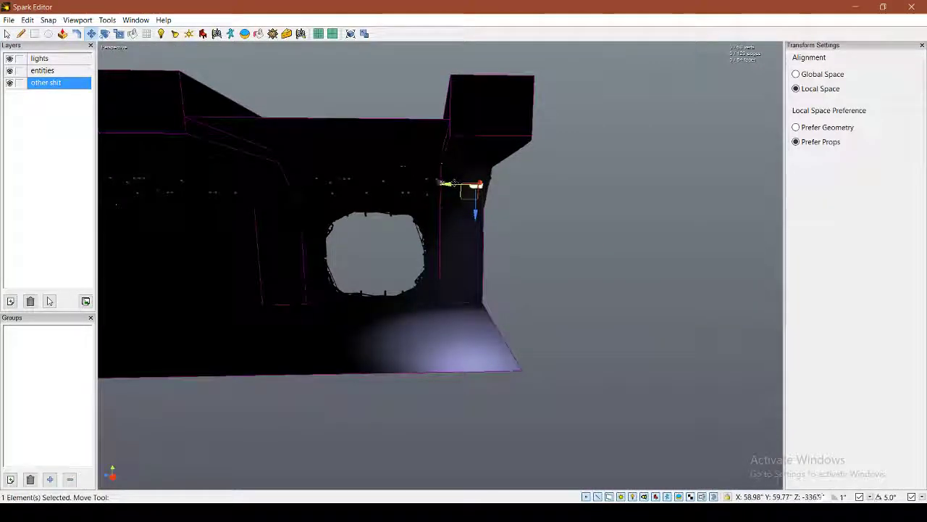
pyautogui.keyDown('shift'); pyautogui.moveTo(455, 183); pyautogui.dragTo(211, 181); pyautogui.keyUp('shift')
pyautogui.moveTo(211, 182); pyautogui.dragTo(145, 138, button='right')
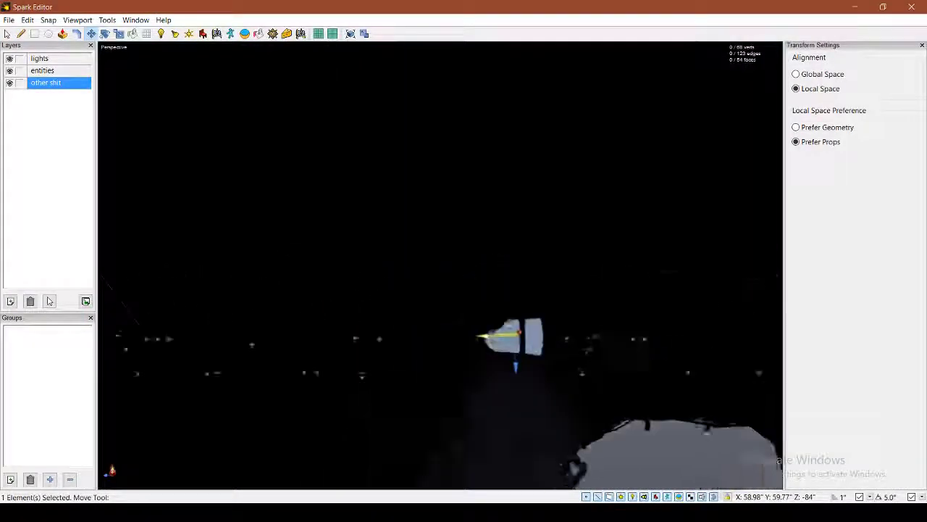
pyautogui.press('s')
pyautogui.moveTo(430, 246); pyautogui.dragTo(442, 263, button='right')
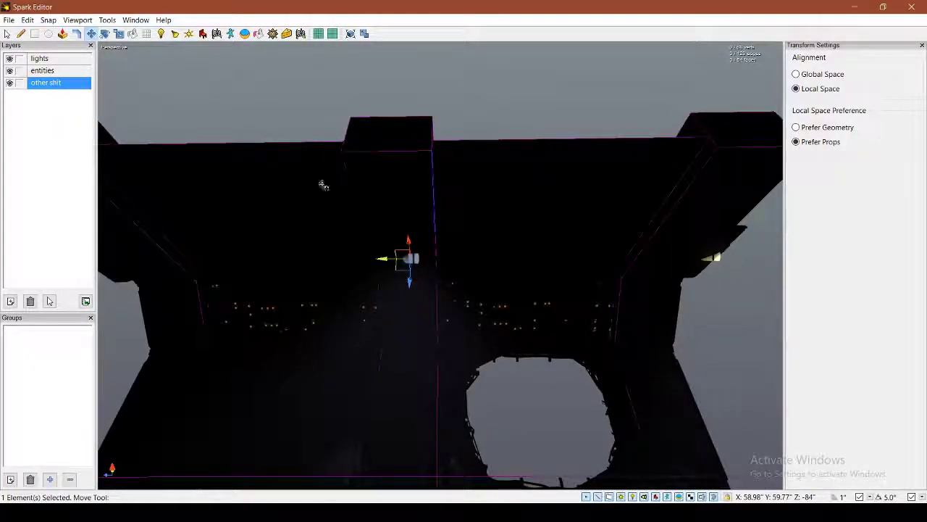
# Step: Return the viewport to Textured Unlit and lower both spot lights together in global space to Y 56.42"
pyautogui.click(114, 48)
pyautogui.click(137, 124)
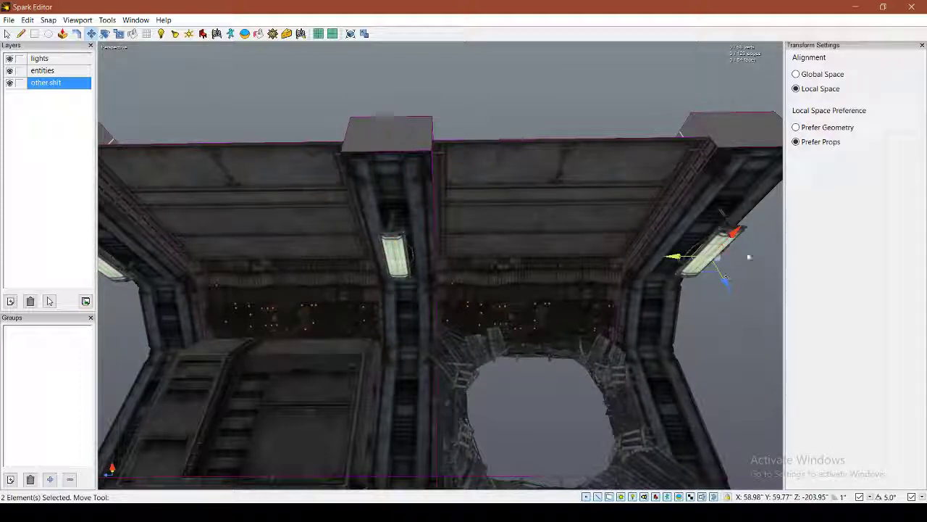
pyautogui.click(799, 74)
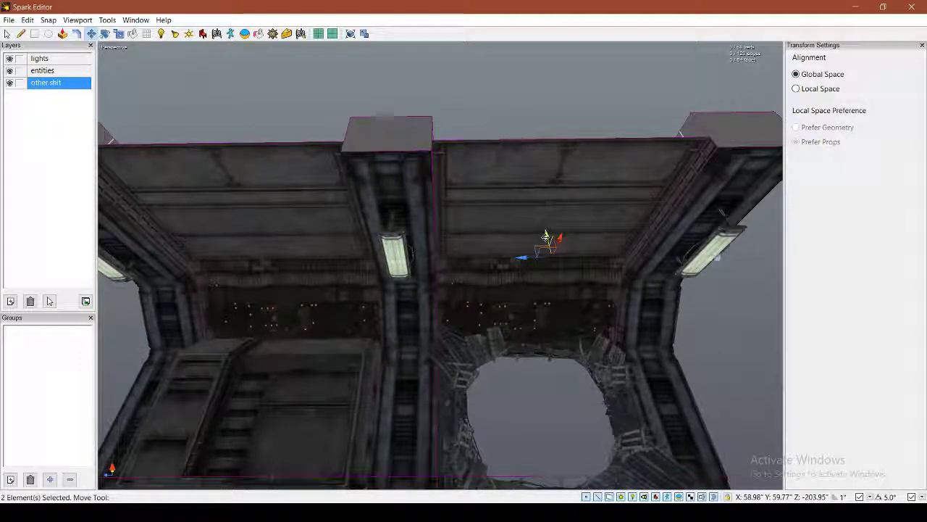
pyautogui.keyDown('alt'); pyautogui.moveTo(548, 239); pyautogui.dragTo(670, 231); pyautogui.keyUp('alt')
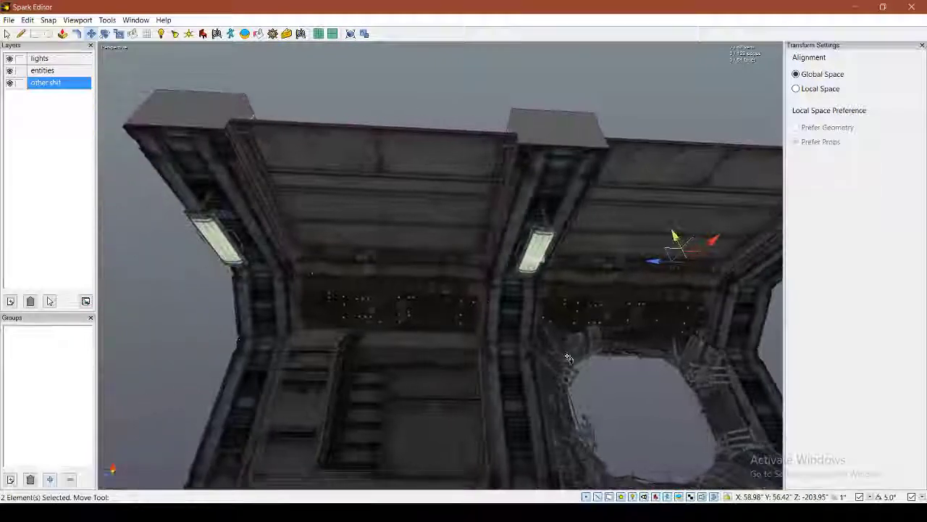
# Step: Copy the middle rib's spot light along the room to the end rib's hanging light beside the paneled bay, at Z 193"
pyautogui.click(617, 392)
pyautogui.click(539, 262)
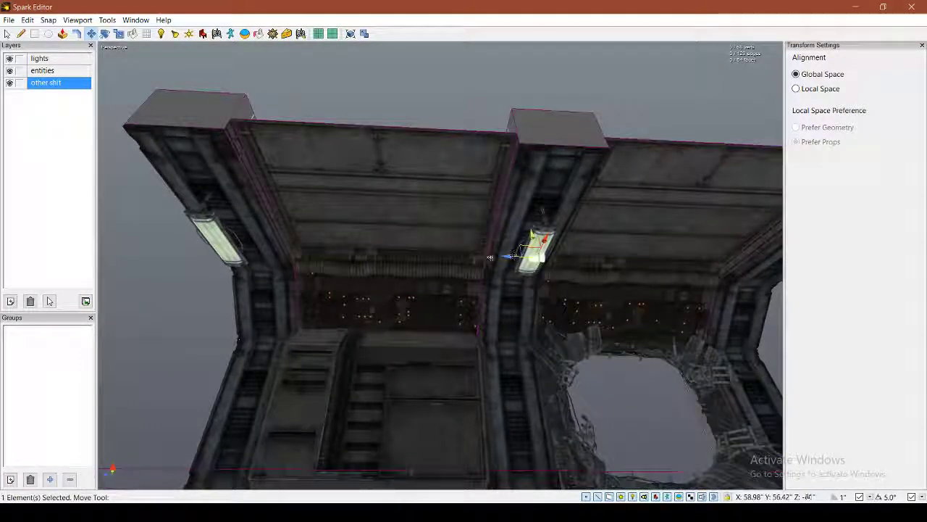
pyautogui.keyDown('alt'); pyautogui.moveTo(194, 253); pyautogui.dragTo(379, 252); pyautogui.keyUp('alt')
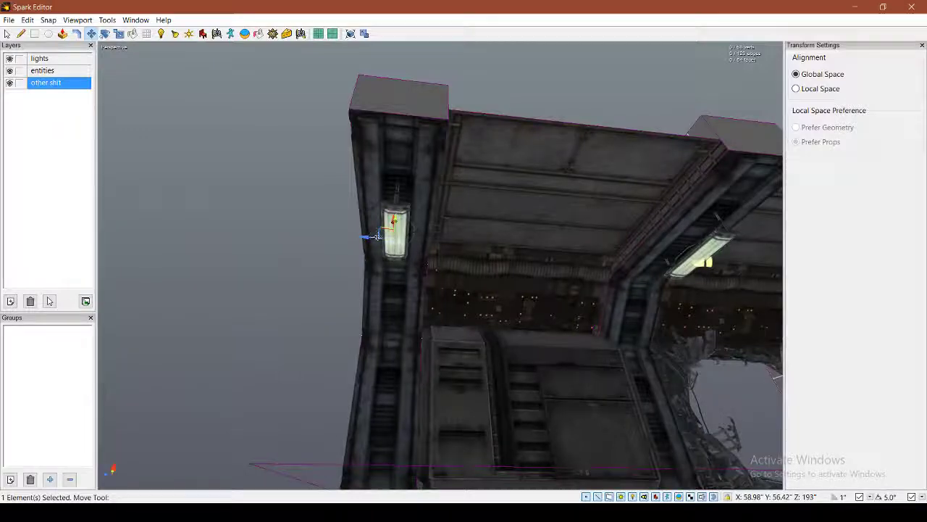
# Step: Place a point light at the hanging light on the end rib beside the broken-wall bay and select it
pyautogui.press('d')
pyautogui.moveTo(377, 236); pyautogui.dragTo(500, 234, button='right')
pyautogui.click(161, 36)
pyautogui.press('w')
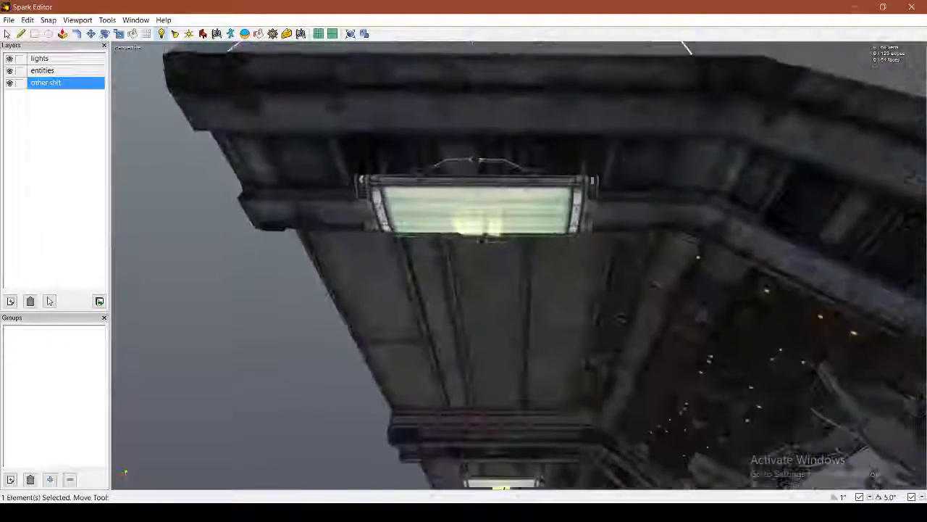
pyautogui.click(476, 220)
pyautogui.click(8, 35)
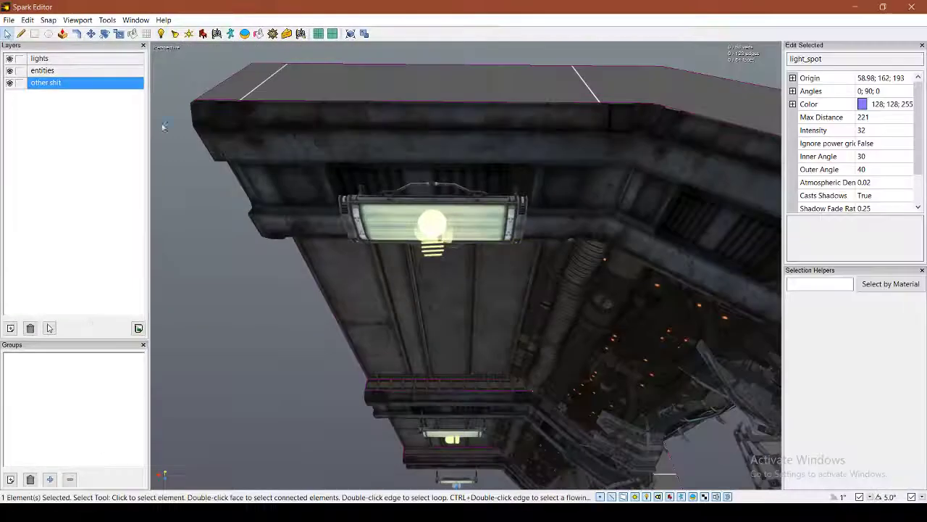
pyautogui.click(445, 220)
# Step: Move the point light in global space to sit just below the hanging fixture, at Y 149" and Z -336"
pyautogui.moveTo(446, 220); pyautogui.dragTo(465, 238, button='right')
pyautogui.press('s')
pyautogui.click(91, 34)
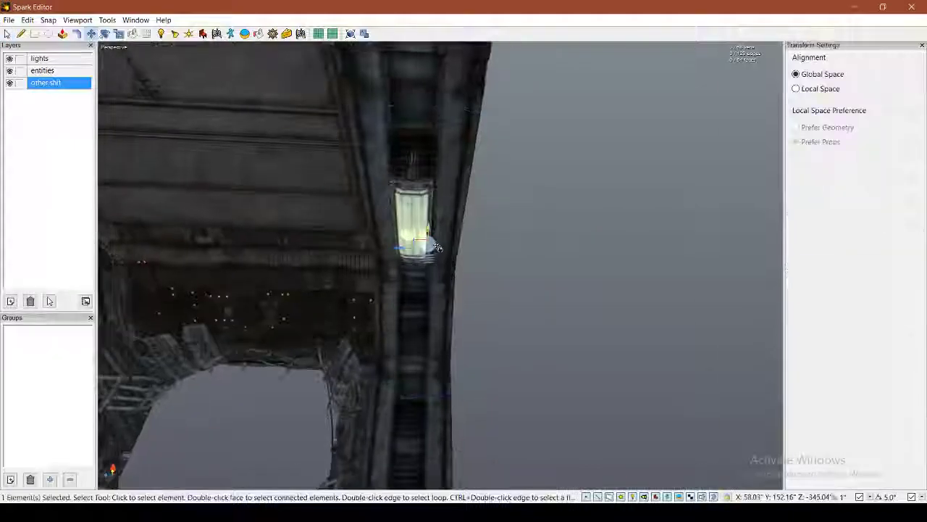
pyautogui.moveTo(399, 248); pyautogui.dragTo(381, 246)
pyautogui.moveTo(381, 246); pyautogui.dragTo(493, 224, button='right')
pyautogui.moveTo(432, 192); pyautogui.dragTo(435, 192, button='right')
pyautogui.press('s')
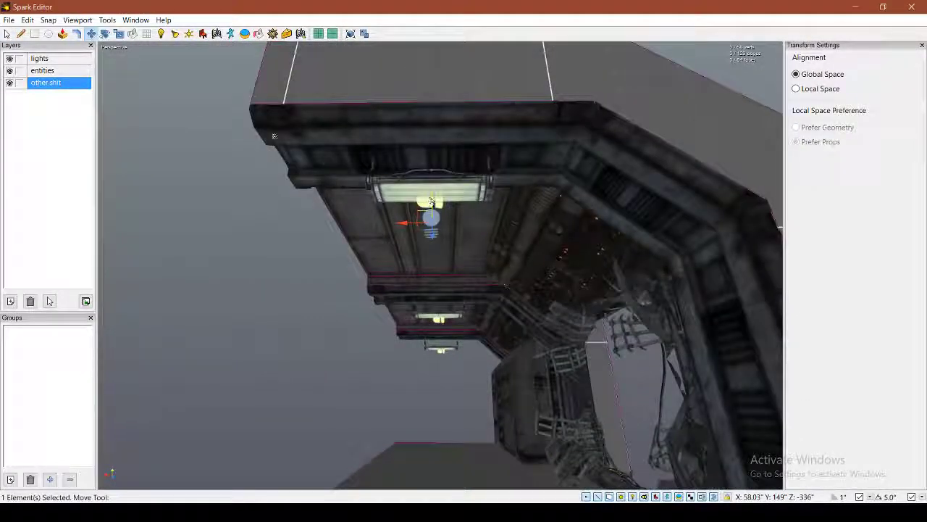
# Step: Set the point light's max distance to 34, its intensity to 90 and its color to pale blue, 128; 128; 255
pyautogui.click(7, 33)
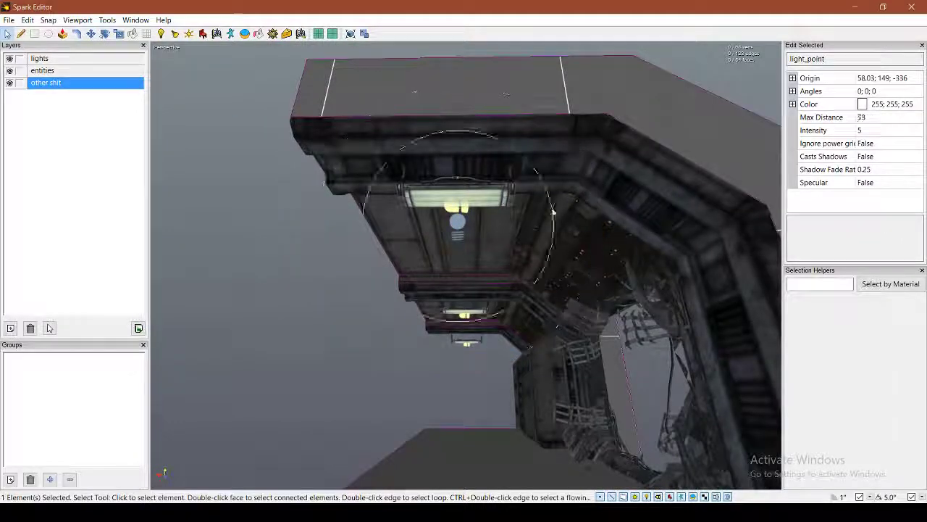
pyautogui.moveTo(528, 226); pyautogui.dragTo(519, 226)
pyautogui.moveTo(519, 226); pyautogui.dragTo(588, 223, button='right')
pyautogui.press('w')
pyautogui.press('s')
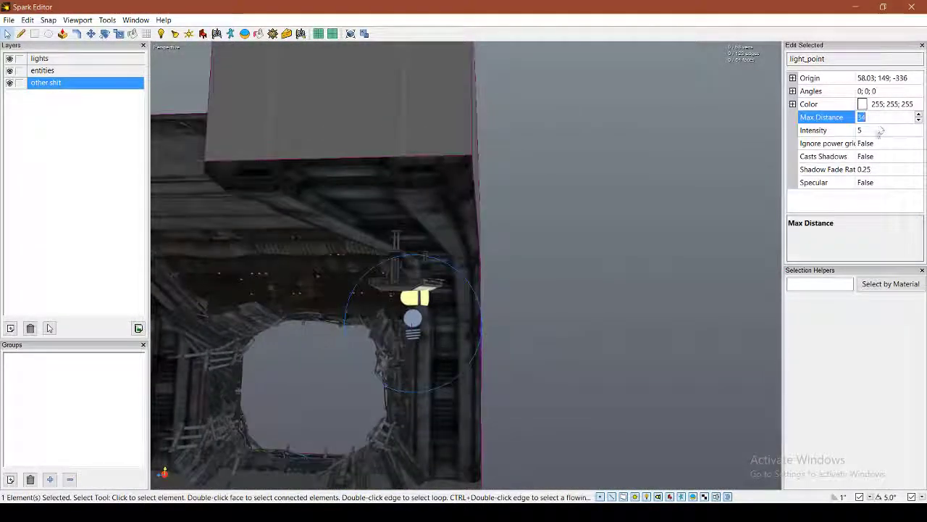
pyautogui.click(869, 131)
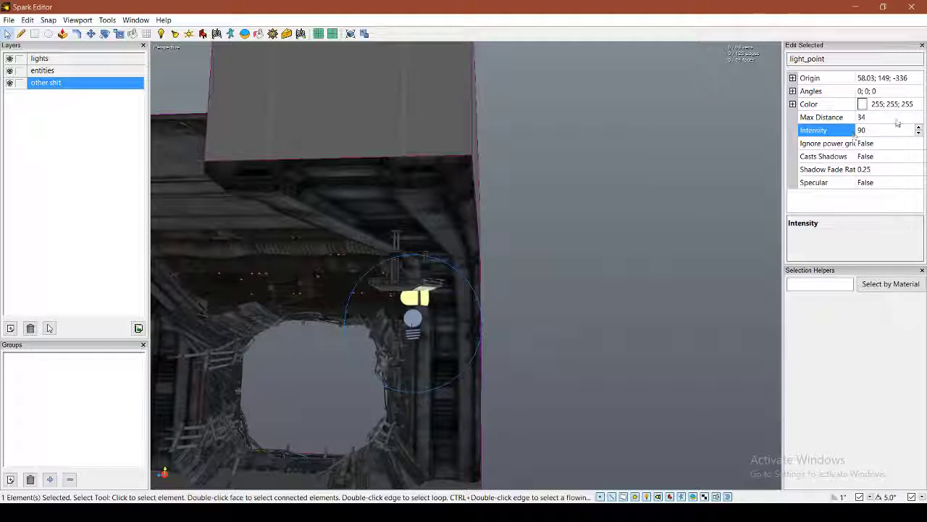
pyautogui.click(916, 104)
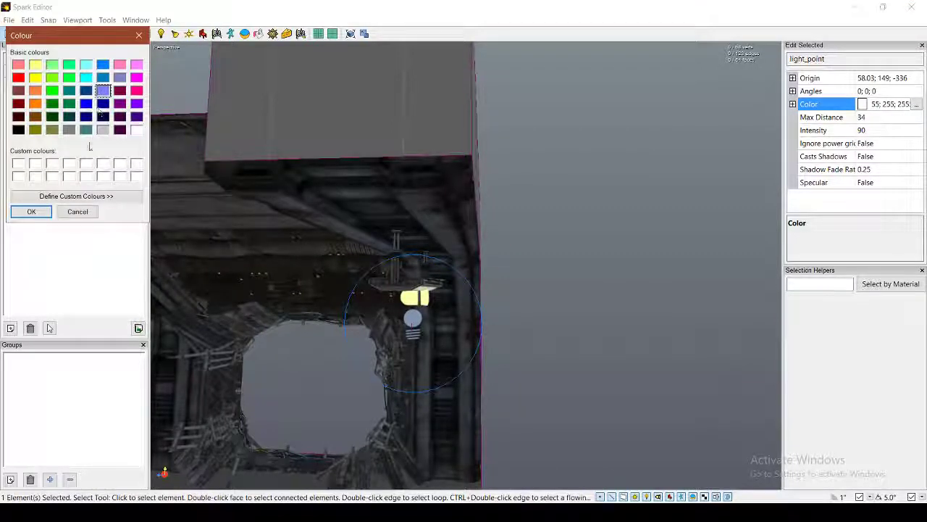
pyautogui.click(48, 215)
# Step: Copy the point light under the other two hanging lights, at Z -71" on the middle rib and Z 191" on the far rib
pyautogui.moveTo(290, 247); pyautogui.dragTo(222, 151, button='right')
pyautogui.click(91, 34)
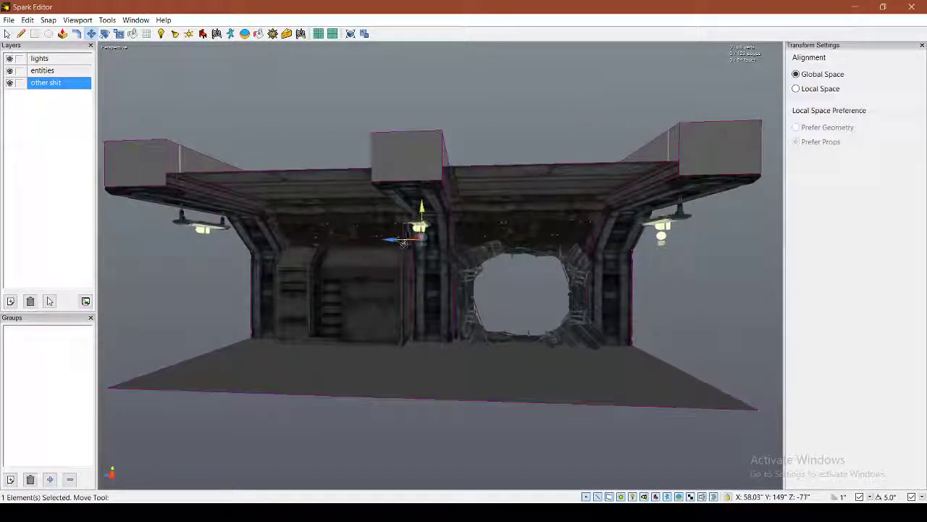
pyautogui.moveTo(403, 244); pyautogui.dragTo(400, 244)
pyautogui.moveTo(417, 254); pyautogui.dragTo(449, 267, button='right')
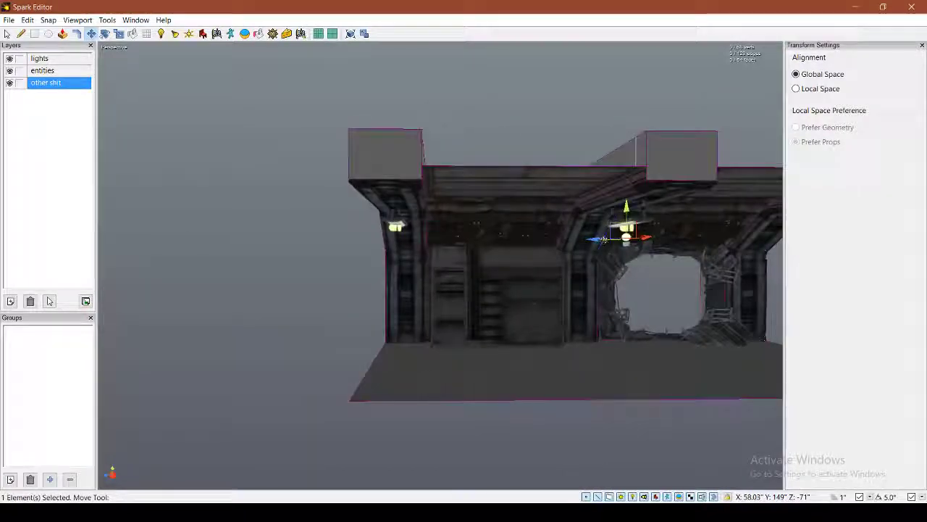
pyautogui.keyDown('ctrl'); pyautogui.moveTo(603, 239); pyautogui.dragTo(376, 244); pyautogui.keyUp('ctrl')
pyautogui.moveTo(387, 244); pyautogui.dragTo(440, 218, button='right')
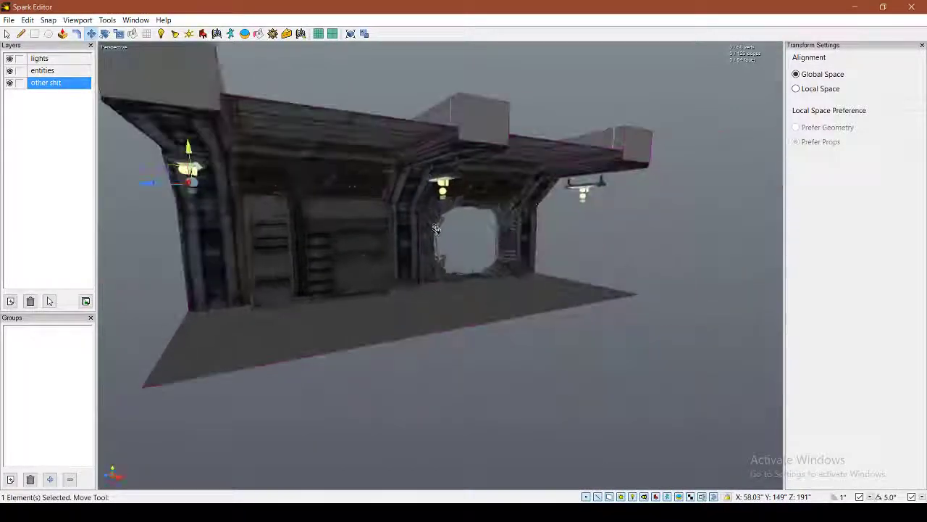
# Step: Select all three point lights and copy them straight down to Y 100"
pyautogui.keyDown('shift'); pyautogui.click(443, 186); pyautogui.keyUp('shift')
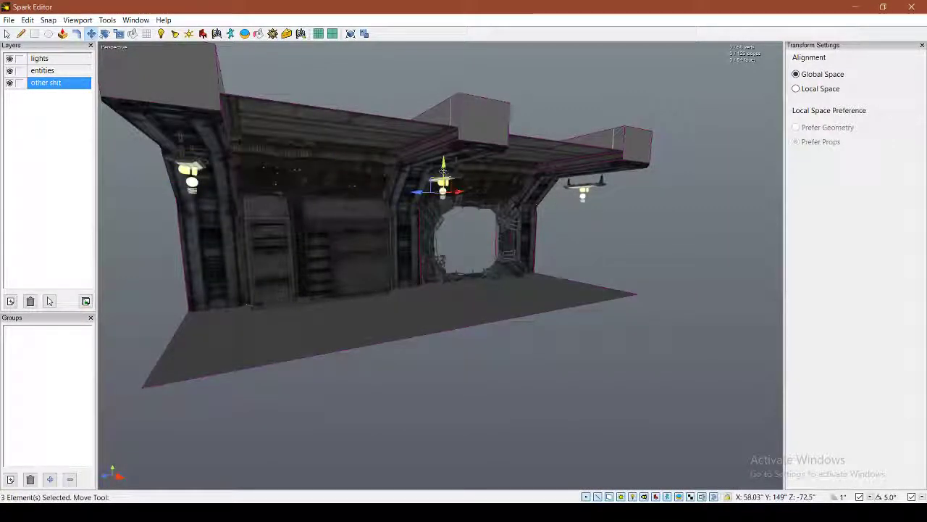
pyautogui.moveTo(443, 171); pyautogui.dragTo(447, 213)
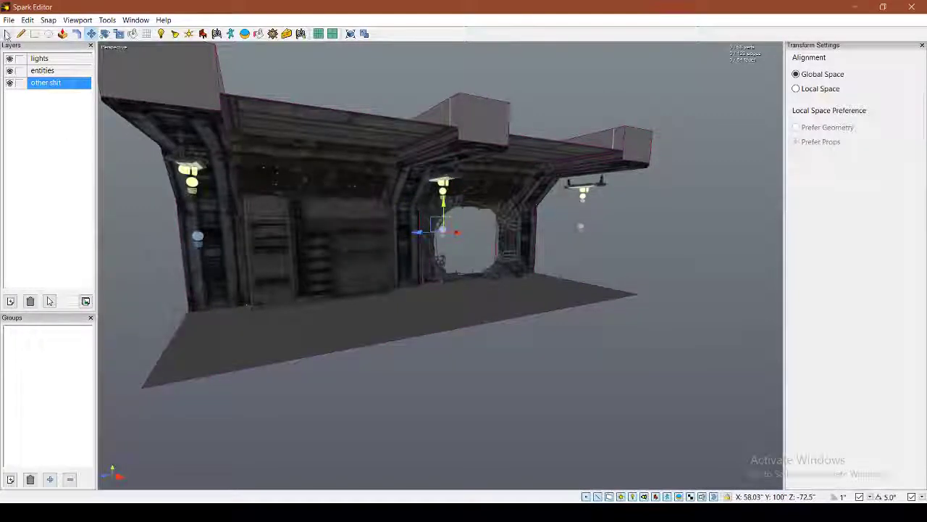
# Step: Set the three lower point lights to intensity 8 and max distance 180, with Specular set to True
pyautogui.click(7, 34)
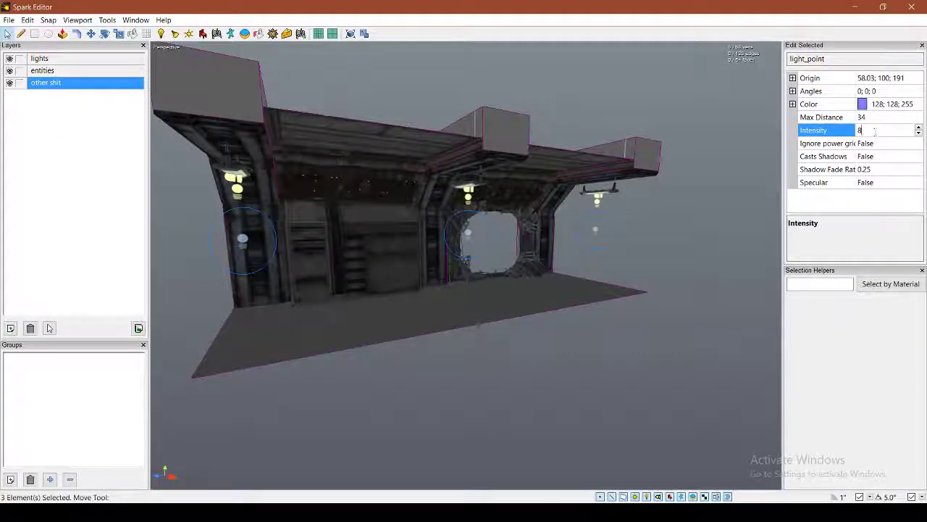
pyautogui.write('80')
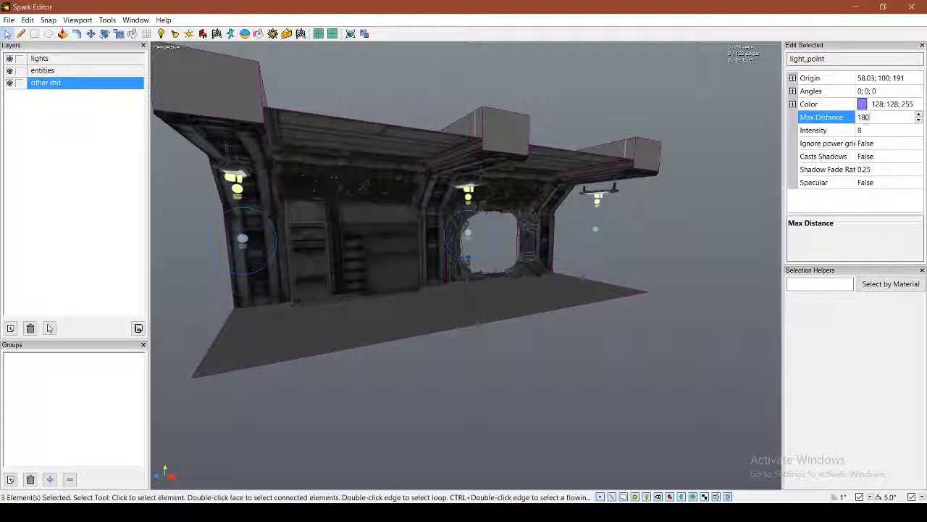
pyautogui.press('Return')
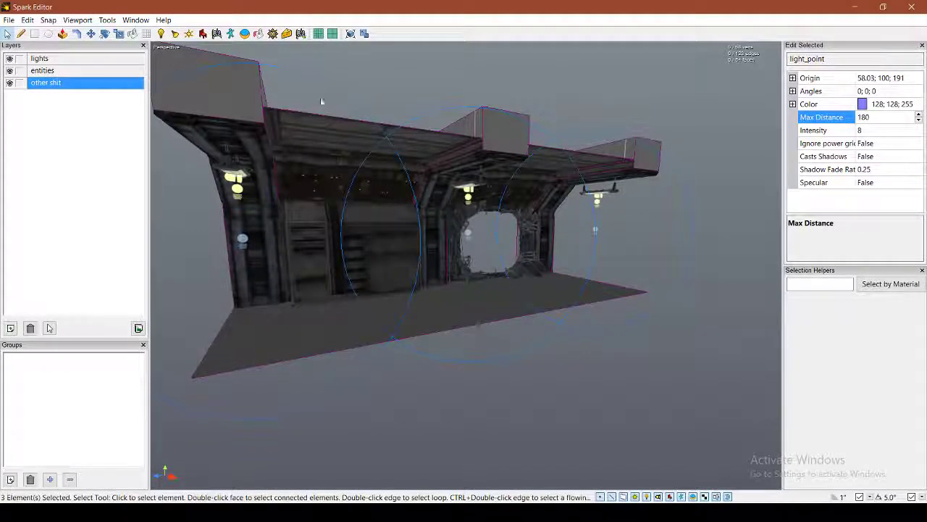
pyautogui.click(917, 187)
pyautogui.click(916, 183)
pyautogui.click(869, 206)
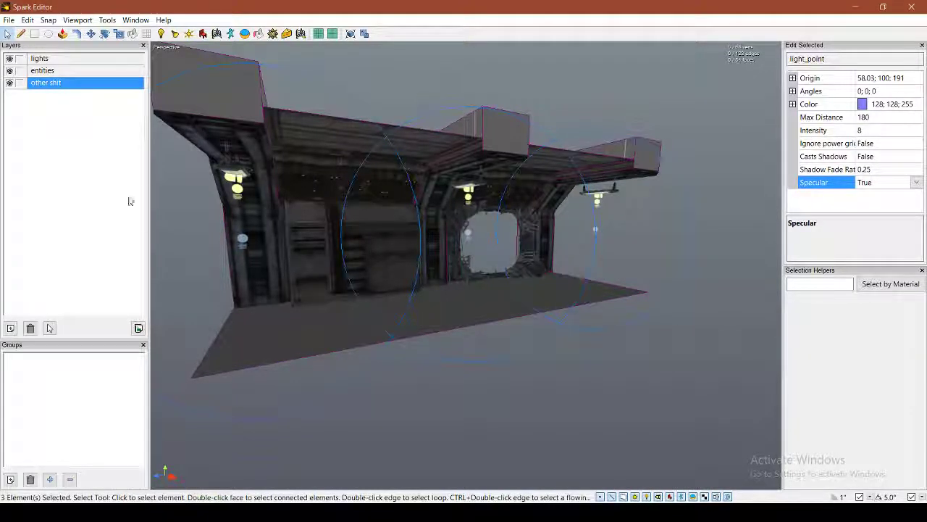
# Step: Deselect the lights, hide the edges and show the viewport as Textured Lit to inspect the room's lighting
pyautogui.click(465, 386)
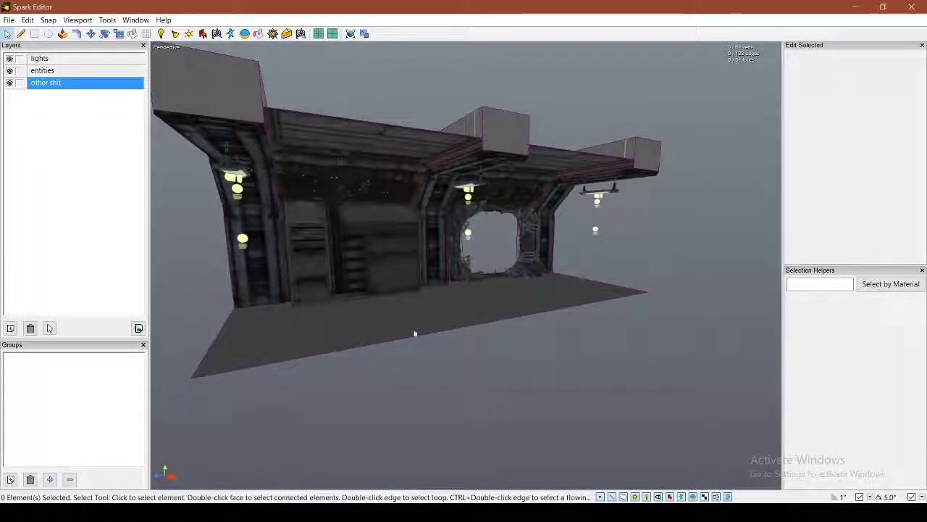
pyautogui.click(174, 49)
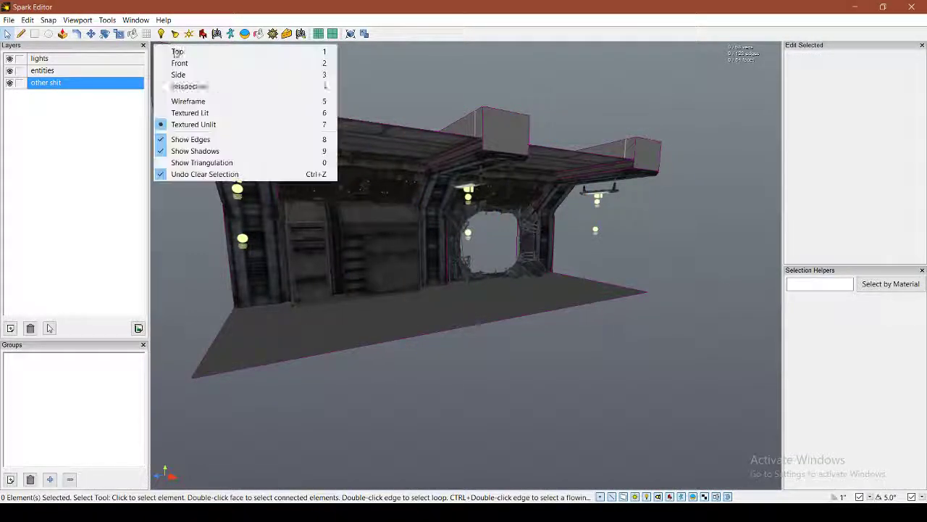
pyautogui.click(223, 141)
pyautogui.click(175, 49)
pyautogui.click(205, 113)
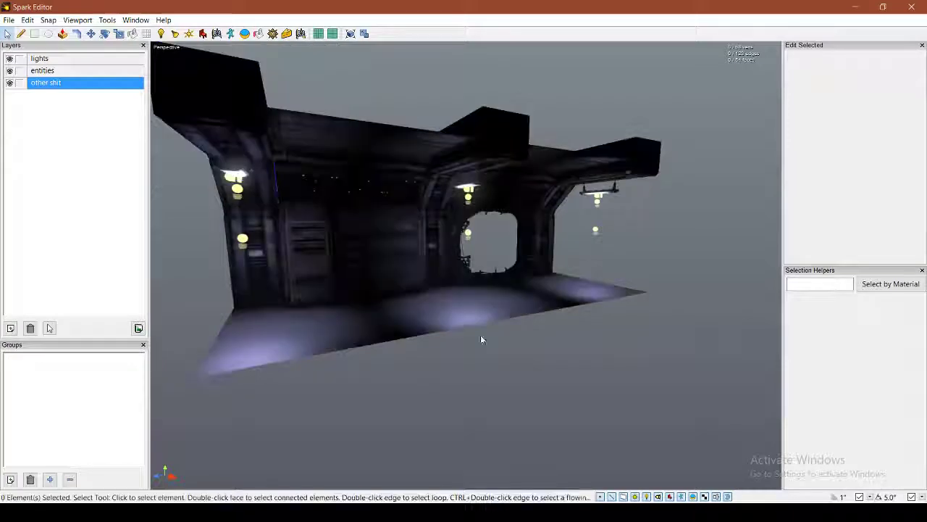
pyautogui.moveTo(480, 335); pyautogui.dragTo(484, 334, button='right')
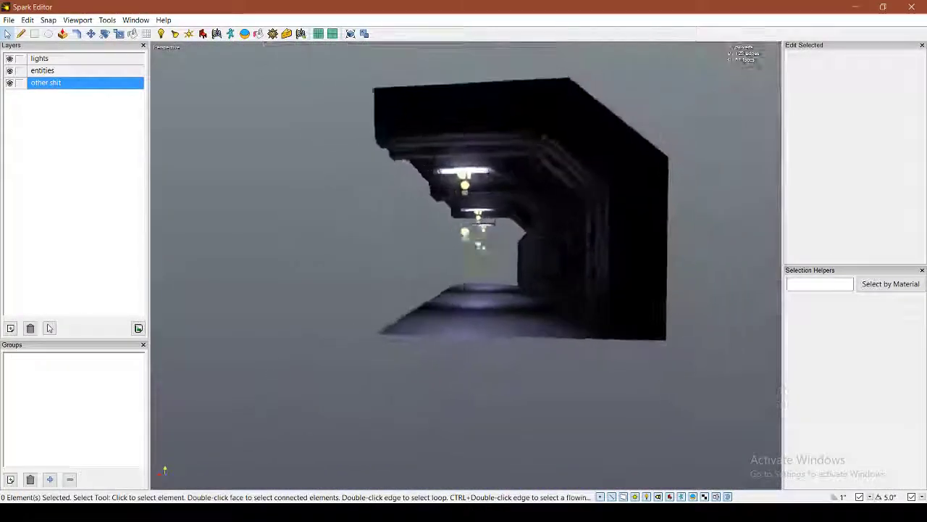